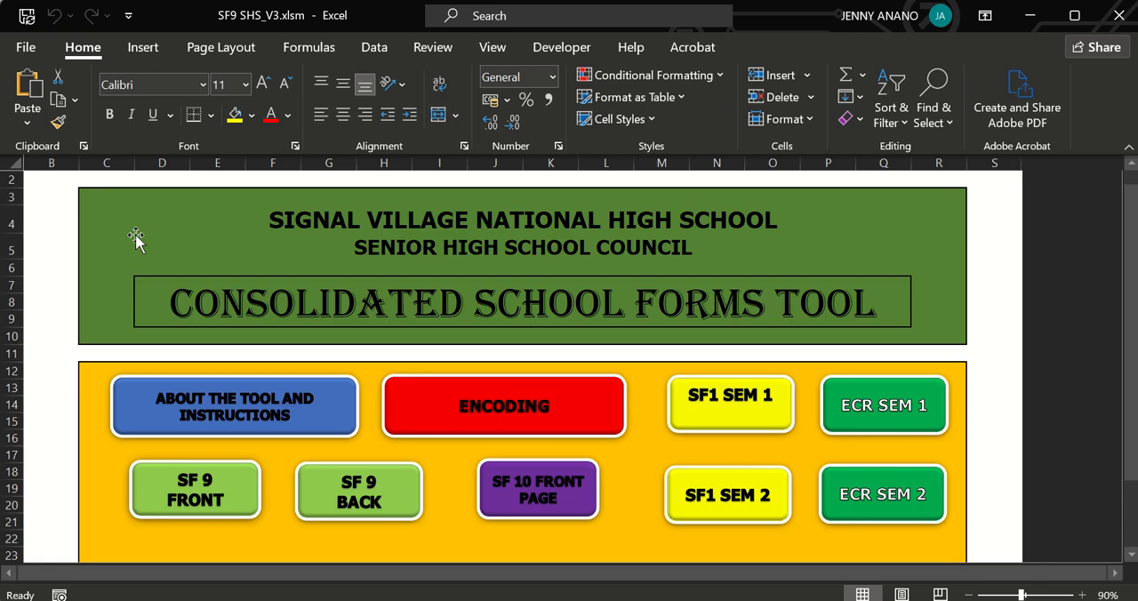
Open the SF1 SEM 1 sheet from the tool's home page.
{"action": "left_click", "coordinate": [732, 405]}
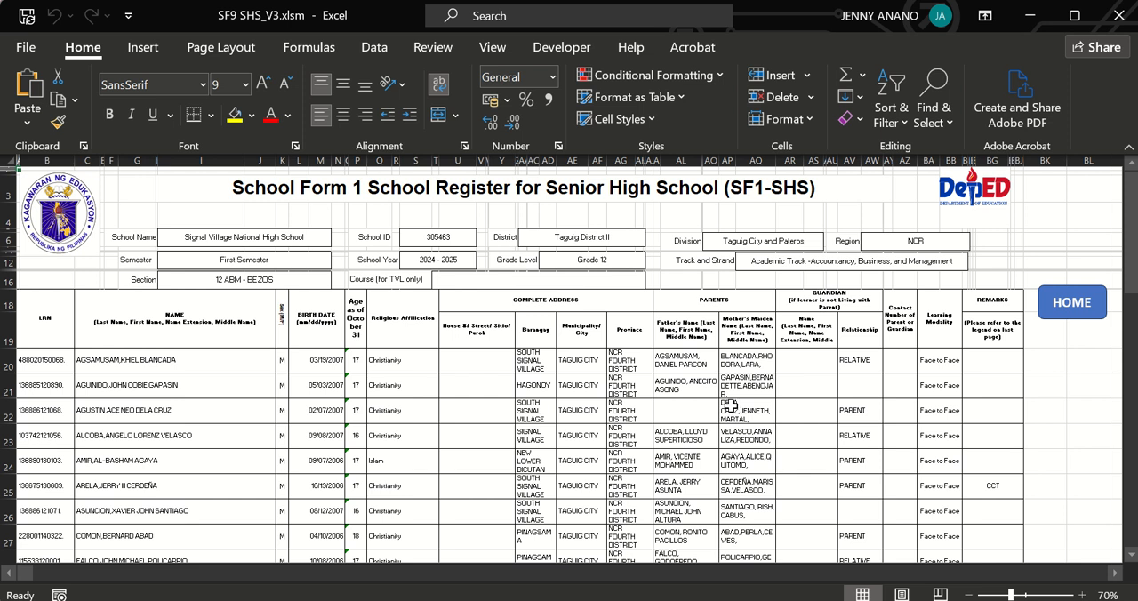
{"action": "key", "text": "alt+Tab"}
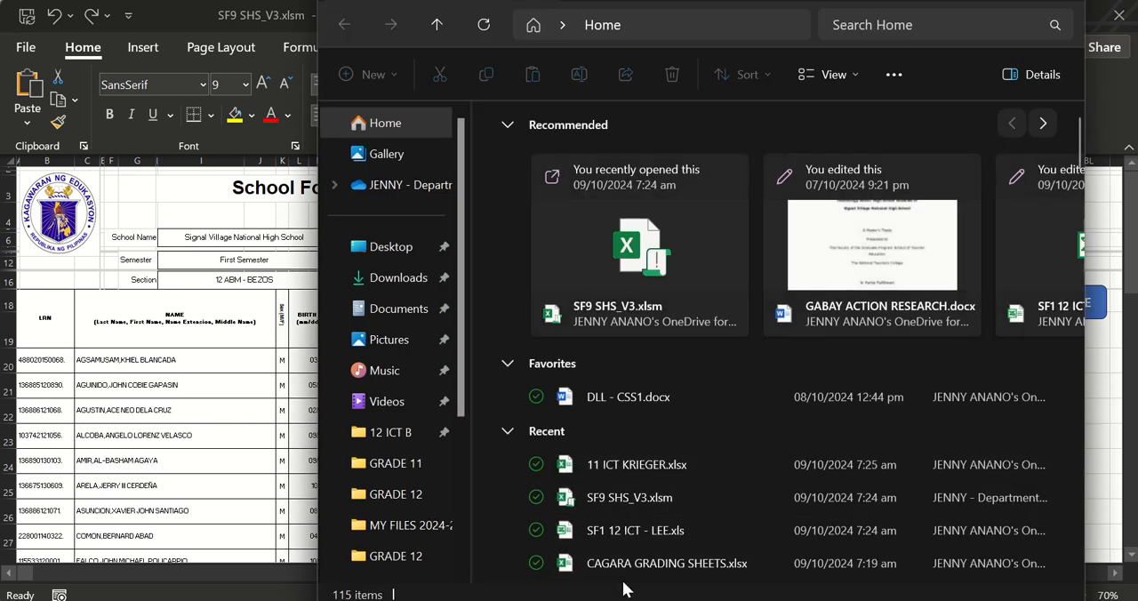
{"action": "key", "text": "alt+Tab"}
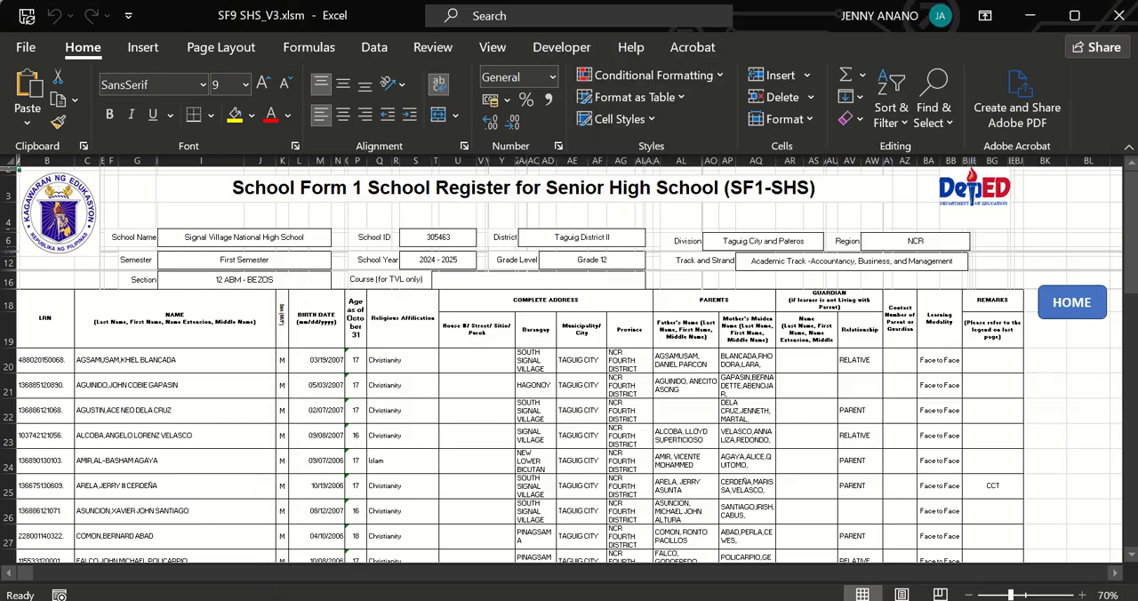
{"action": "left_click", "coordinate": [1031, 15]}
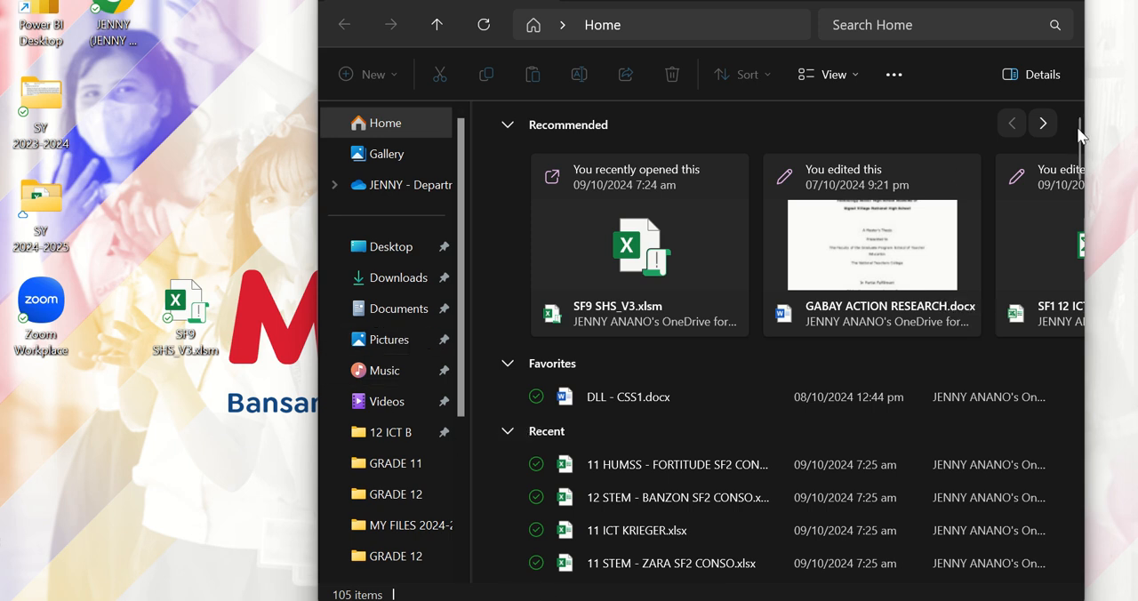
{"action": "left_click_drag", "start_coordinate": [1079, 132], "coordinate": [1085, 96]}
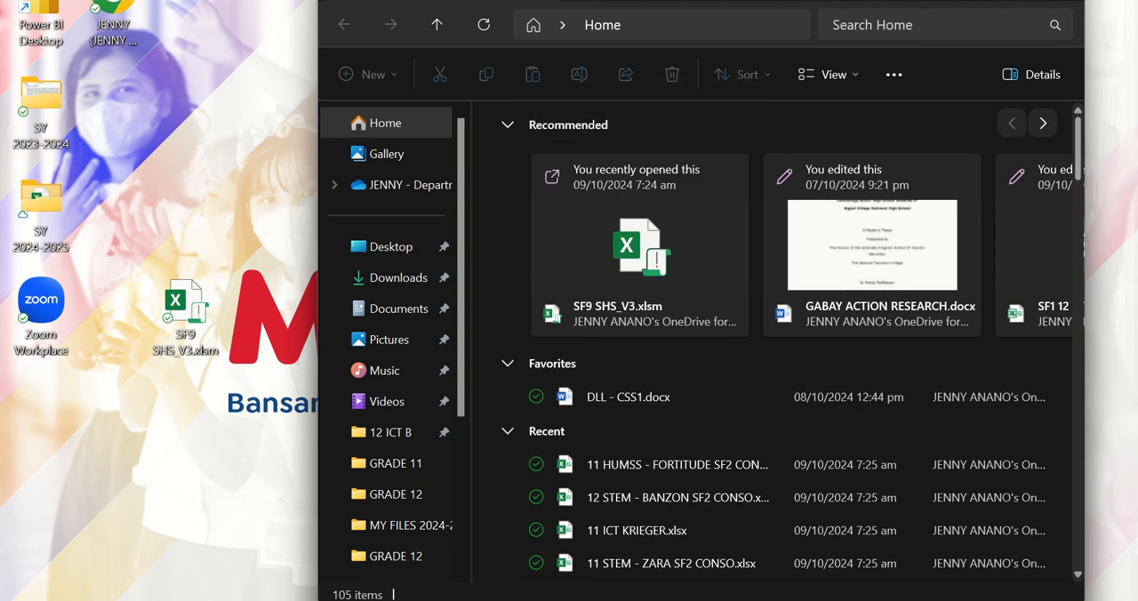
{"action": "left_click", "coordinate": [520, 599]}
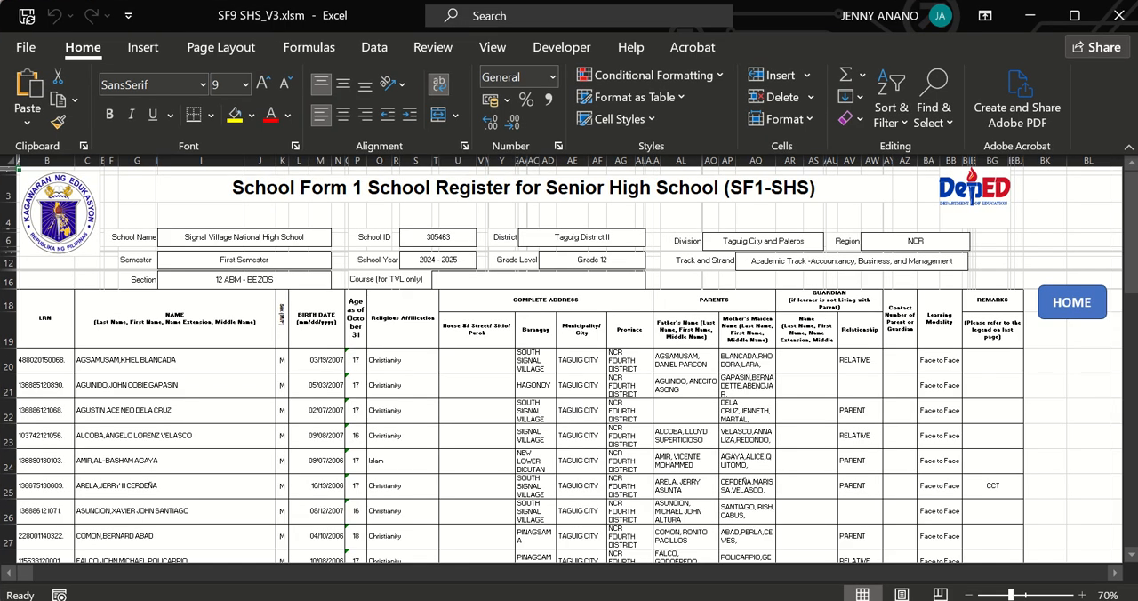
Open the recent workbook SF1 12 ICT - LEE.xls and copy its entire SF1 register sheet.
{"action": "left_click", "coordinate": [26, 46]}
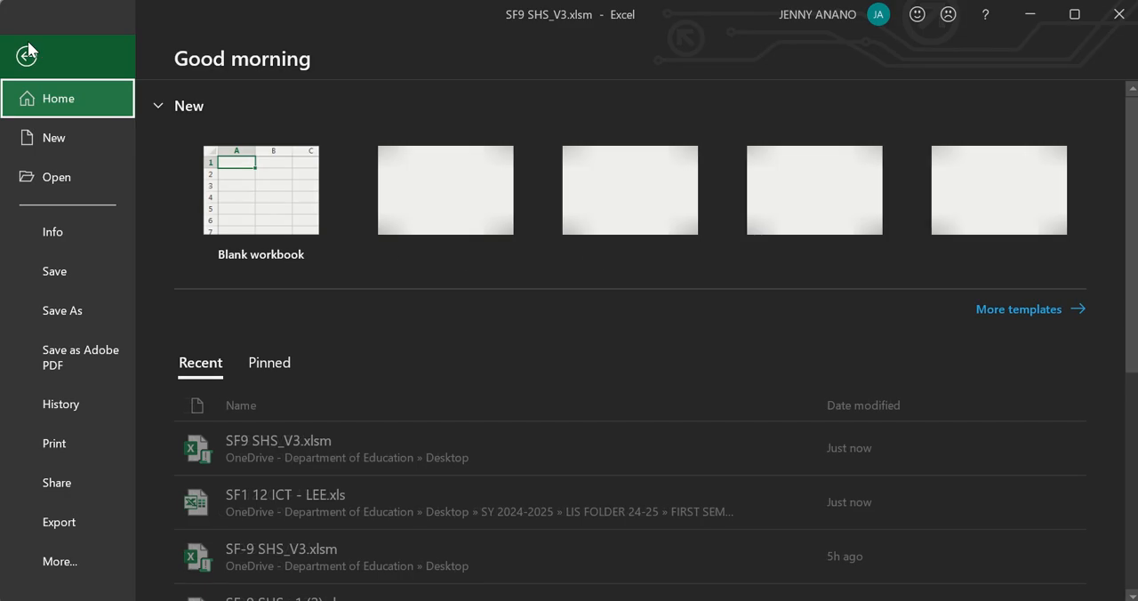
{"action": "left_click", "coordinate": [286, 508]}
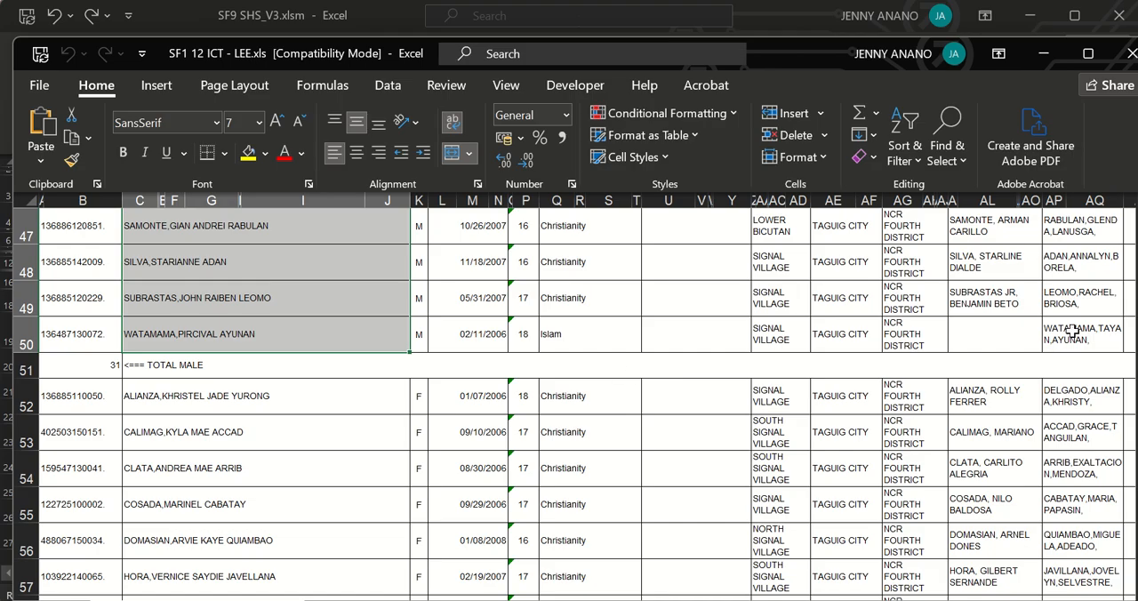
{"action": "left_click", "coordinate": [1053, 304]}
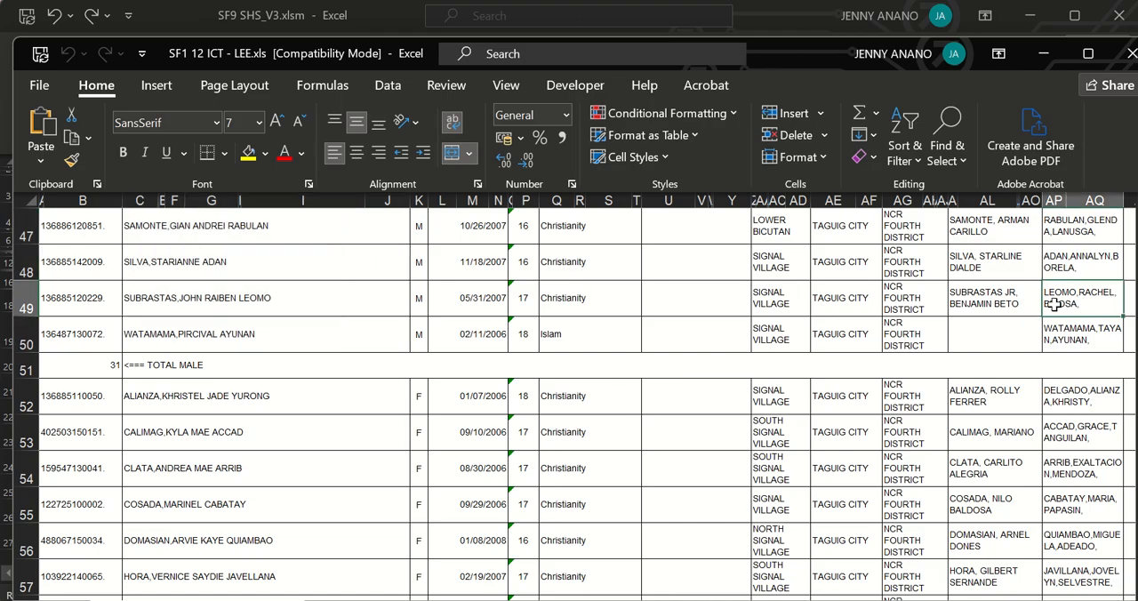
{"action": "left_click", "coordinate": [30, 200]}
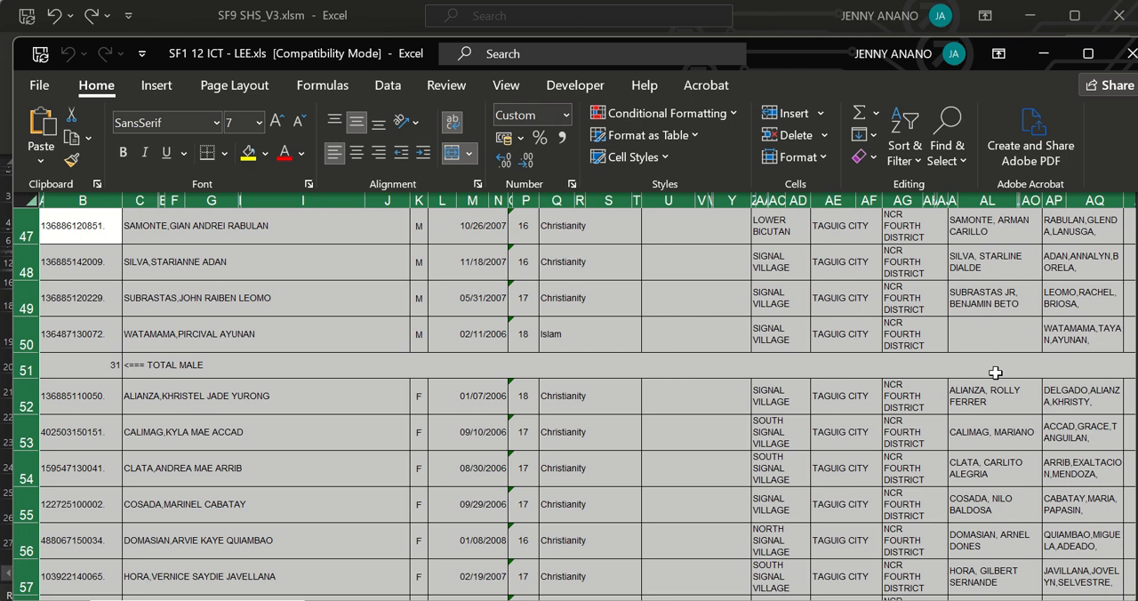
{"action": "left_click_drag", "start_coordinate": [1125, 321], "coordinate": [1127, 244]}
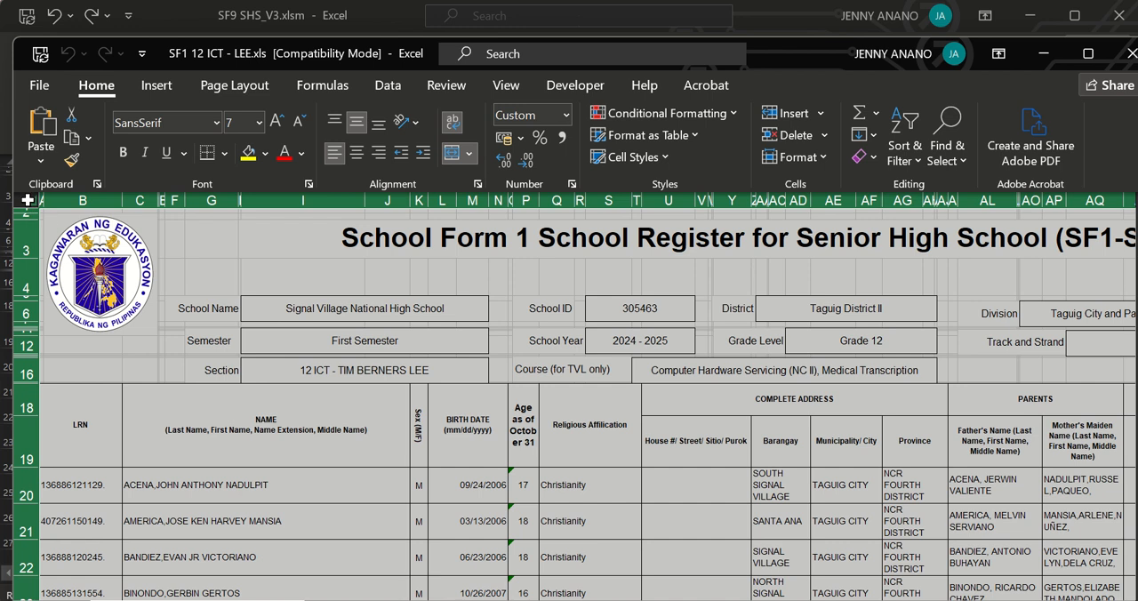
{"action": "key", "text": "ctrl+c"}
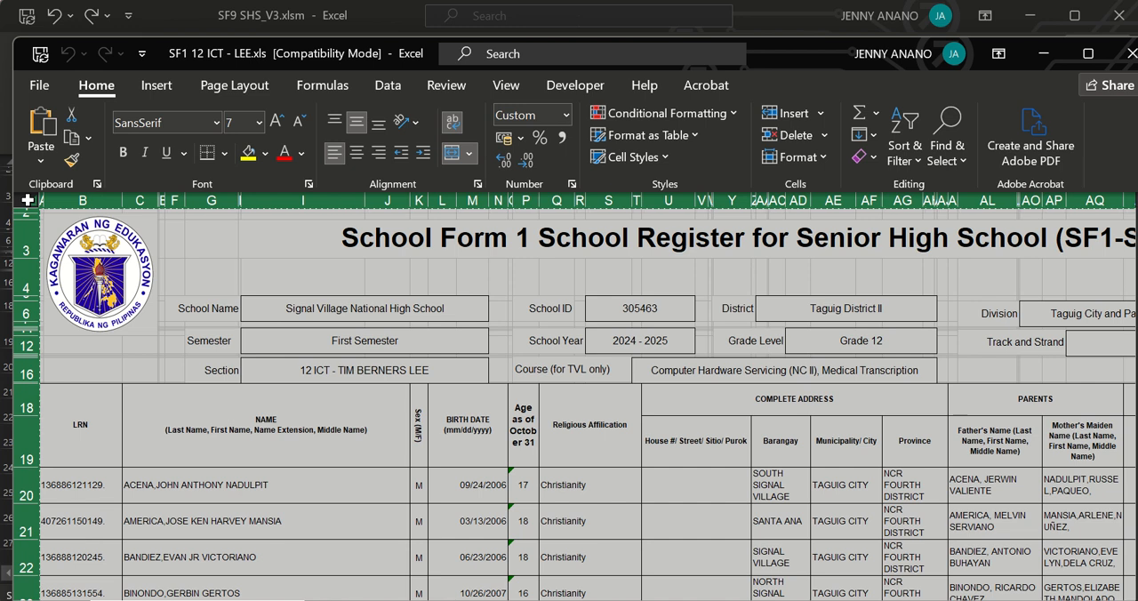
Paste the copied register over the entire SF1 SEM 1 sheet in SF9 SHS_V3.xlsm.
{"action": "left_click", "coordinate": [167, 11]}
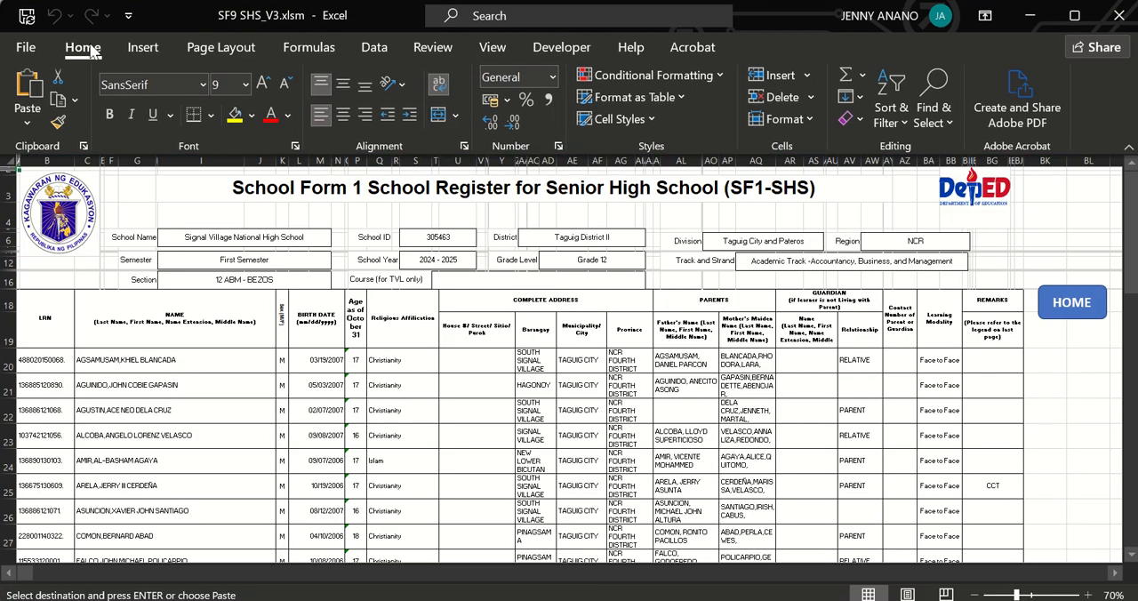
{"action": "left_click", "coordinate": [9, 158]}
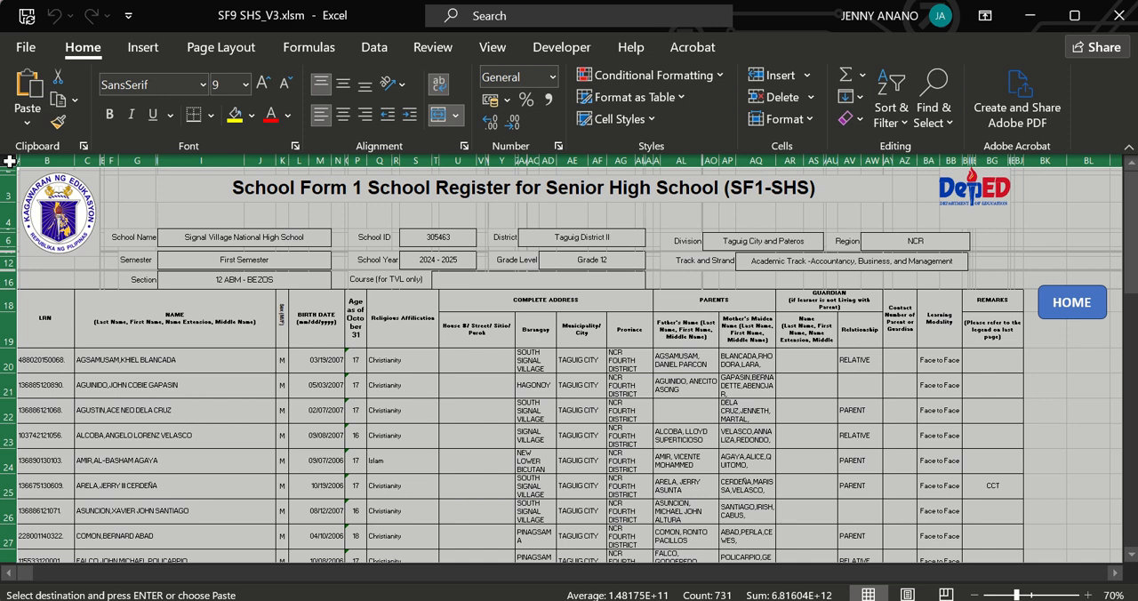
{"action": "key", "text": "ctrl+v"}
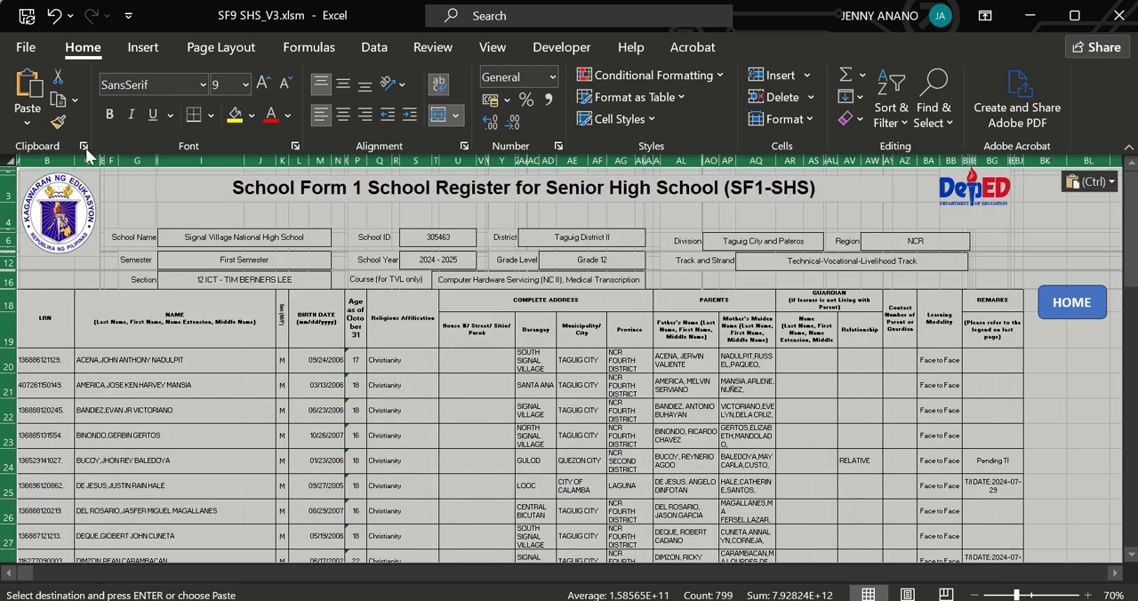
Copy all male learners' names from rows 20 to 50 of the SF1 SEM 1 register.
{"action": "left_click", "coordinate": [280, 341]}
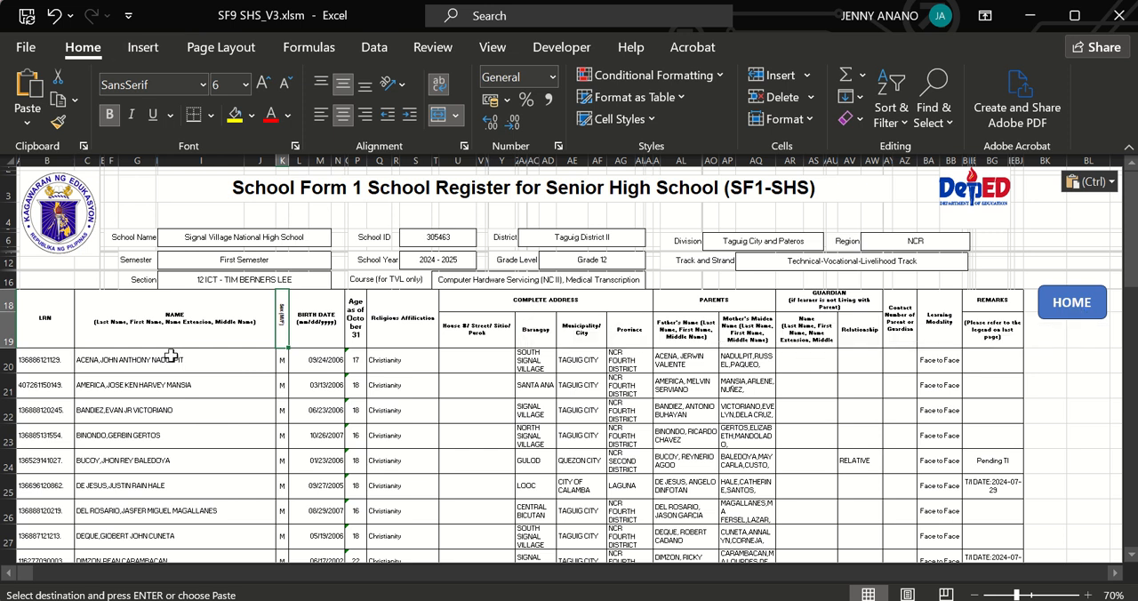
{"action": "left_click_drag", "start_coordinate": [171, 355], "coordinate": [182, 430]}
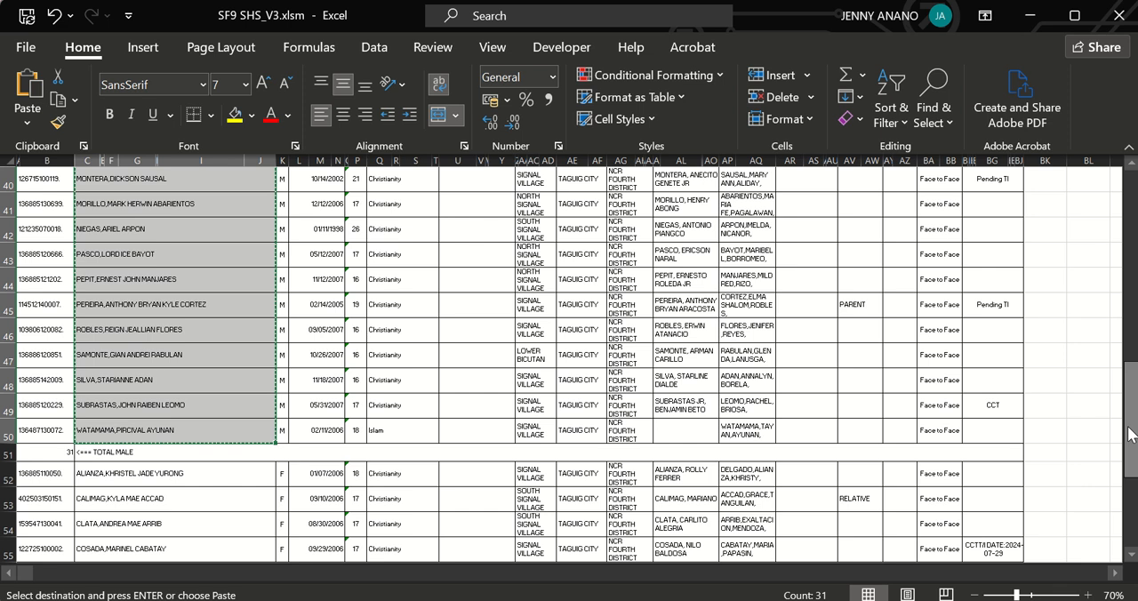
{"action": "left_click_drag", "start_coordinate": [1130, 434], "coordinate": [1131, 191]}
Paste the male learners' names into the NAMES column of the Encoding sheet, starting at cell A4.
{"action": "left_click", "coordinate": [1071, 304]}
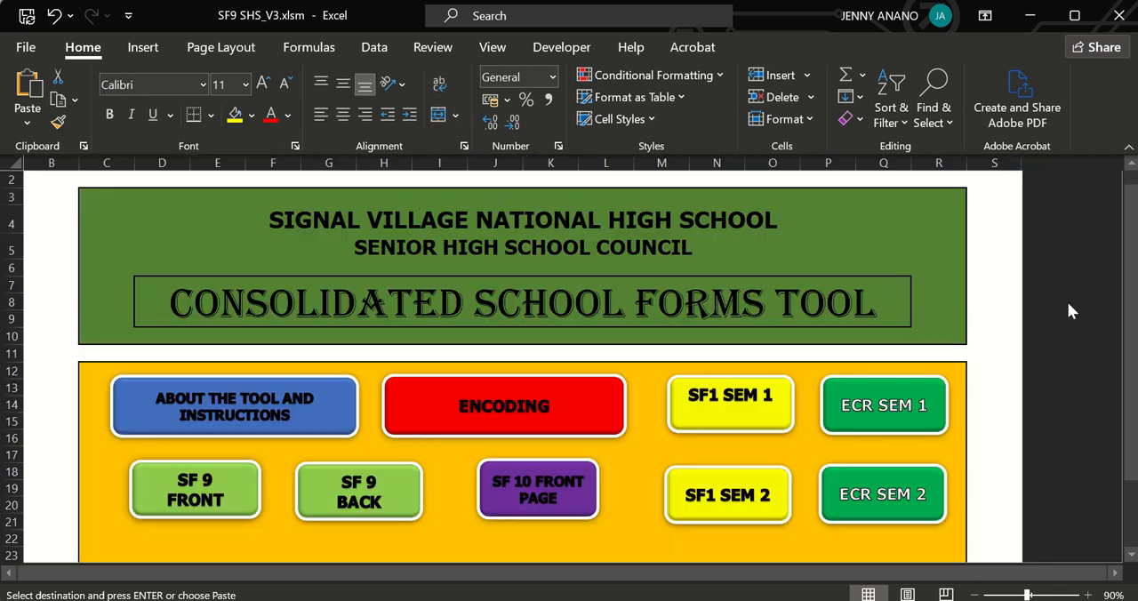
{"action": "left_click", "coordinate": [539, 402]}
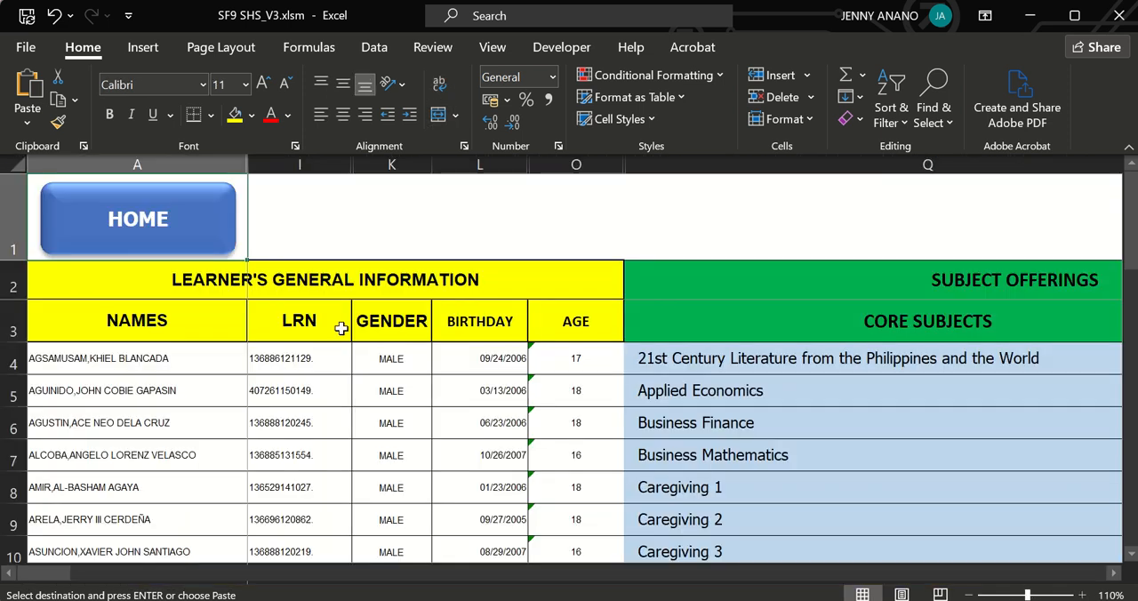
{"action": "left_click", "coordinate": [120, 360]}
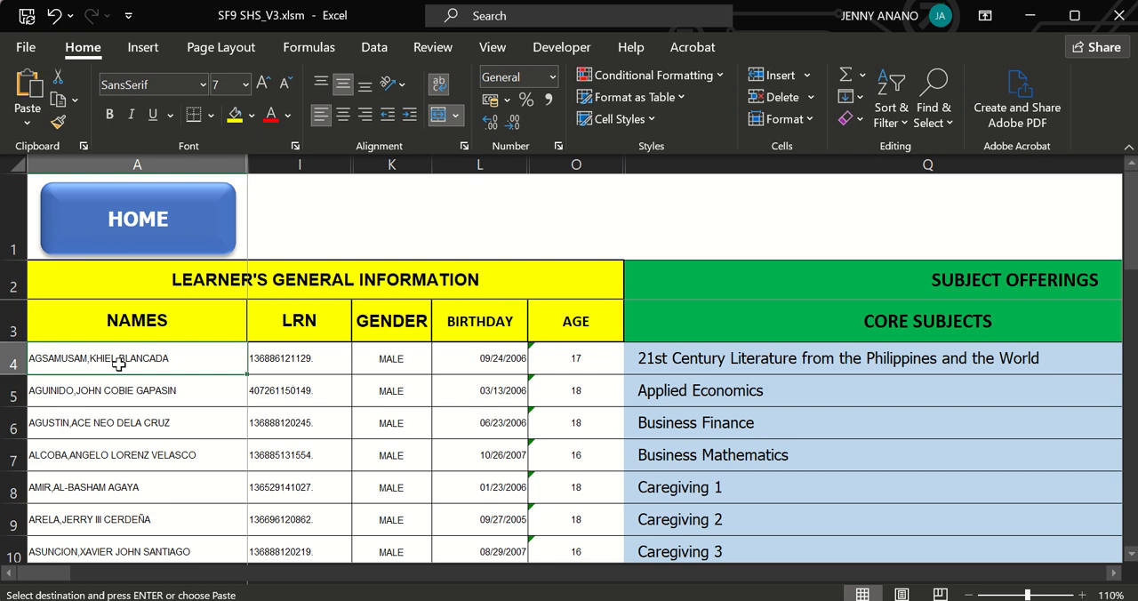
{"action": "key", "text": "ctrl+v"}
{"action": "key", "text": "ctrl"}
{"action": "key", "text": "Escape"}
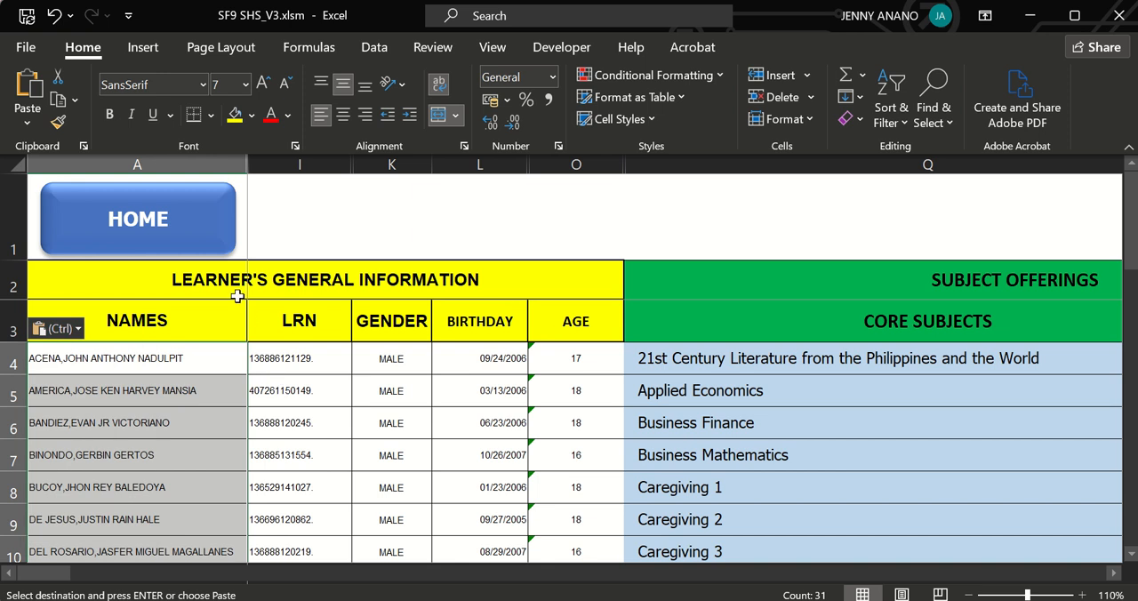
Return to the SF1 SEM 1 register and copy all female learners' names from rows 52 to 62.
{"action": "left_click", "coordinate": [195, 237]}
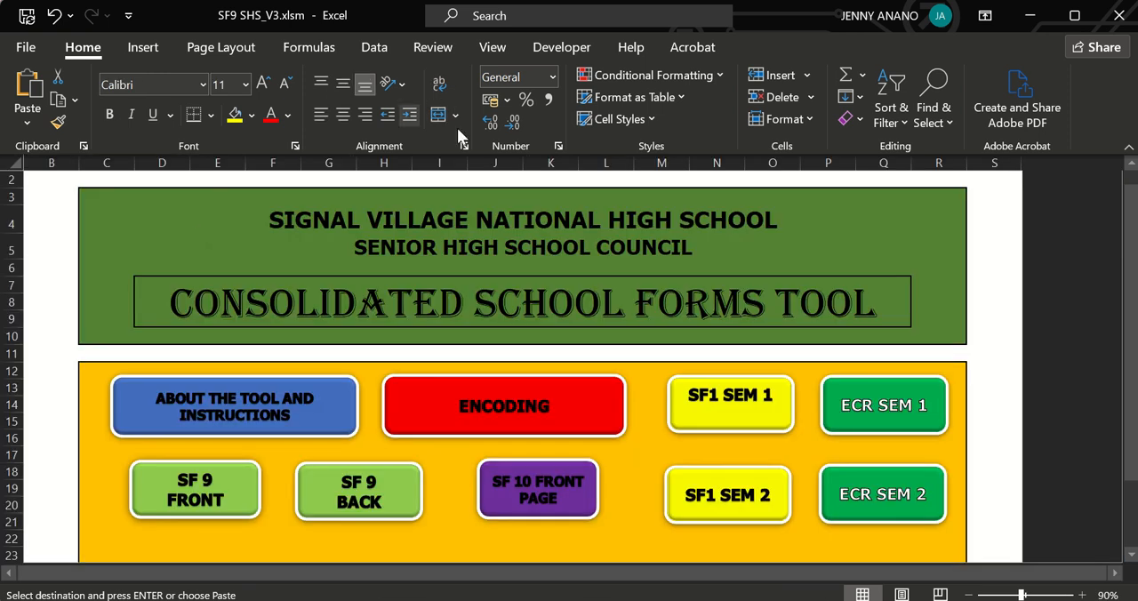
{"action": "left_click", "coordinate": [744, 400]}
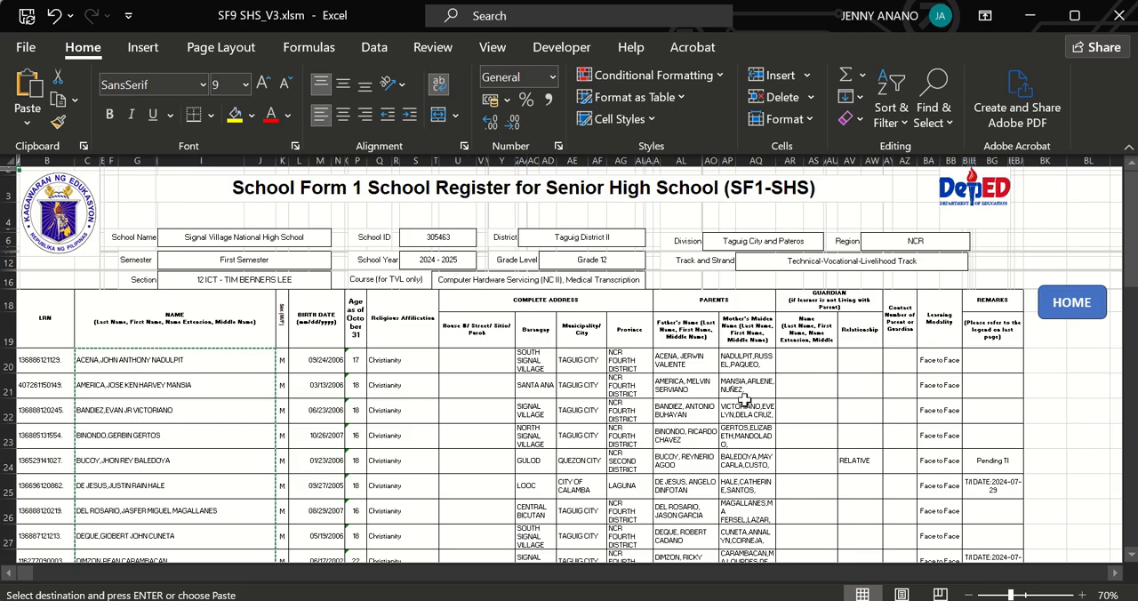
{"action": "left_click_drag", "start_coordinate": [1132, 277], "coordinate": [1132, 513]}
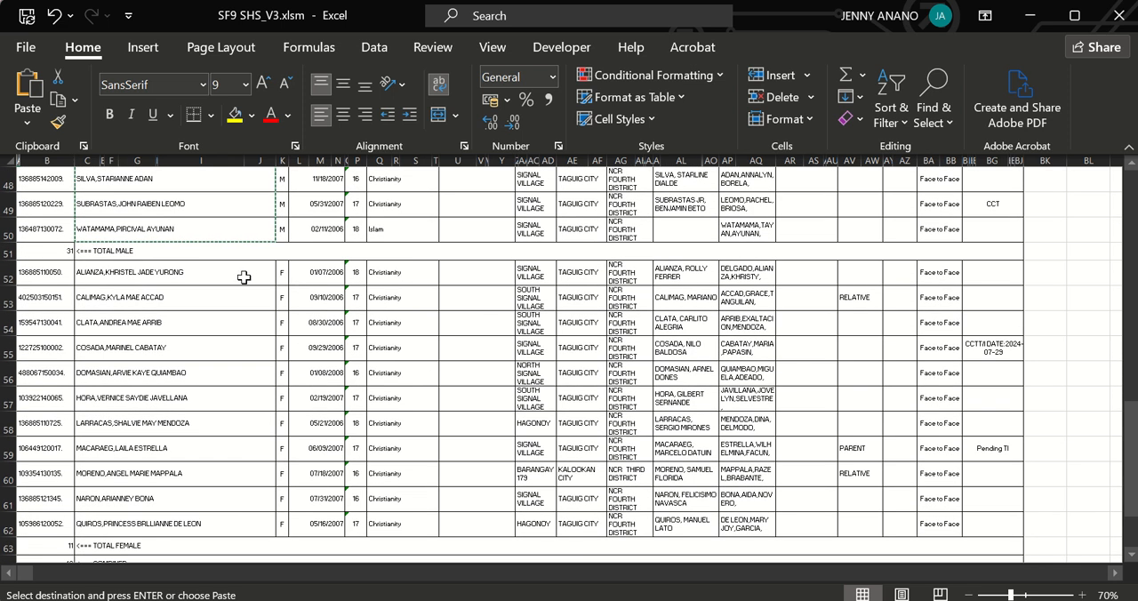
{"action": "left_click_drag", "start_coordinate": [242, 277], "coordinate": [222, 519]}
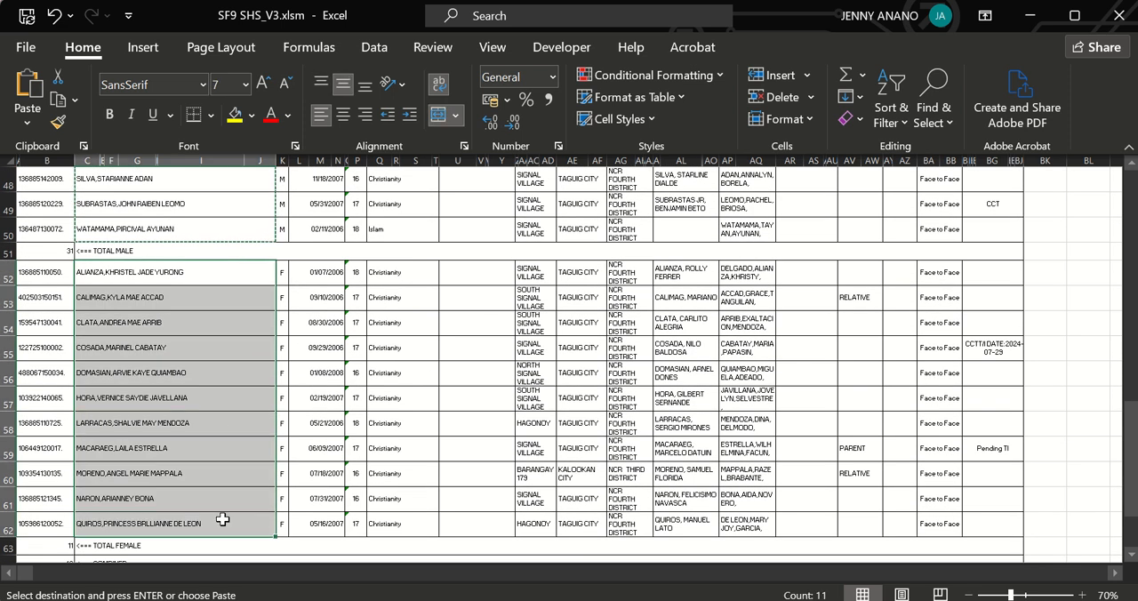
{"action": "key", "text": "ctrl+c"}
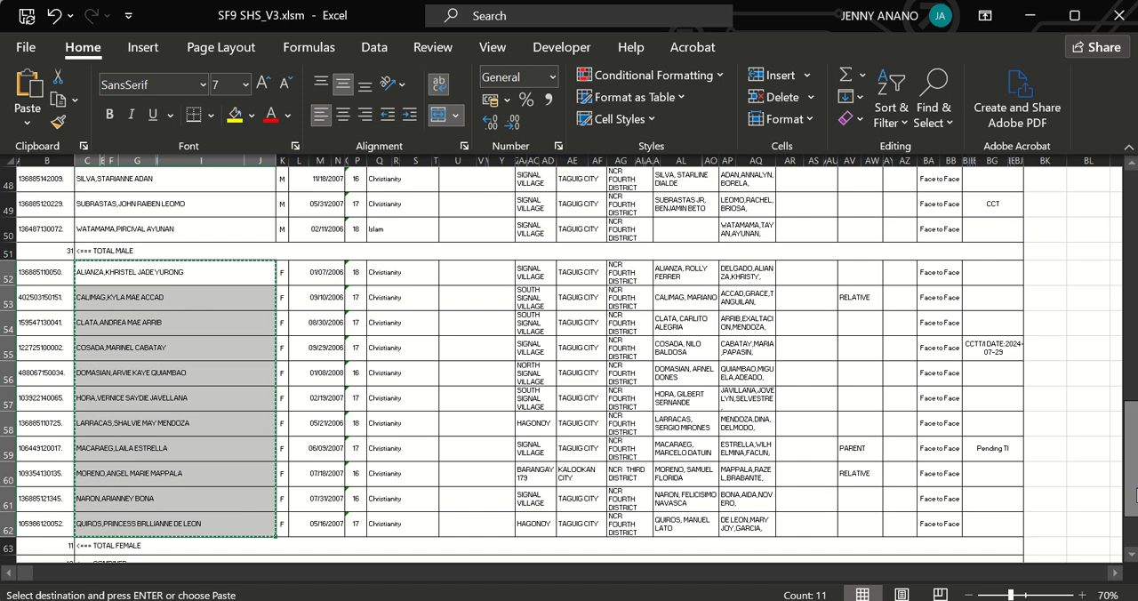
Paste the female learners' names into the Encoding sheet's NAMES column below the males, starting at cell A35.
{"action": "left_click_drag", "start_coordinate": [1131, 457], "coordinate": [1107, 283]}
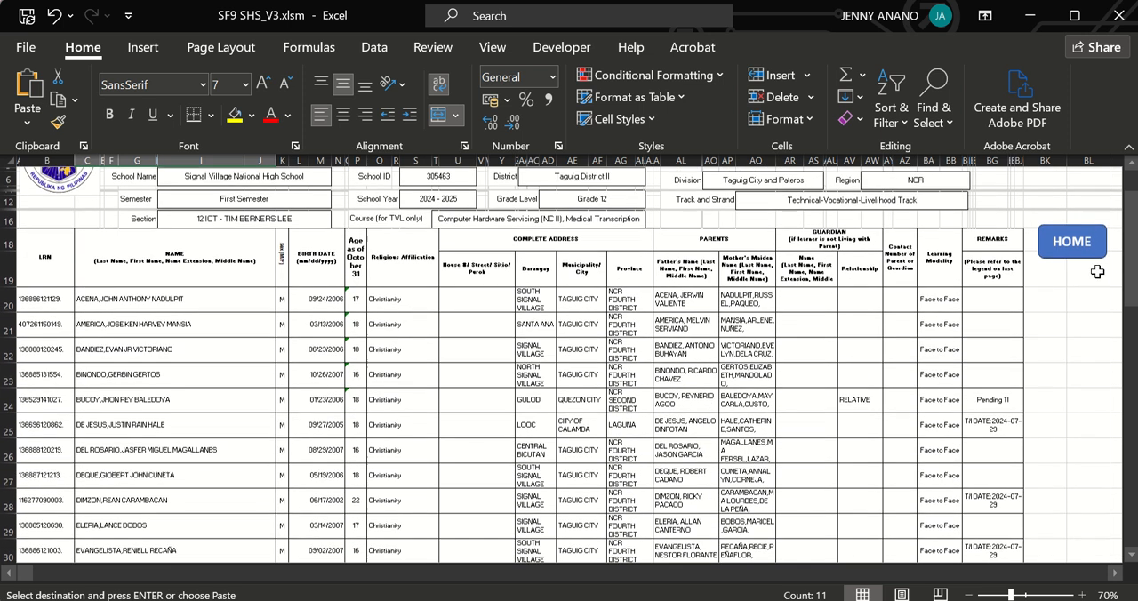
{"action": "left_click", "coordinate": [1083, 253]}
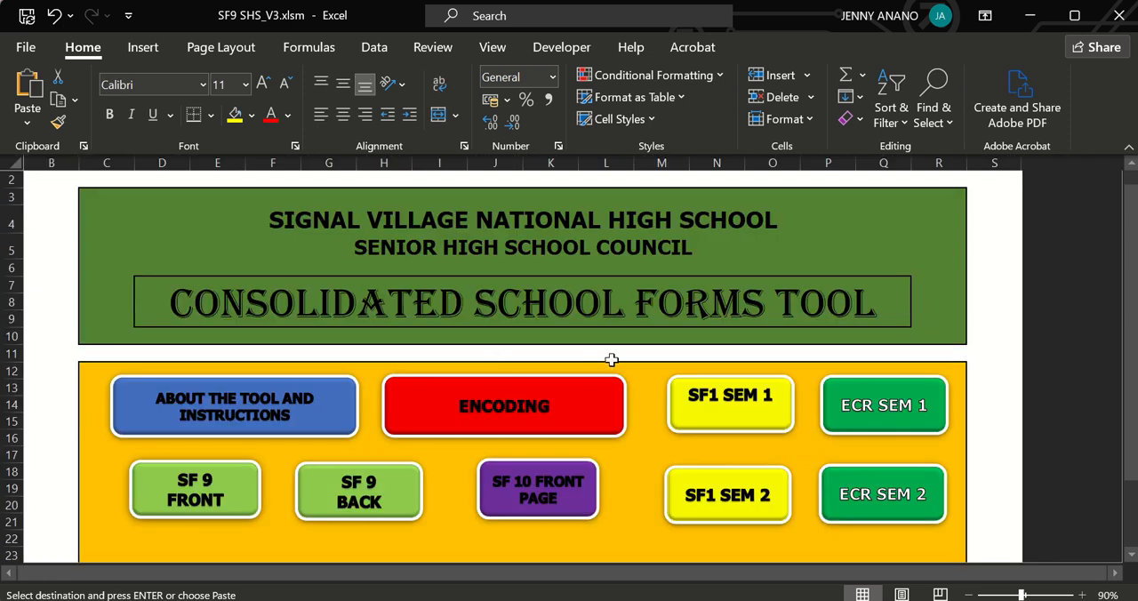
{"action": "left_click", "coordinate": [498, 391]}
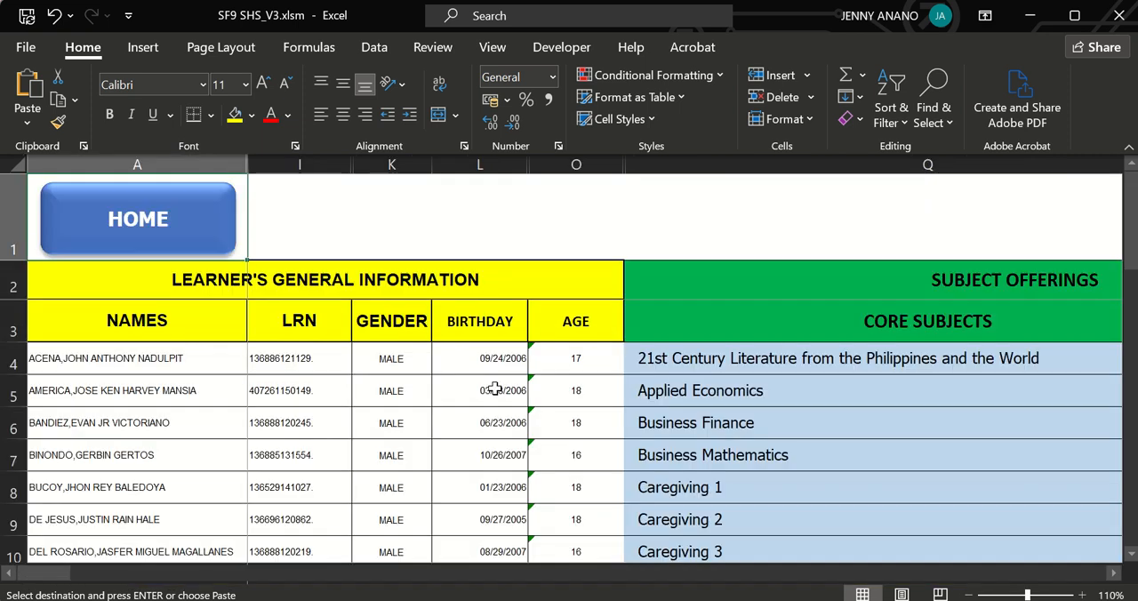
{"action": "left_click_drag", "start_coordinate": [1120, 244], "coordinate": [1129, 363]}
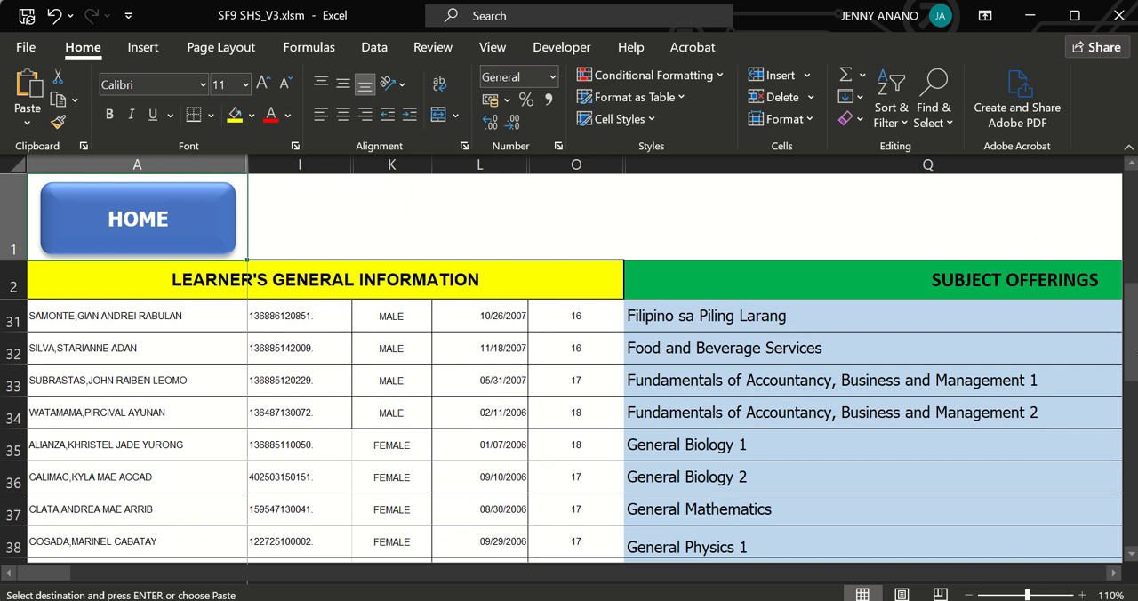
{"action": "left_click", "coordinate": [184, 451]}
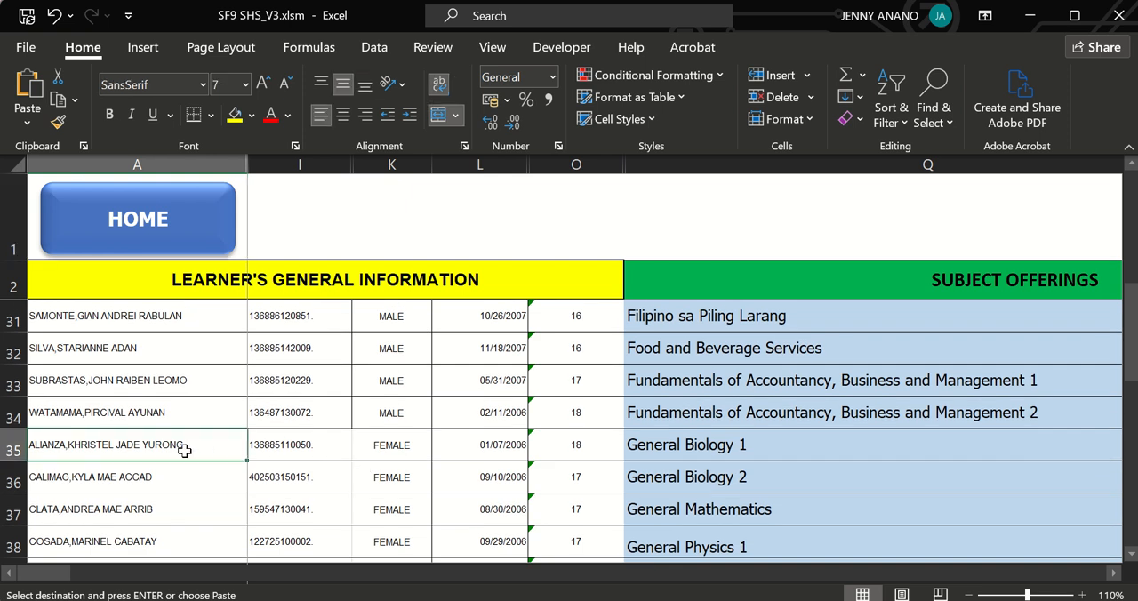
{"action": "key", "text": "ctrl+v"}
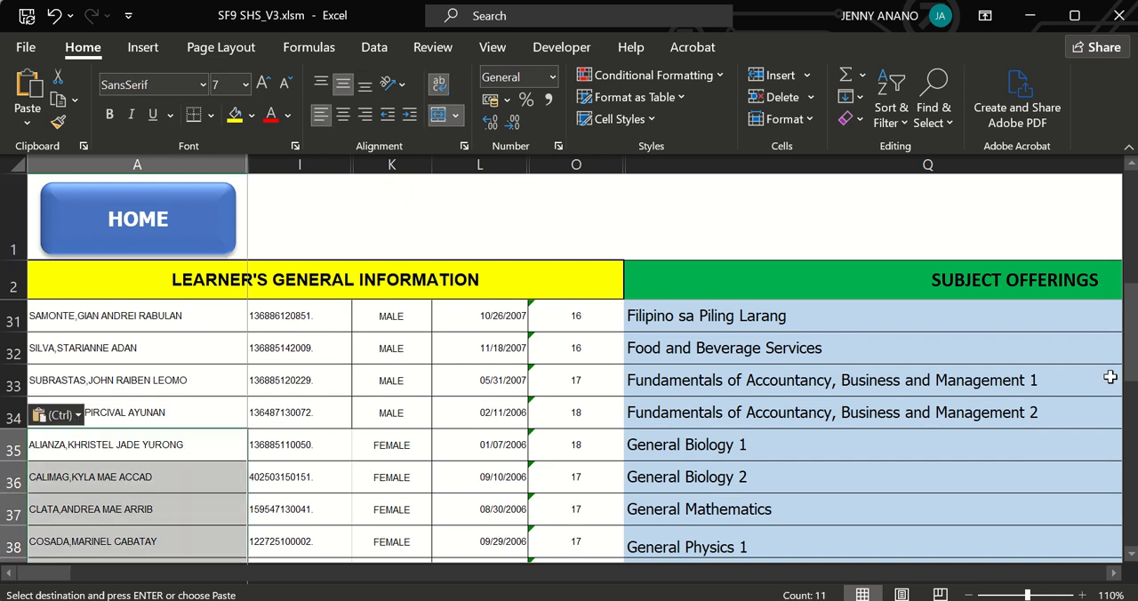
Check the first learner's name and LRN in the Encoding sheet and return to the tool's home page.
{"action": "left_click_drag", "start_coordinate": [1130, 365], "coordinate": [1115, 233]}
{"action": "left_click", "coordinate": [177, 359]}
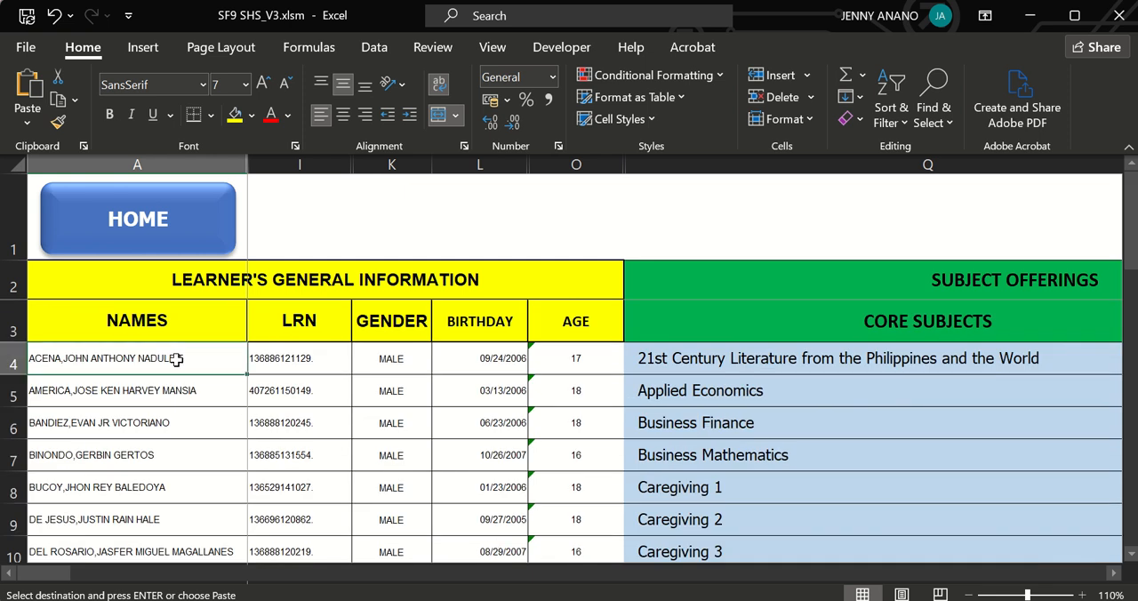
{"action": "left_click", "coordinate": [286, 356]}
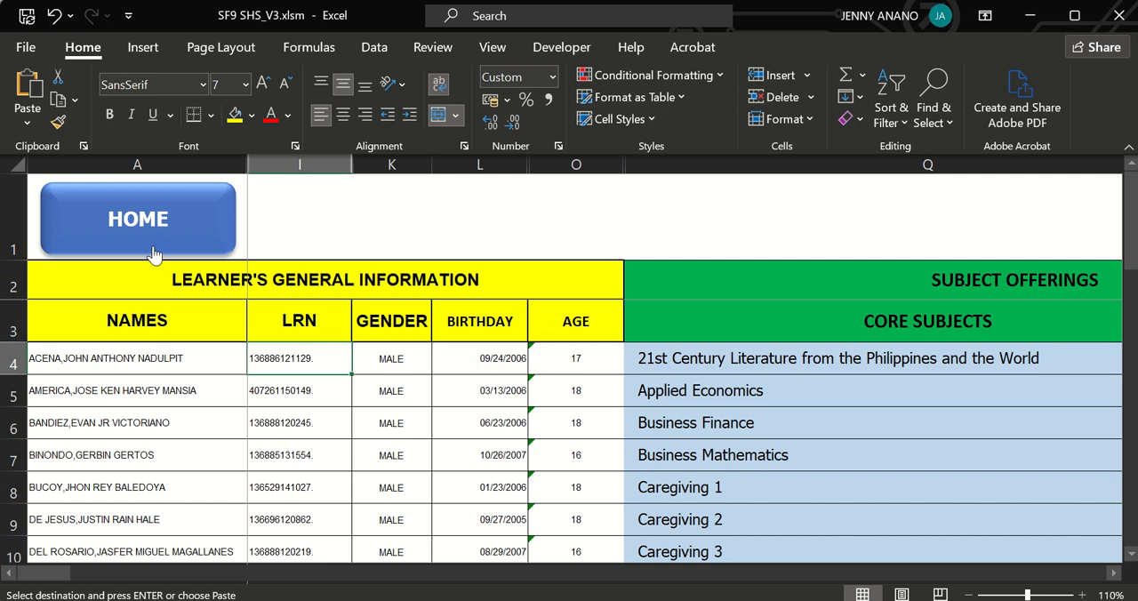
{"action": "left_click", "coordinate": [139, 222]}
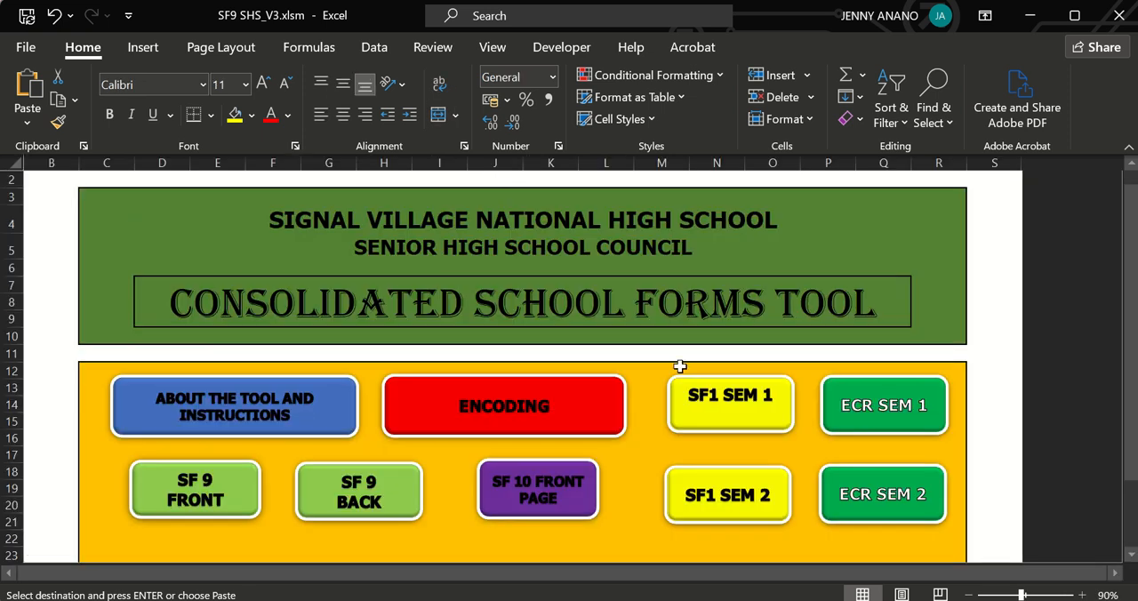
Open the SF1 SEM 1 register and copy all male learners' LRNs from rows 20 to 50.
{"action": "left_click", "coordinate": [720, 411]}
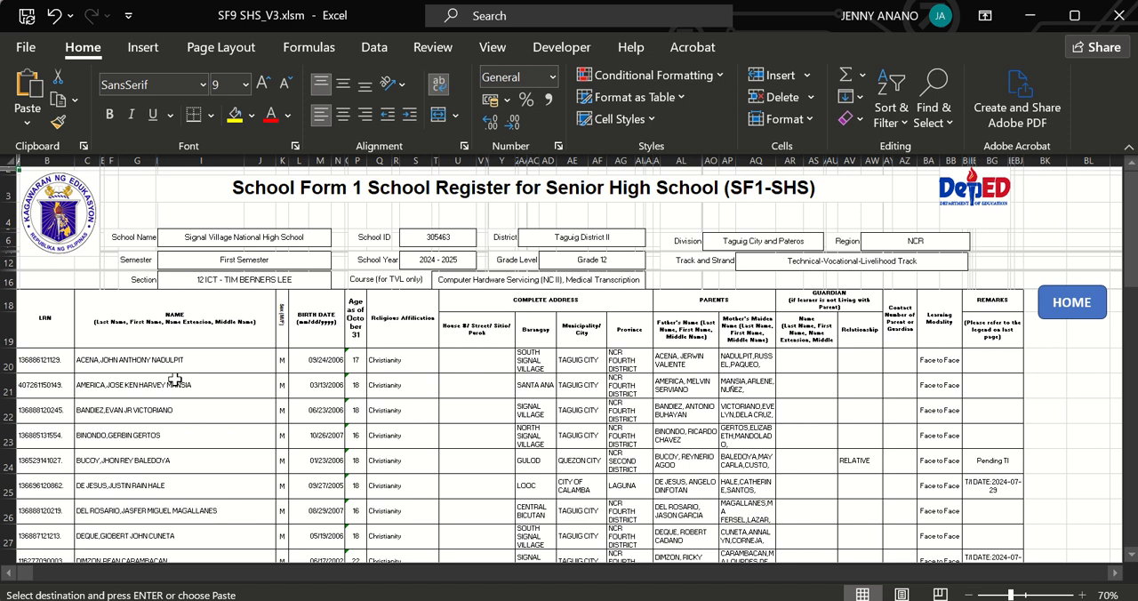
{"action": "mouse_move", "coordinate": [44, 365]}
{"action": "left_mouse_down"}
{"action": "mouse_move", "coordinate": [53, 562]}
{"action": "mouse_move", "coordinate": [61, 457]}
{"action": "mouse_move", "coordinate": [53, 563]}
{"action": "mouse_move", "coordinate": [55, 296]}
{"action": "mouse_move", "coordinate": [59, 354]}
{"action": "left_mouse_up"}
{"action": "key", "text": "ctrl+c"}
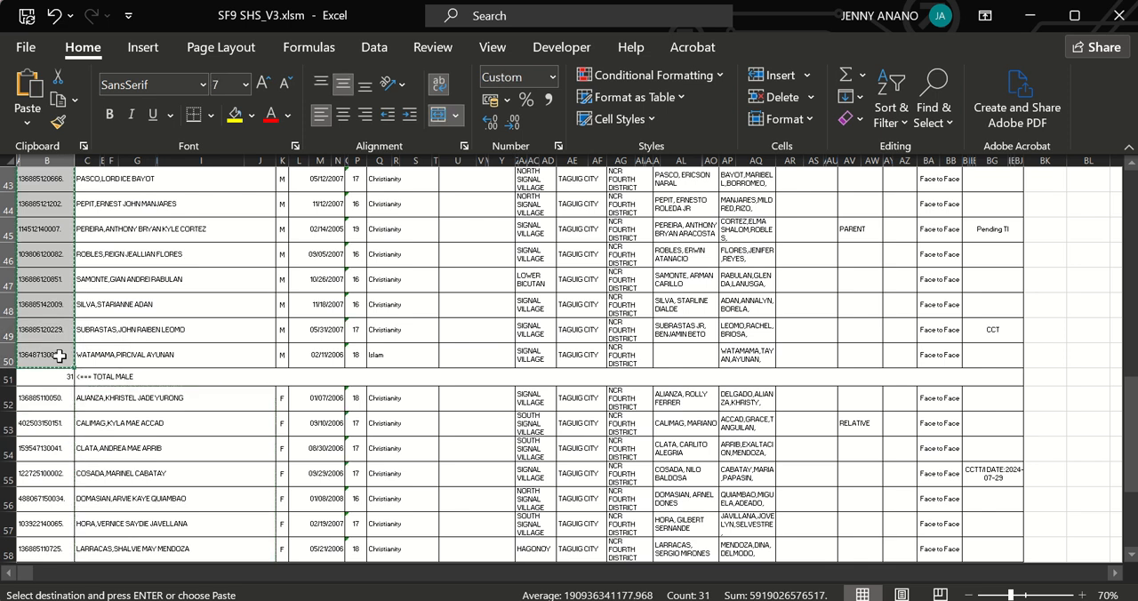
Go to the Encoding sheet and paste the male learners' LRNs into the LRN column, starting at cell I4.
{"action": "left_click_drag", "start_coordinate": [1125, 474], "coordinate": [1125, 469]}
{"action": "left_click", "coordinate": [1077, 303]}
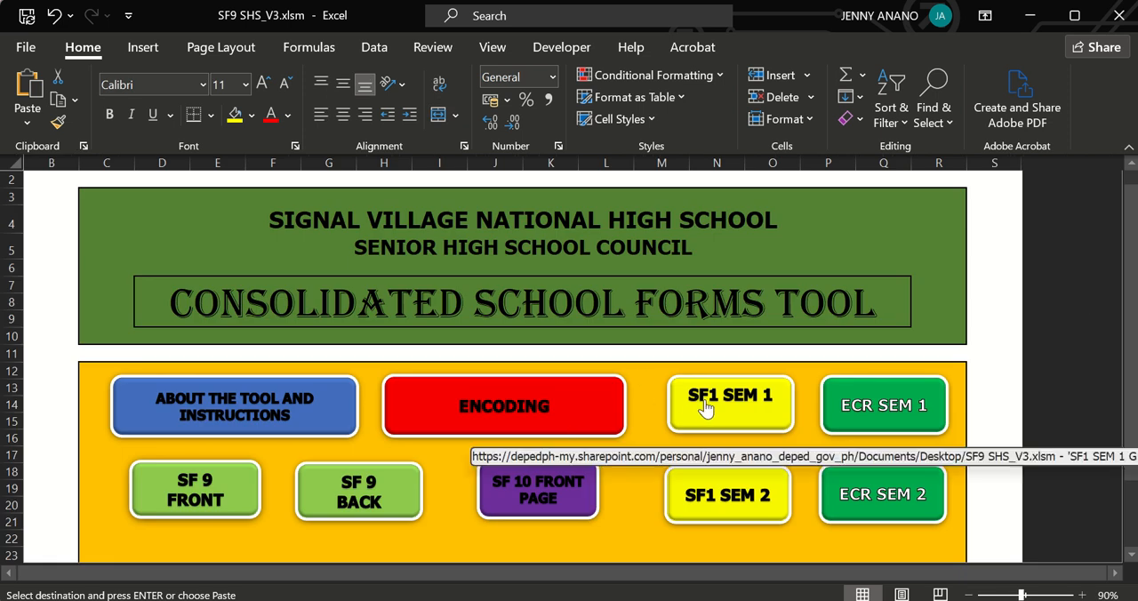
{"action": "left_click", "coordinate": [538, 405]}
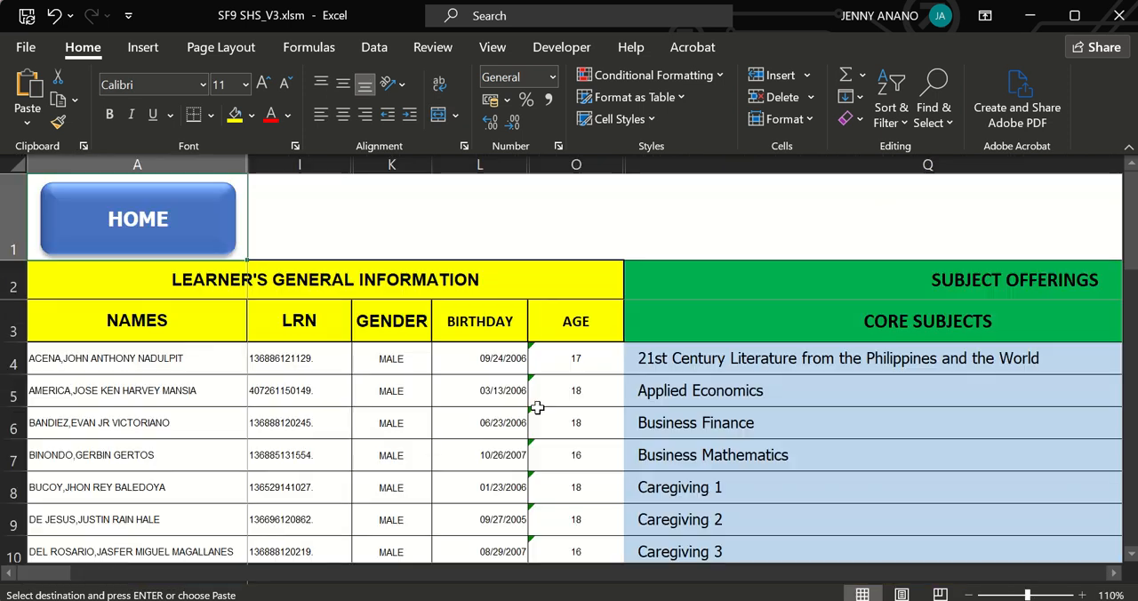
{"action": "left_click", "coordinate": [291, 362]}
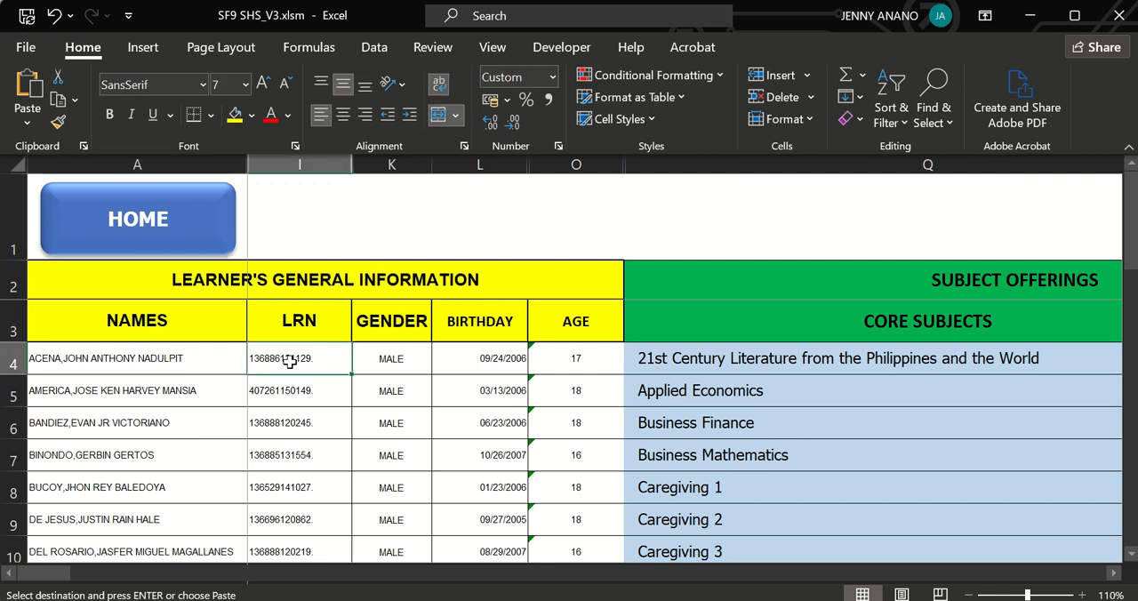
{"action": "key", "text": "ctrl+v"}
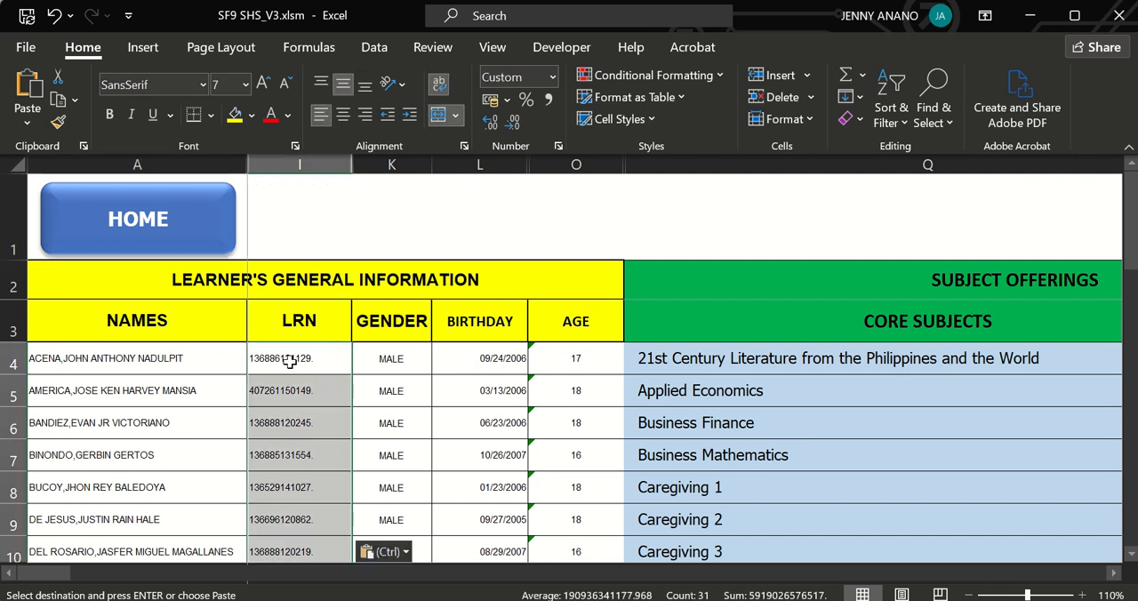
Return to the SF1 SEM 1 register and copy all female learners' LRNs from rows 52 to 62.
{"action": "left_click", "coordinate": [157, 216]}
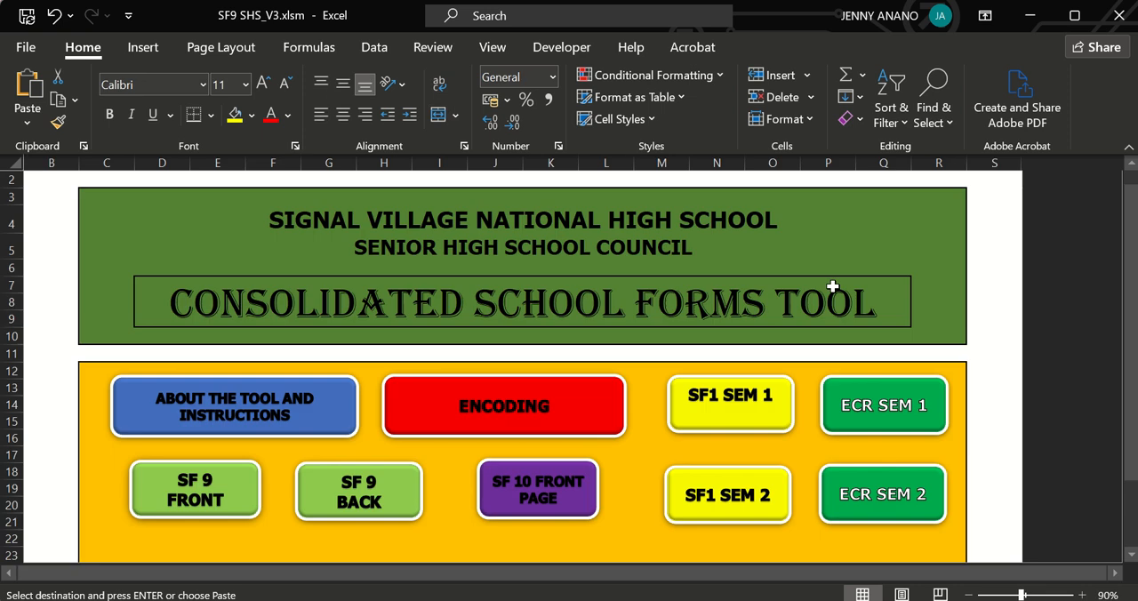
{"action": "left_click", "coordinate": [714, 397]}
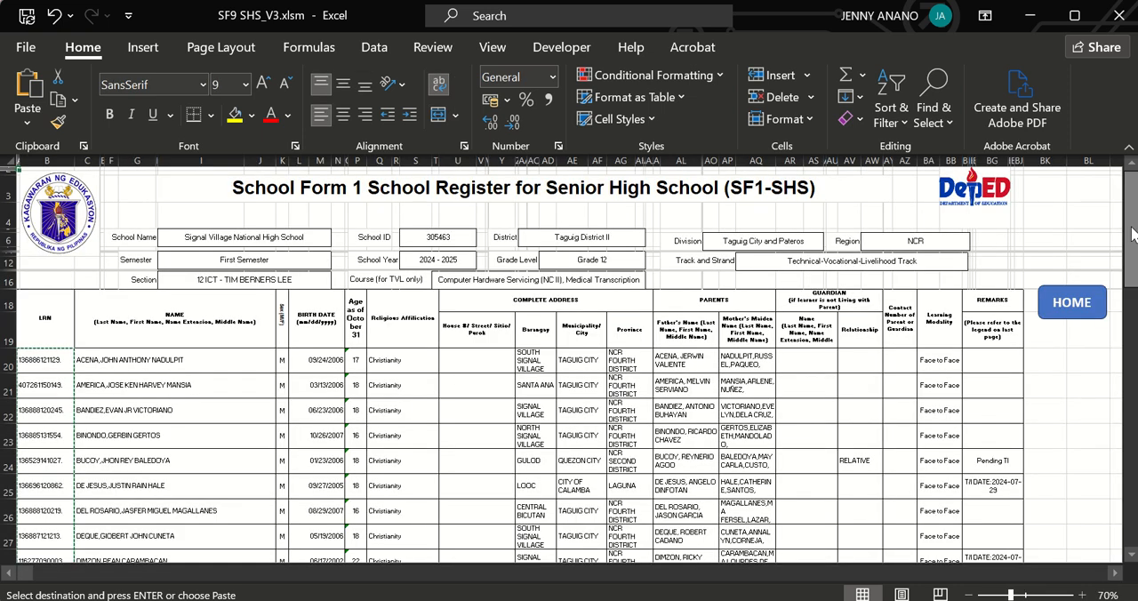
{"action": "left_click_drag", "start_coordinate": [1129, 229], "coordinate": [1131, 440]}
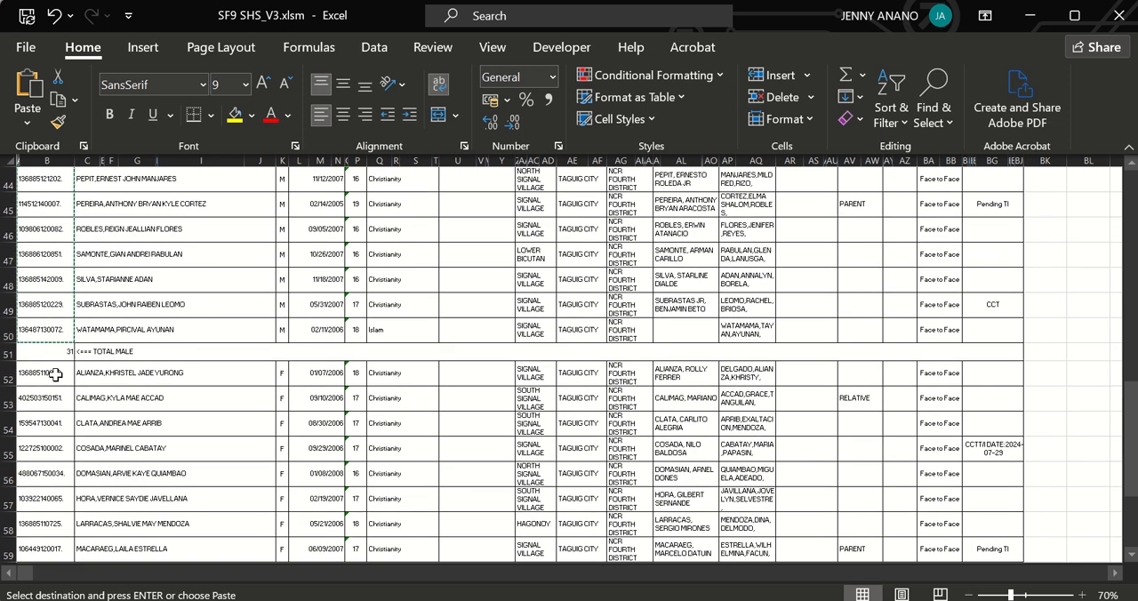
{"action": "left_click_drag", "start_coordinate": [53, 374], "coordinate": [64, 526]}
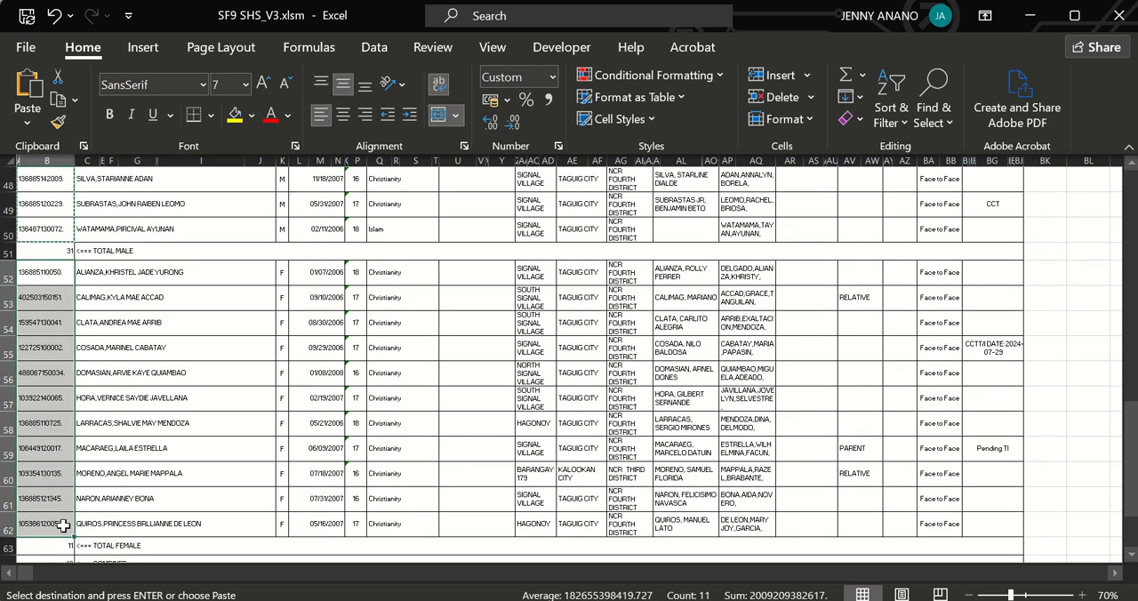
{"action": "key", "text": "ctrl+c"}
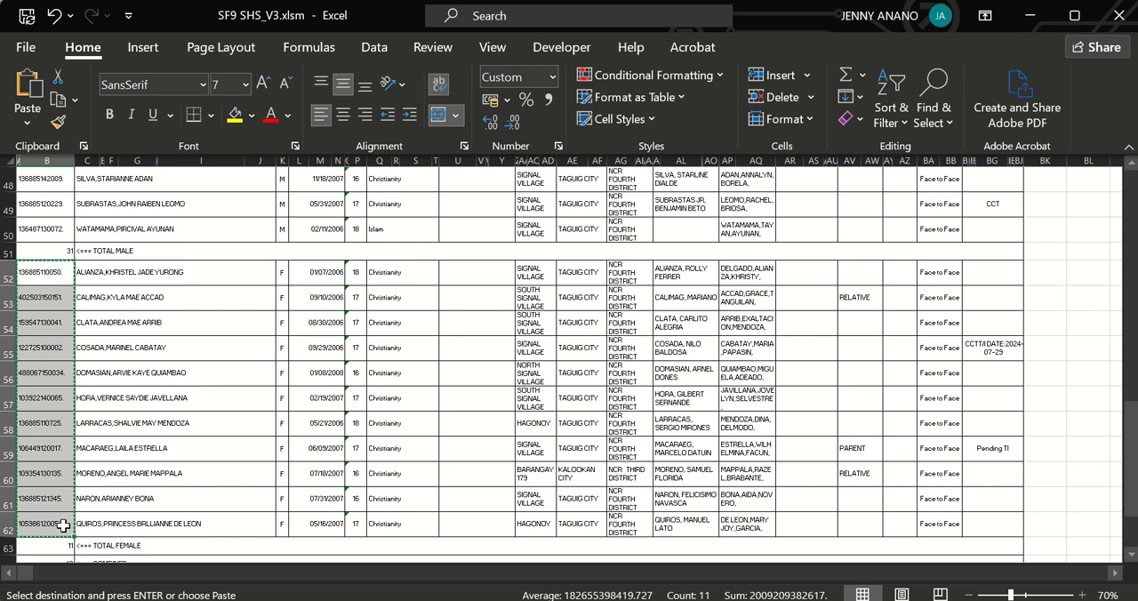
Paste the female learners' LRNs into the Encoding sheet's LRN column below the males, starting at cell I35.
{"action": "left_click_drag", "start_coordinate": [1131, 488], "coordinate": [1112, 283]}
{"action": "left_click", "coordinate": [1066, 225]}
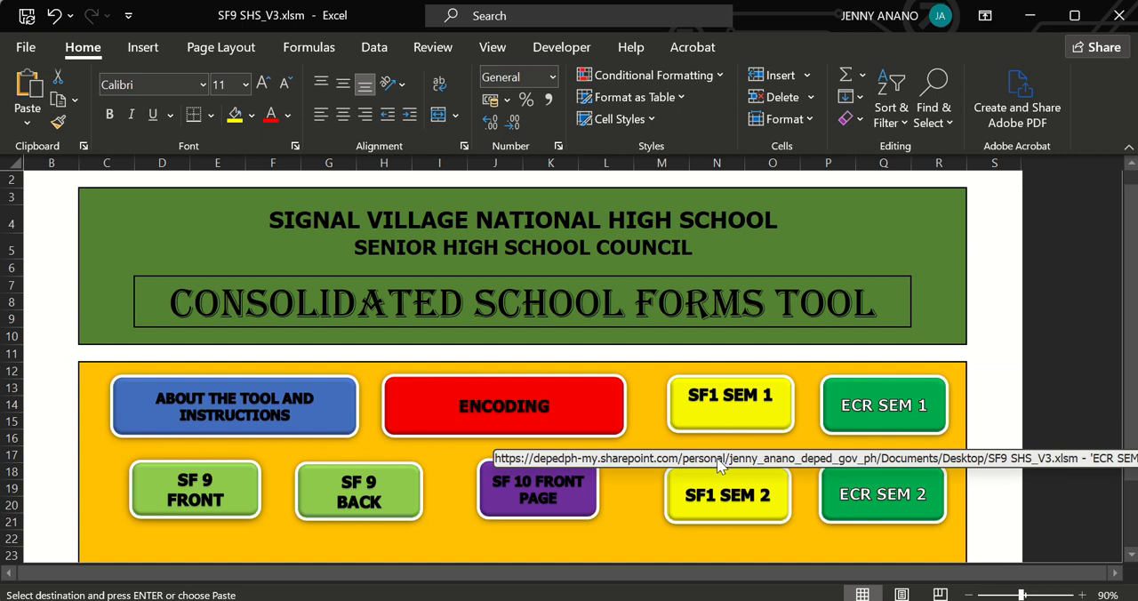
{"action": "left_click", "coordinate": [514, 420]}
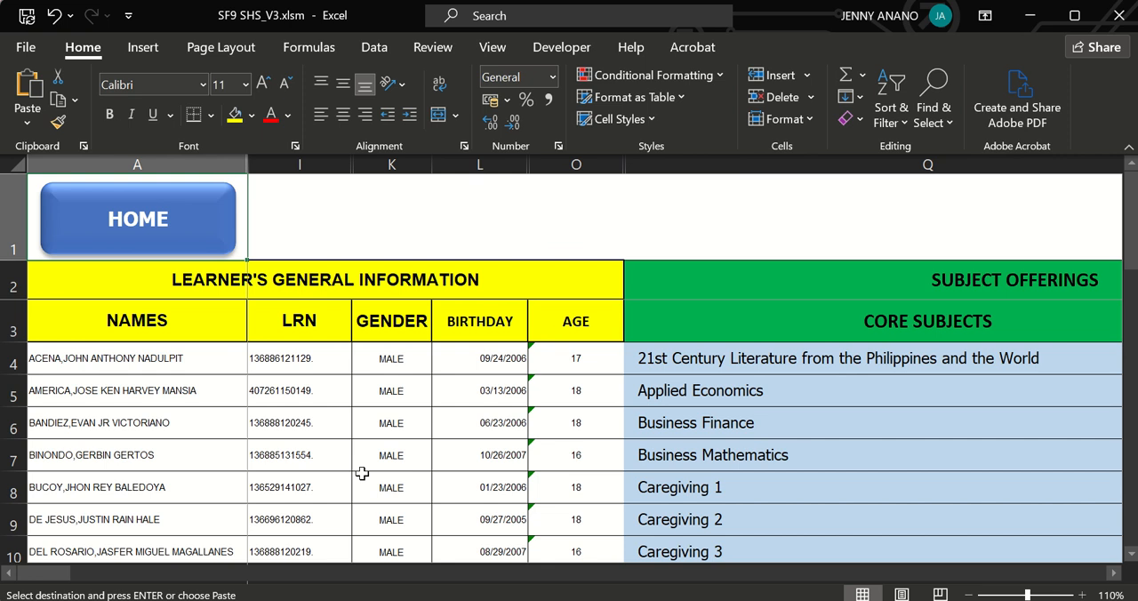
{"action": "left_click_drag", "start_coordinate": [1131, 222], "coordinate": [1131, 329]}
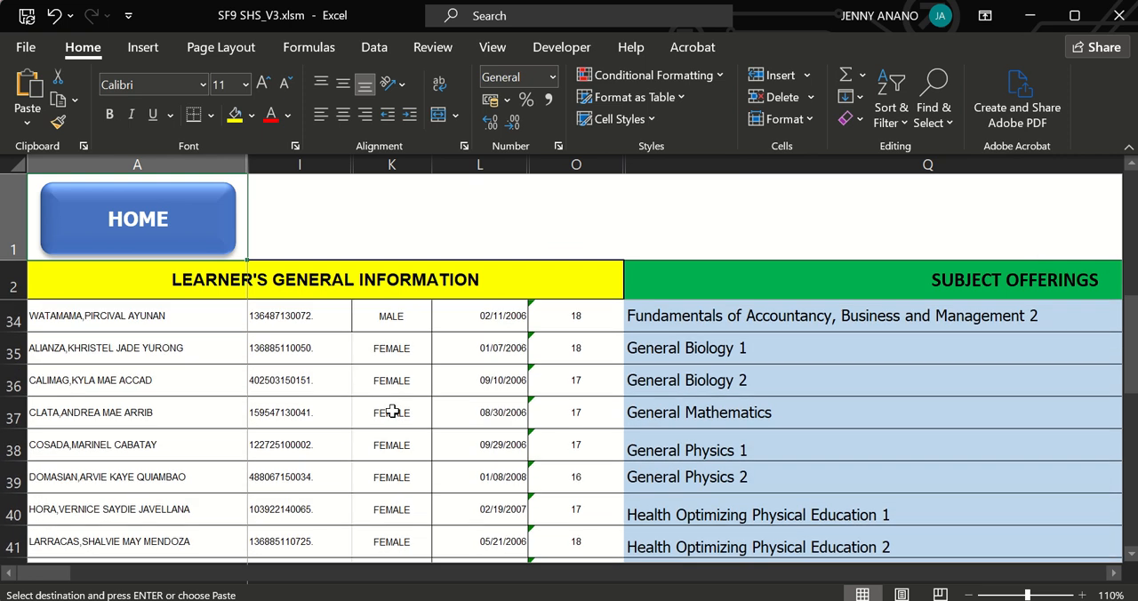
{"action": "left_click", "coordinate": [306, 353]}
{"action": "key", "text": "ctrl+v"}
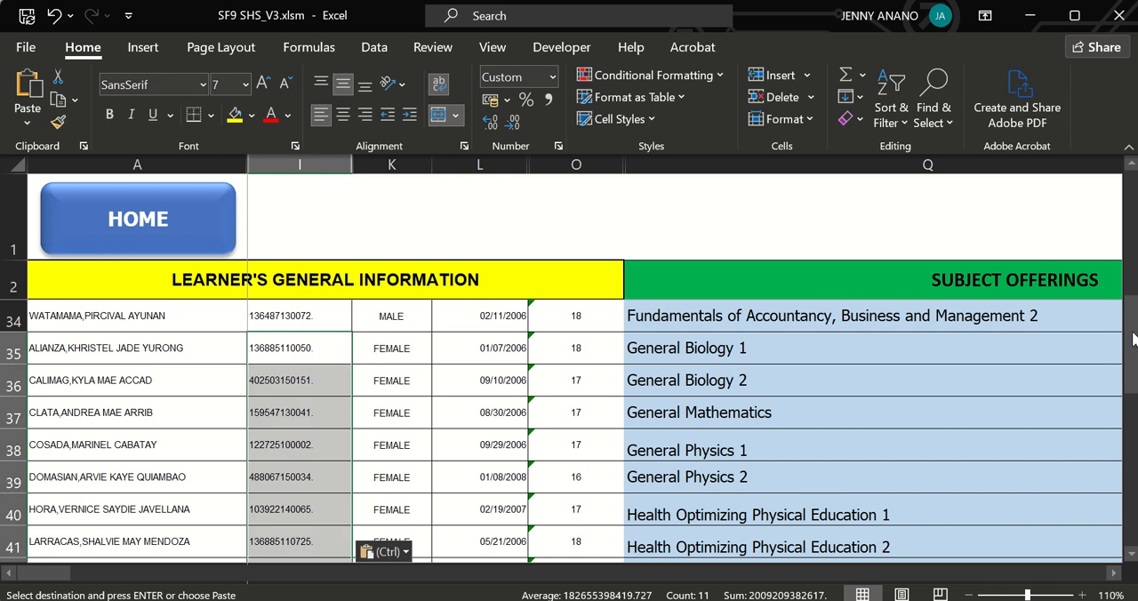
Clear the LRN, gender, birthday and age cells in the unused rows below the last female learner, down to row 73.
{"action": "left_click_drag", "start_coordinate": [1131, 330], "coordinate": [1131, 359]}
{"action": "left_click_drag", "start_coordinate": [321, 402], "coordinate": [574, 536]}
{"action": "key", "text": "Delete"}
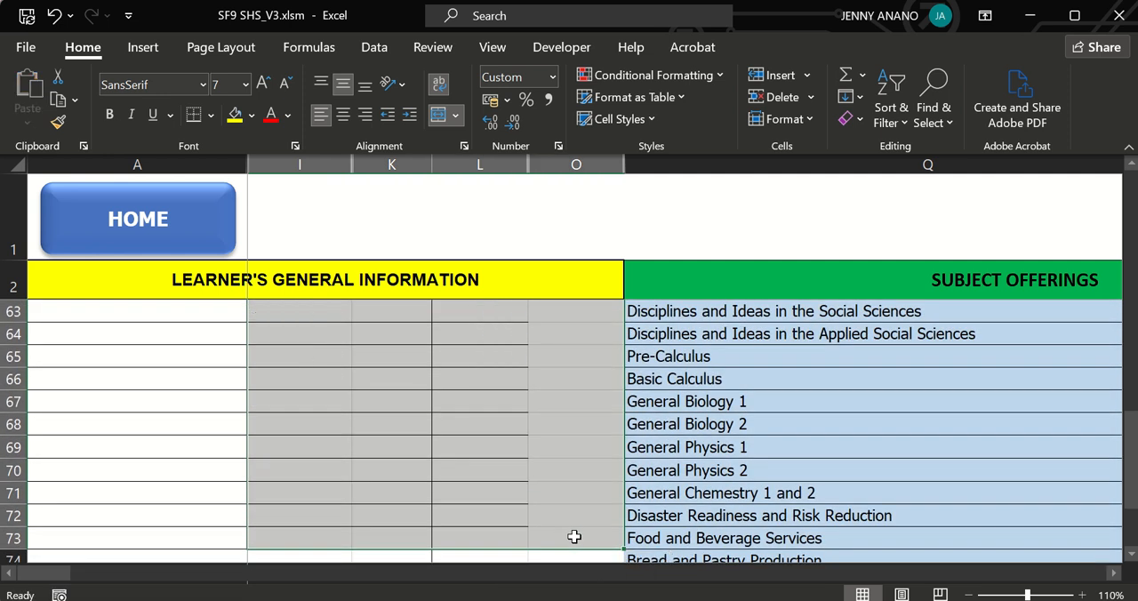
Fill MALE down the GENDER column for all male learners, from cell K4 to K34.
{"action": "left_click_drag", "start_coordinate": [1131, 482], "coordinate": [1131, 222]}
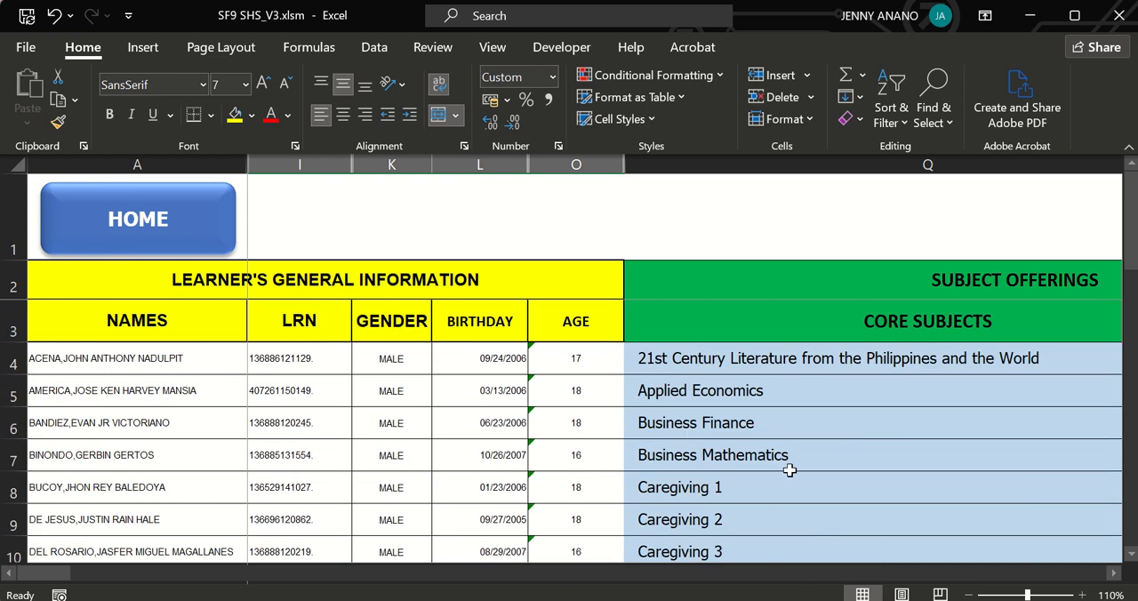
{"action": "left_click", "coordinate": [418, 368]}
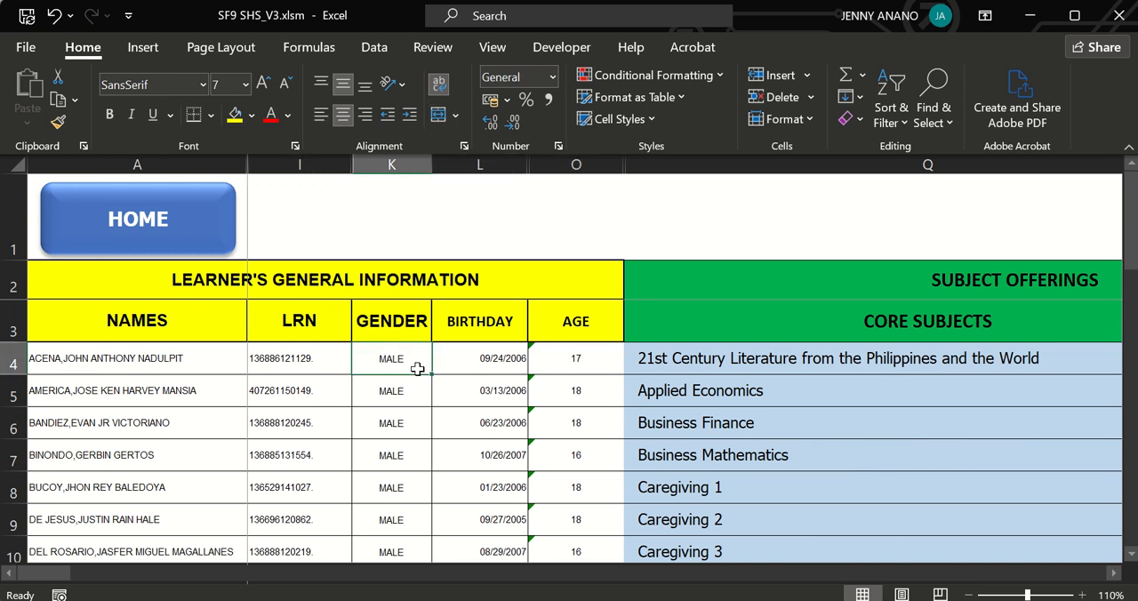
{"action": "key", "text": "Down"}
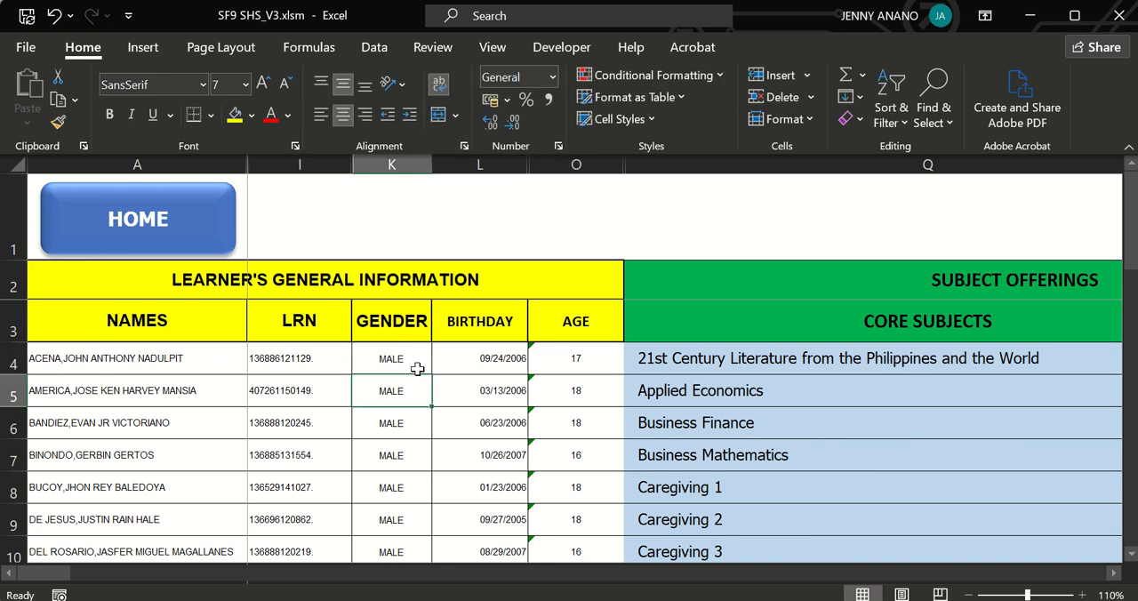
{"action": "left_click", "coordinate": [411, 365]}
{"action": "left_click_drag", "start_coordinate": [433, 374], "coordinate": [430, 455]}
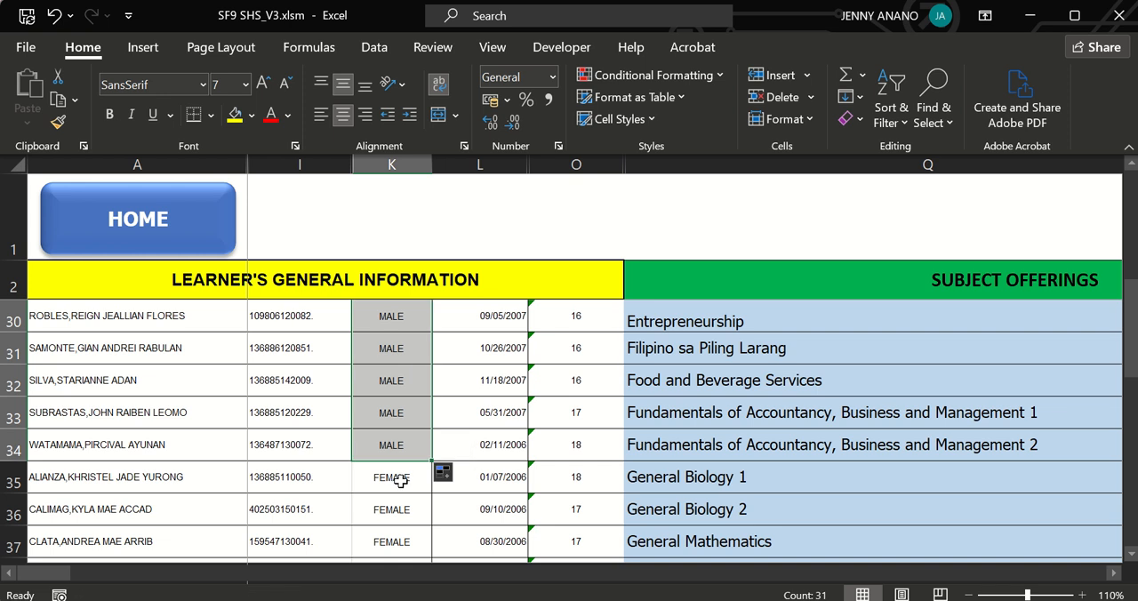
Fill FEMALE down the GENDER column for all female learners, from cell K35 to K45.
{"action": "left_click", "coordinate": [401, 481]}
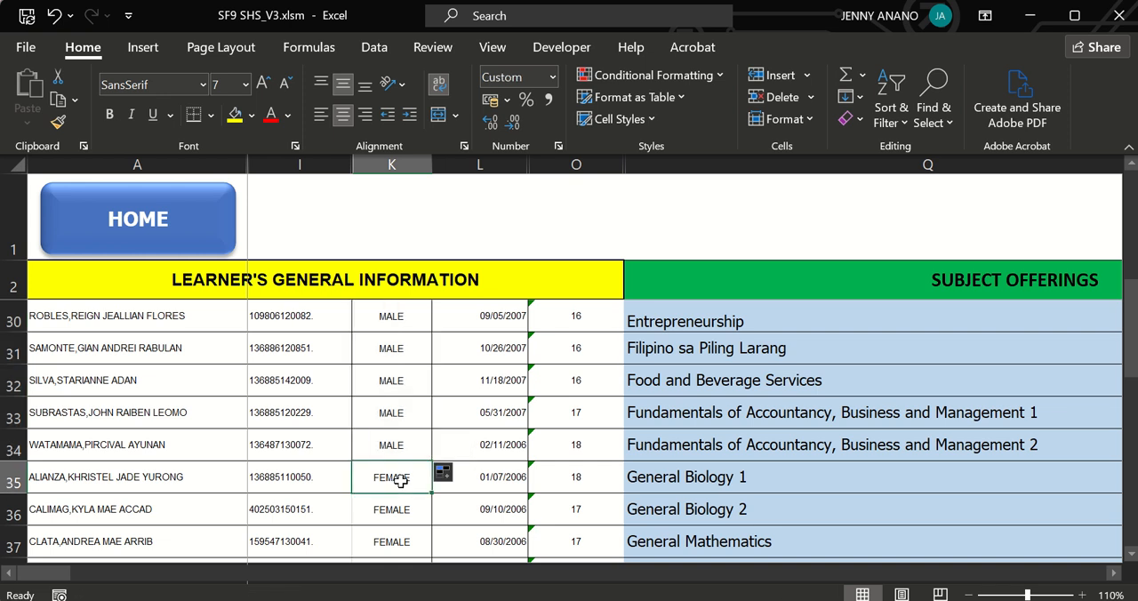
{"action": "double_click", "coordinate": [401, 481]}
{"action": "left_click", "coordinate": [467, 483]}
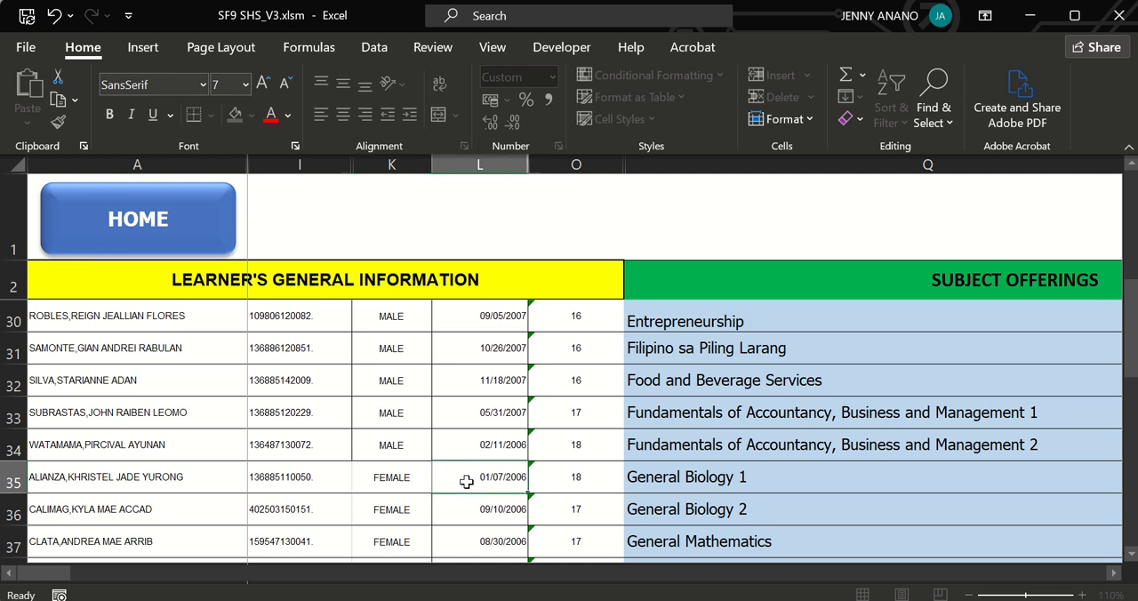
{"action": "left_click_drag", "start_coordinate": [413, 480], "coordinate": [409, 410]}
Return to the SF1 SEM 1 register and copy all male learners' birth dates from rows 20 to 50.
{"action": "left_click_drag", "start_coordinate": [1131, 411], "coordinate": [1131, 252]}
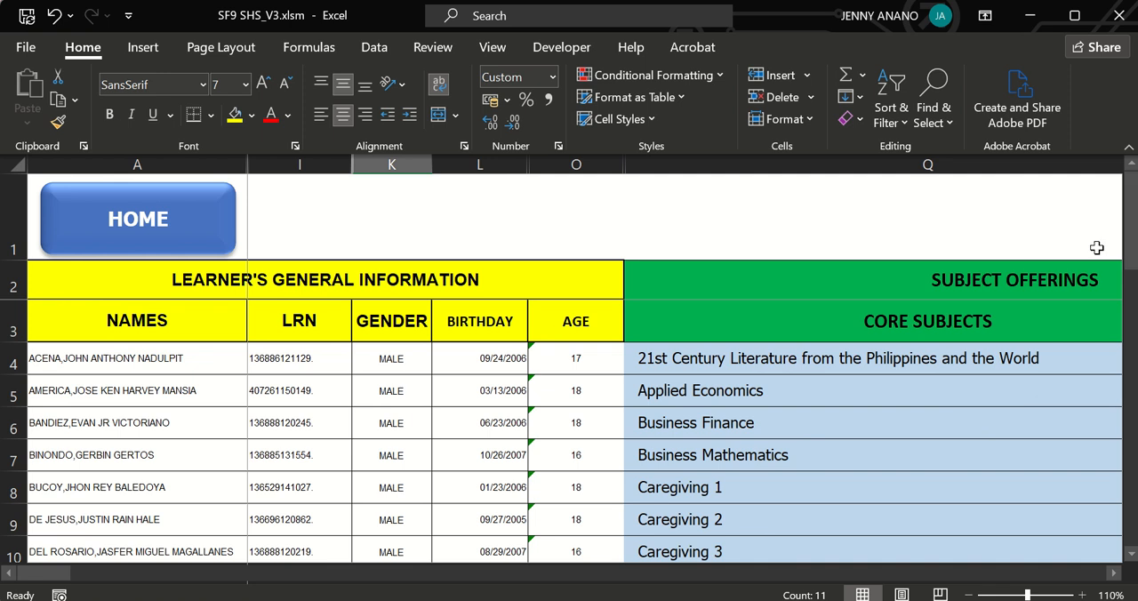
{"action": "left_click", "coordinate": [187, 240]}
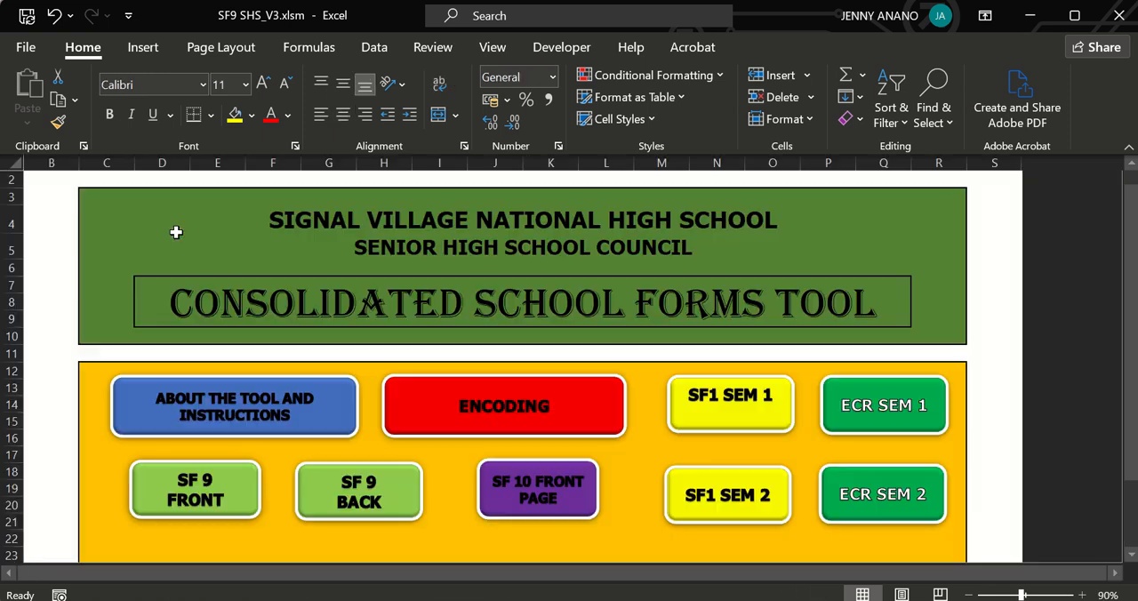
{"action": "left_click", "coordinate": [714, 417]}
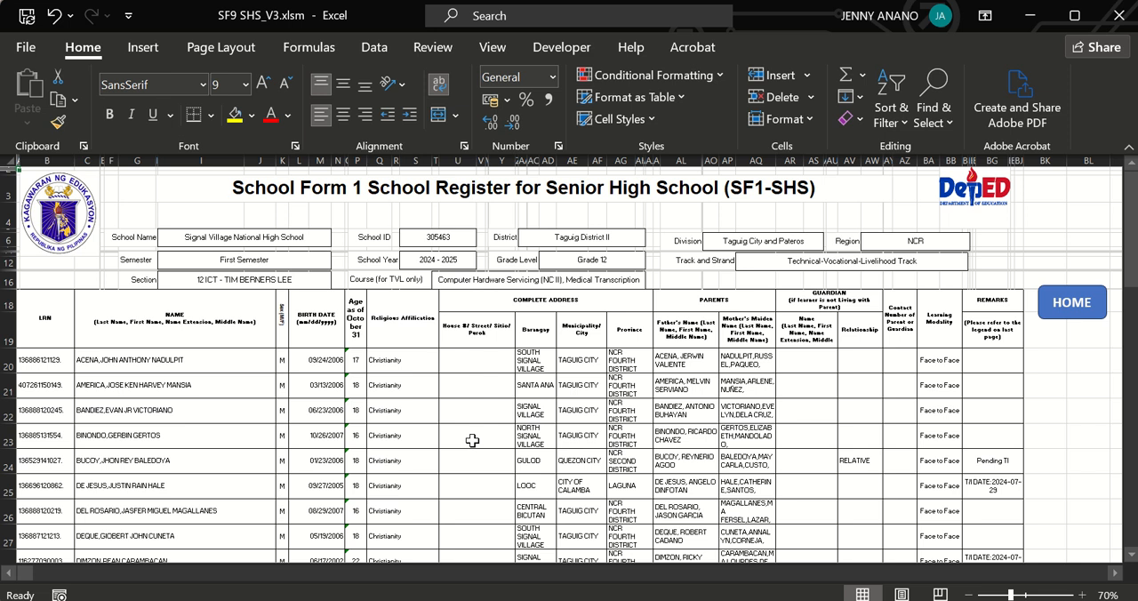
{"action": "left_click_drag", "start_coordinate": [322, 358], "coordinate": [328, 480]}
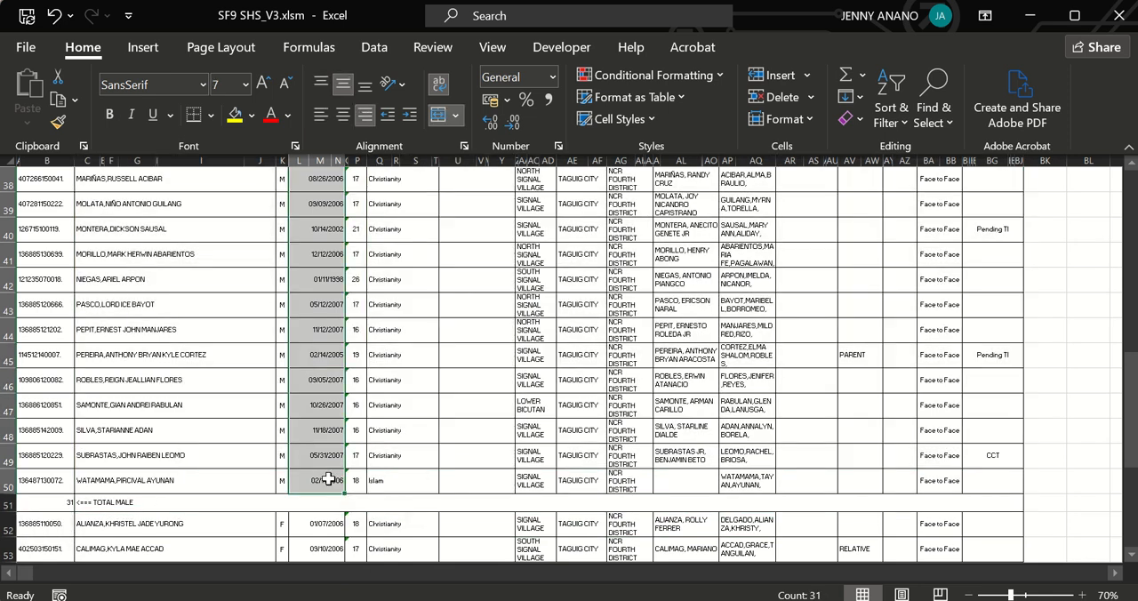
{"action": "key", "text": "ctrl+c"}
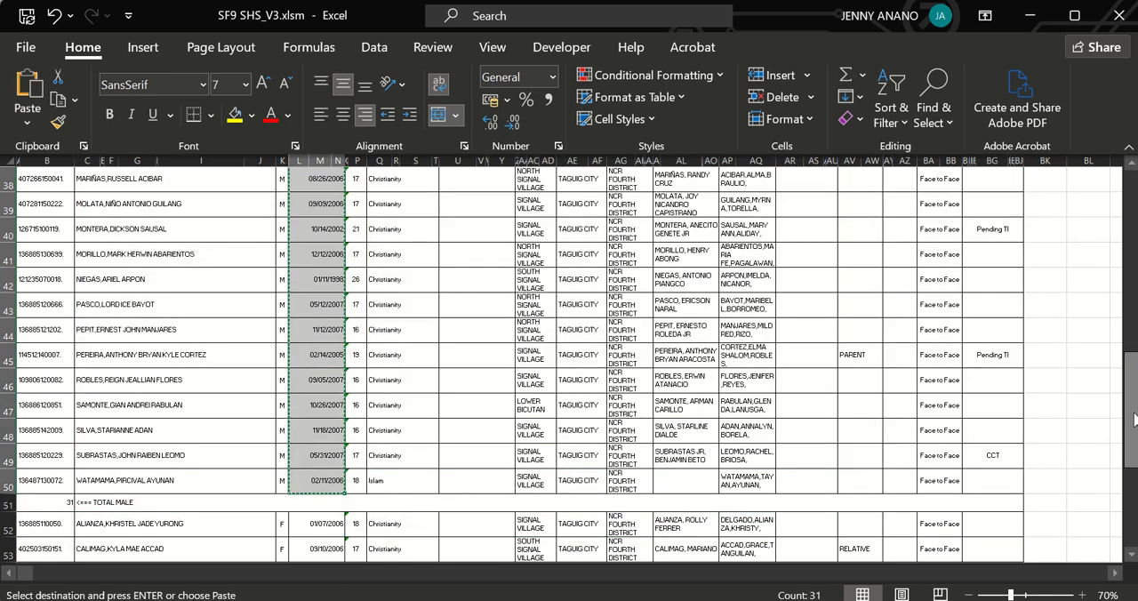
Go to the Encoding sheet and paste the male learners' birth dates into the BIRTHDAY column, starting at cell L4.
{"action": "left_click_drag", "start_coordinate": [1133, 418], "coordinate": [1131, 407]}
{"action": "left_click", "coordinate": [1073, 255]}
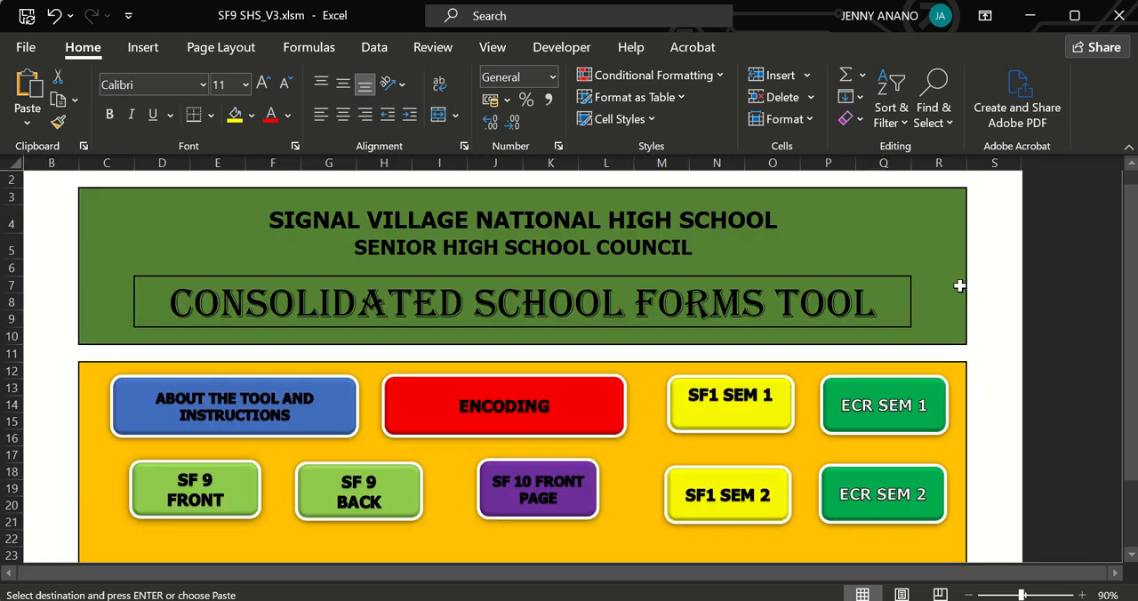
{"action": "left_click", "coordinate": [510, 413]}
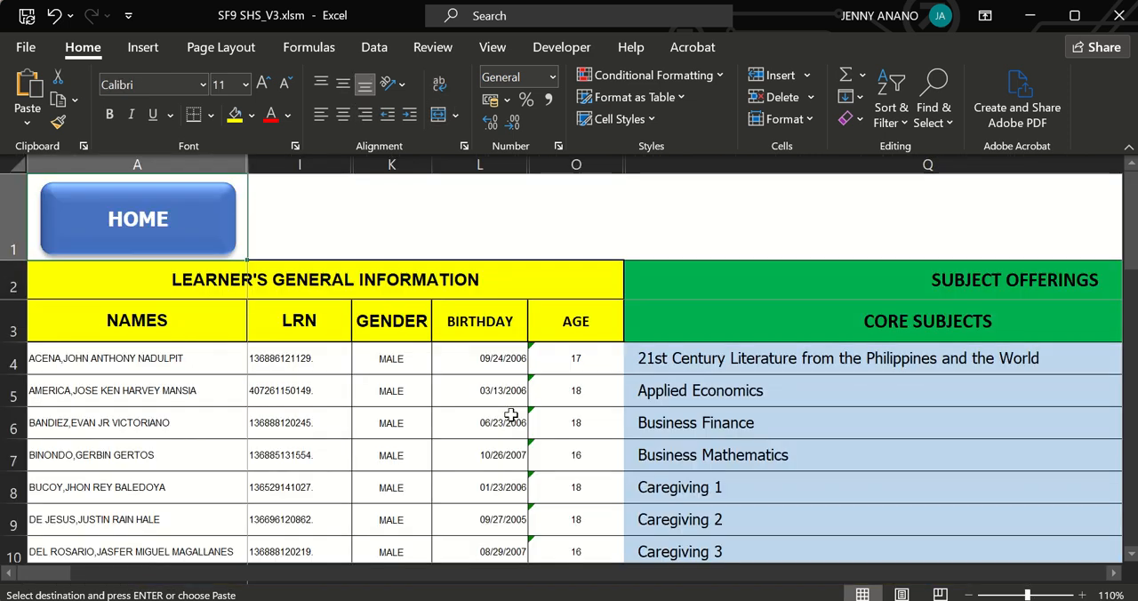
{"action": "left_click", "coordinate": [464, 354]}
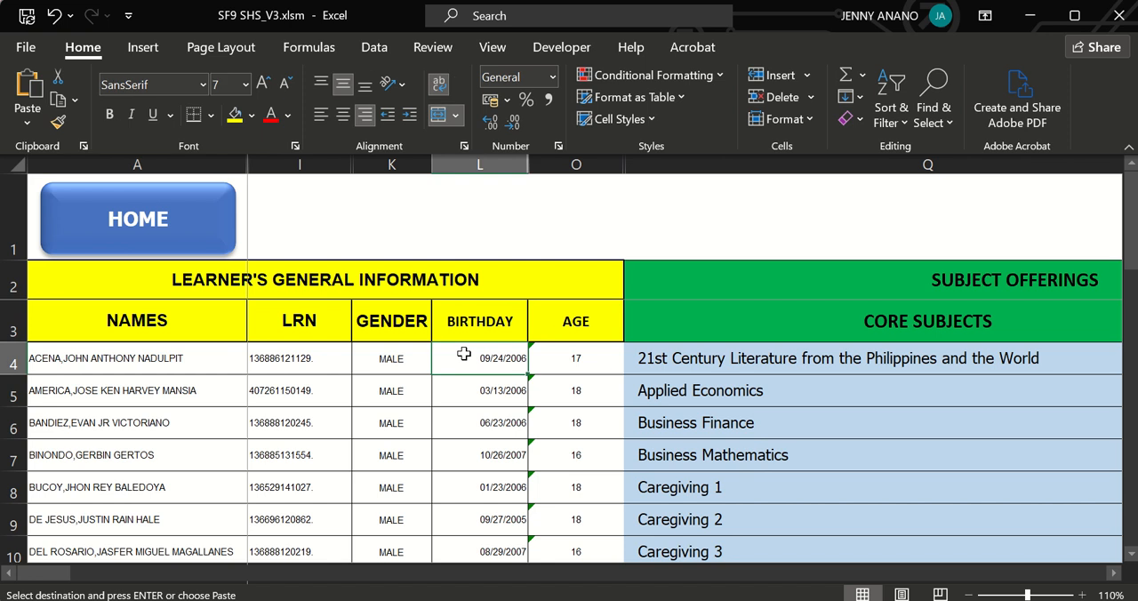
{"action": "key", "text": "ctrl+v"}
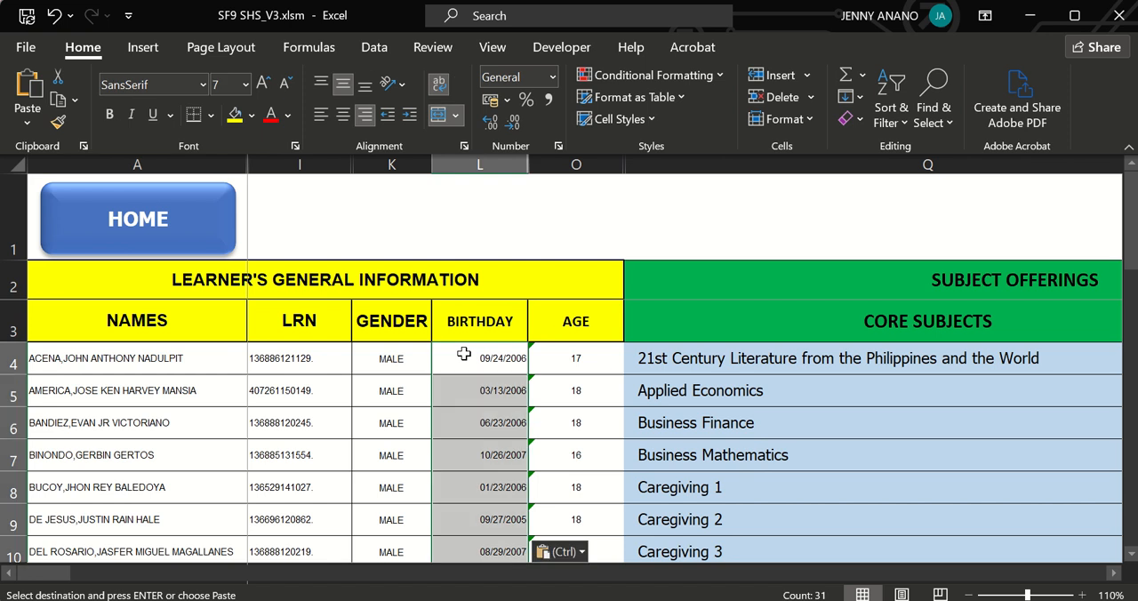
Return to the SF1 SEM 1 register and copy all female learners' birth dates from rows 52 to 62.
{"action": "left_click", "coordinate": [189, 209]}
{"action": "left_click", "coordinate": [729, 418]}
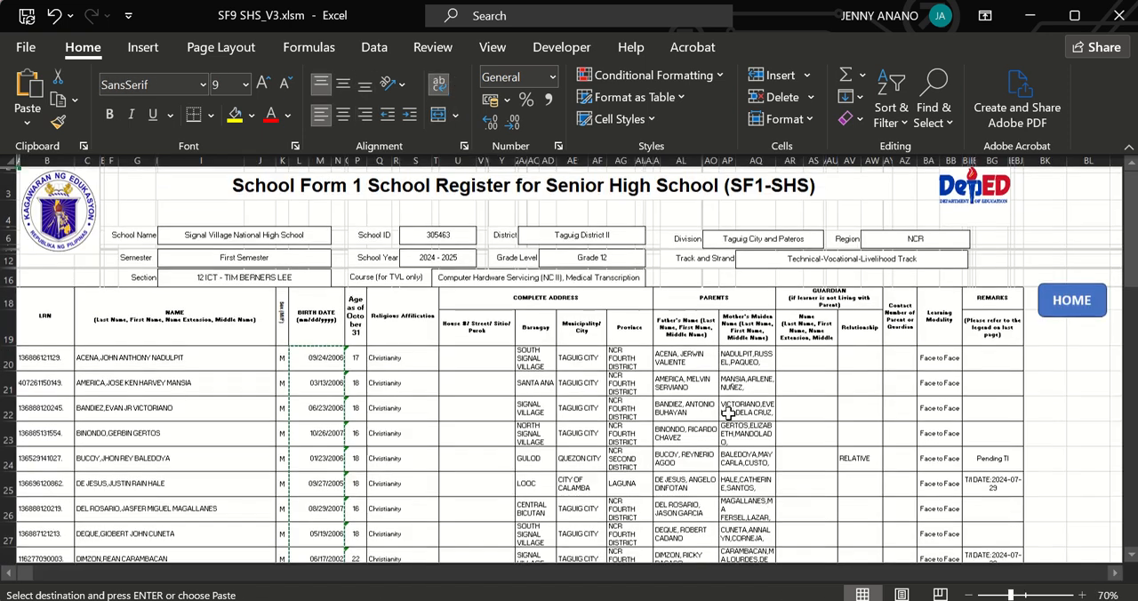
{"action": "left_click_drag", "start_coordinate": [1129, 225], "coordinate": [1129, 455]}
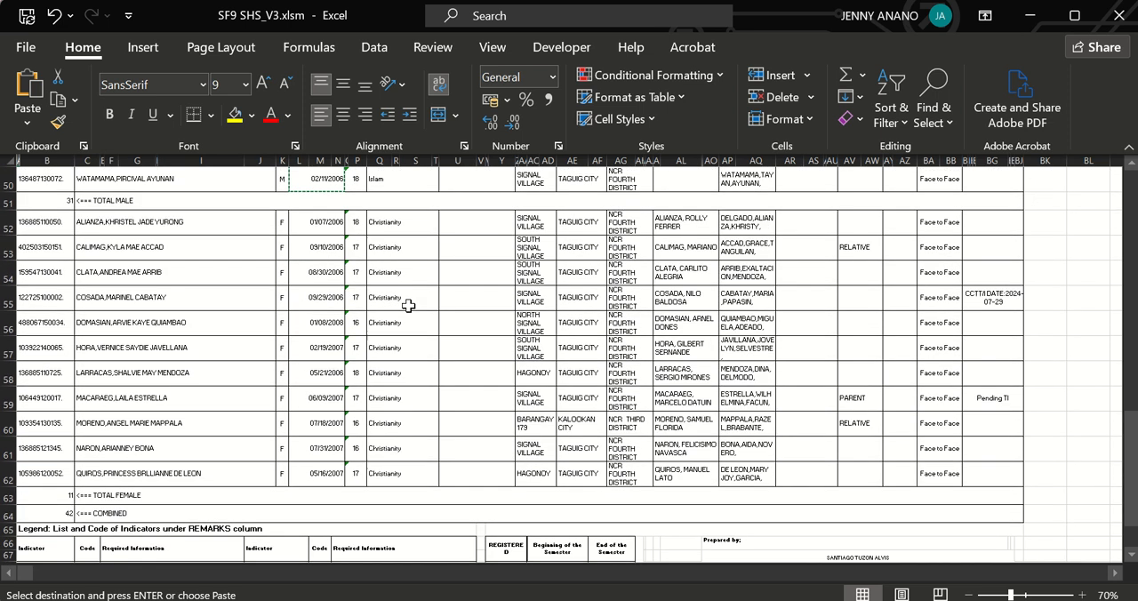
{"action": "left_click_drag", "start_coordinate": [337, 381], "coordinate": [335, 478]}
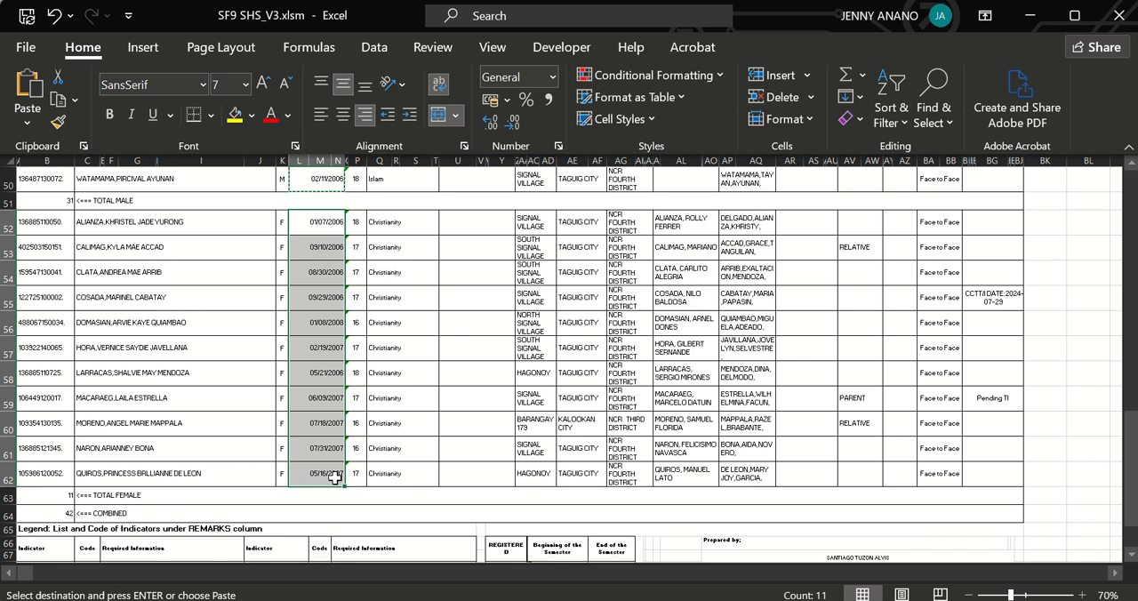
{"action": "key", "text": "ctrl+c"}
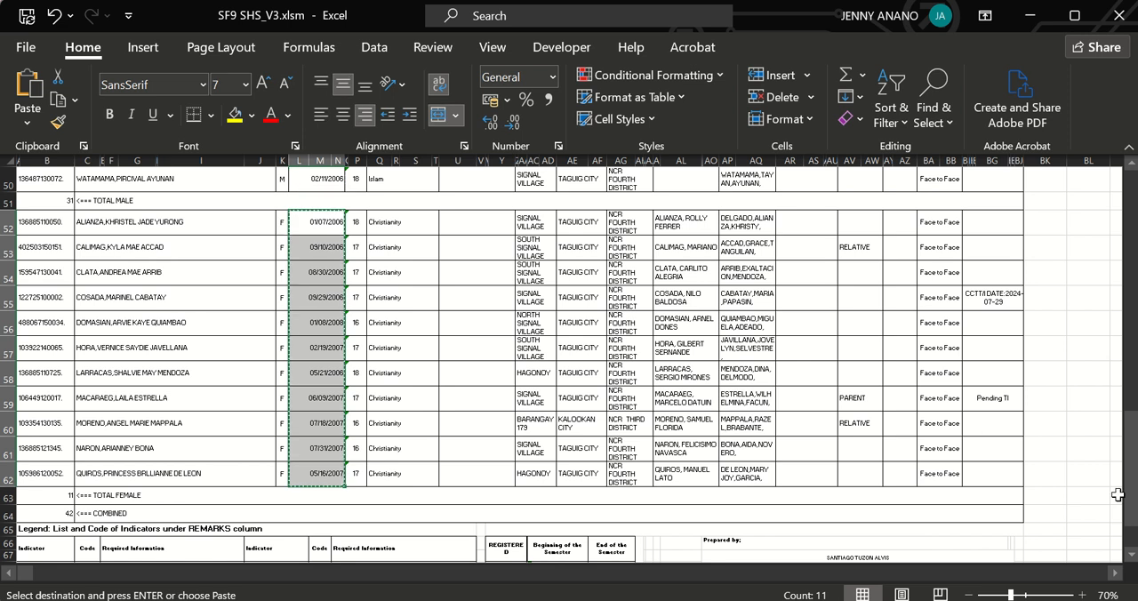
Go to the Encoding sheet and paste the female learners' birth dates into the BIRTHDAY column, starting at cell L35.
{"action": "left_click_drag", "start_coordinate": [1129, 509], "coordinate": [1128, 359]}
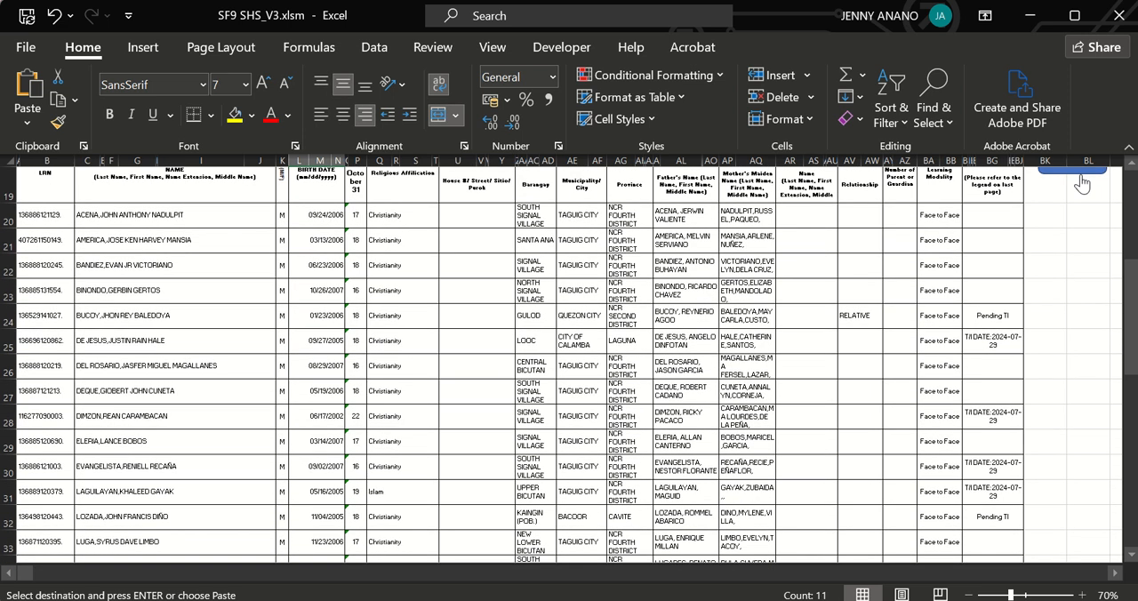
{"action": "left_click", "coordinate": [1082, 177]}
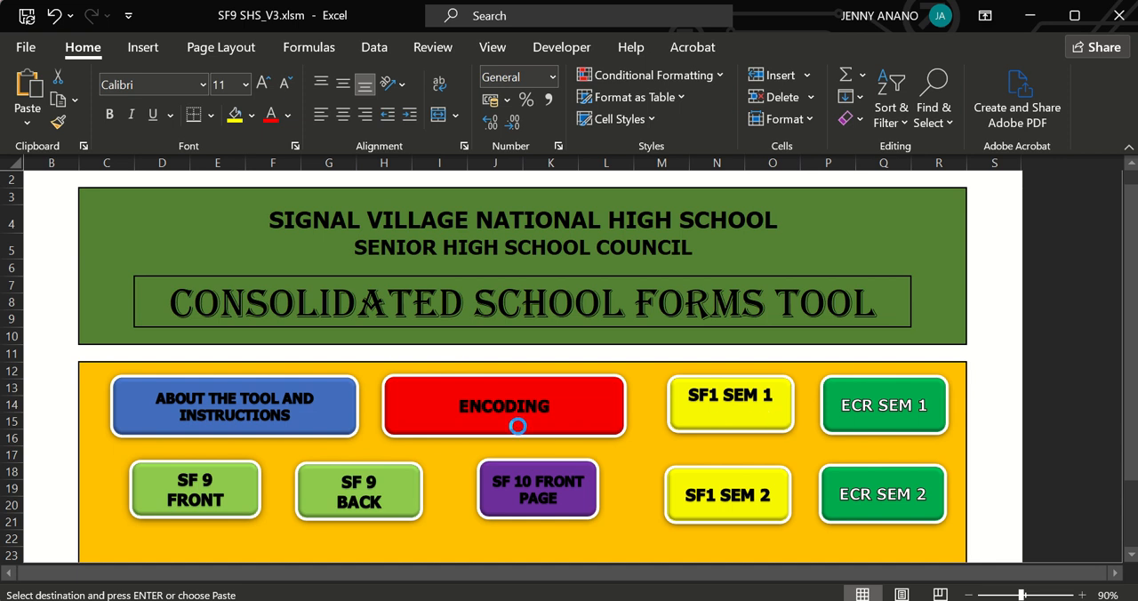
{"action": "left_click", "coordinate": [519, 424]}
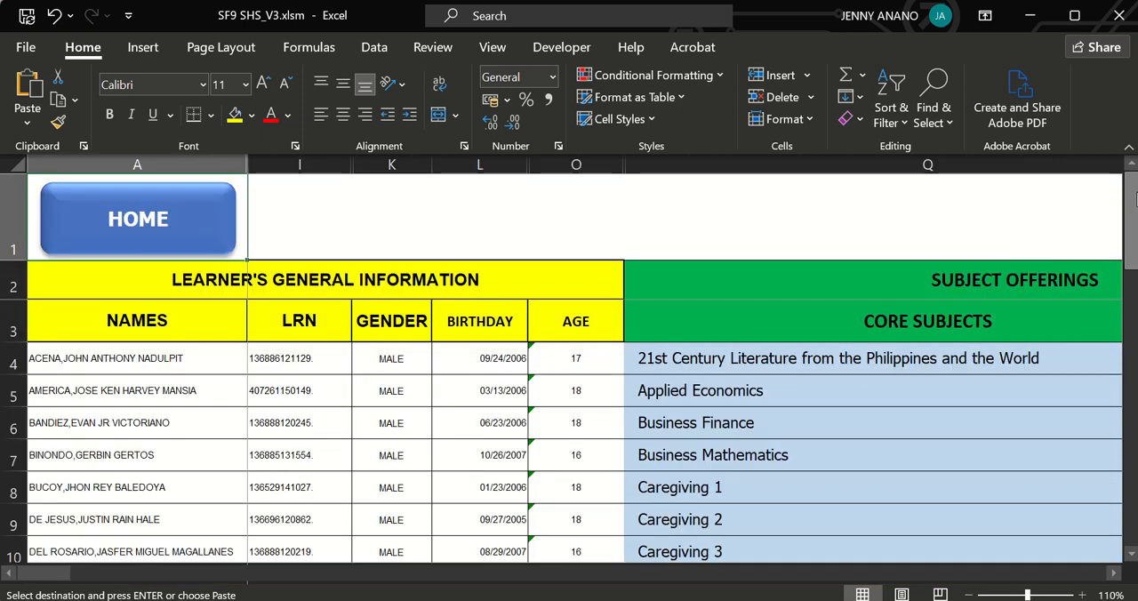
{"action": "left_click_drag", "start_coordinate": [1130, 218], "coordinate": [1130, 338]}
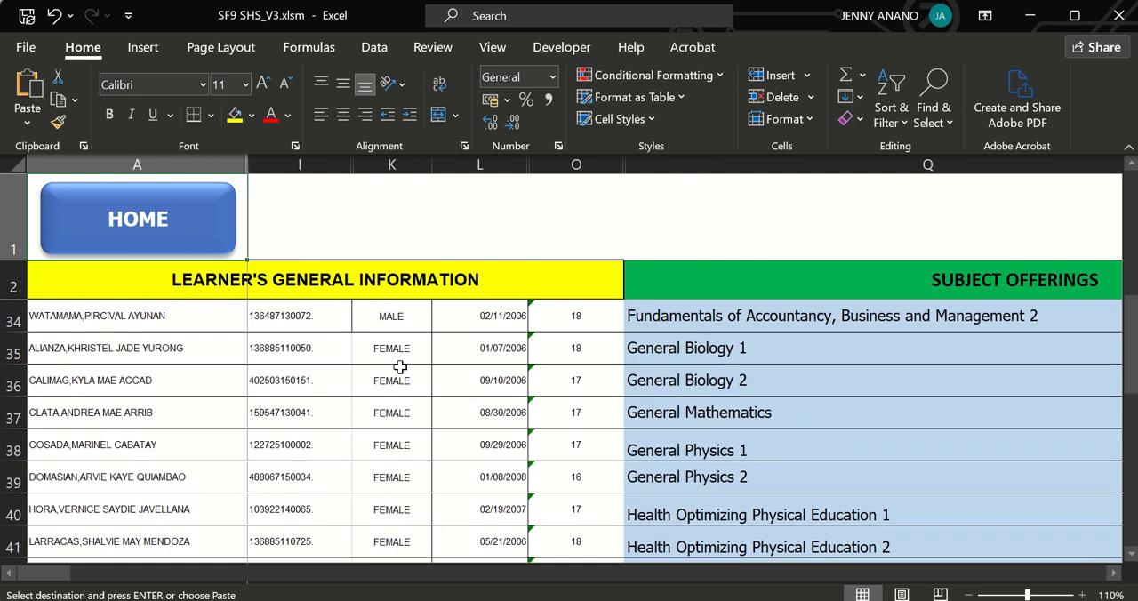
{"action": "left_click", "coordinate": [482, 352]}
{"action": "key", "text": "ctrl+v"}
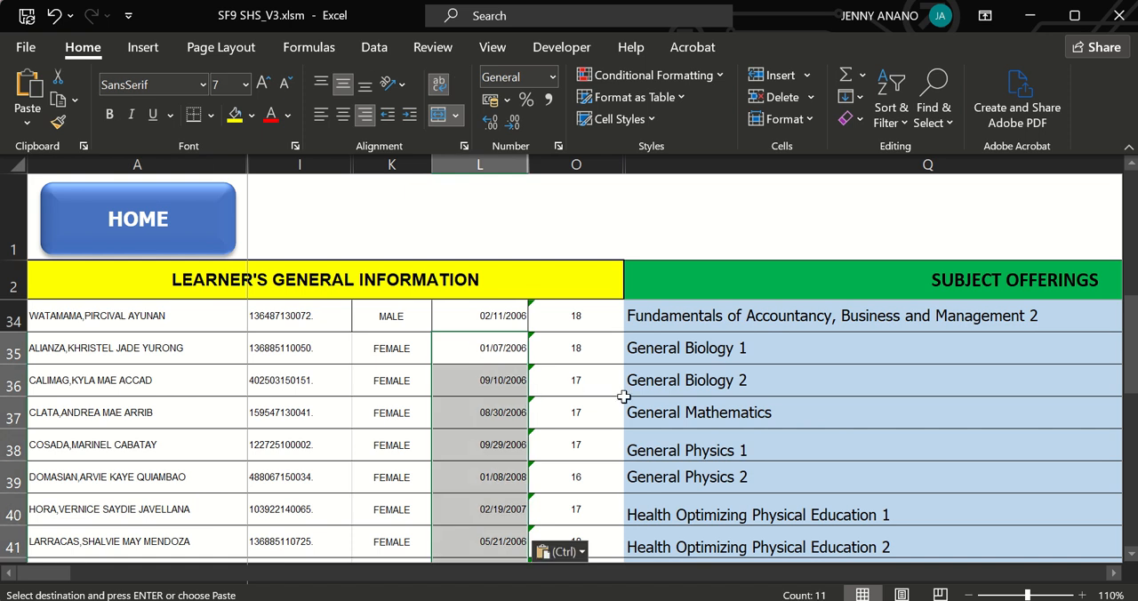
Return to the SF1 SEM 1 register and copy all male learners' ages from rows 20 to 50.
{"action": "left_click_drag", "start_coordinate": [1125, 355], "coordinate": [1125, 222]}
{"action": "left_click", "coordinate": [576, 357]}
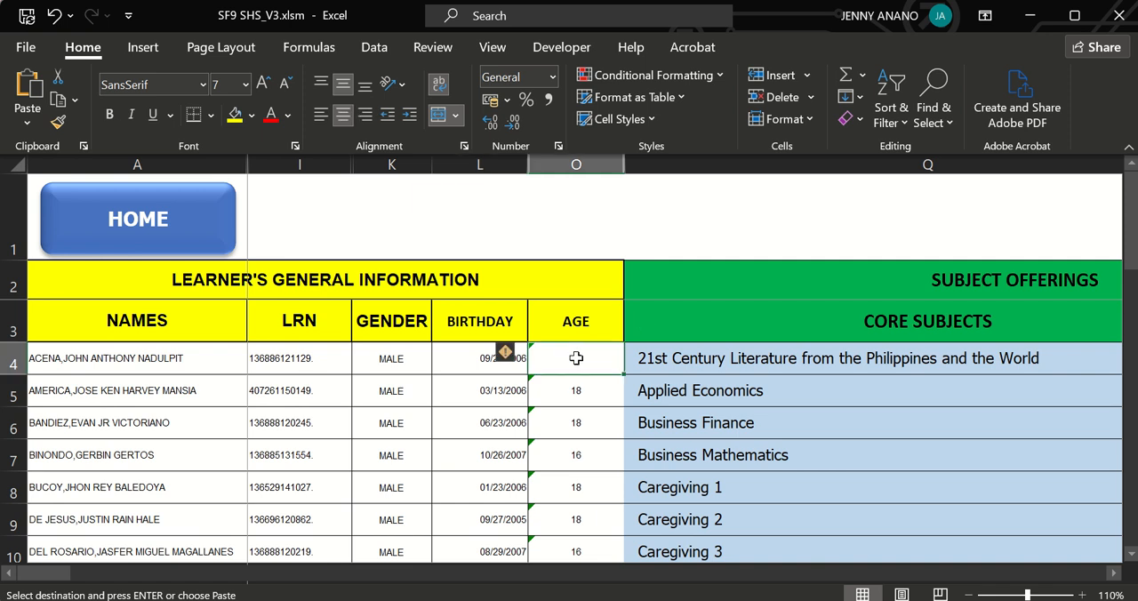
{"action": "left_click", "coordinate": [193, 222]}
{"action": "left_click", "coordinate": [722, 421]}
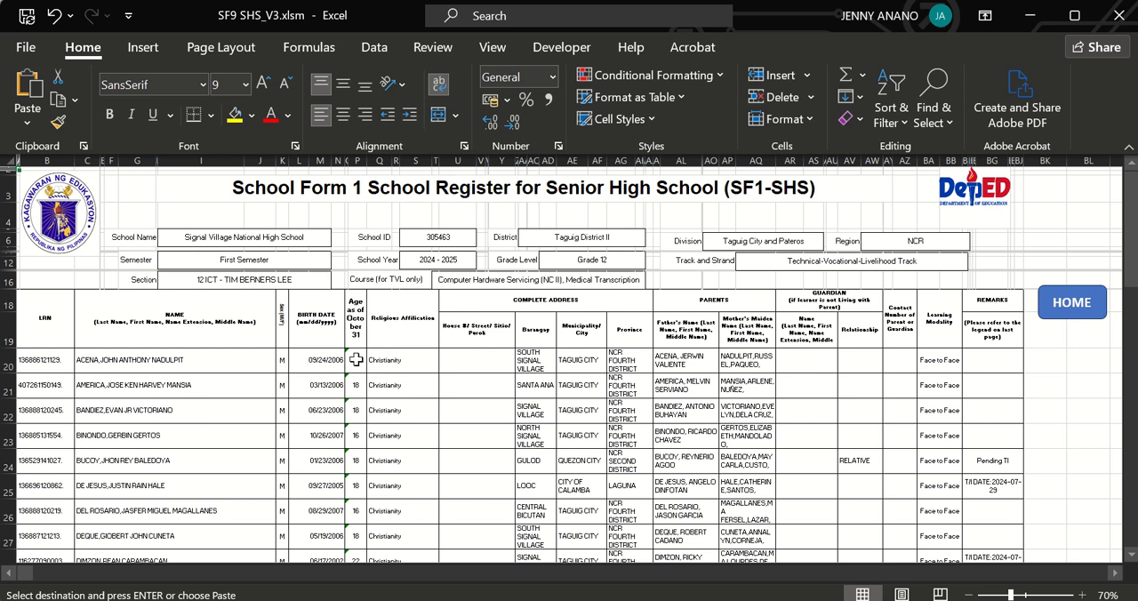
{"action": "left_click_drag", "start_coordinate": [355, 359], "coordinate": [359, 477]}
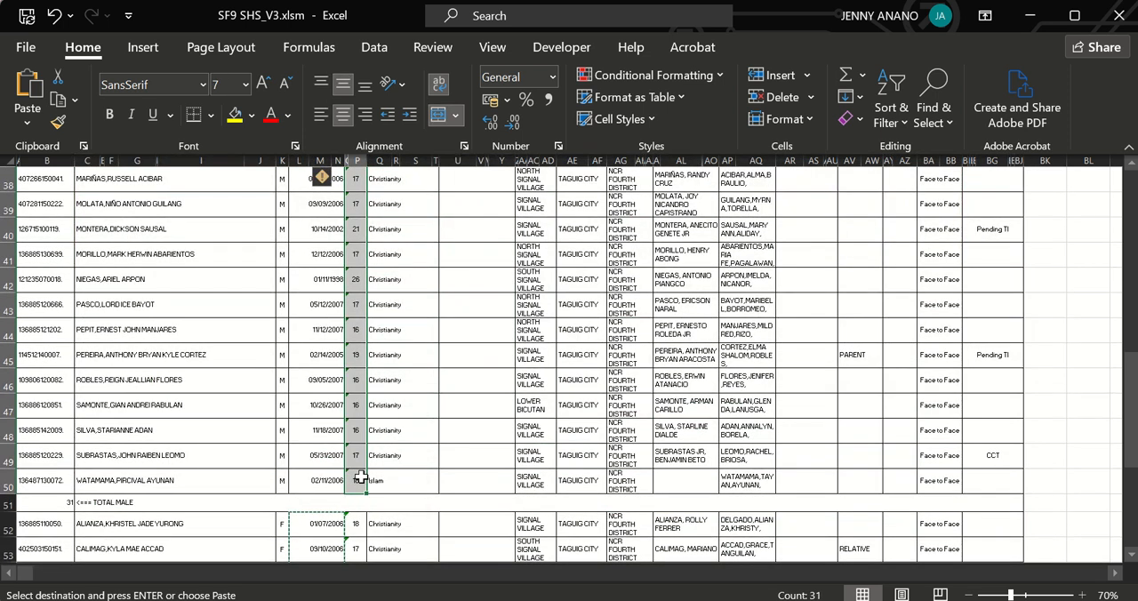
Go to the Encoding sheet and paste the male learners' ages into the AGE column, starting at cell O4.
{"action": "left_click_drag", "start_coordinate": [1130, 409], "coordinate": [1124, 180]}
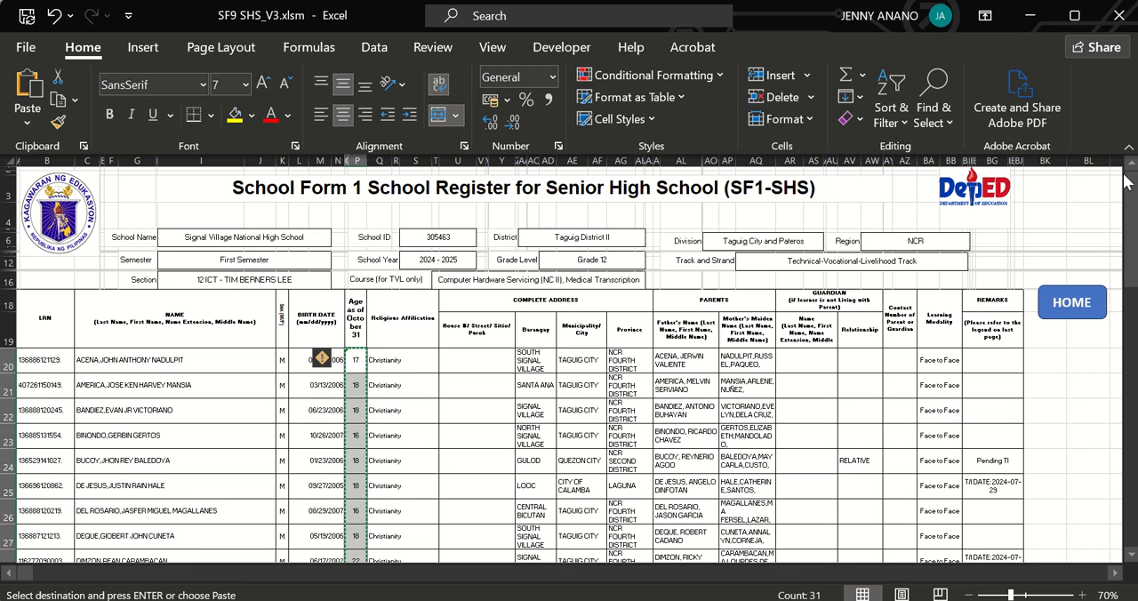
{"action": "left_click", "coordinate": [1069, 301]}
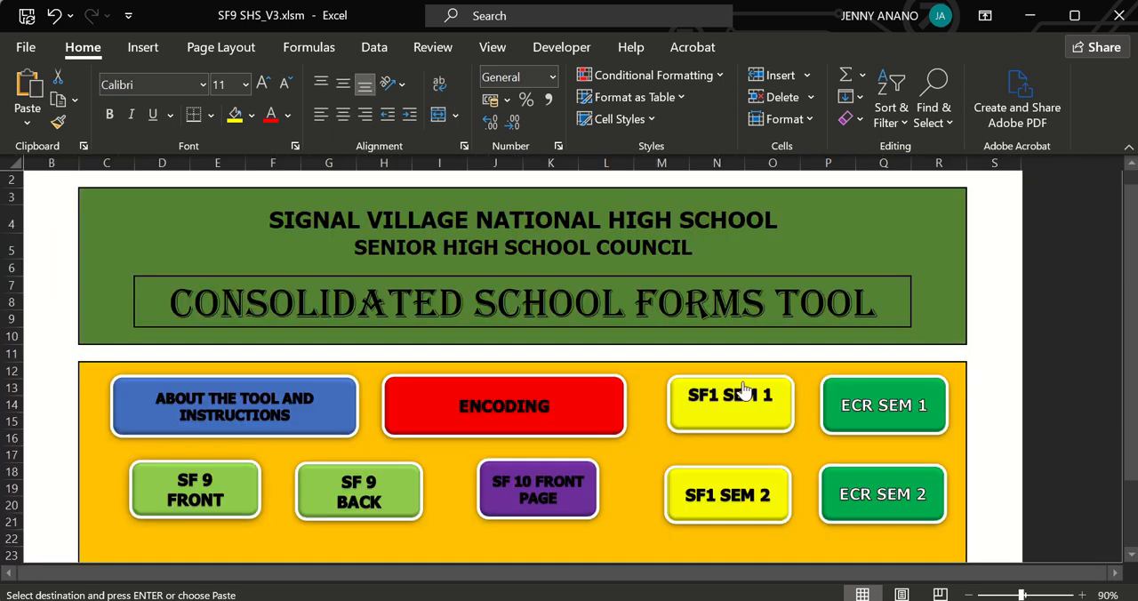
{"action": "left_click", "coordinate": [516, 432]}
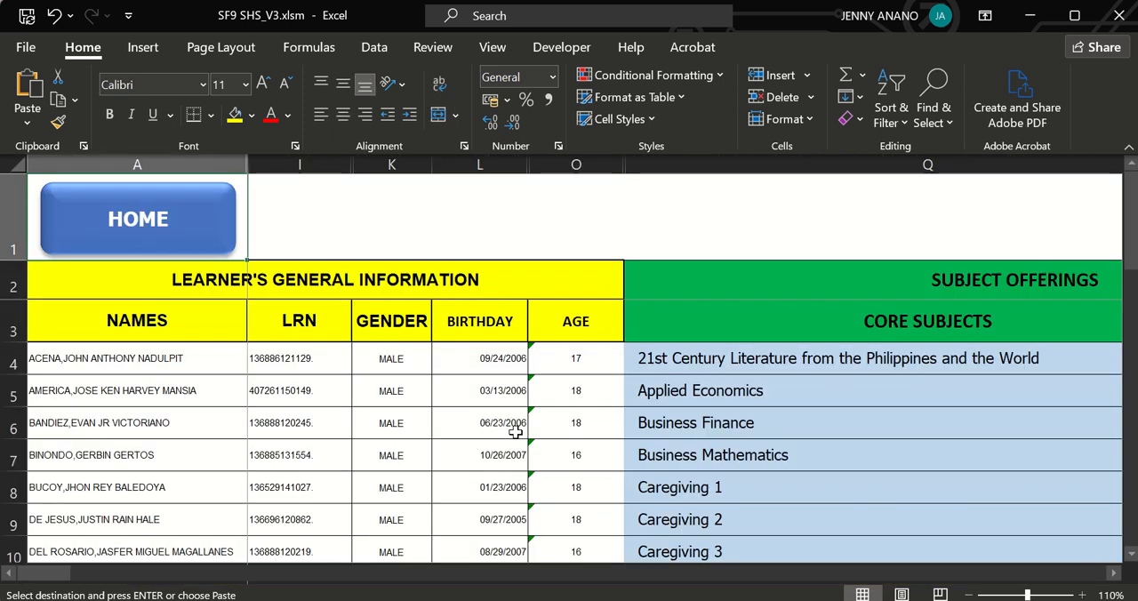
{"action": "left_click", "coordinate": [557, 357]}
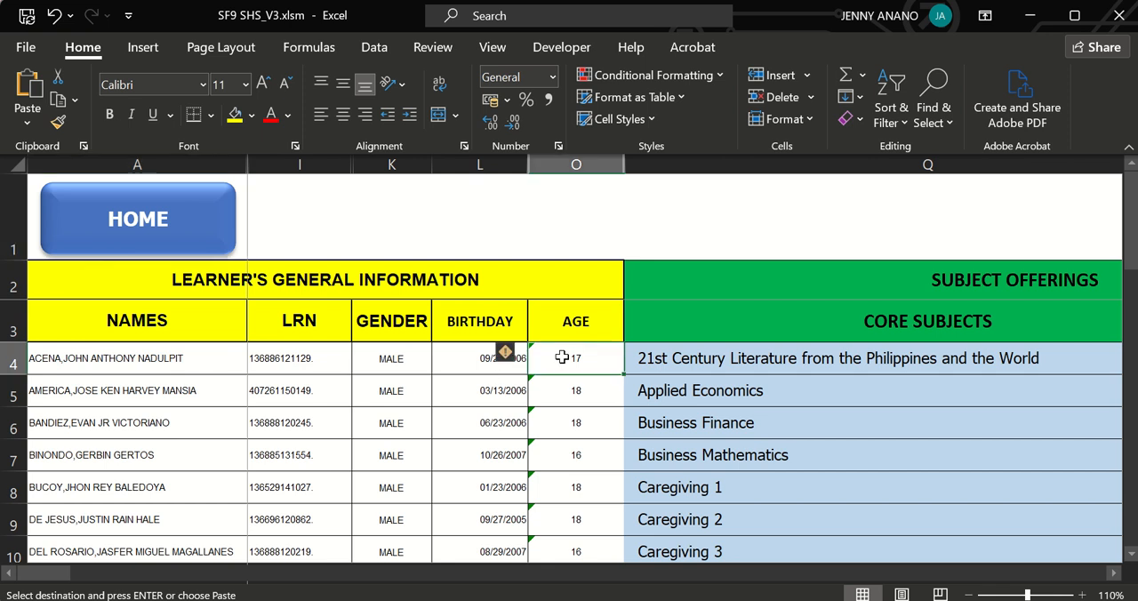
{"action": "key", "text": "ctrl+v"}
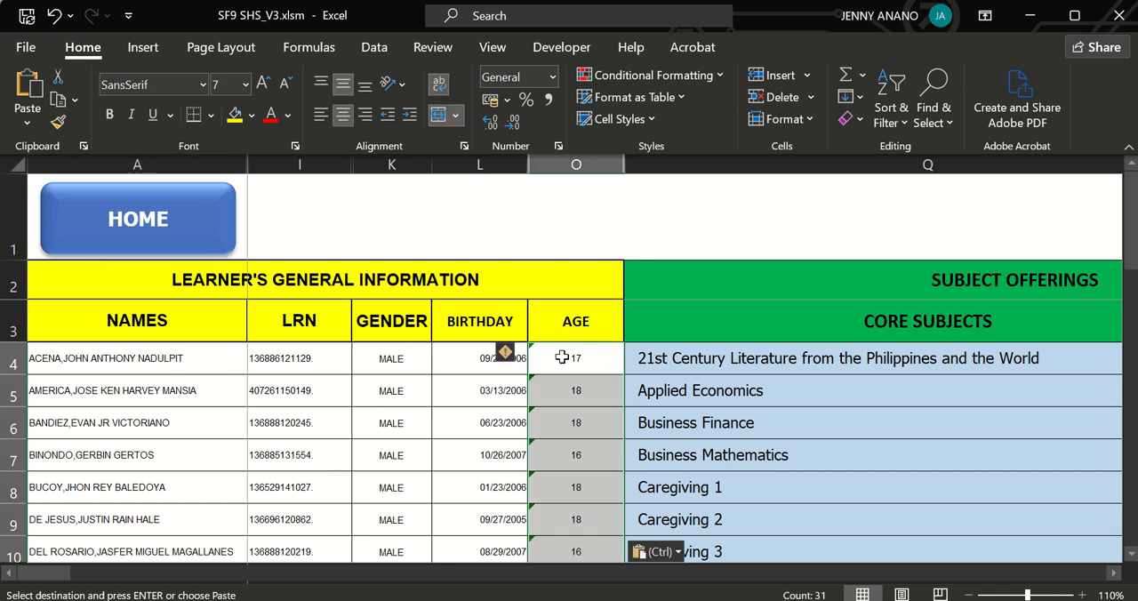
Return to the SF1 SEM 1 register and copy all female learners' ages from rows 52 to 62.
{"action": "left_click", "coordinate": [167, 219]}
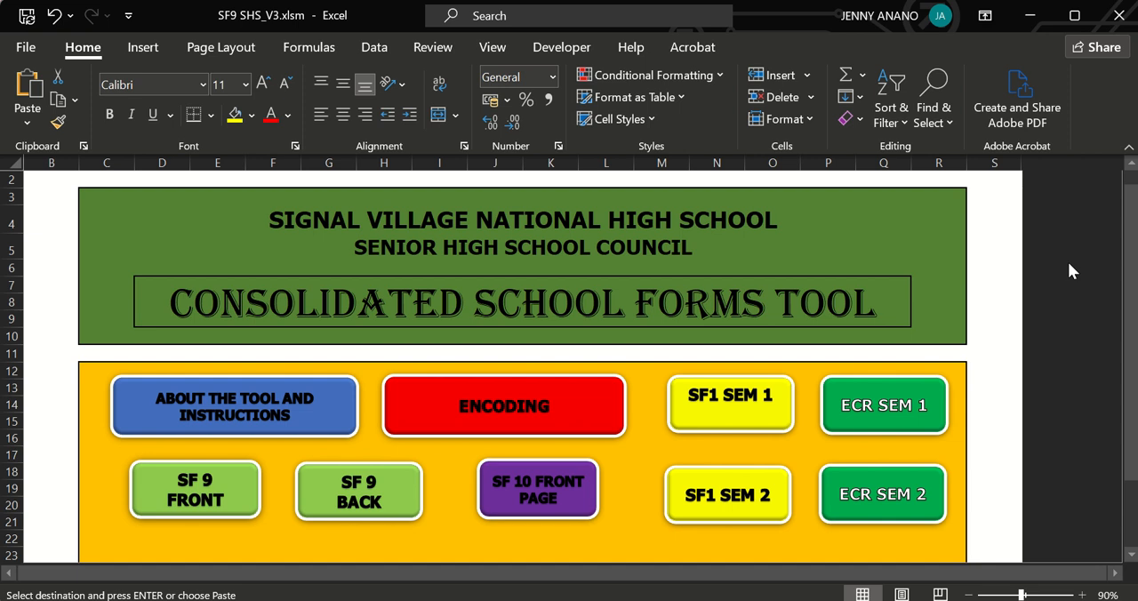
{"action": "left_click", "coordinate": [719, 421]}
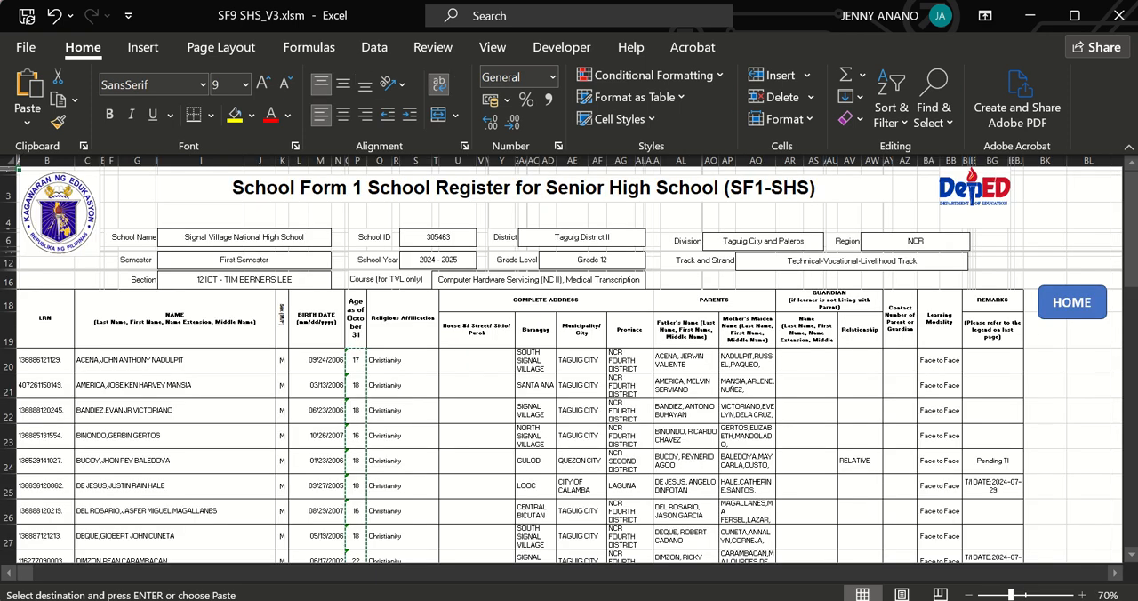
{"action": "left_click_drag", "start_coordinate": [1133, 227], "coordinate": [1135, 490]}
{"action": "left_click_drag", "start_coordinate": [353, 401], "coordinate": [353, 451]}
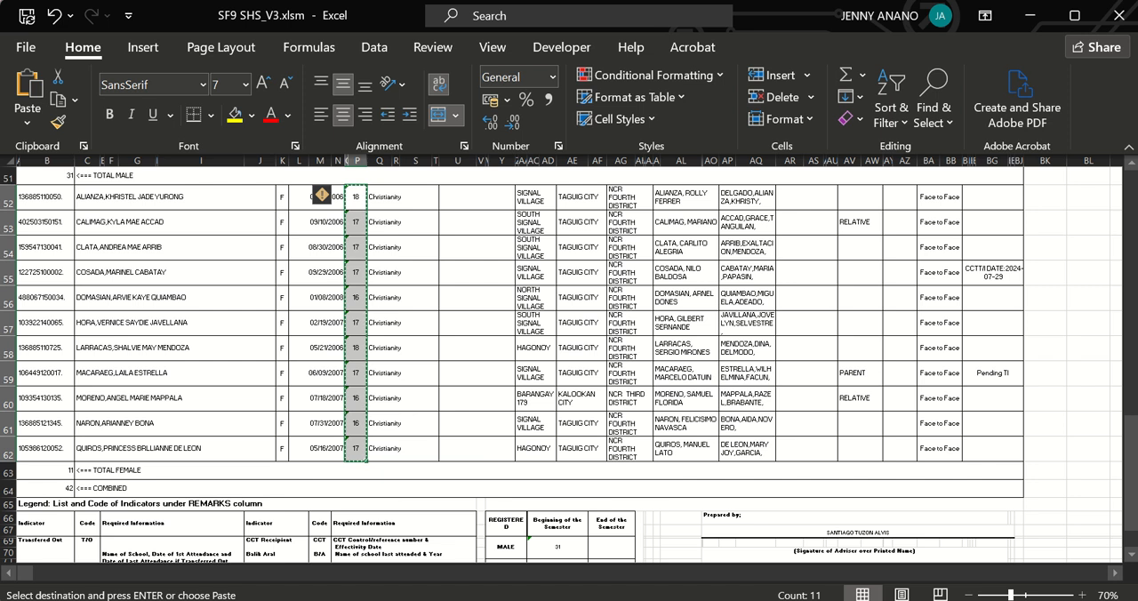
Go to the Encoding sheet and paste the female learners' ages into the AGE column, starting at cell O35.
{"action": "left_click_drag", "start_coordinate": [1133, 490], "coordinate": [1132, 178]}
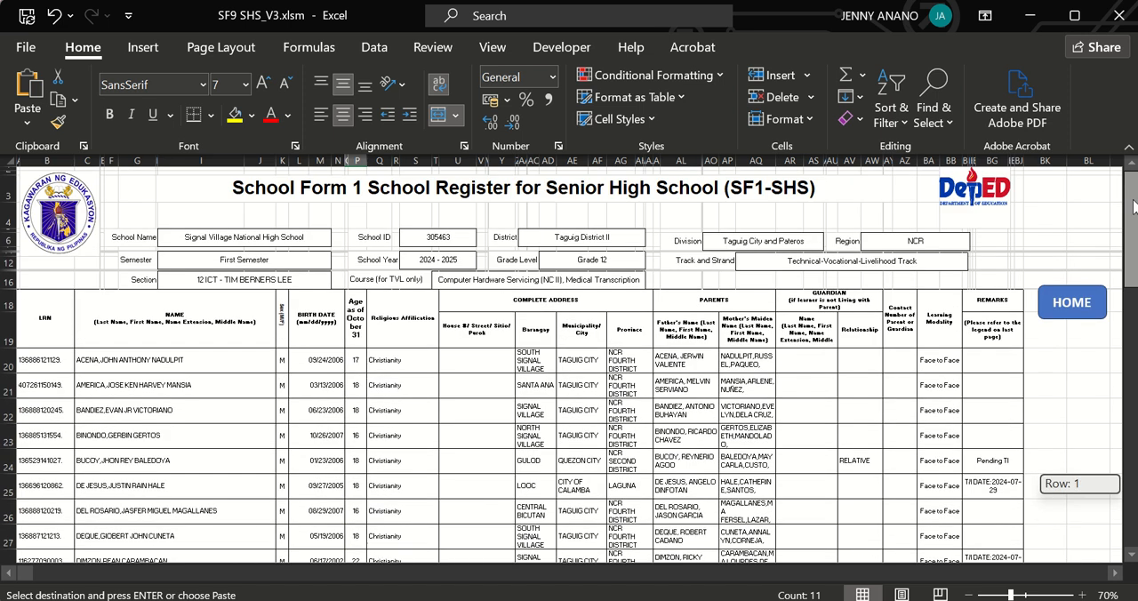
{"action": "left_click", "coordinate": [1062, 304]}
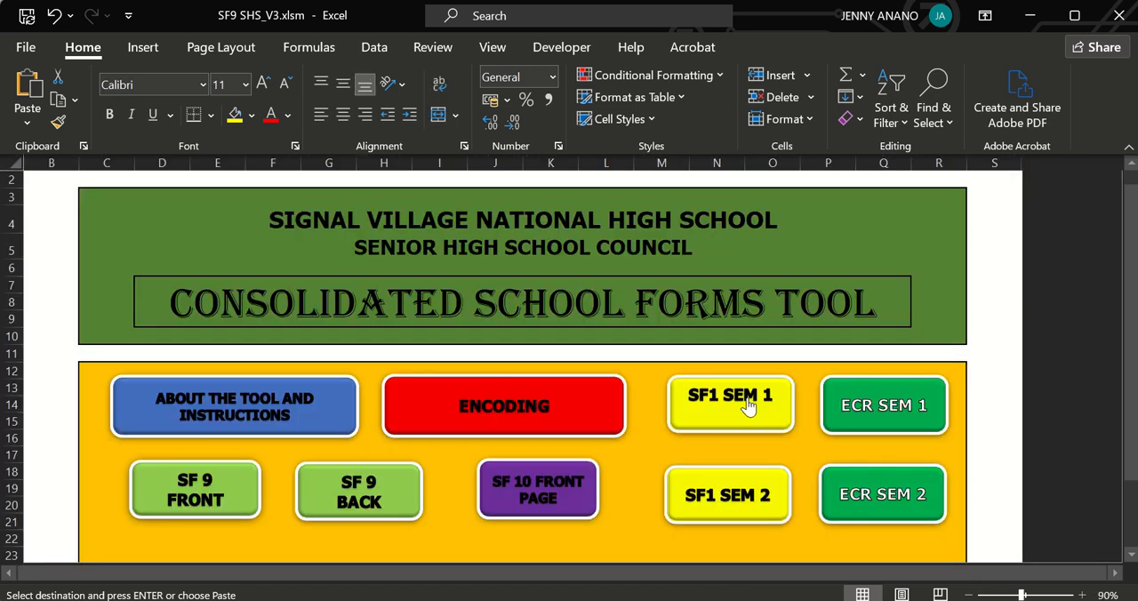
{"action": "left_click", "coordinate": [503, 401]}
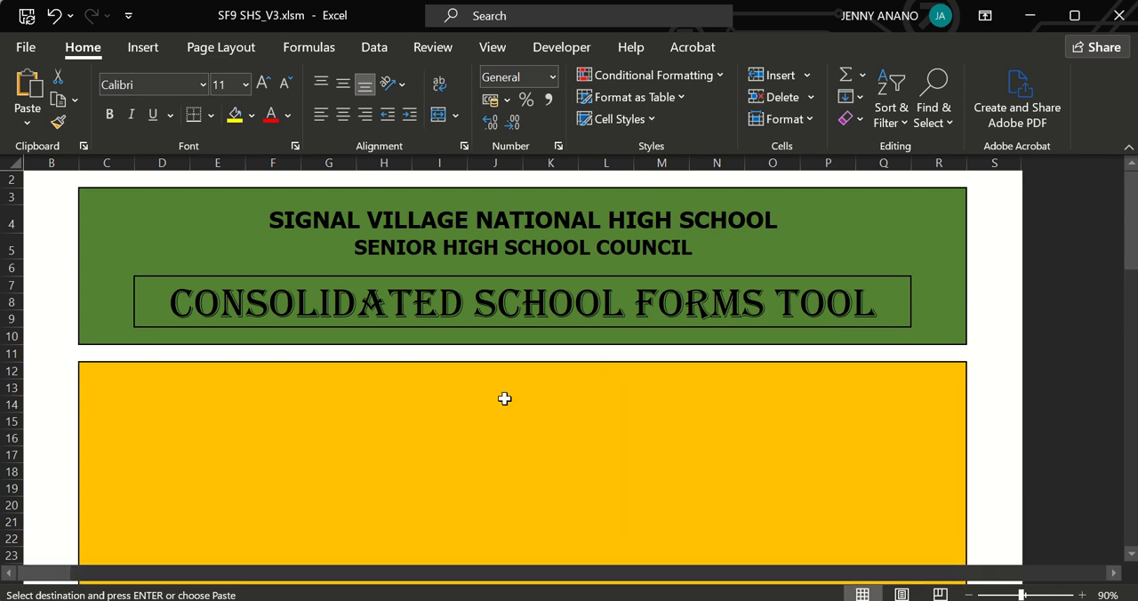
{"action": "left_click_drag", "start_coordinate": [1132, 220], "coordinate": [1133, 352]}
{"action": "left_click", "coordinate": [579, 310]}
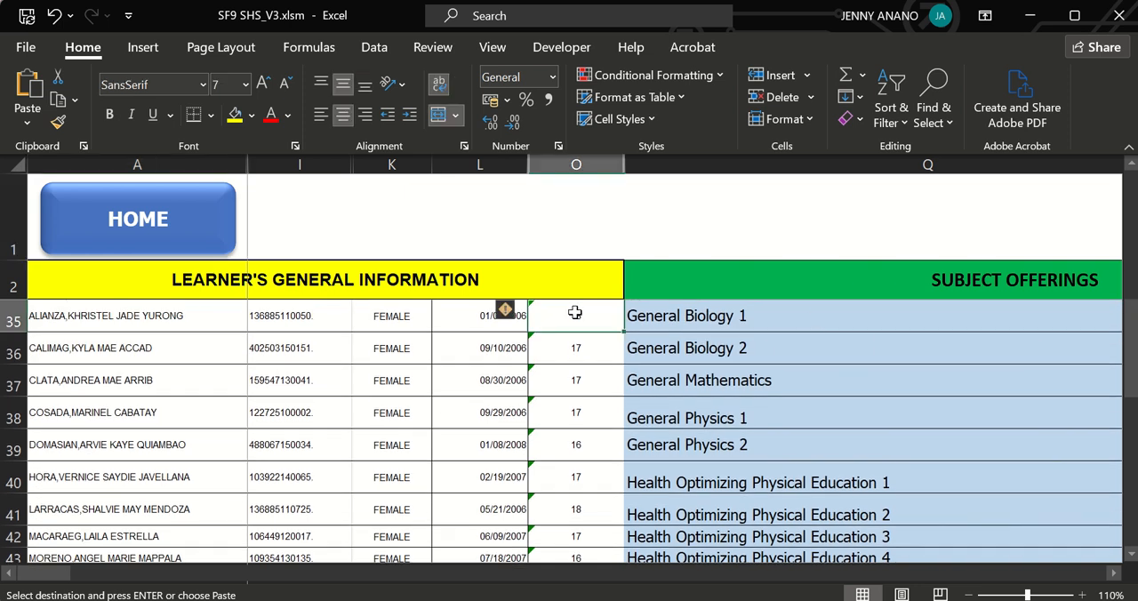
{"action": "key", "text": "ctrl+v"}
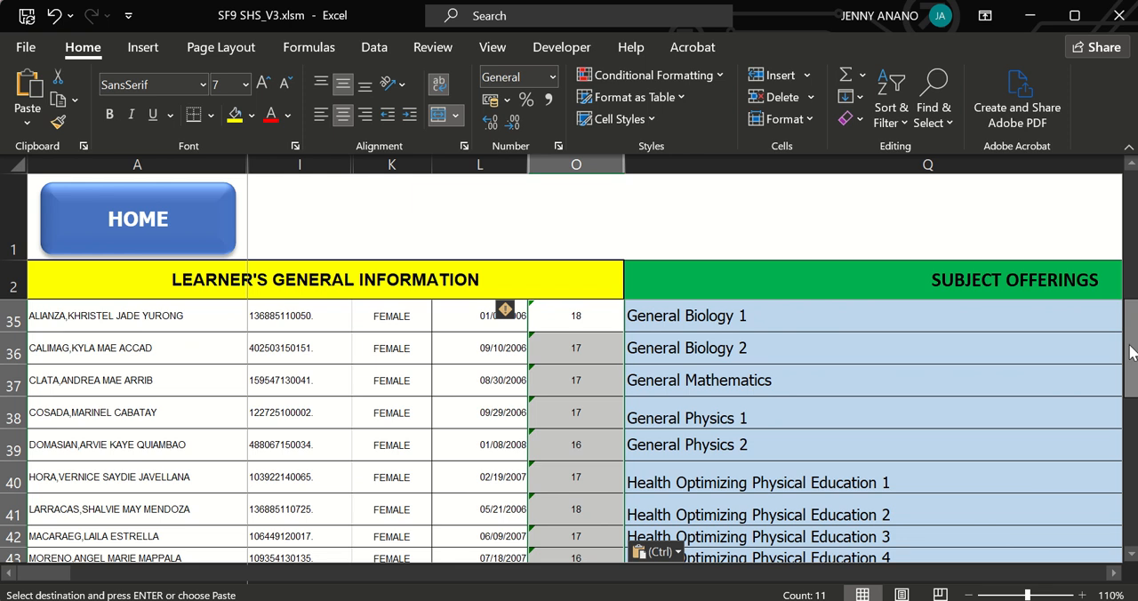
Clear the last seven subject offerings, from Medical Trascription to Cookery, in cells Q76 to Q82.
{"action": "left_click_drag", "start_coordinate": [1132, 345], "coordinate": [1132, 215]}
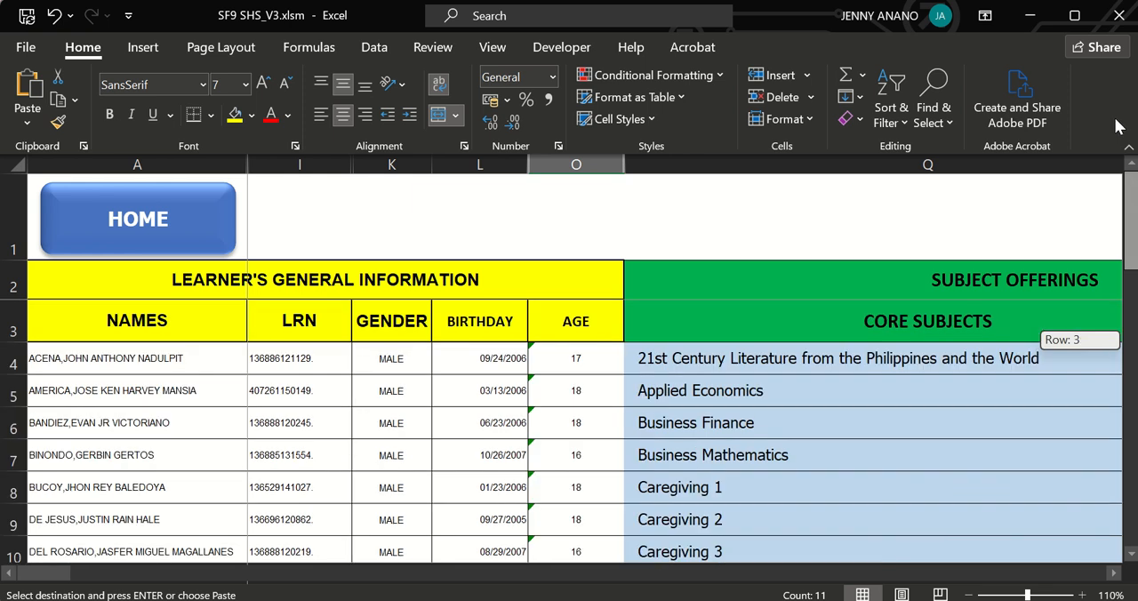
{"action": "left_click", "coordinate": [836, 356]}
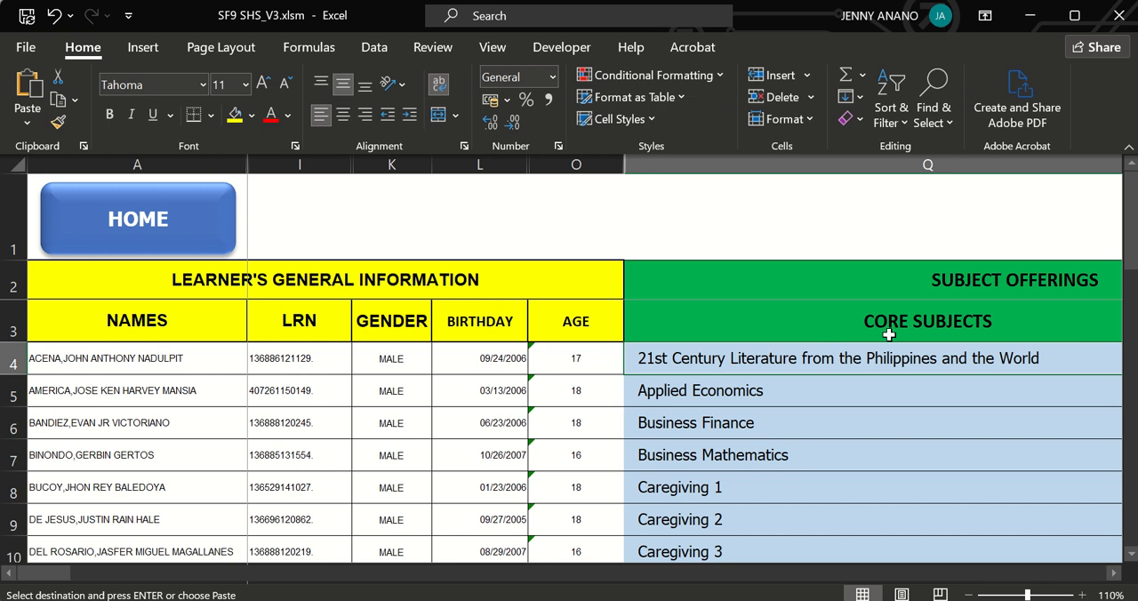
{"action": "left_click_drag", "start_coordinate": [1132, 219], "coordinate": [1121, 525]}
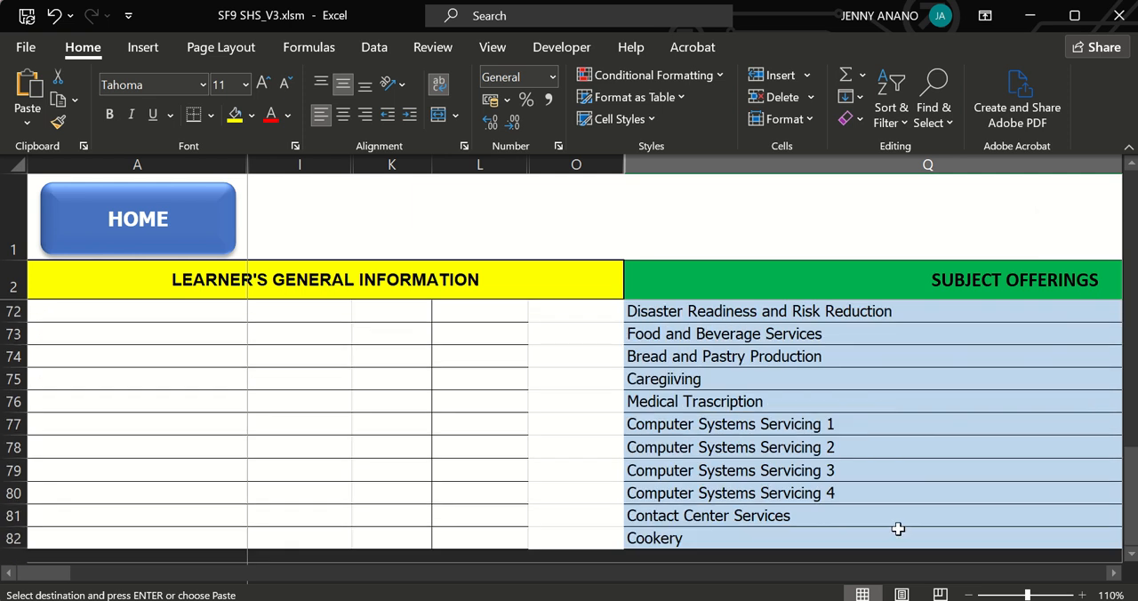
{"action": "left_click_drag", "start_coordinate": [711, 401], "coordinate": [786, 543]}
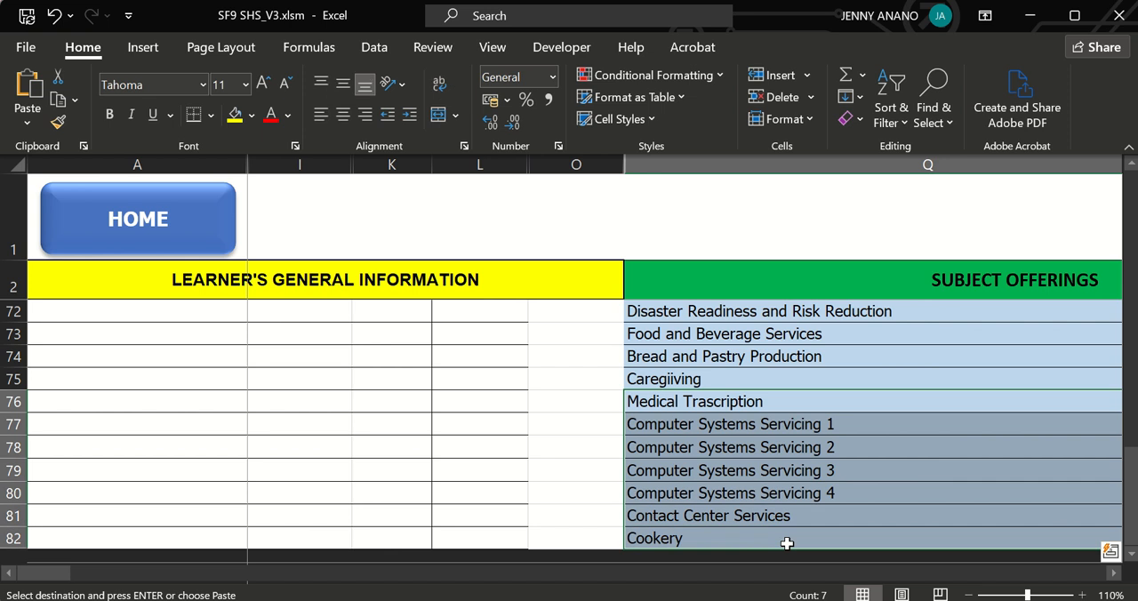
{"action": "key", "text": "Delete"}
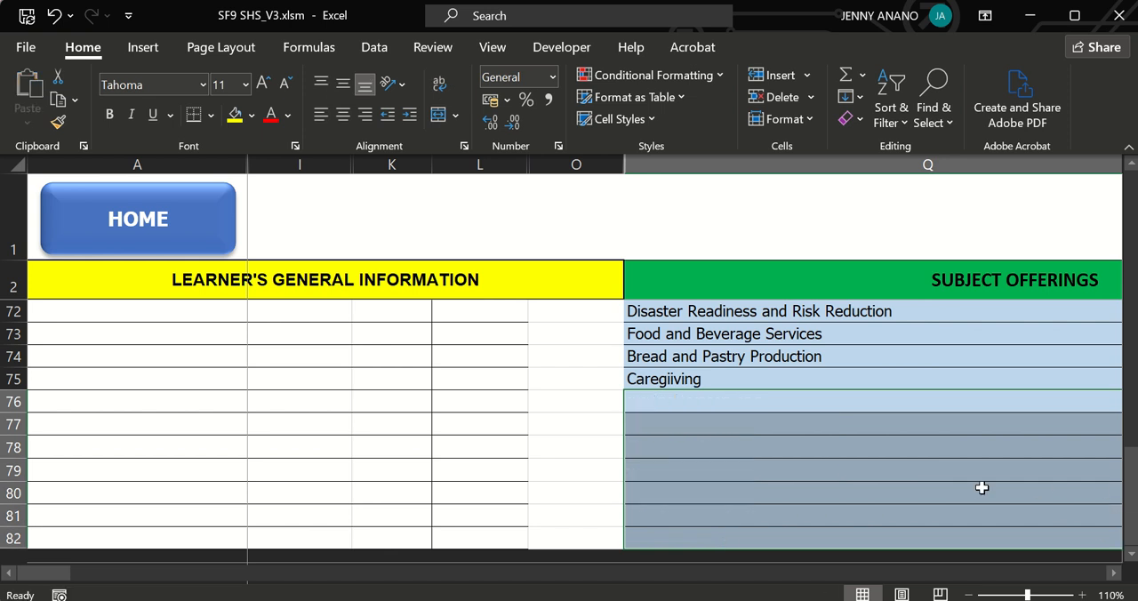
{"action": "left_click", "coordinate": [981, 487]}
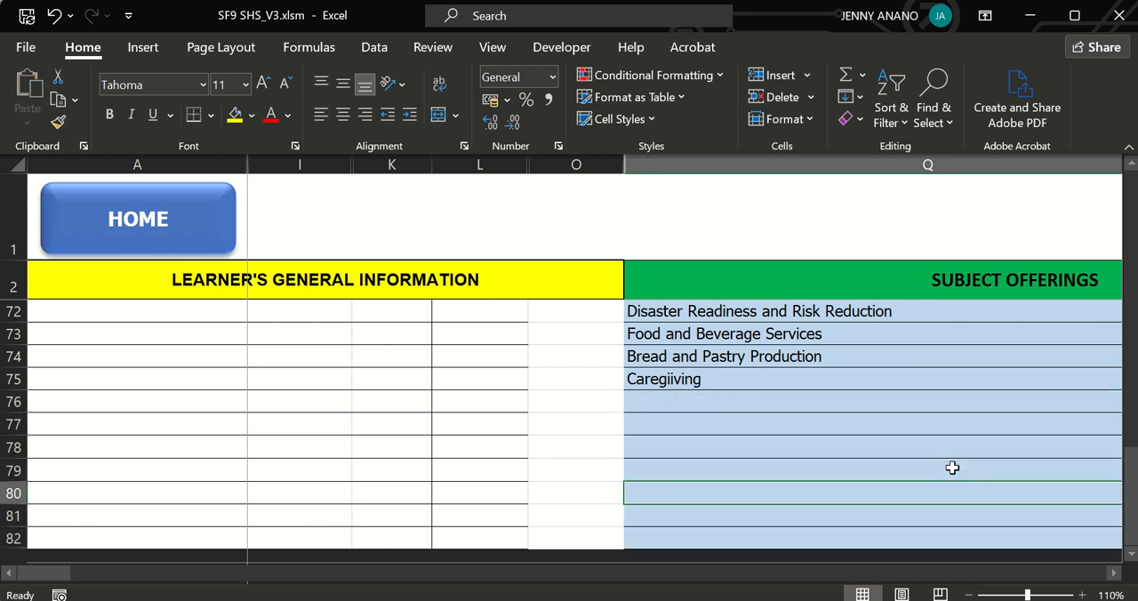
Clear Caregiiving from cell Q75, try a subject beginning with EM in its place, and erase that text again.
{"action": "left_click", "coordinate": [690, 382]}
{"action": "key", "text": "Delete"}
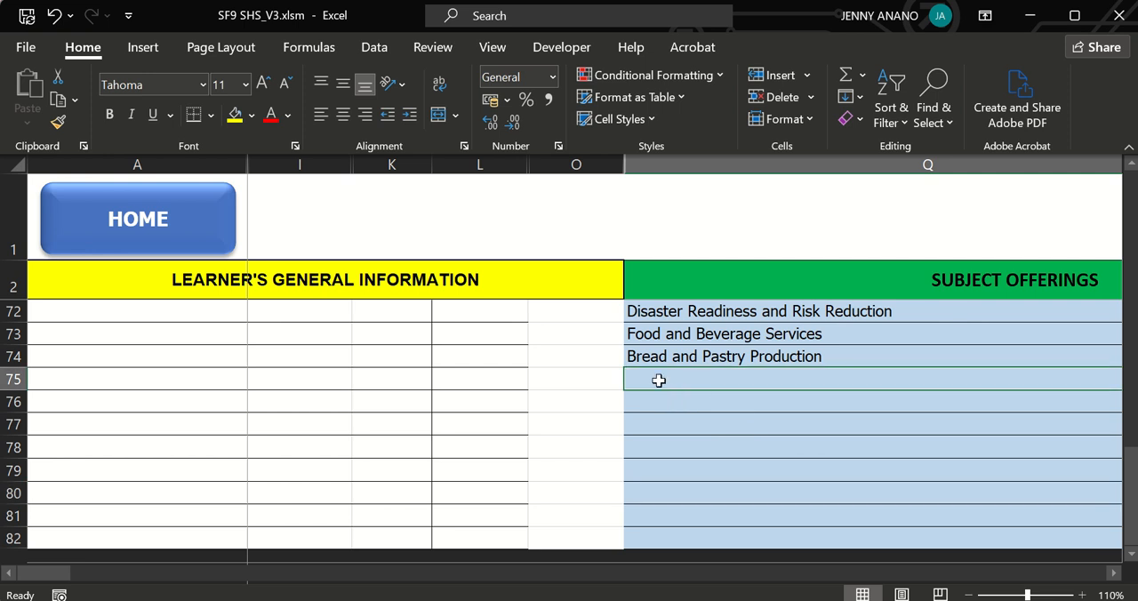
{"action": "type", "text": "EM"}
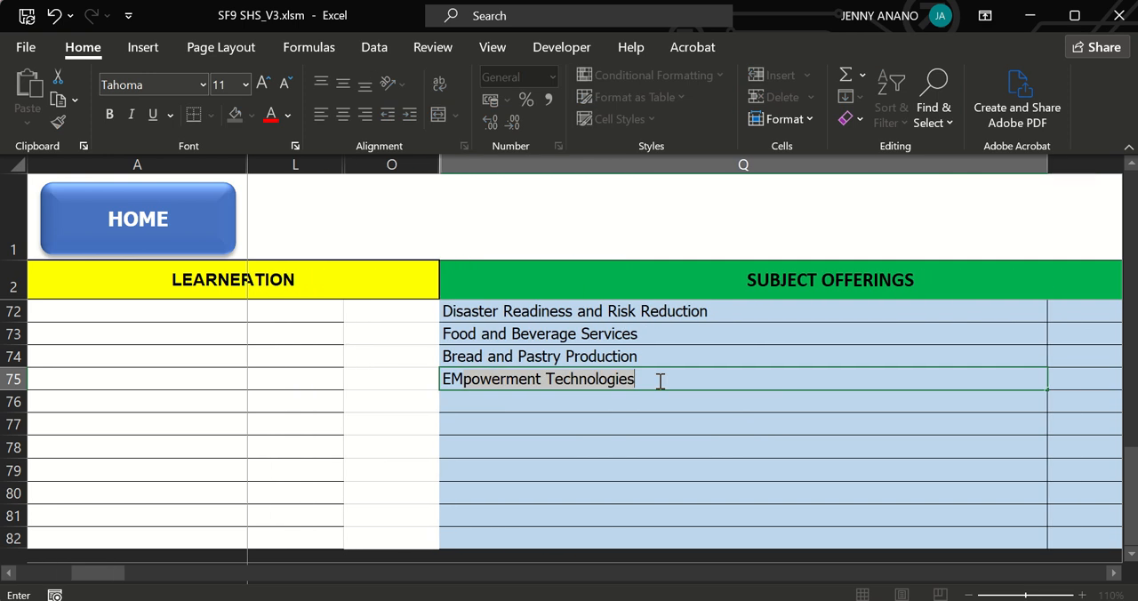
{"action": "key", "text": "BackSpace"}
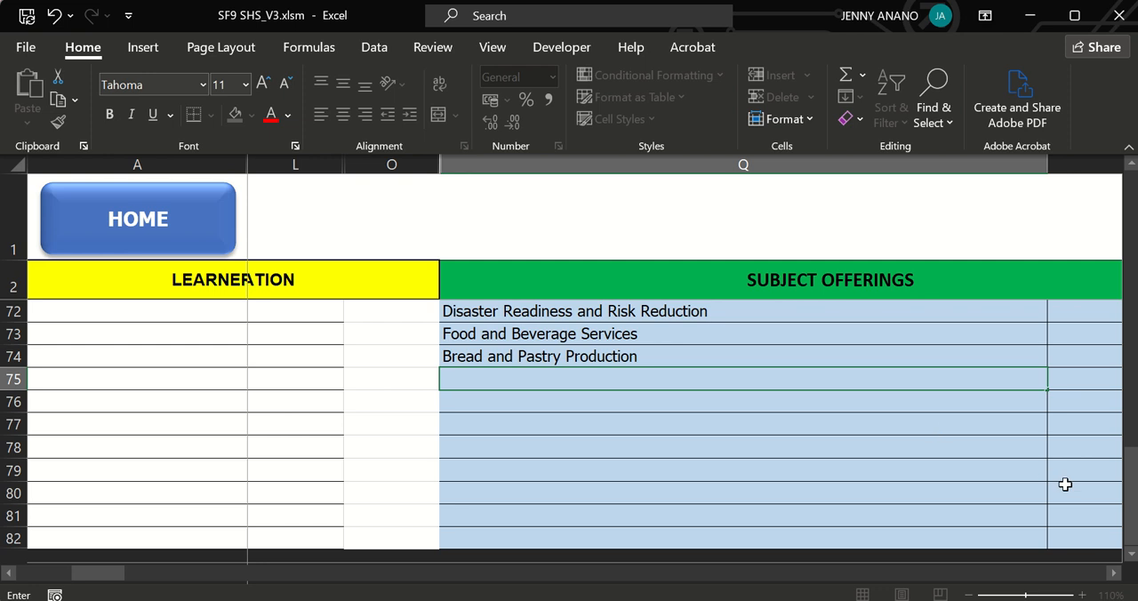
Examine the subject CLASSIFICATIONS column and the monthly SUMMARY OF ATTENDANCE columns beside it.
{"action": "left_click_drag", "start_coordinate": [1126, 528], "coordinate": [1126, 218]}
{"action": "left_click", "coordinate": [1113, 574]}
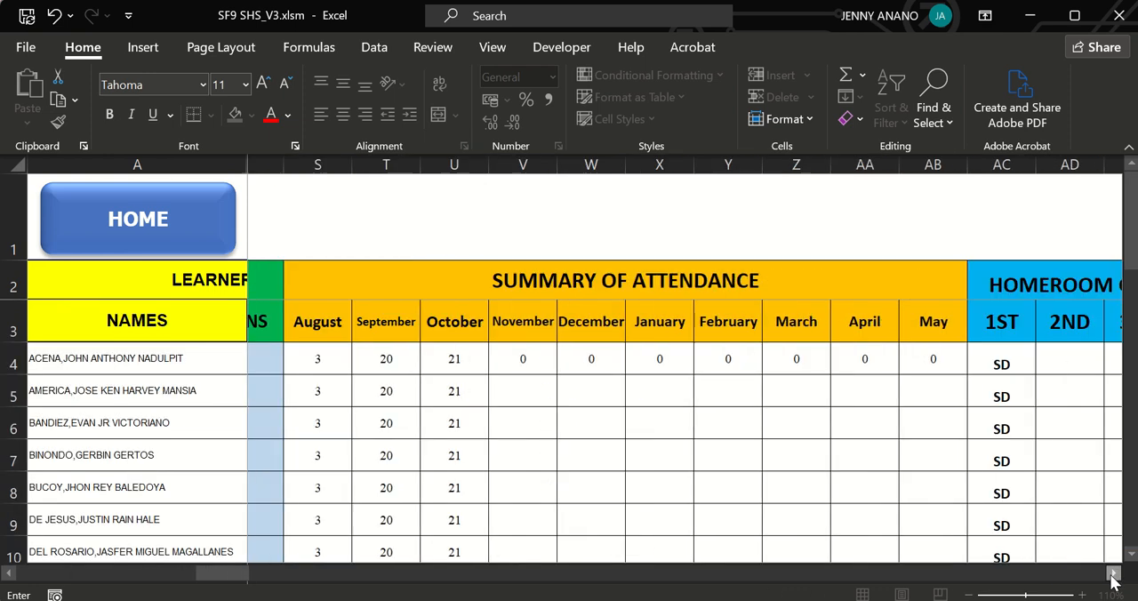
{"action": "left_click", "coordinate": [14, 576]}
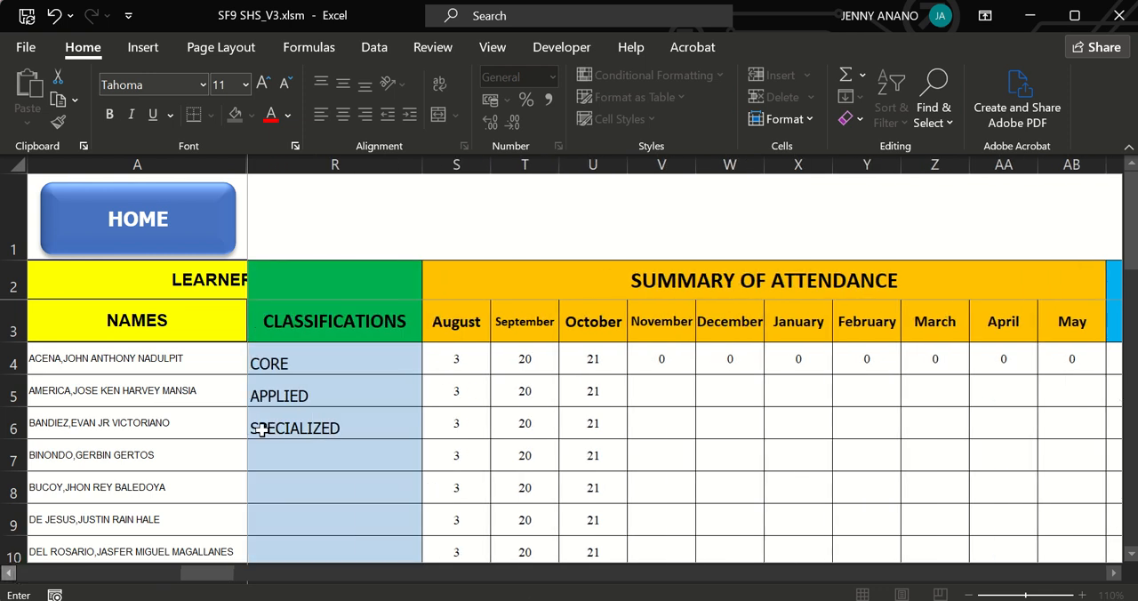
{"action": "left_click", "coordinate": [306, 367]}
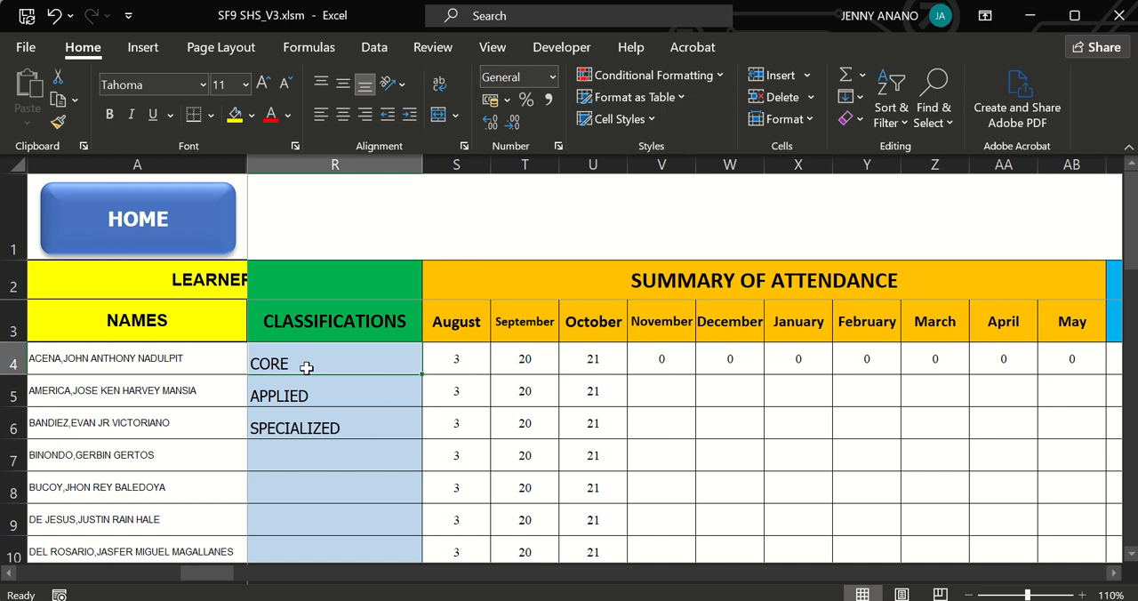
{"action": "left_click", "coordinate": [451, 358]}
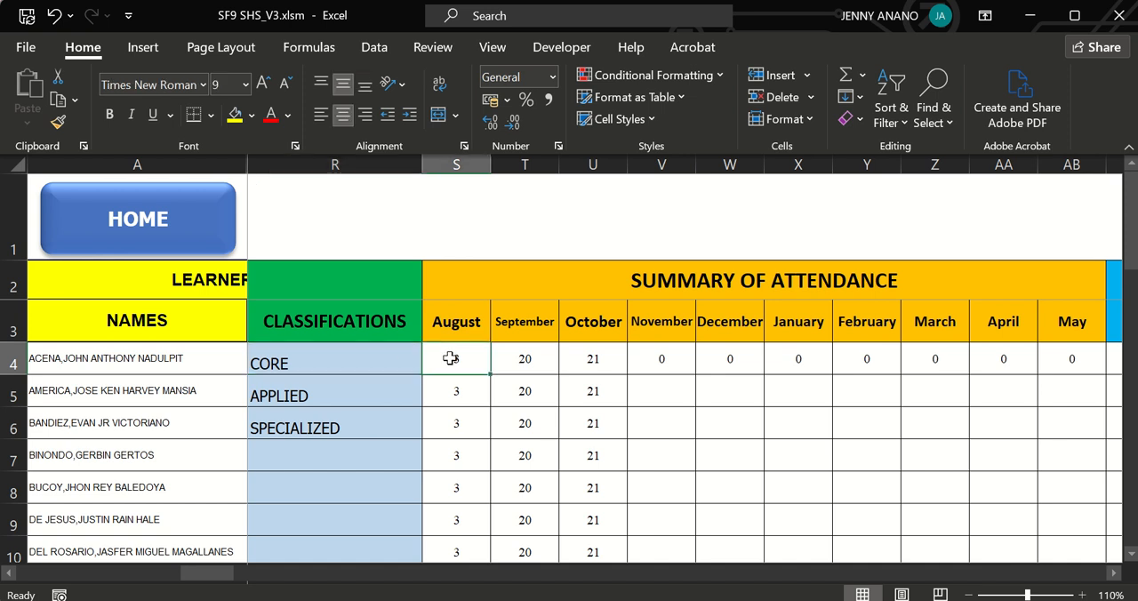
{"action": "left_click", "coordinate": [592, 455]}
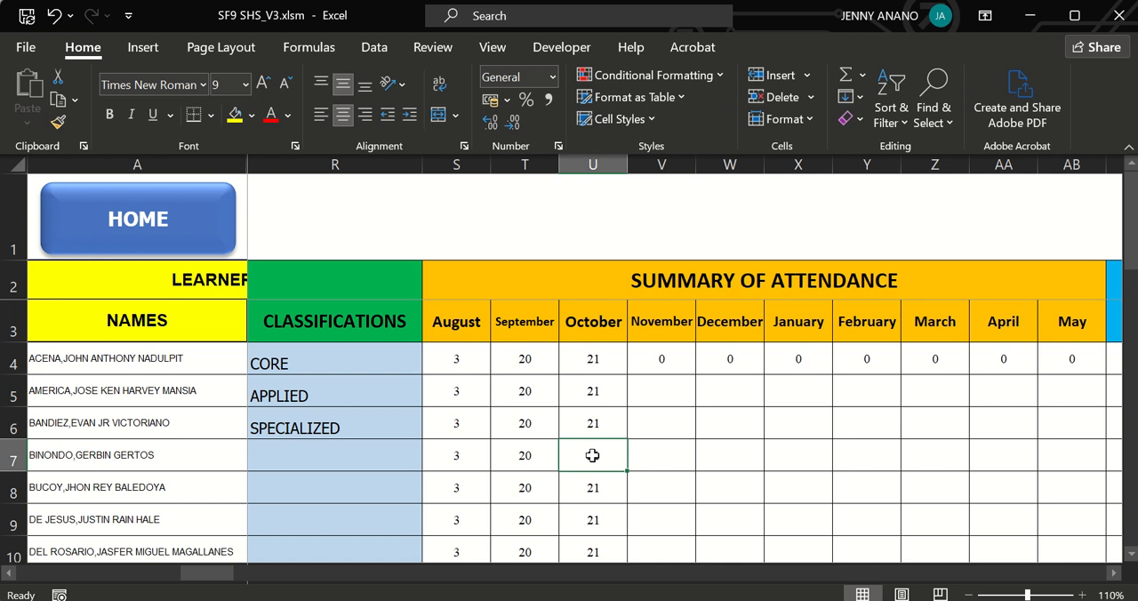
Check the August to November entries in the SUMMARY OF ATTENDANCE columns.
{"action": "left_click", "coordinate": [457, 363]}
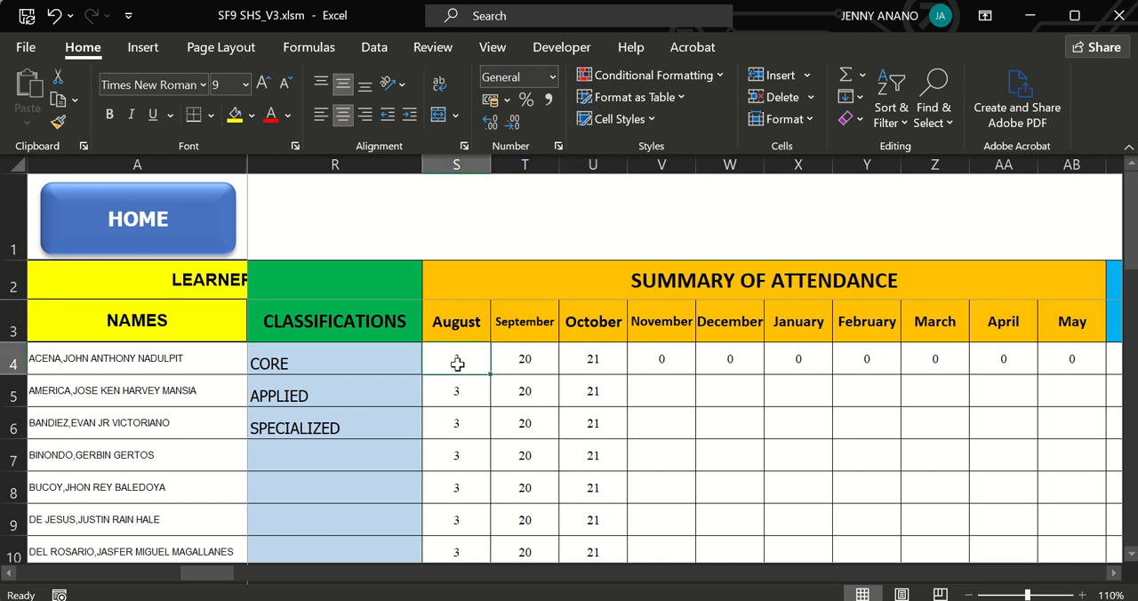
{"action": "left_click", "coordinate": [499, 482]}
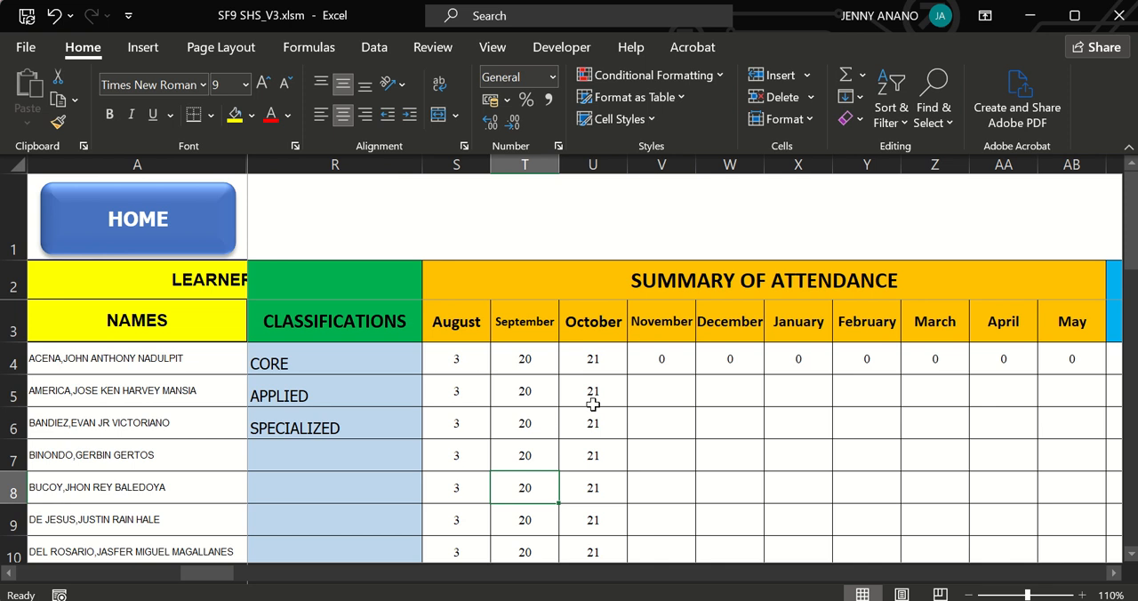
{"action": "left_click", "coordinate": [645, 361]}
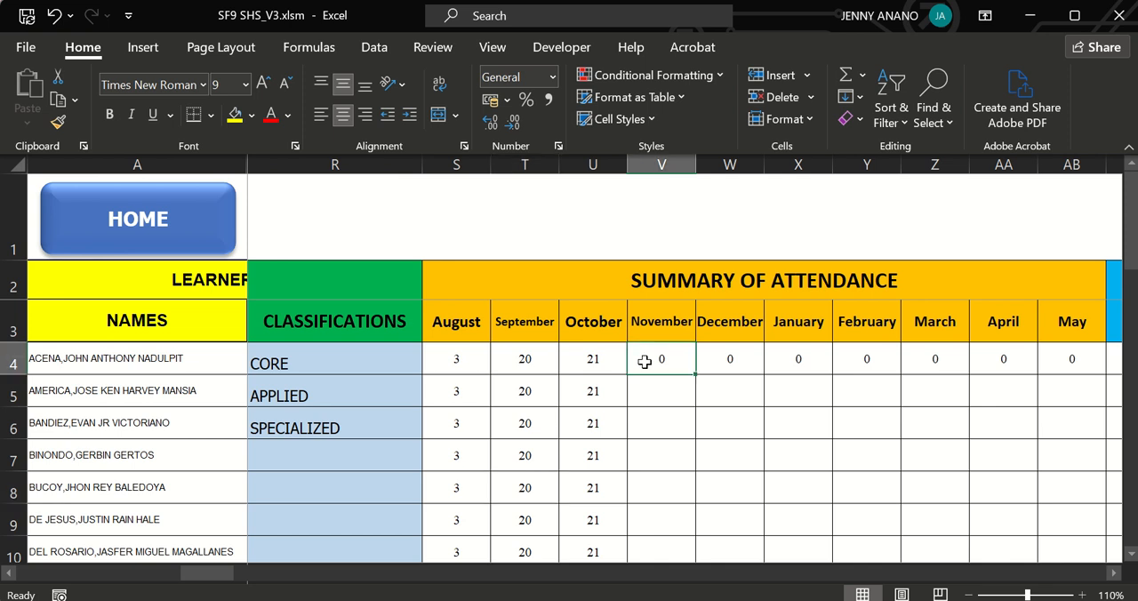
Fill the first-quarter HOMEROOM GUIDANCE rating SD from cell AC4 down to AC7.
{"action": "left_click", "coordinate": [1114, 574]}
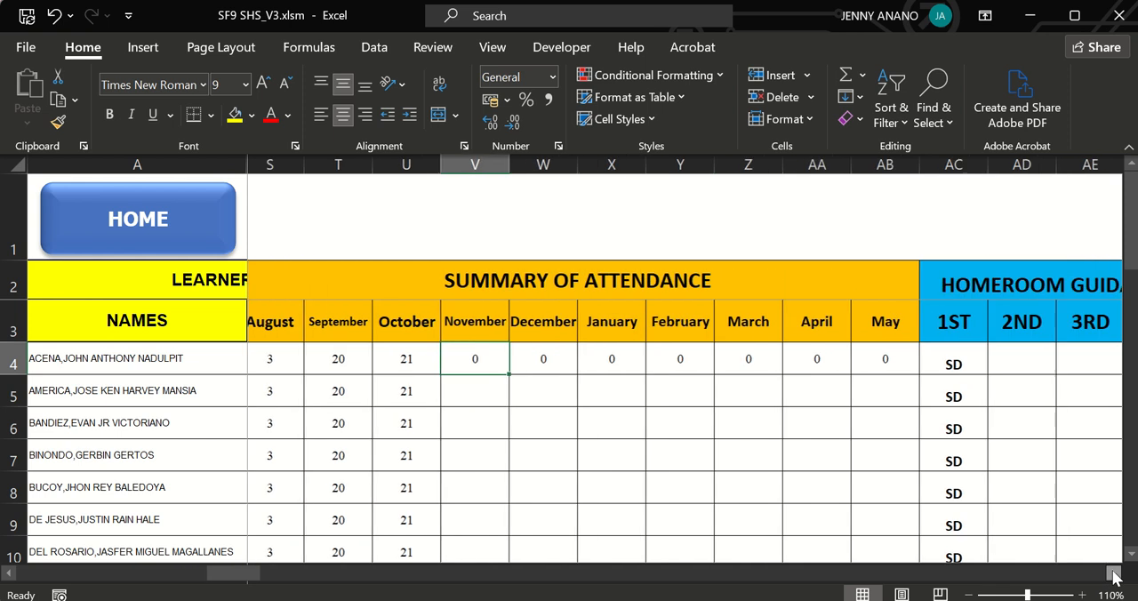
{"action": "left_click", "coordinate": [1114, 574]}
{"action": "left_click", "coordinate": [1114, 574]}
{"action": "left_click", "coordinate": [1114, 574]}
{"action": "left_click", "coordinate": [1114, 574]}
{"action": "left_click", "coordinate": [1113, 574]}
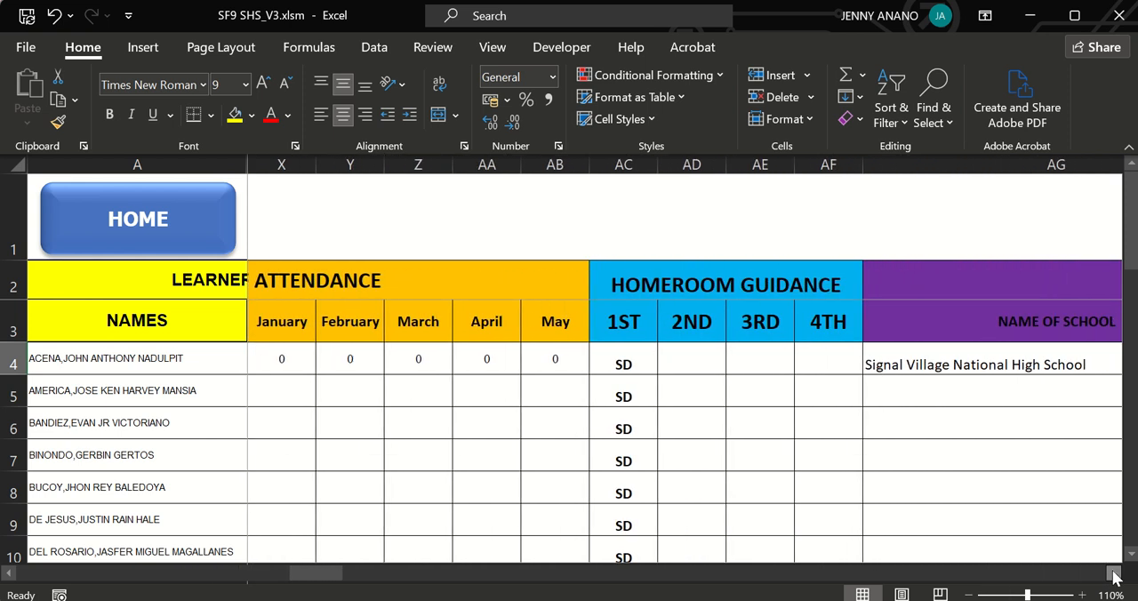
{"action": "left_click", "coordinate": [606, 358]}
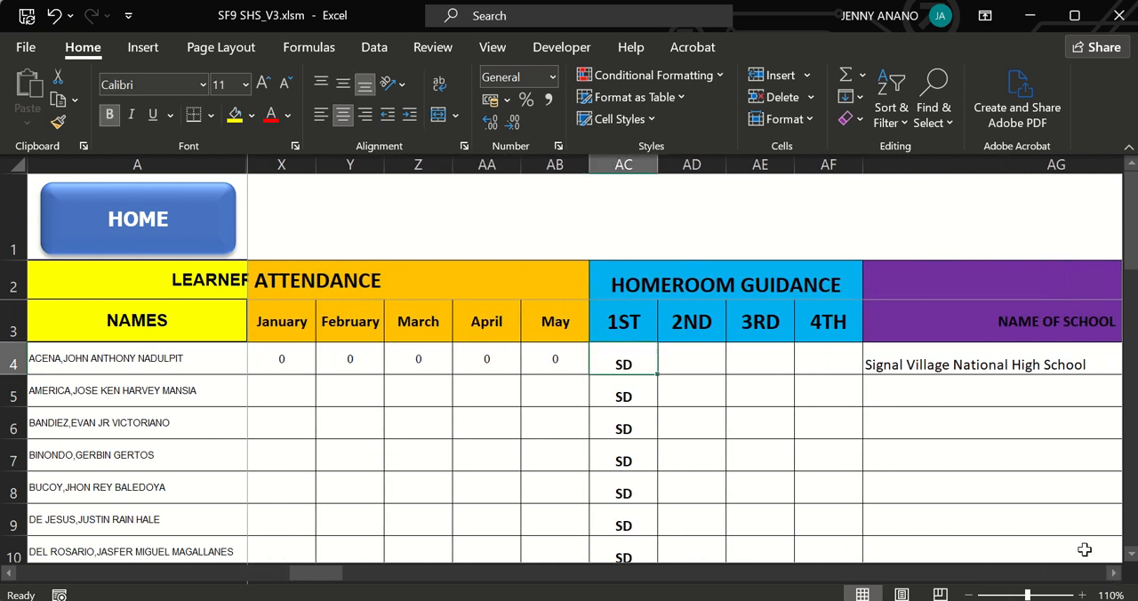
{"action": "left_click", "coordinate": [1114, 574]}
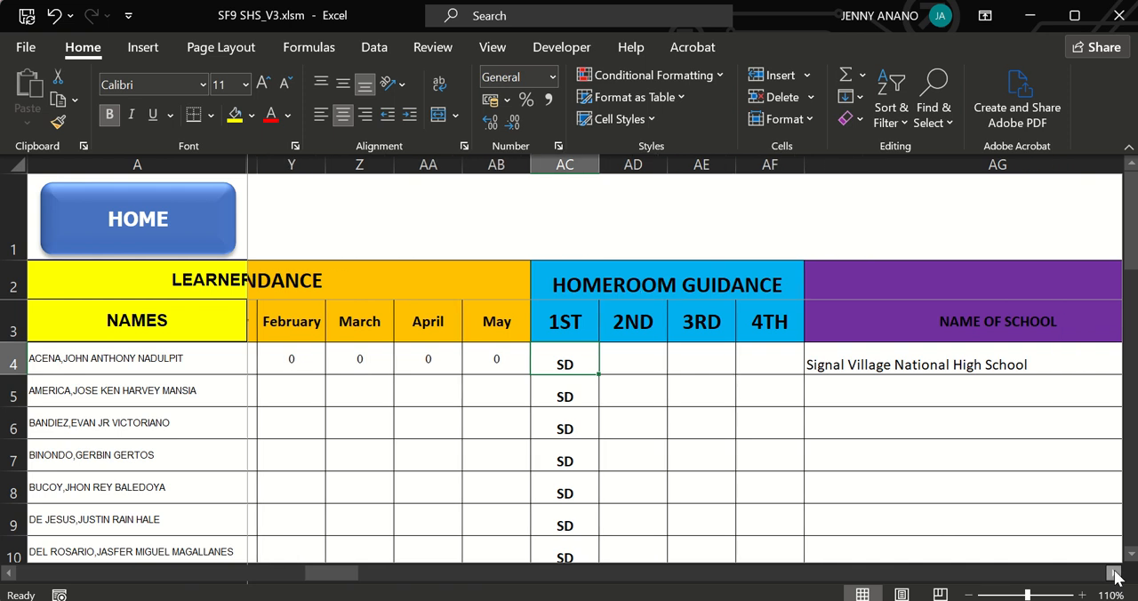
{"action": "left_click", "coordinate": [1114, 574]}
{"action": "left_click", "coordinate": [1113, 574]}
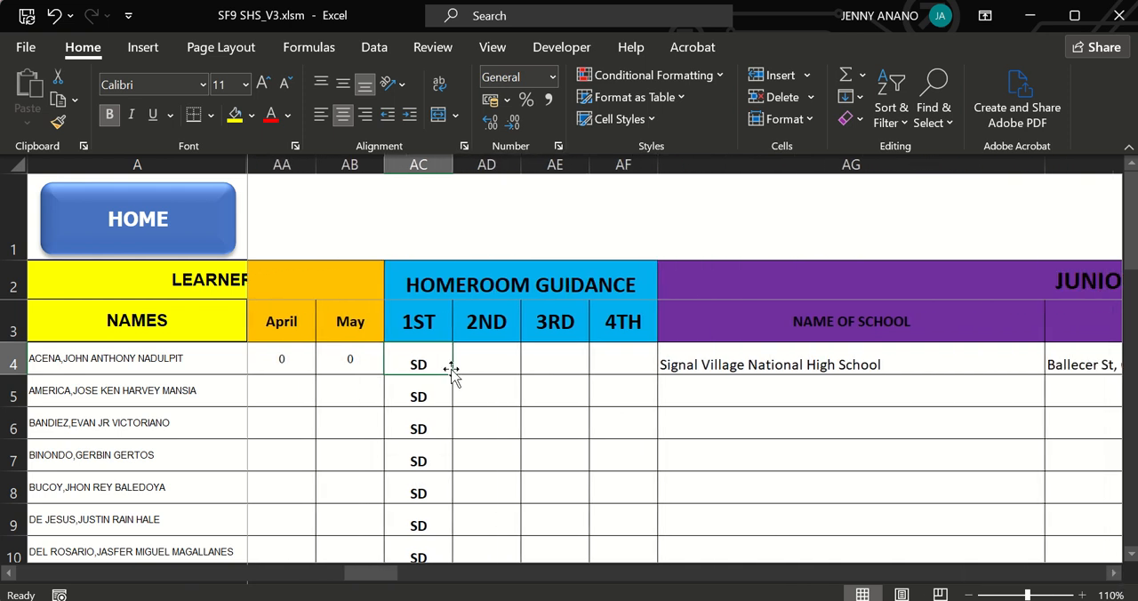
{"action": "left_click_drag", "start_coordinate": [451, 372], "coordinate": [437, 355]}
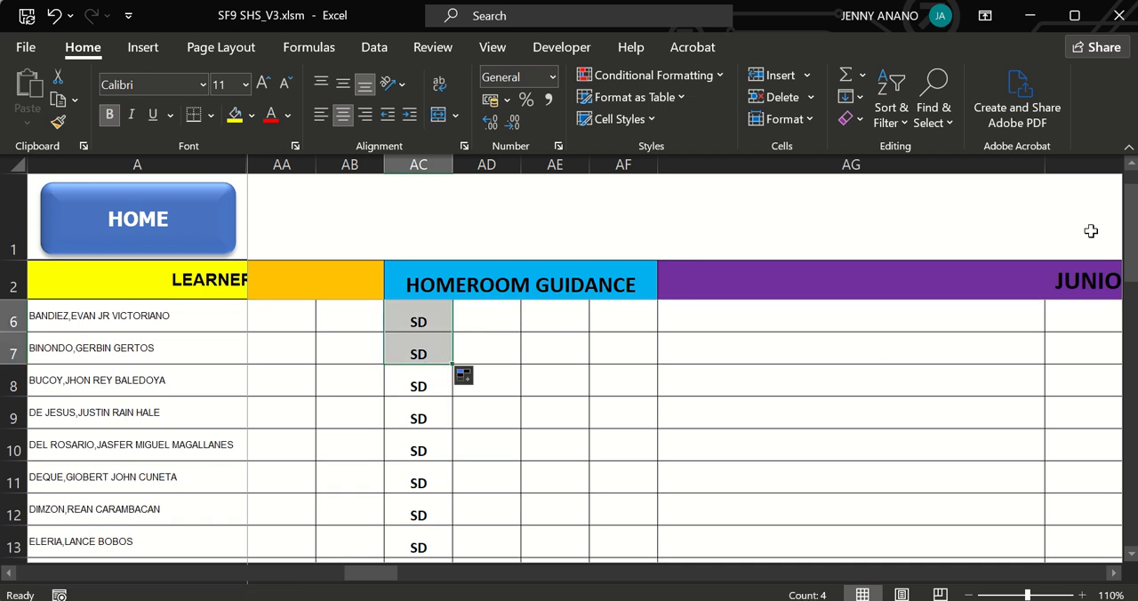
{"action": "left_click_drag", "start_coordinate": [1131, 233], "coordinate": [1131, 196]}
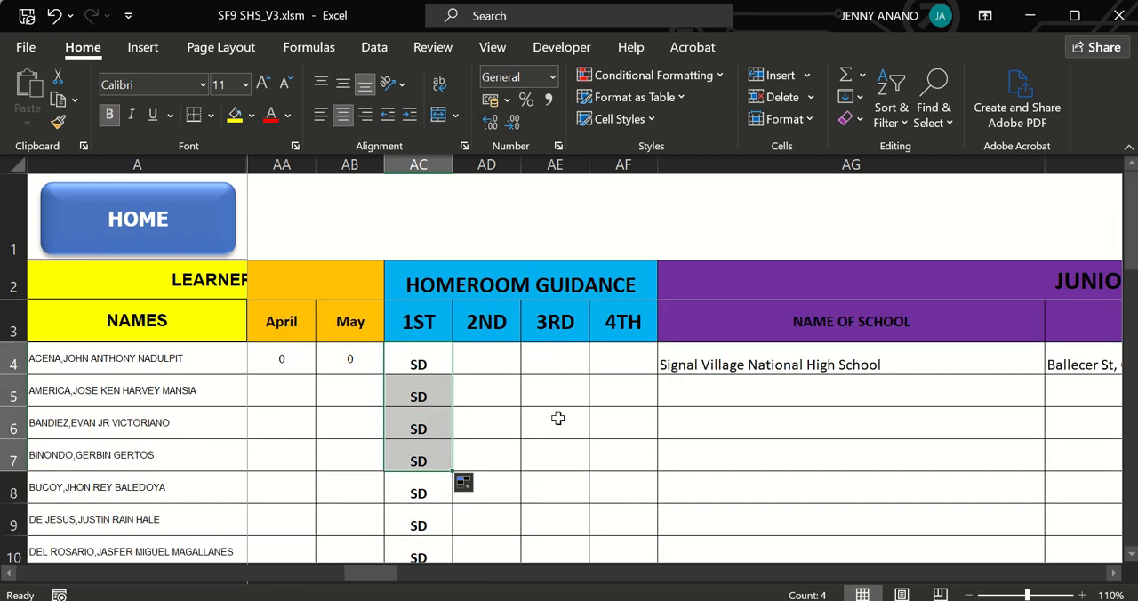
Review the JUNIOR HIGH SCHOOL INFORMATION columns, from the name of school to the date of graduation and PEPT rating.
{"action": "left_click", "coordinate": [724, 358]}
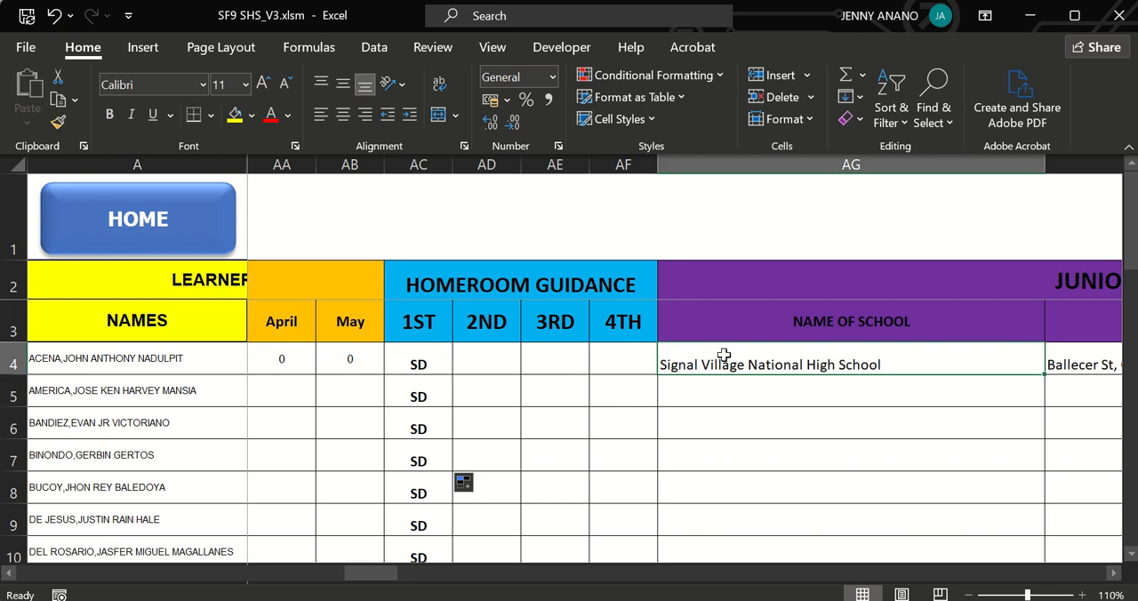
{"action": "left_click", "coordinate": [1113, 574]}
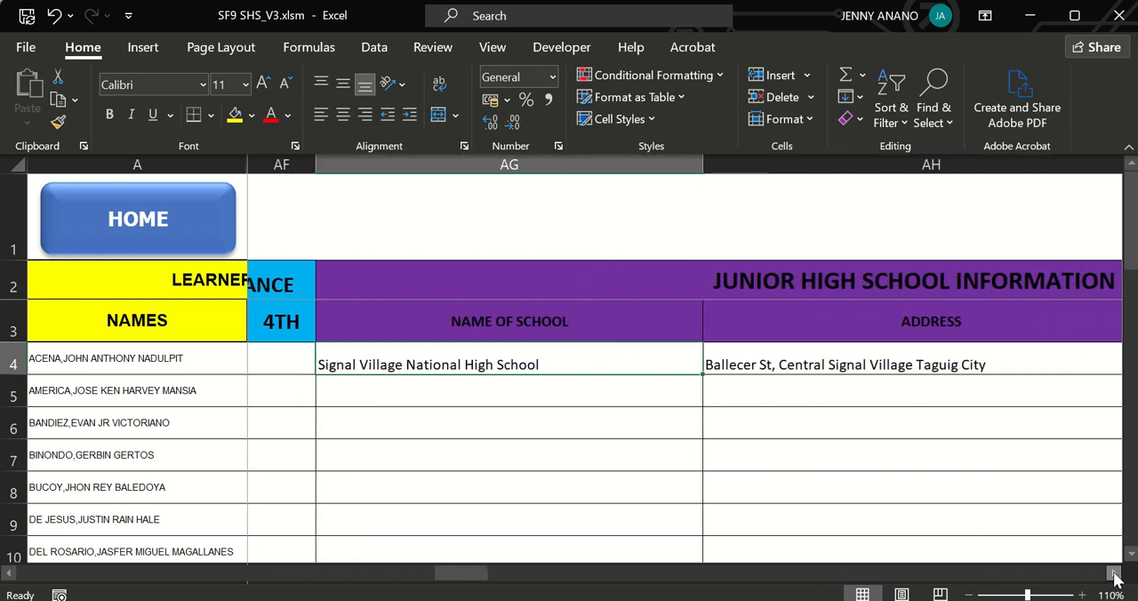
{"action": "left_click", "coordinate": [1114, 575]}
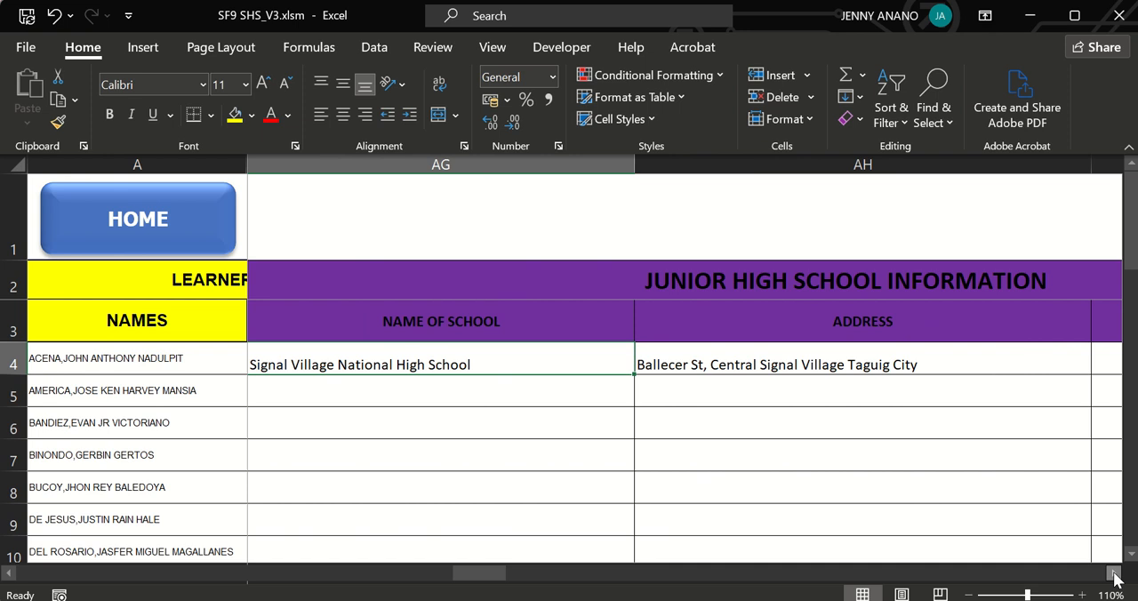
{"action": "left_click", "coordinate": [1114, 575]}
{"action": "left_click", "coordinate": [1114, 575]}
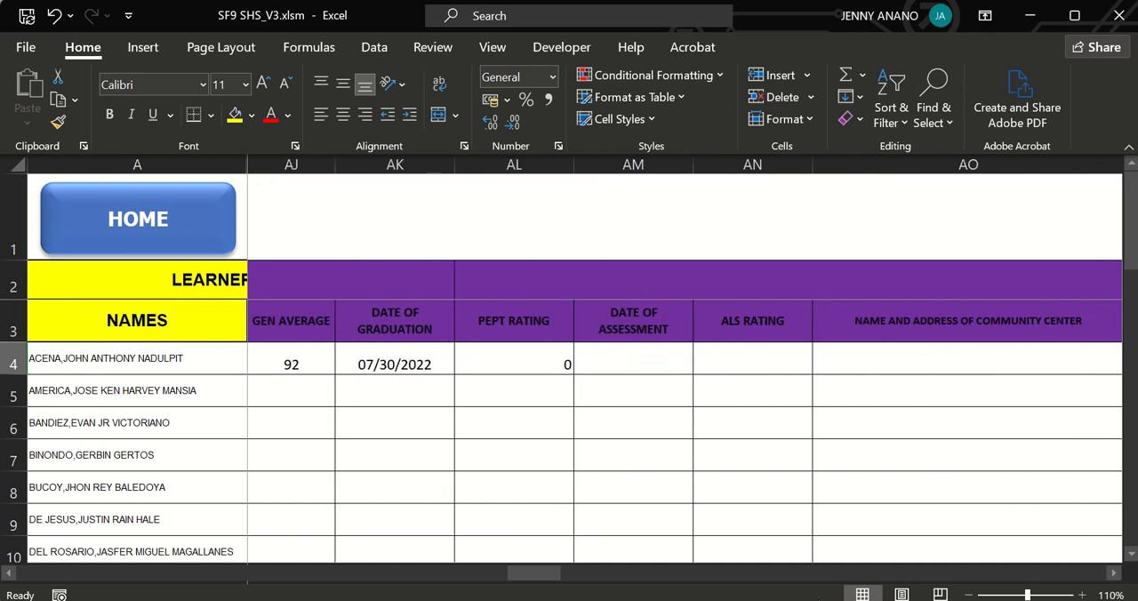
{"action": "left_click", "coordinate": [399, 329]}
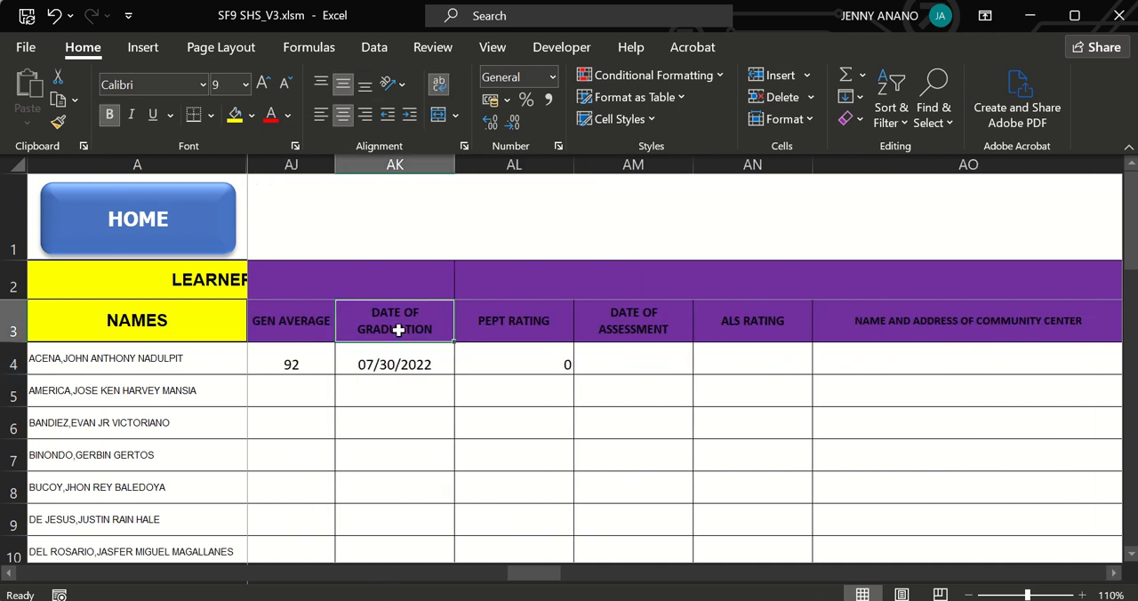
{"action": "left_click", "coordinate": [478, 358]}
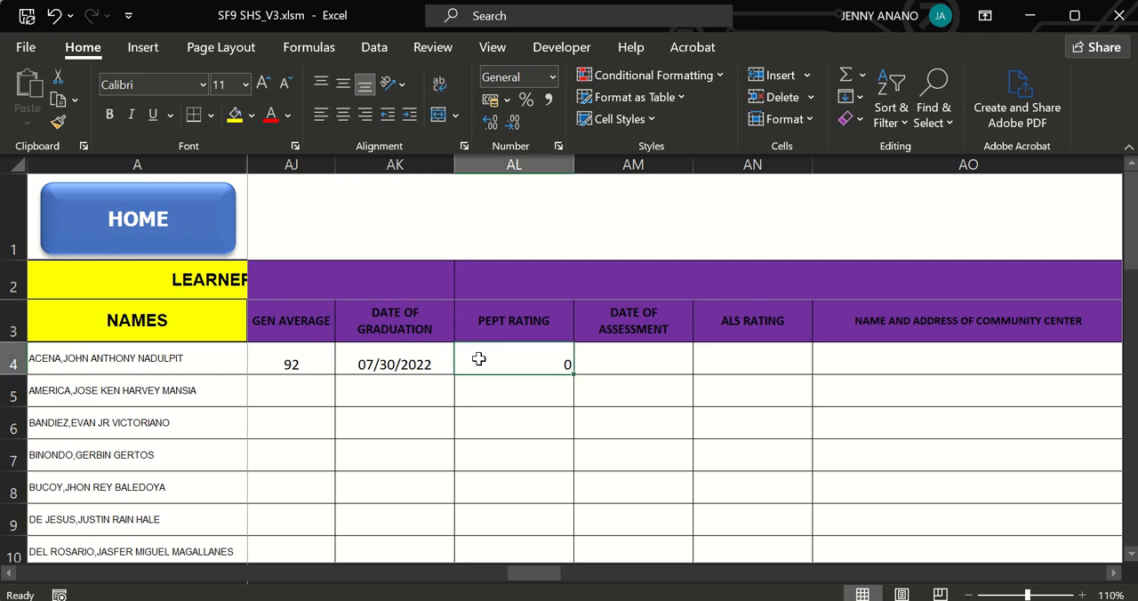
Review the GRADE 11 INFORMATION columns, including region, school year, grade, section, track/strand and TVL course.
{"action": "left_click", "coordinate": [1114, 574]}
{"action": "left_click", "coordinate": [1114, 573]}
{"action": "left_click", "coordinate": [1113, 574]}
{"action": "left_click", "coordinate": [1113, 574]}
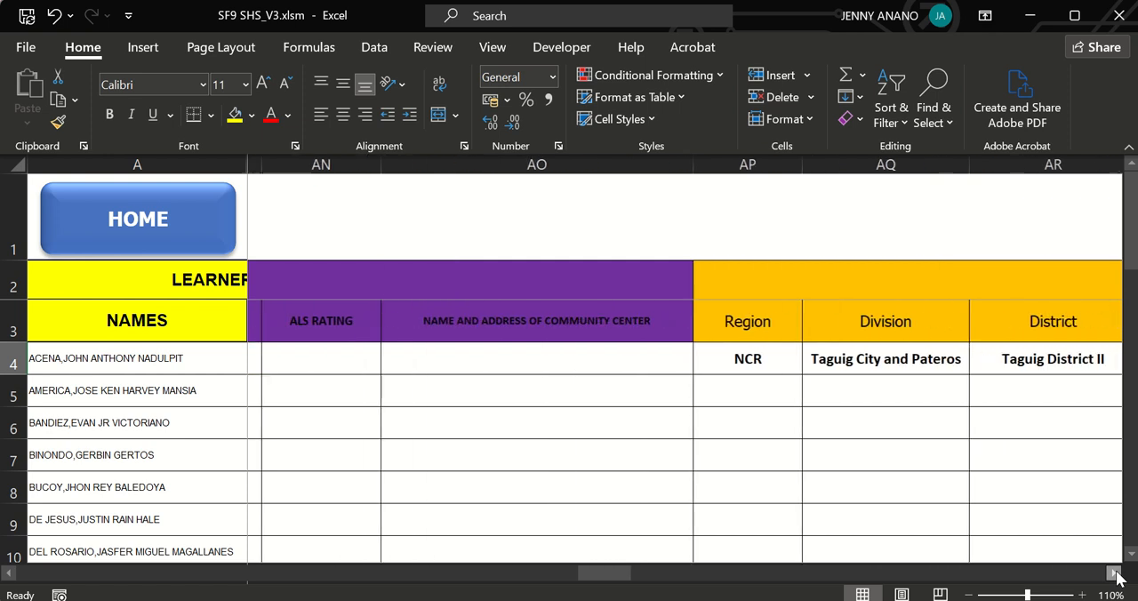
{"action": "left_click", "coordinate": [1113, 573]}
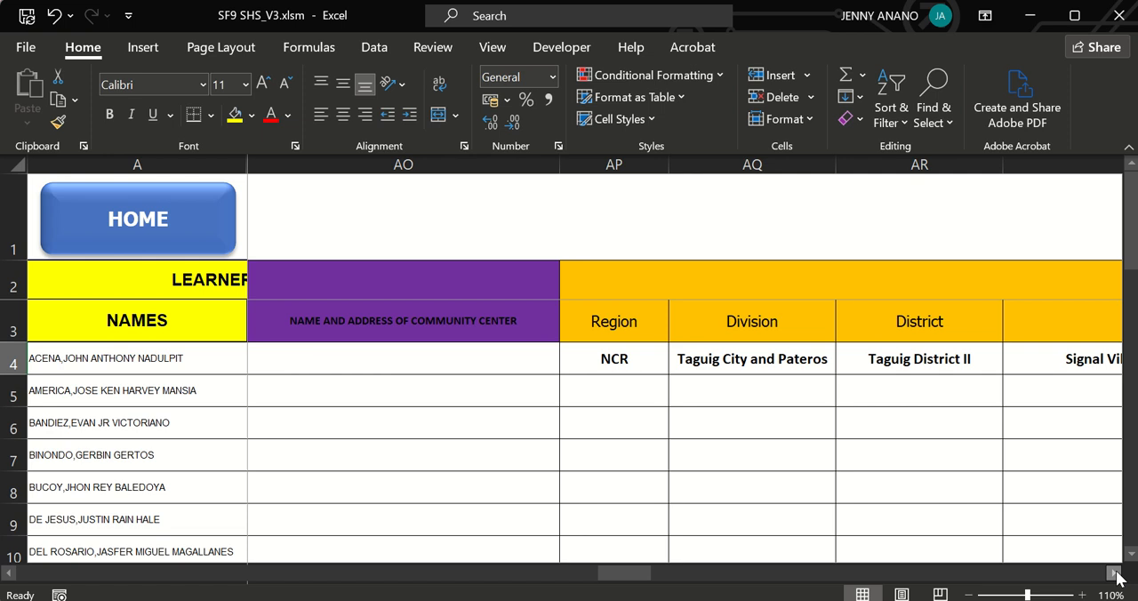
{"action": "left_click", "coordinate": [1114, 574]}
{"action": "left_click", "coordinate": [1114, 574]}
{"action": "left_click", "coordinate": [1115, 575]}
{"action": "left_click", "coordinate": [1114, 575]}
{"action": "left_click", "coordinate": [1115, 574]}
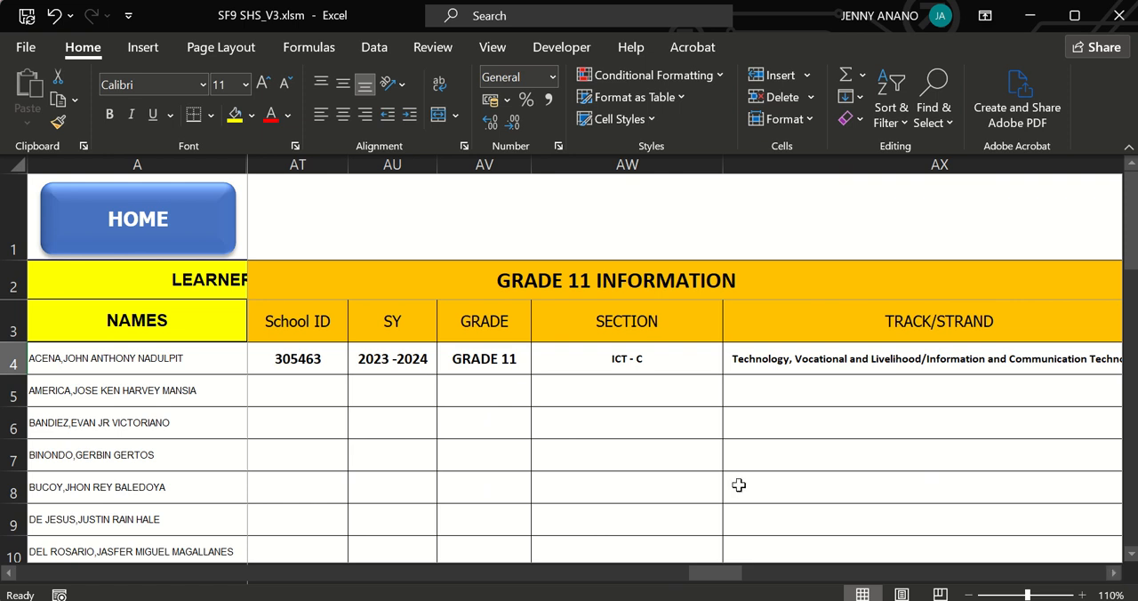
{"action": "left_click", "coordinate": [394, 366]}
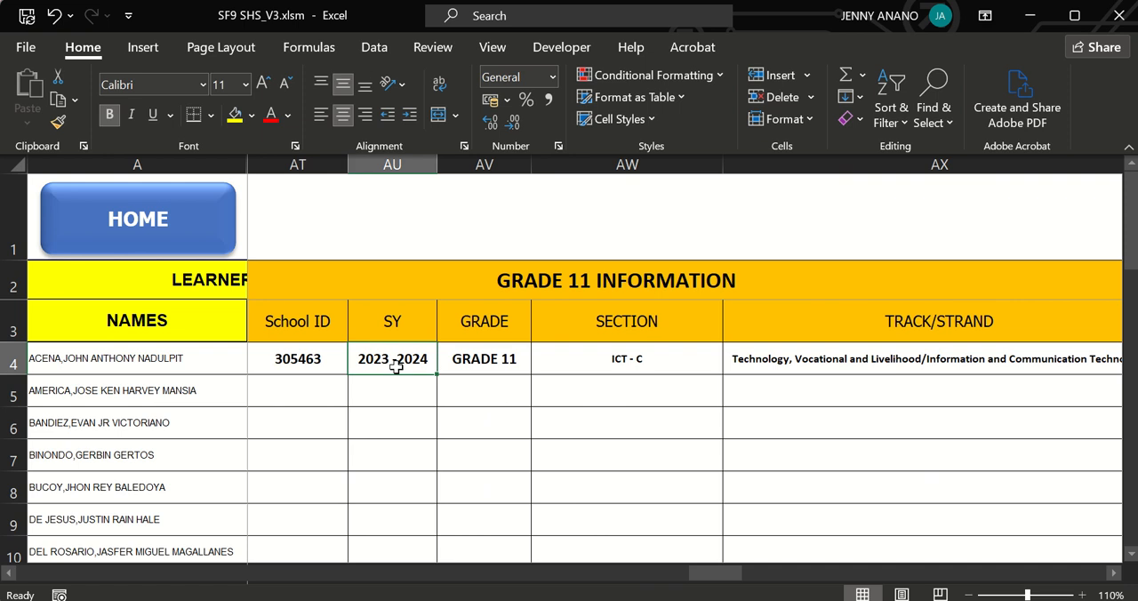
{"action": "left_click", "coordinate": [467, 360]}
{"action": "left_click", "coordinate": [577, 360]}
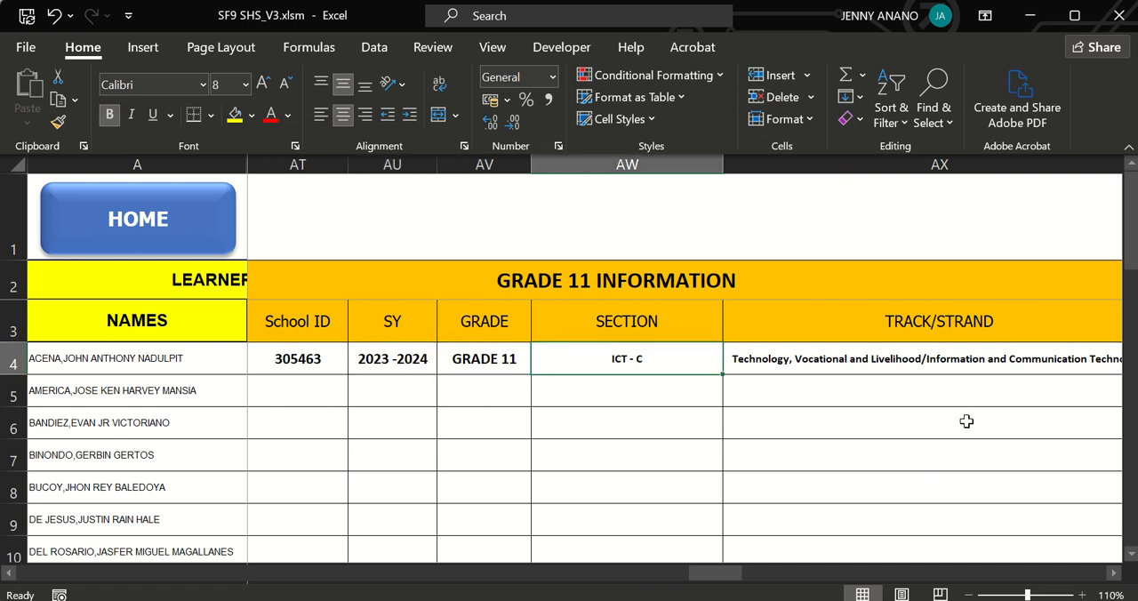
{"action": "left_click", "coordinate": [932, 371]}
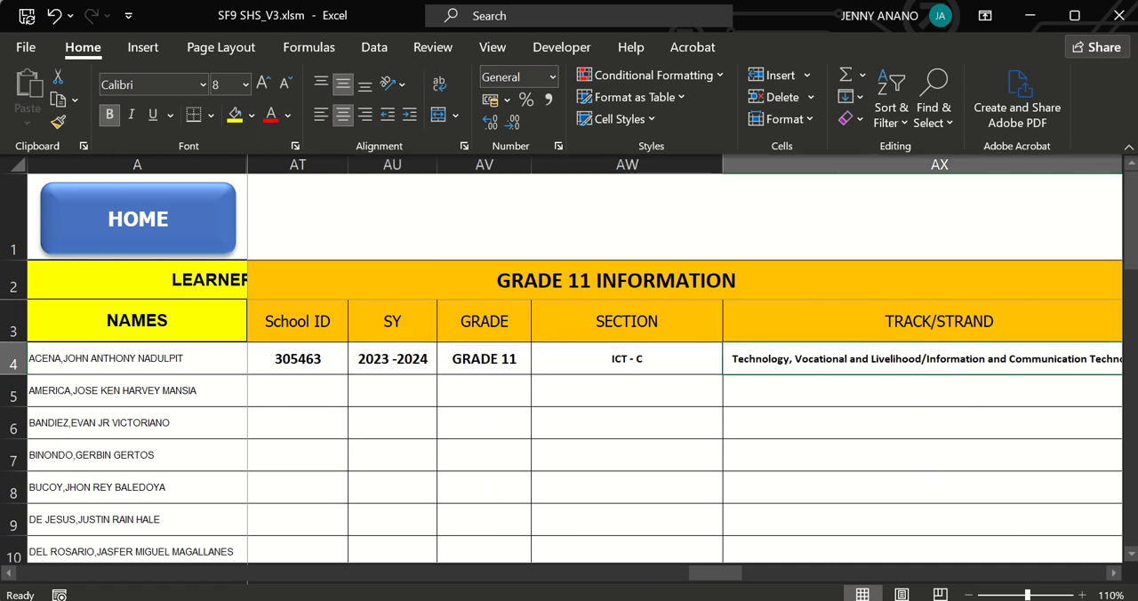
{"action": "left_click", "coordinate": [1114, 574]}
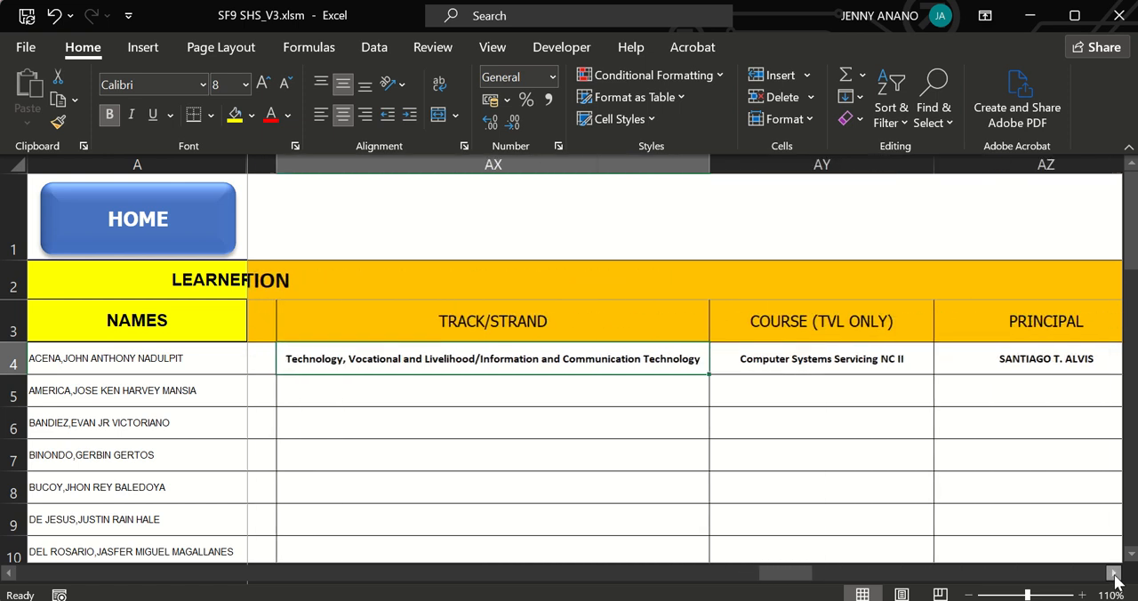
Examine the GRADE 12 INFORMATION columns through the principal, adviser and Awards/Honors Received entries.
{"action": "left_click", "coordinate": [1114, 575]}
{"action": "left_click", "coordinate": [1114, 574]}
{"action": "left_click", "coordinate": [1114, 574]}
{"action": "left_click", "coordinate": [1114, 574]}
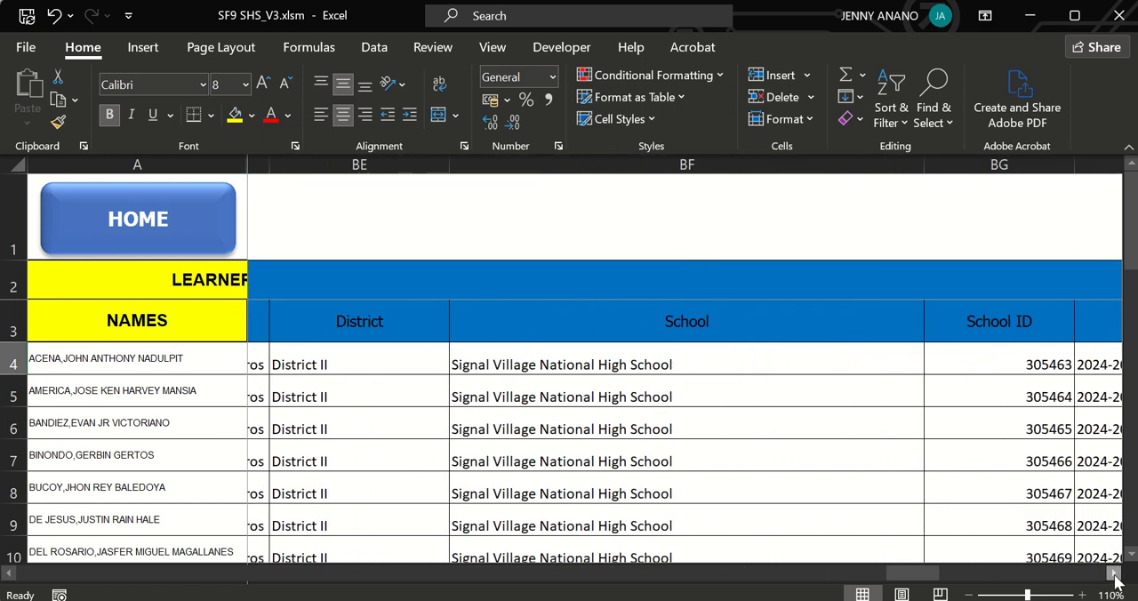
{"action": "left_click", "coordinate": [1114, 574]}
{"action": "left_click", "coordinate": [1113, 575]}
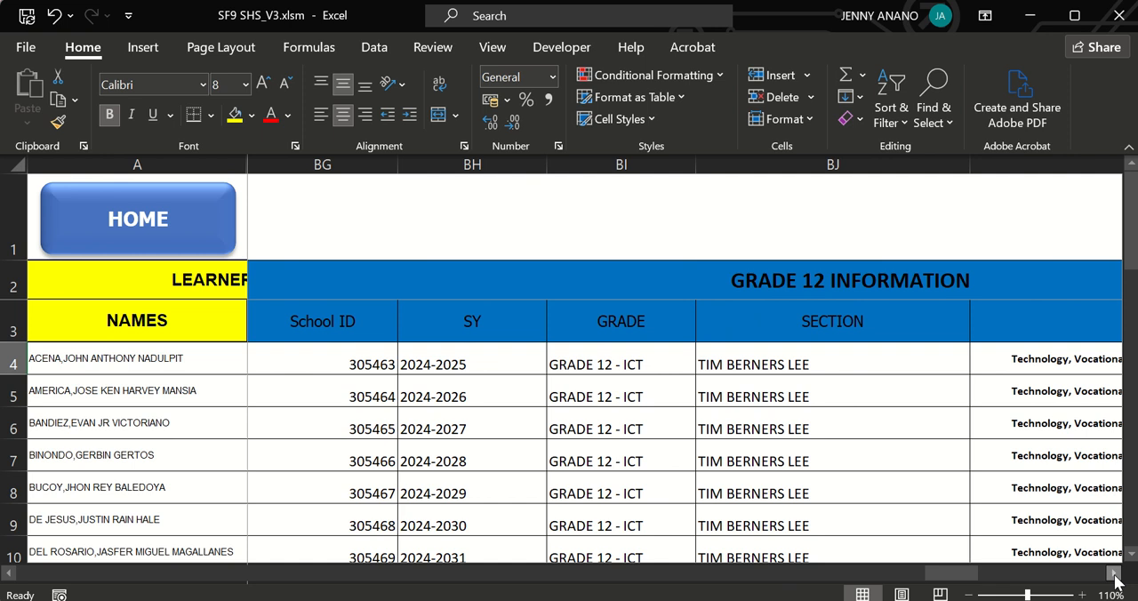
{"action": "left_click", "coordinate": [1114, 574]}
{"action": "left_click", "coordinate": [1113, 574]}
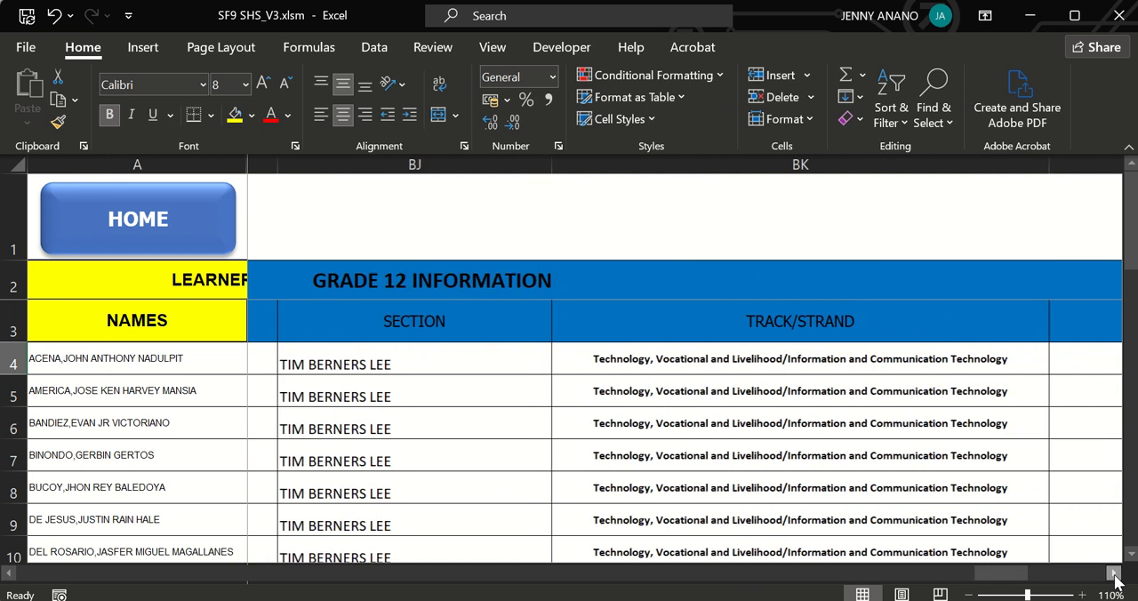
{"action": "left_click", "coordinate": [1113, 574]}
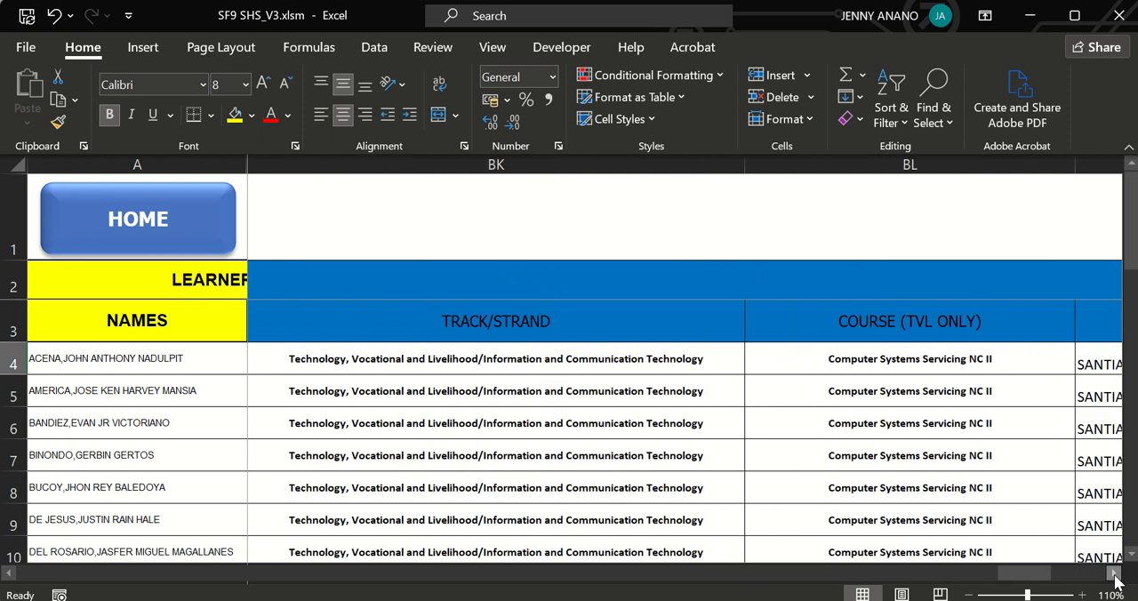
{"action": "left_click", "coordinate": [1114, 574]}
{"action": "left_click", "coordinate": [1114, 575]}
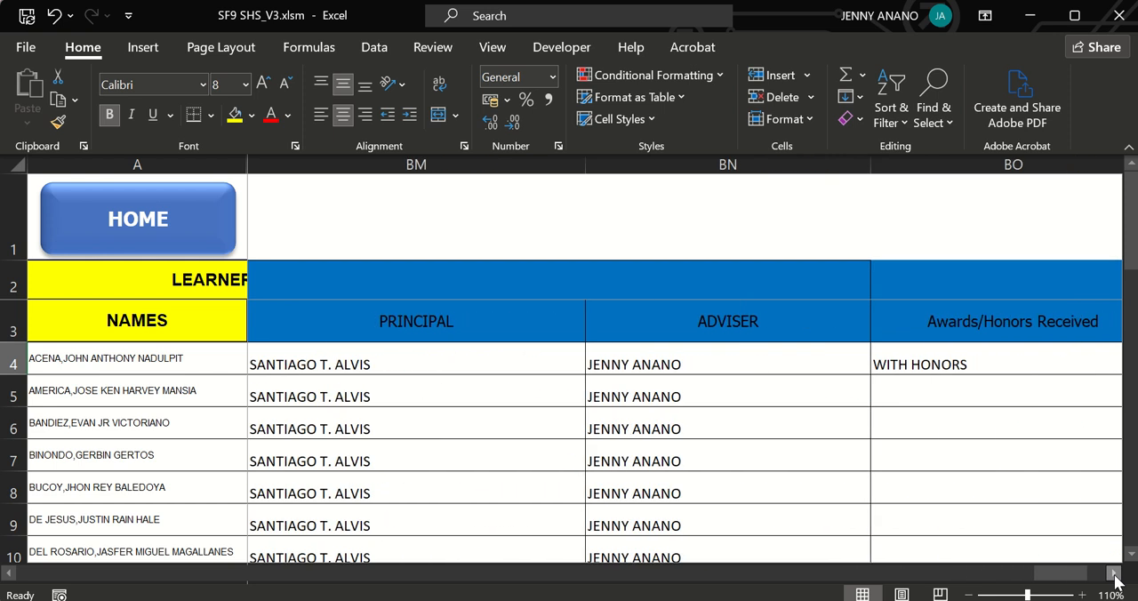
{"action": "left_click", "coordinate": [716, 365]}
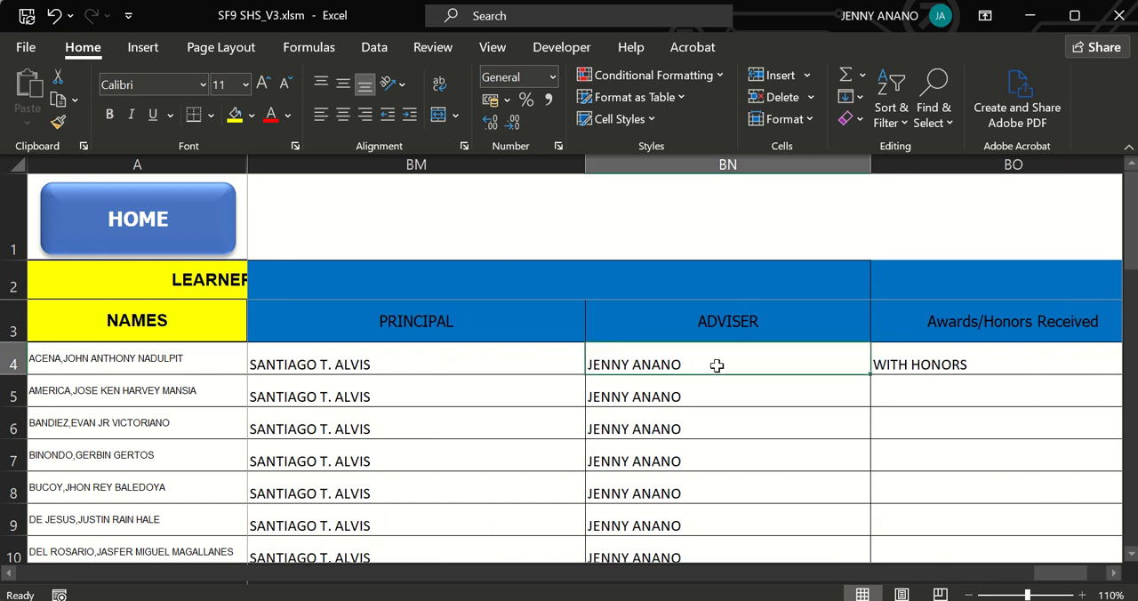
{"action": "left_click", "coordinate": [515, 357]}
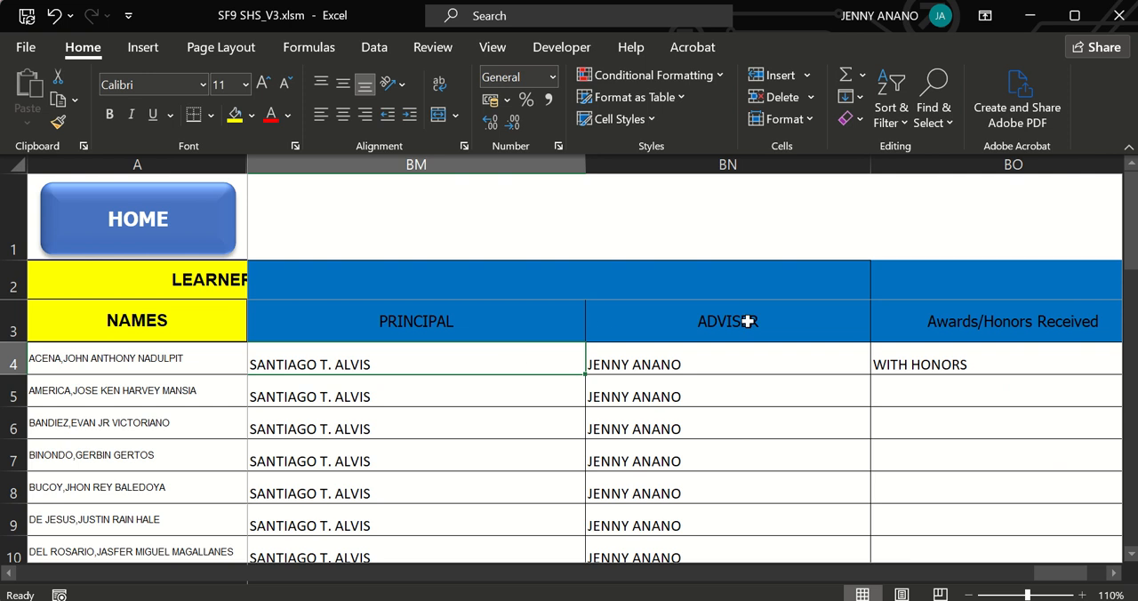
{"action": "left_click", "coordinate": [713, 346]}
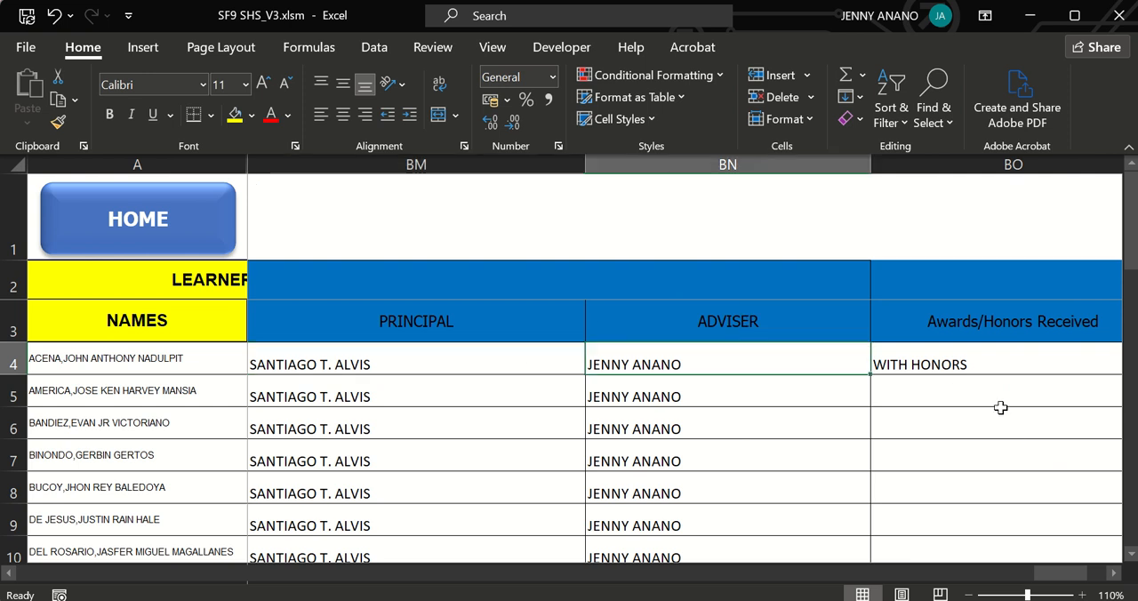
{"action": "left_click", "coordinate": [978, 366]}
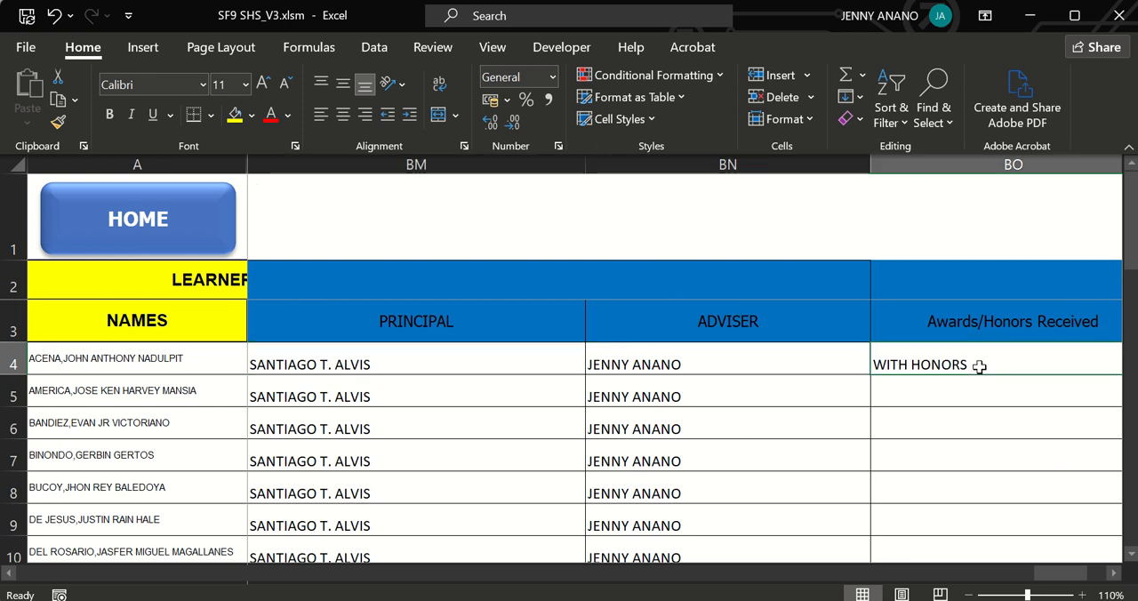
Return to the tool's home page and open the ECR SEM 1 grading sheet.
{"action": "left_click_drag", "start_coordinate": [1041, 573], "coordinate": [34, 586]}
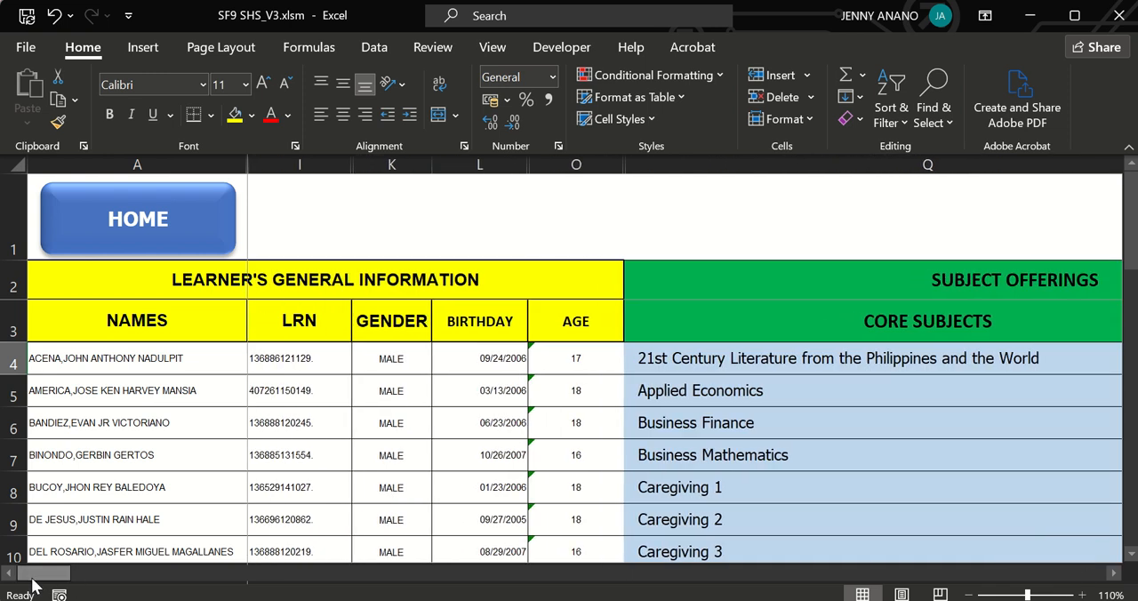
{"action": "left_click", "coordinate": [98, 245]}
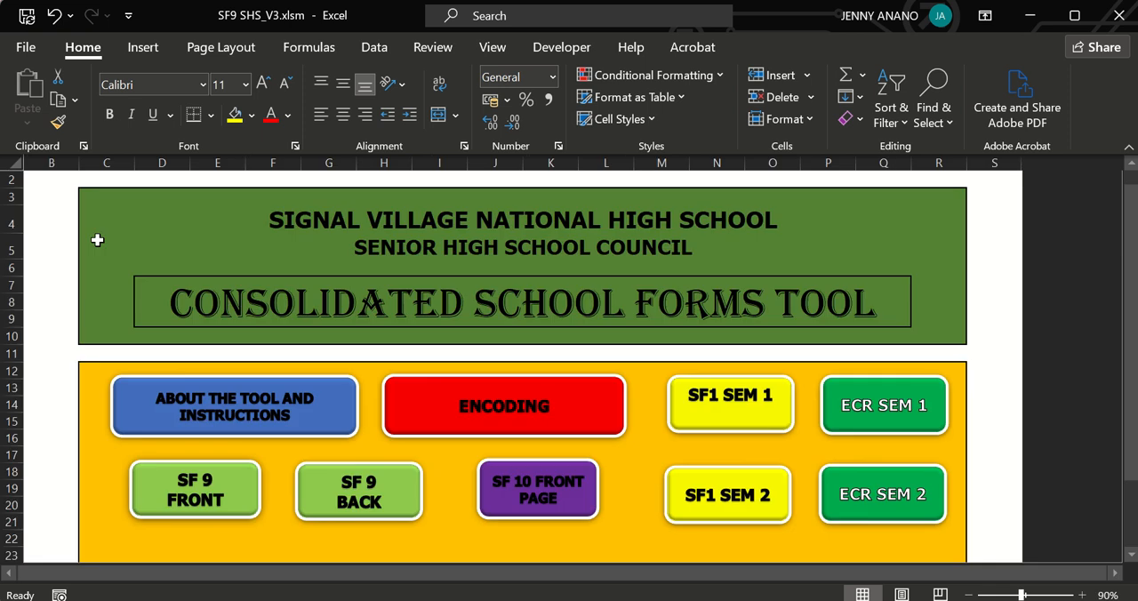
{"action": "left_click", "coordinate": [845, 411]}
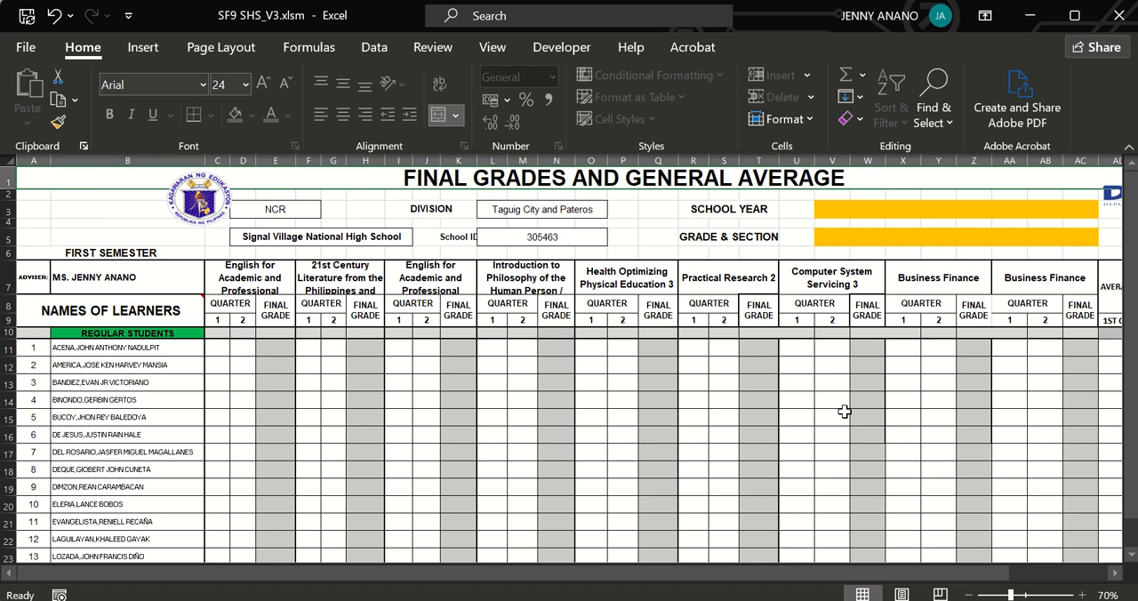
Review the learner names, adviser, school name and School ID on the first-semester grading sheet.
{"action": "left_click", "coordinate": [144, 454]}
{"action": "left_click", "coordinate": [137, 349]}
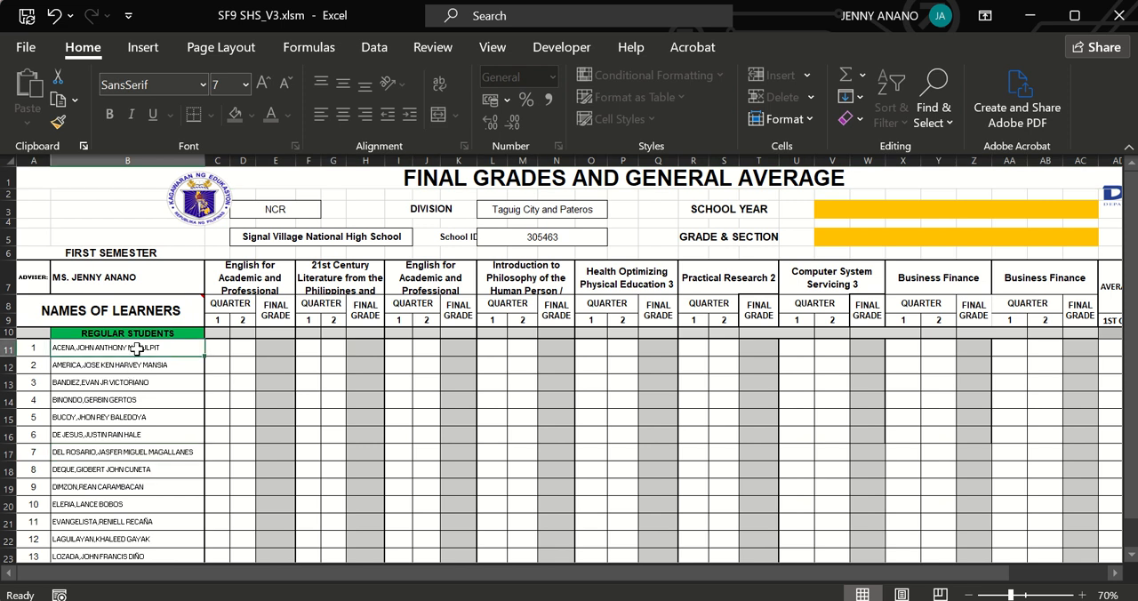
{"action": "left_click", "coordinate": [125, 416]}
{"action": "left_click", "coordinate": [126, 467]}
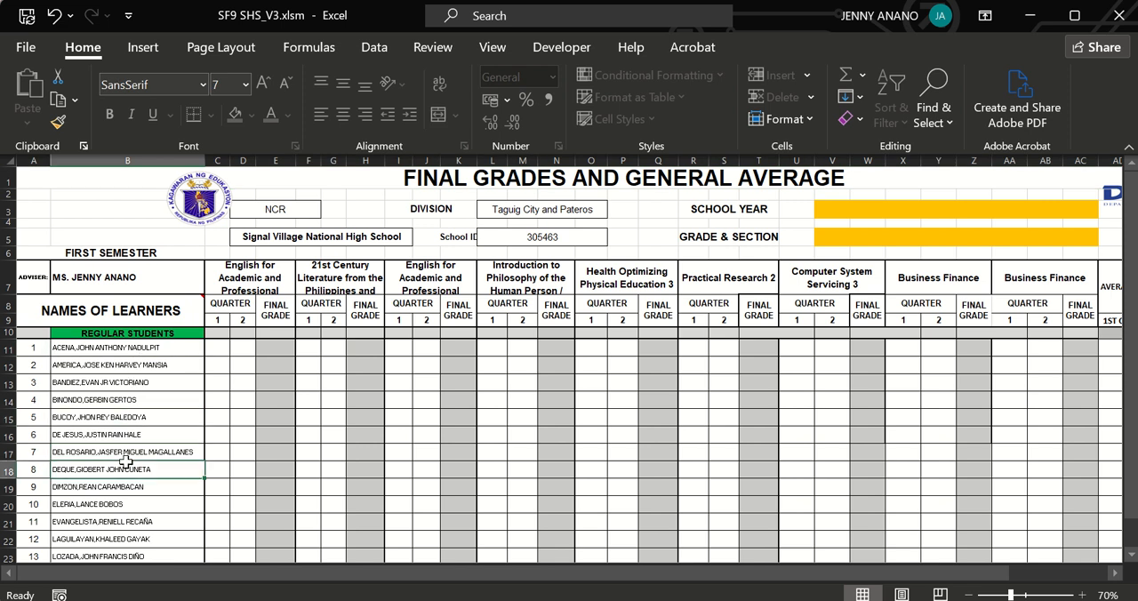
{"action": "left_click", "coordinate": [119, 278]}
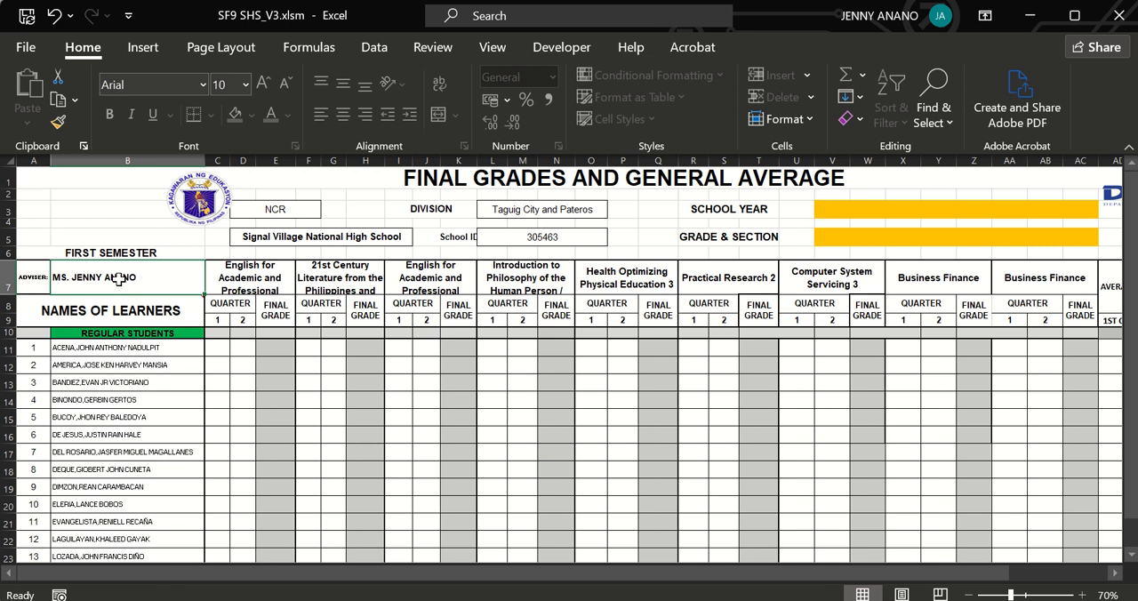
{"action": "left_click", "coordinate": [282, 234]}
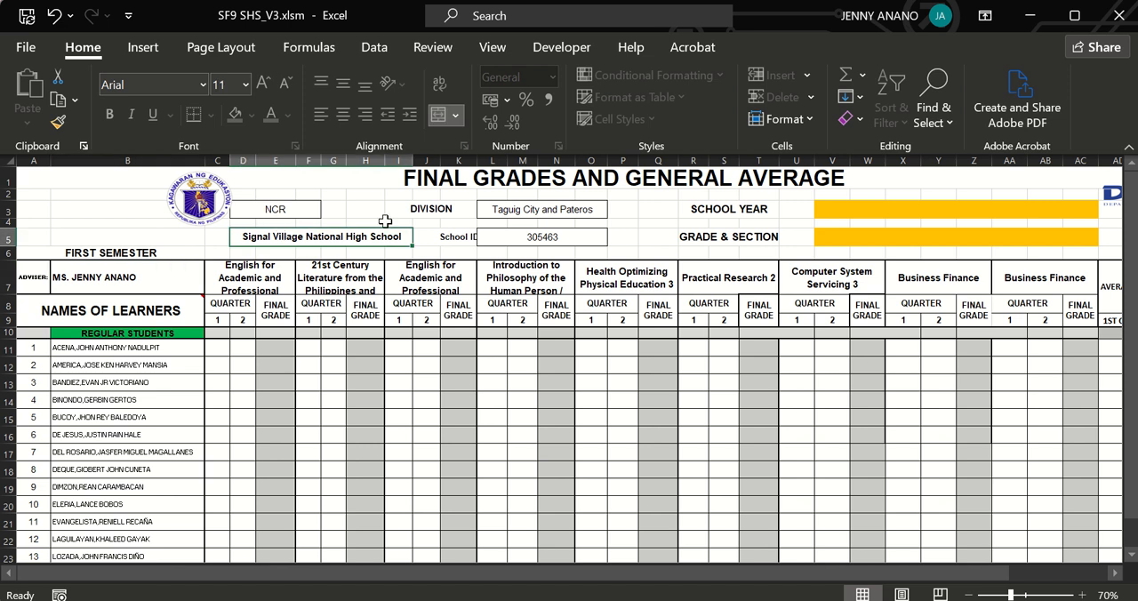
{"action": "left_click", "coordinate": [523, 236]}
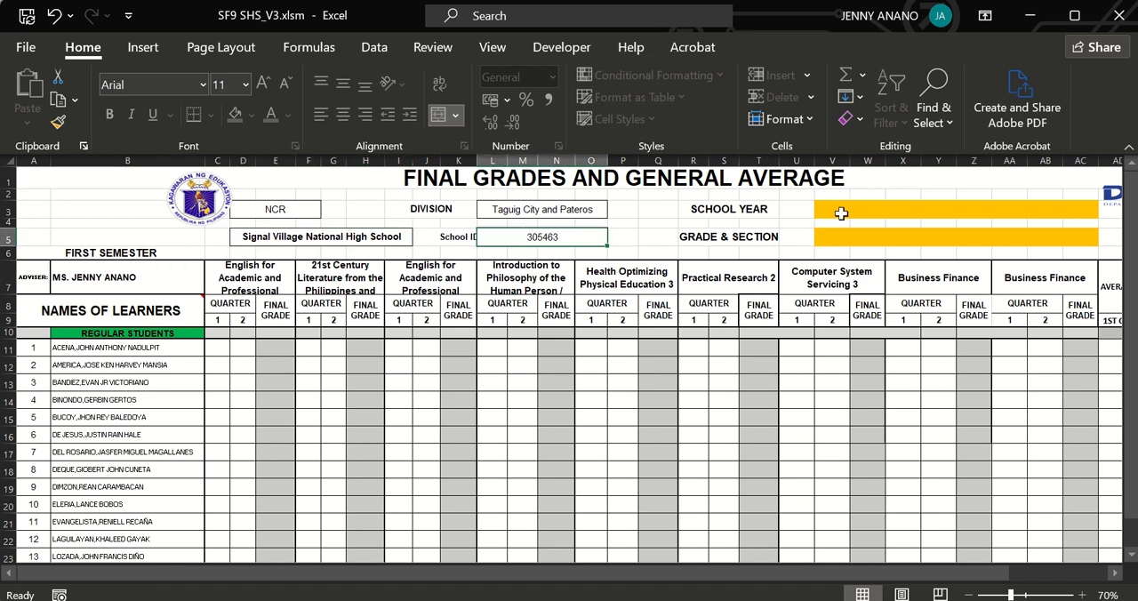
Enter 2024 - 2025 as the school year in the grading sheet's header.
{"action": "left_click", "coordinate": [841, 211]}
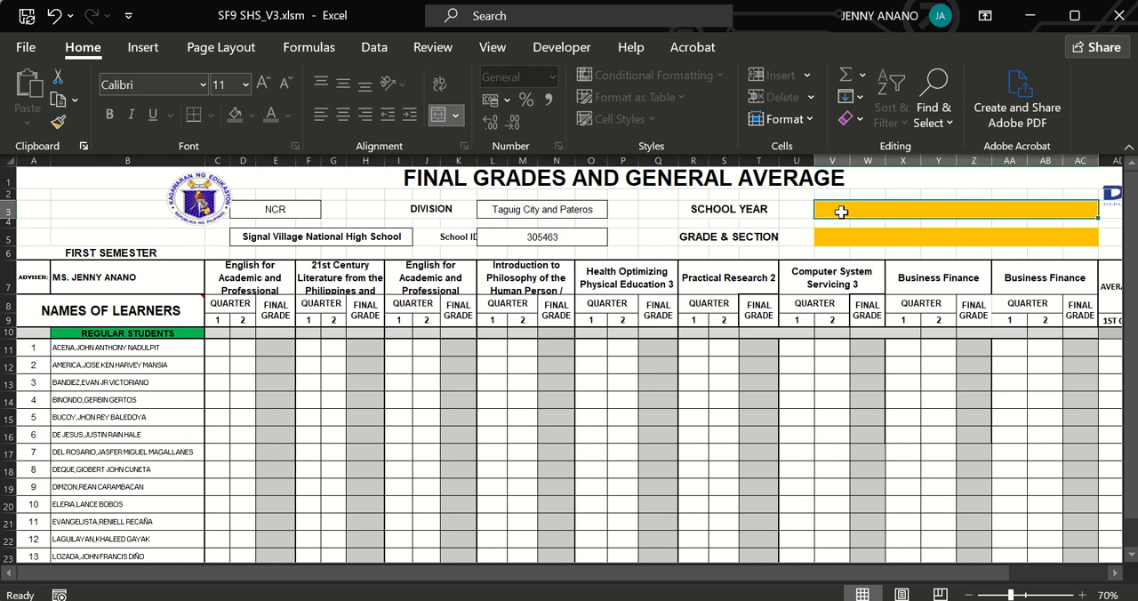
{"action": "type", "text": "20"}
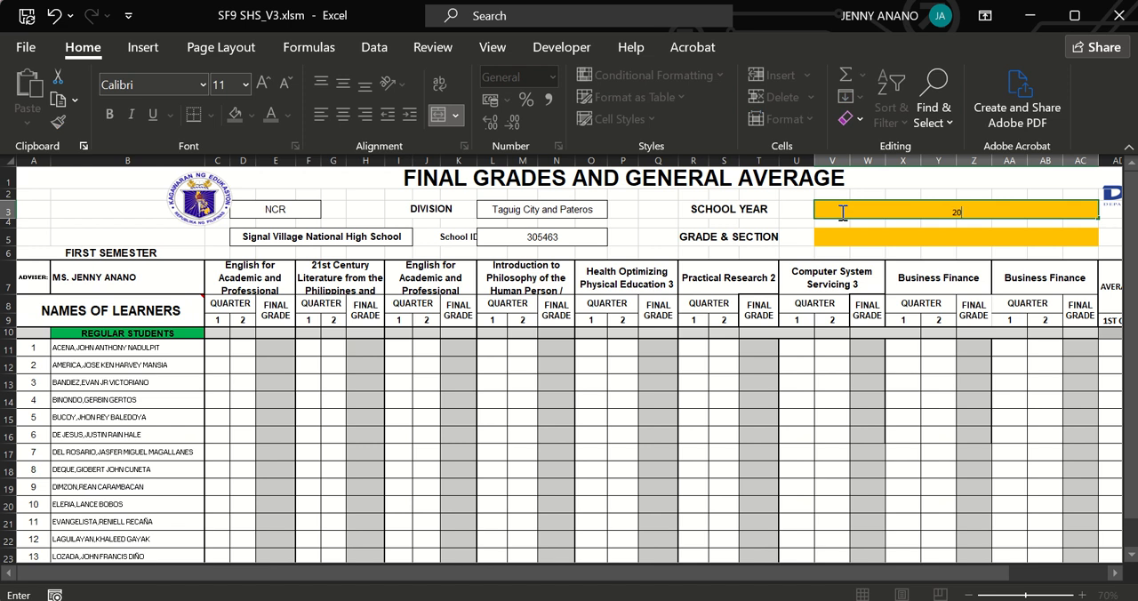
{"action": "type", "text": "24 - 2025"}
{"action": "key", "text": "Return"}
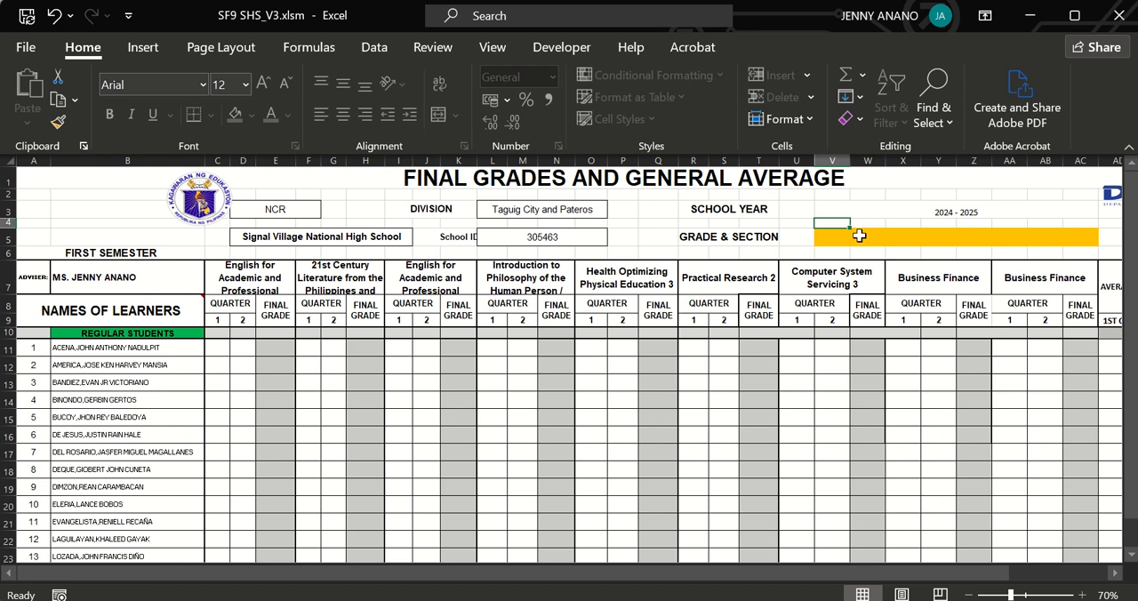
Fill in the grade and section as GRADE 12 - ICT TIM BERNERS LEE.
{"action": "left_click", "coordinate": [859, 236]}
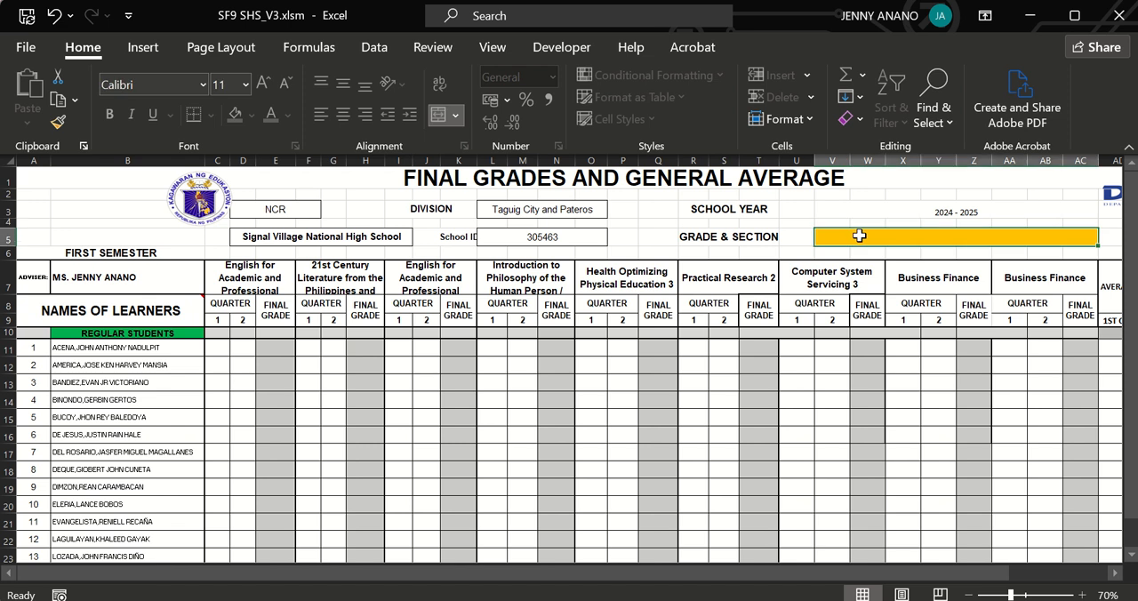
{"action": "type", "text": "GRADE"}
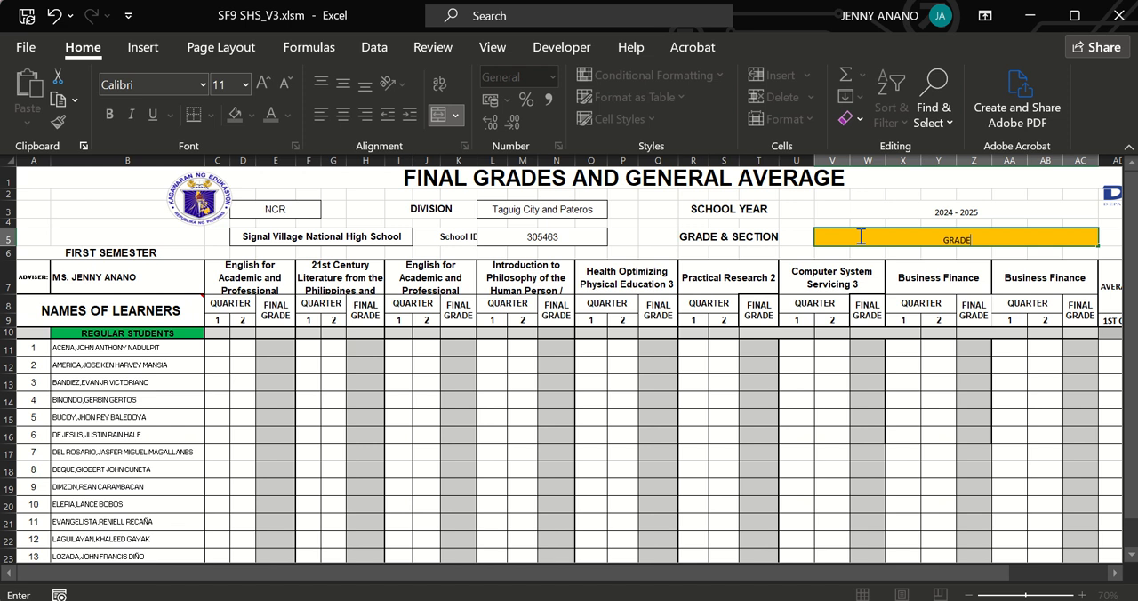
{"action": "type", "text": " 12-"}
{"action": "key", "text": "BackSpace"}
{"action": "type", "text": "- ICT TIME"}
{"action": "key", "text": "BackSpace"}
{"action": "type", "text": "BERNERS LEE"}
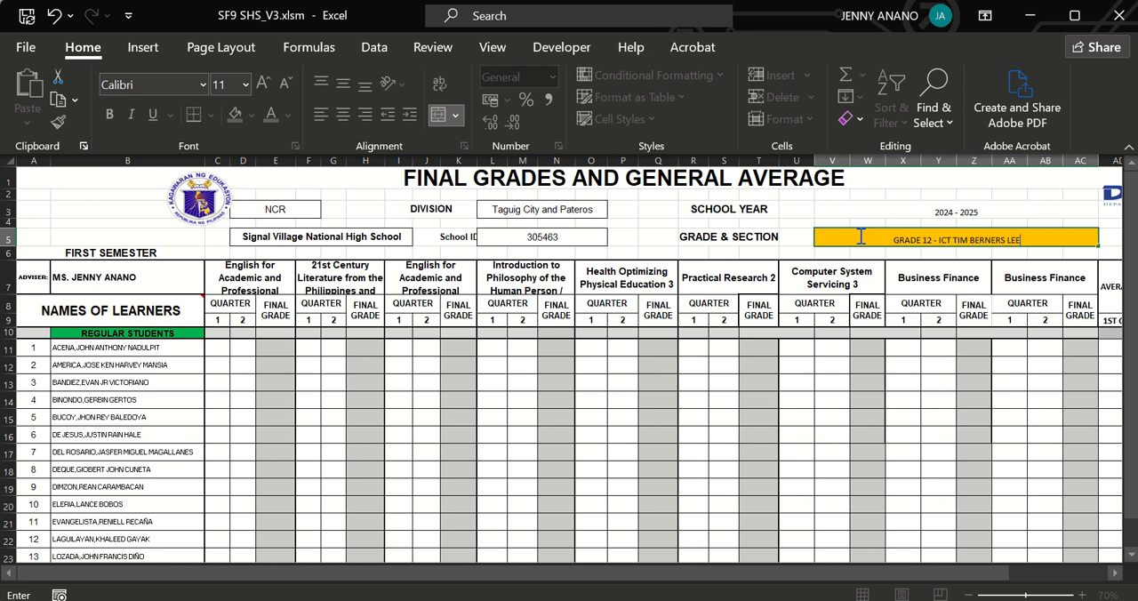
{"action": "key", "text": "Return"}
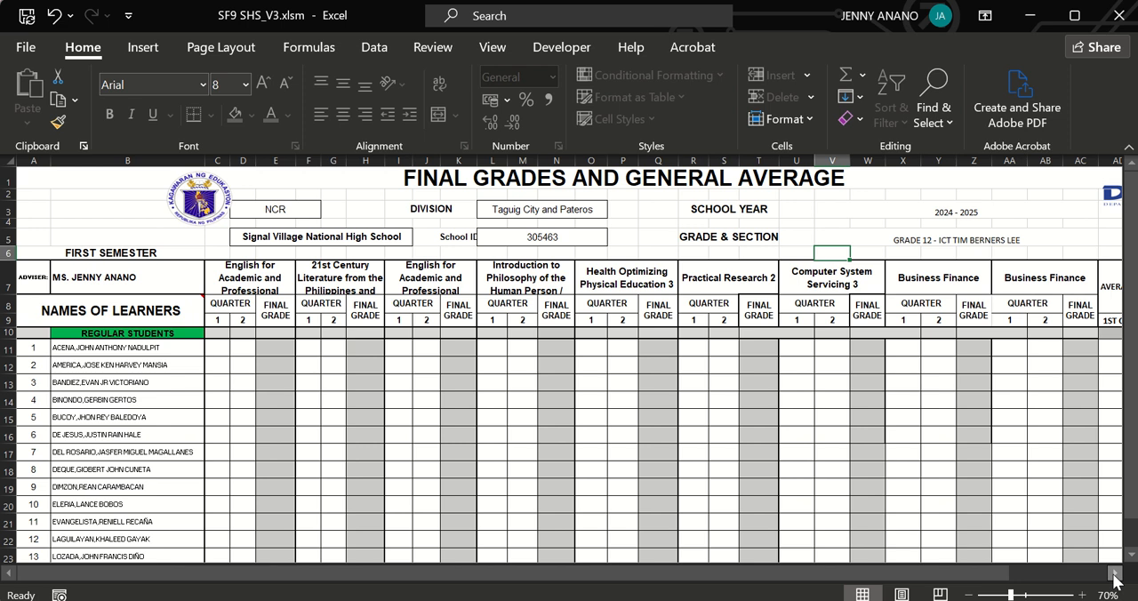
Change the first subject heading of the grading sheet to 21st Century Literature from the Philippines and the World.
{"action": "left_click", "coordinate": [1114, 579]}
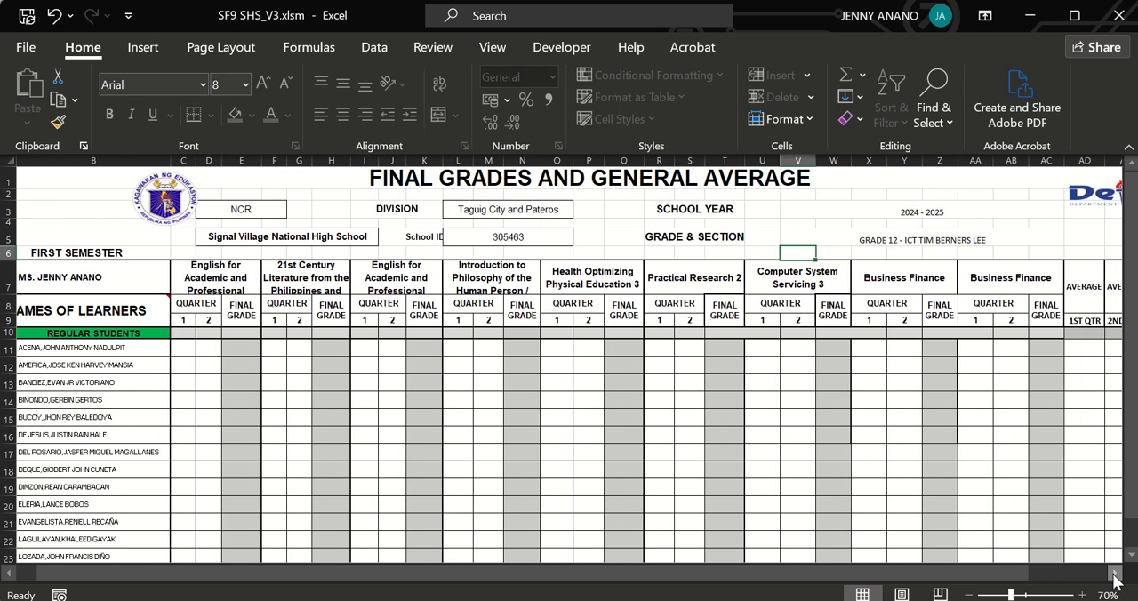
{"action": "left_click", "coordinate": [182, 347]}
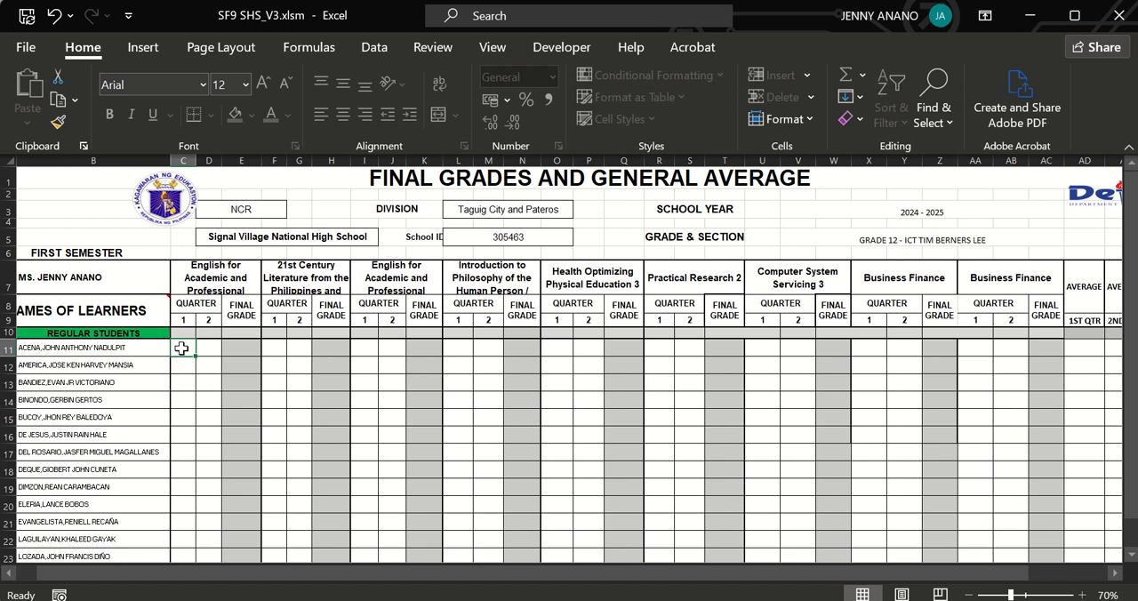
{"action": "left_click", "coordinate": [200, 288]}
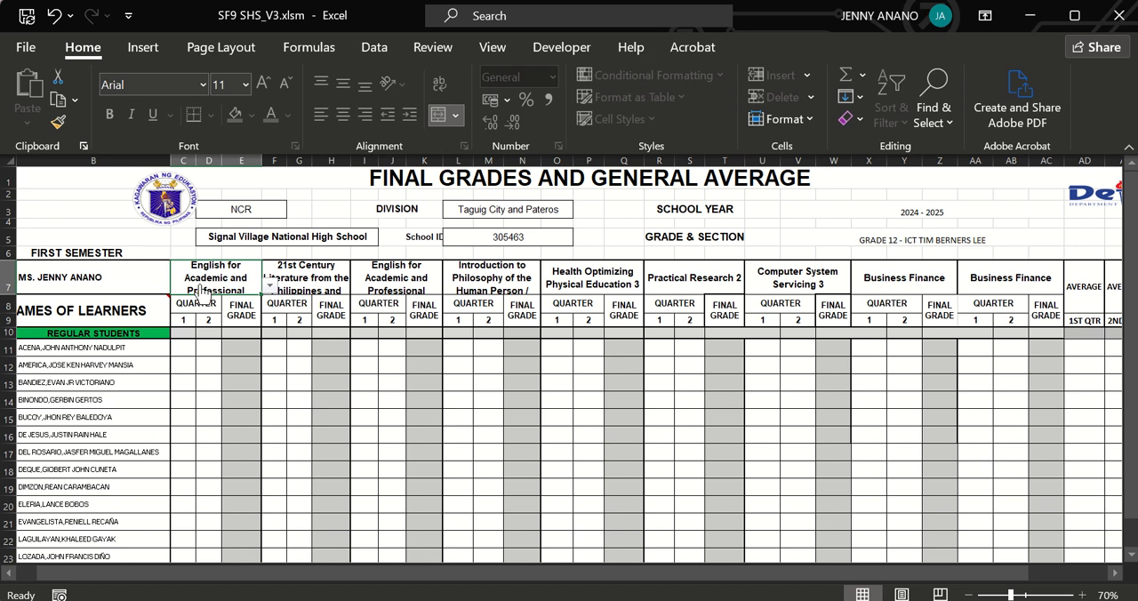
{"action": "left_click", "coordinate": [268, 286]}
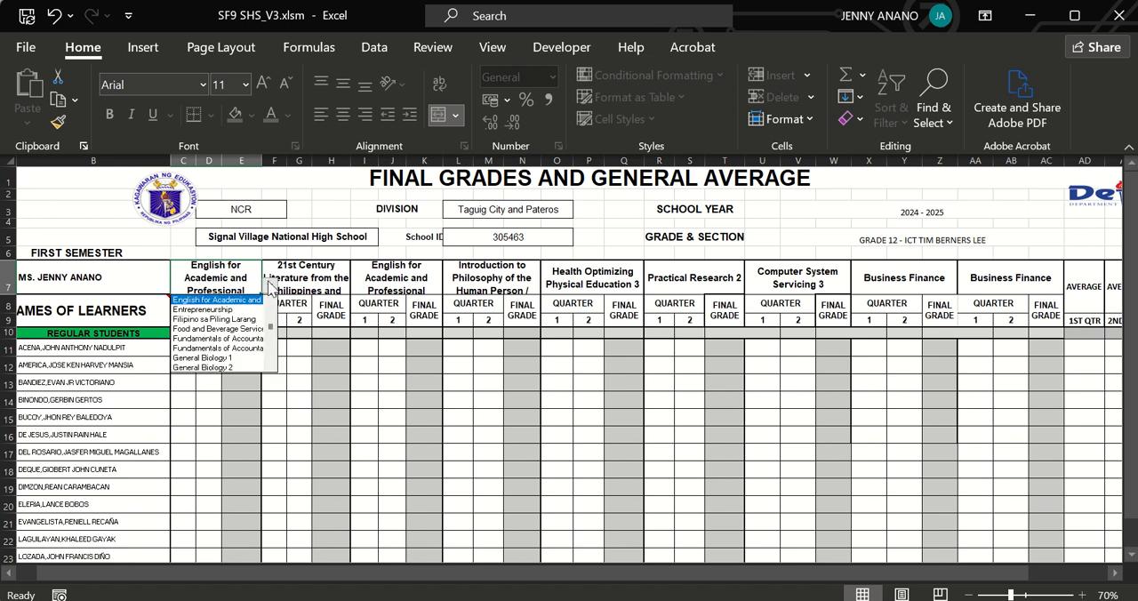
{"action": "scroll", "coordinate": [272, 312], "scroll_direction": "up", "scroll_amount": 1}
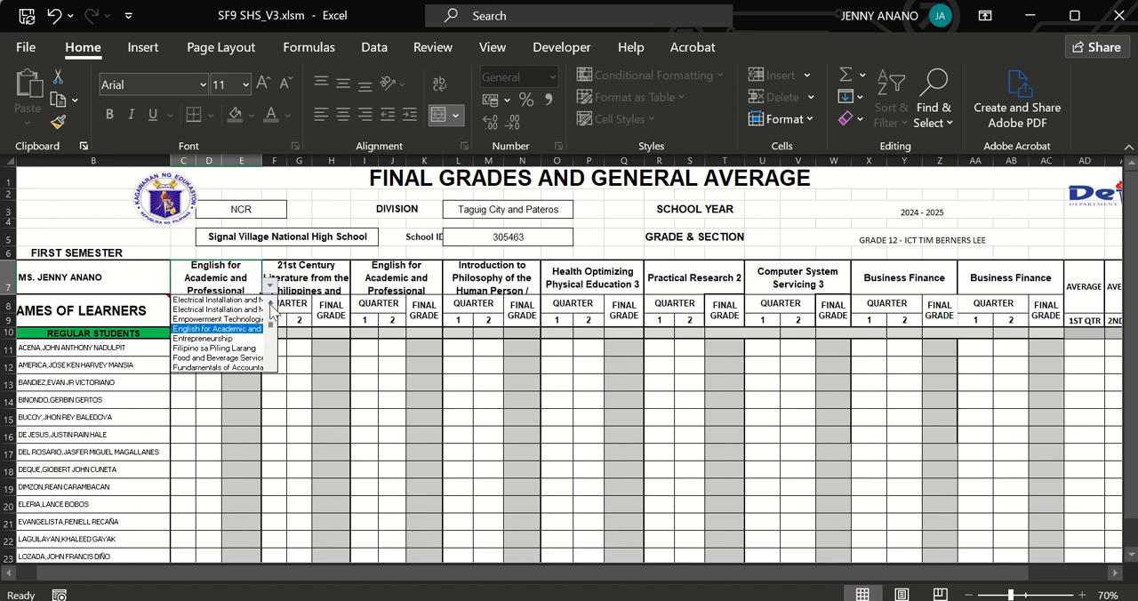
{"action": "scroll", "coordinate": [272, 311], "scroll_direction": "up", "scroll_amount": 6}
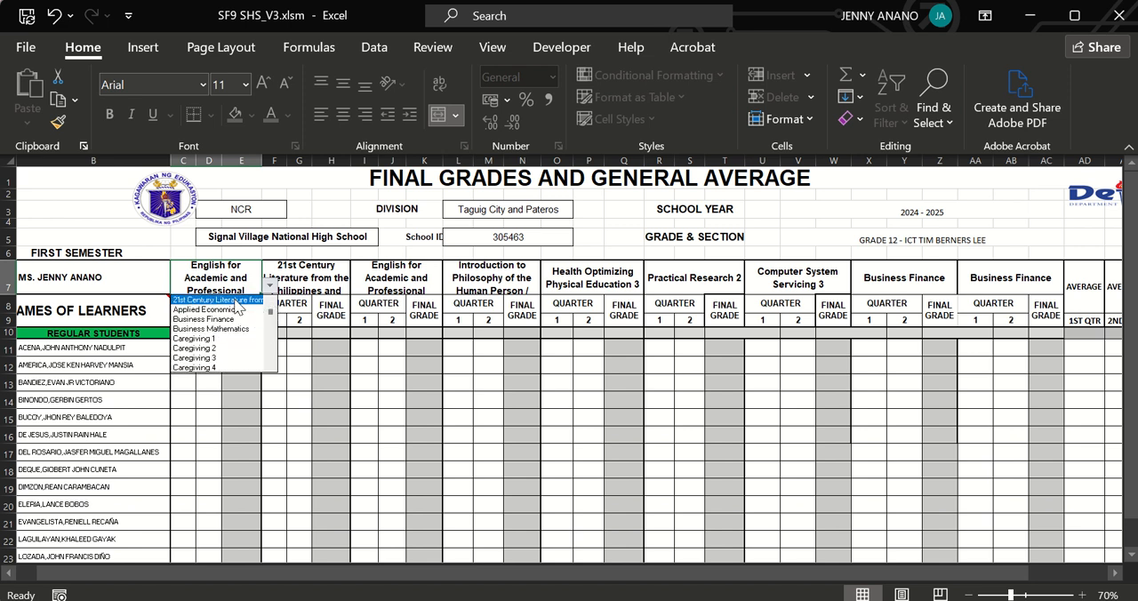
{"action": "left_click", "coordinate": [236, 300]}
Set the second subject heading to Earth and Life Science.
{"action": "left_click", "coordinate": [299, 274]}
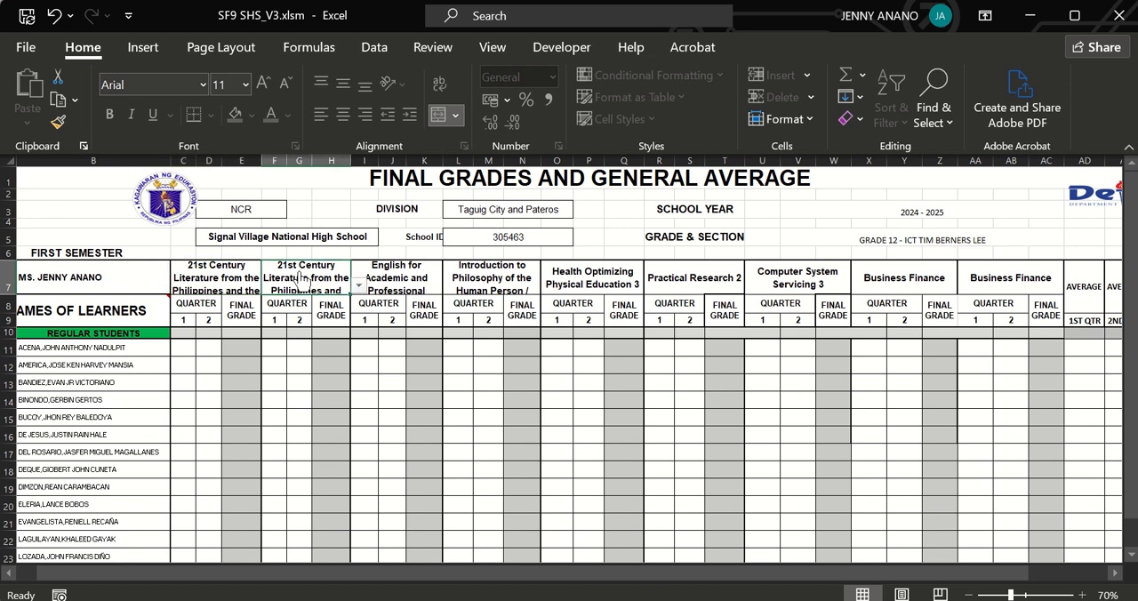
{"action": "left_click", "coordinate": [360, 286]}
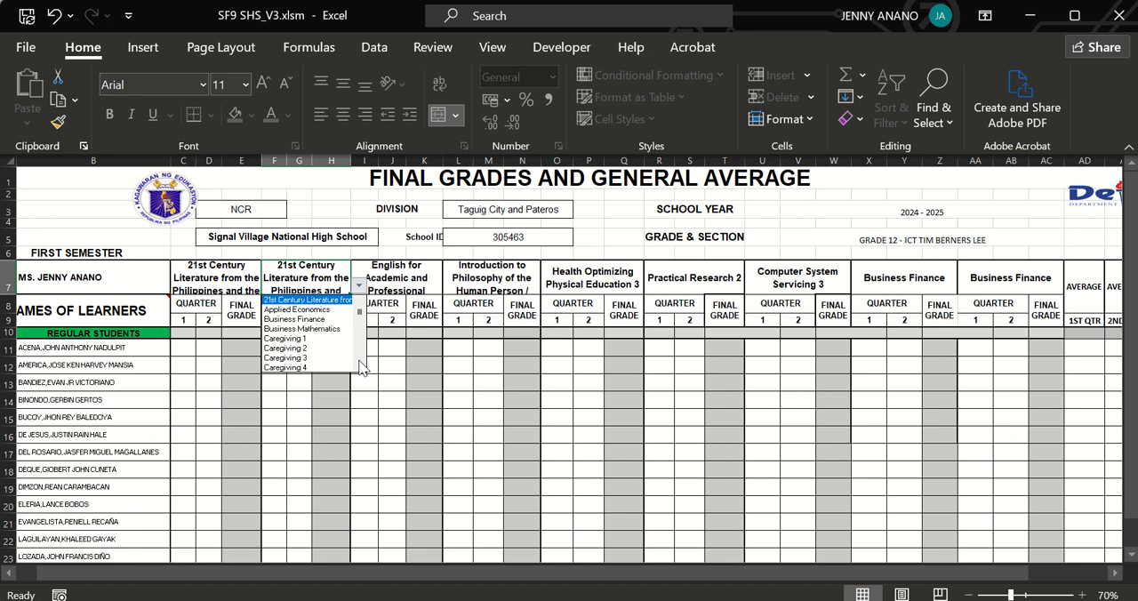
{"action": "scroll", "coordinate": [360, 366], "scroll_direction": "down", "scroll_amount": 5}
{"action": "scroll", "coordinate": [360, 367], "scroll_direction": "down", "scroll_amount": 3}
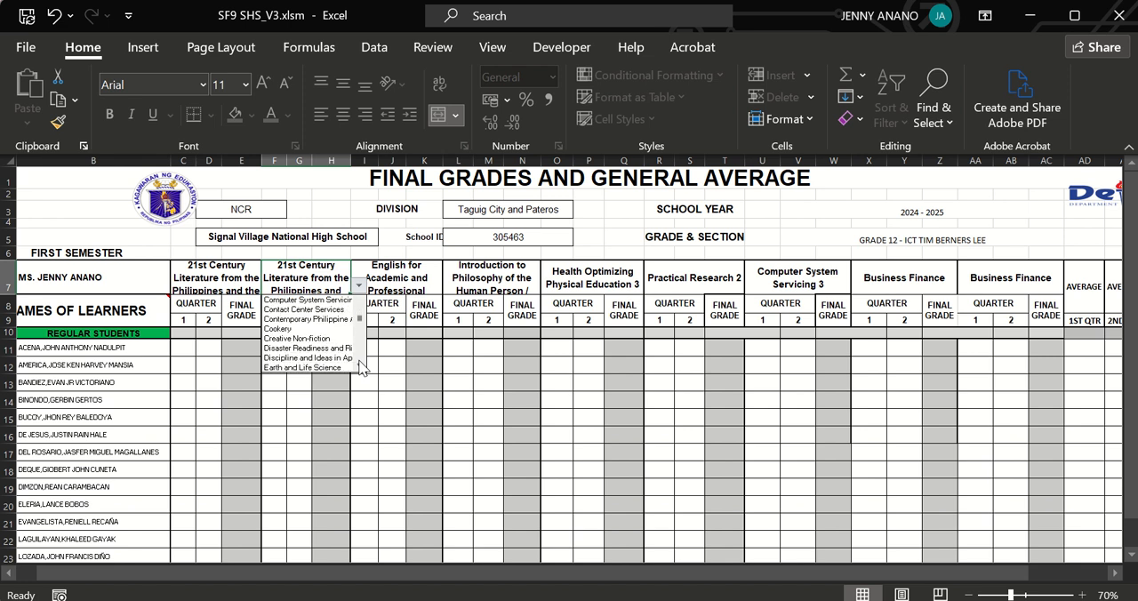
{"action": "left_click", "coordinate": [318, 339]}
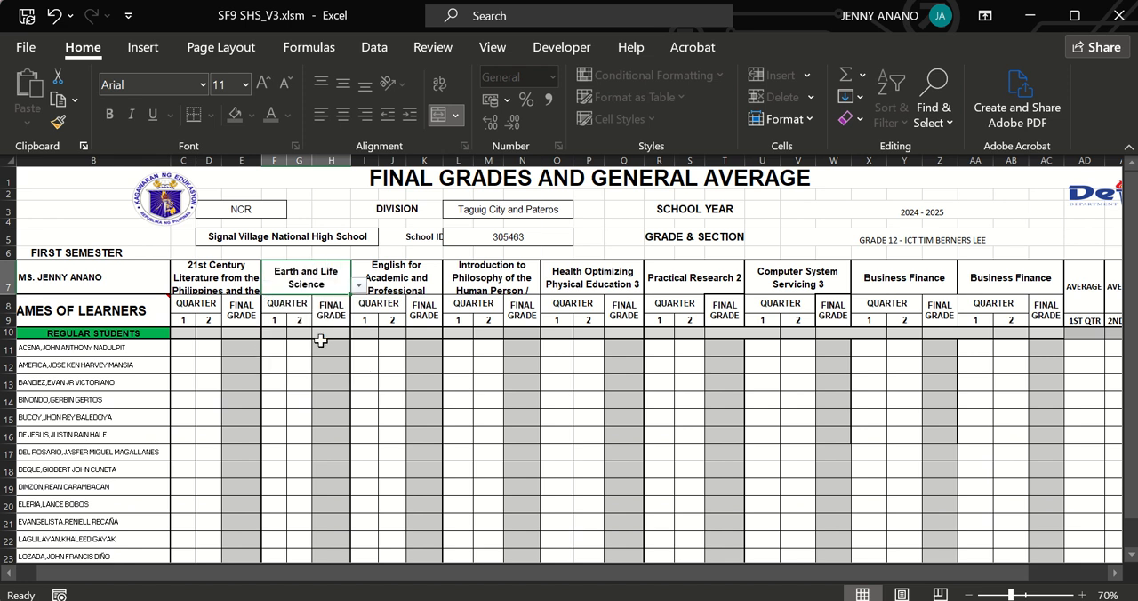
Check the remaining first-semester subject headings and the quarterly average, general average and rank columns.
{"action": "left_click", "coordinate": [494, 277]}
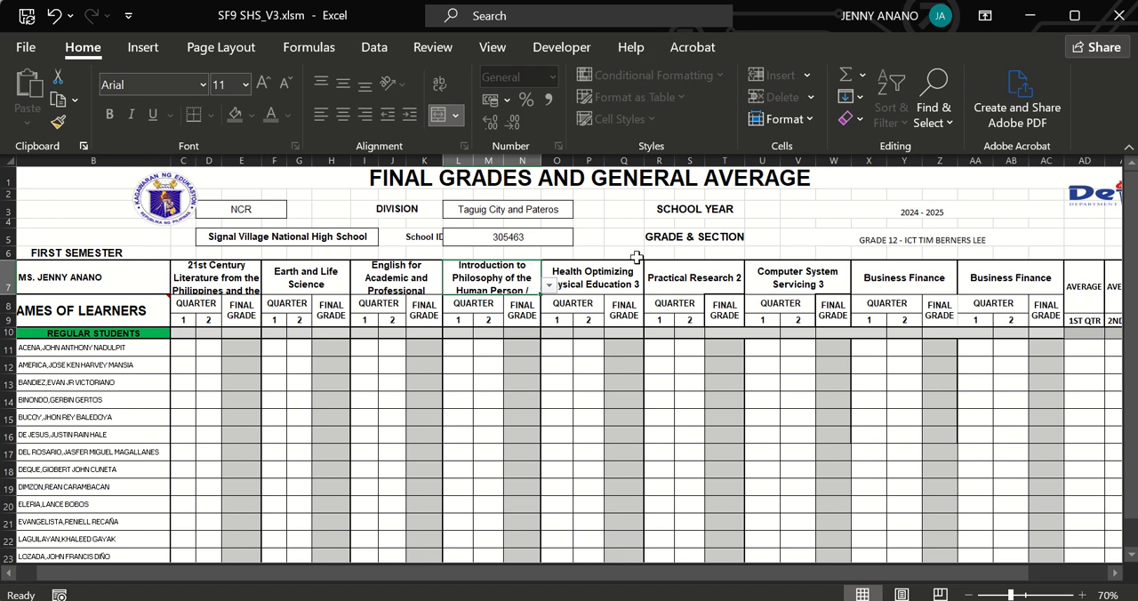
{"action": "left_click", "coordinate": [775, 283]}
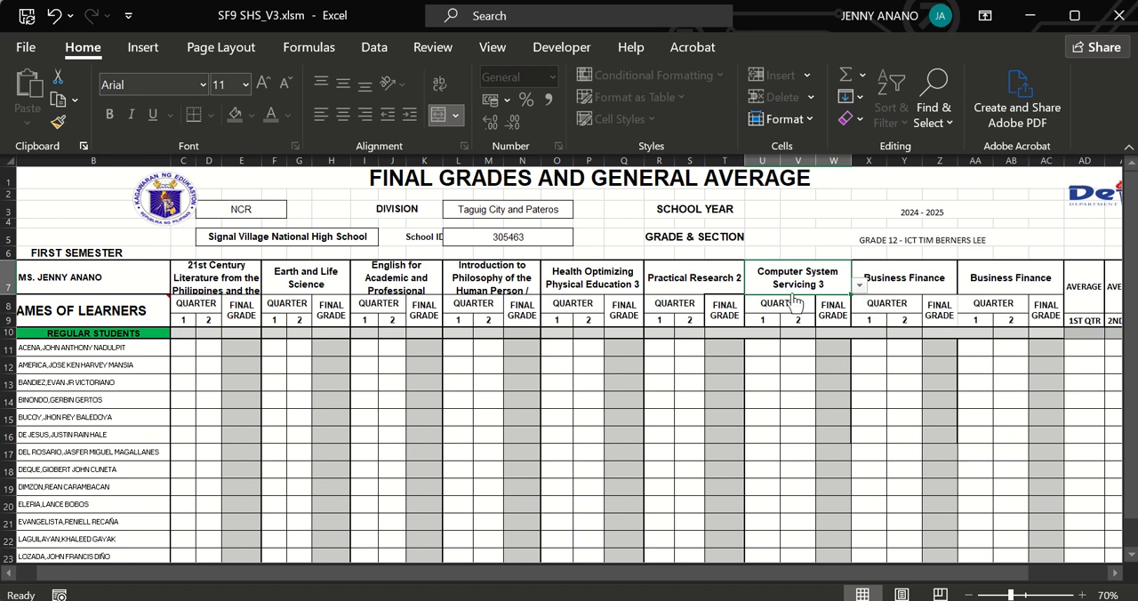
{"action": "left_click", "coordinate": [219, 285]}
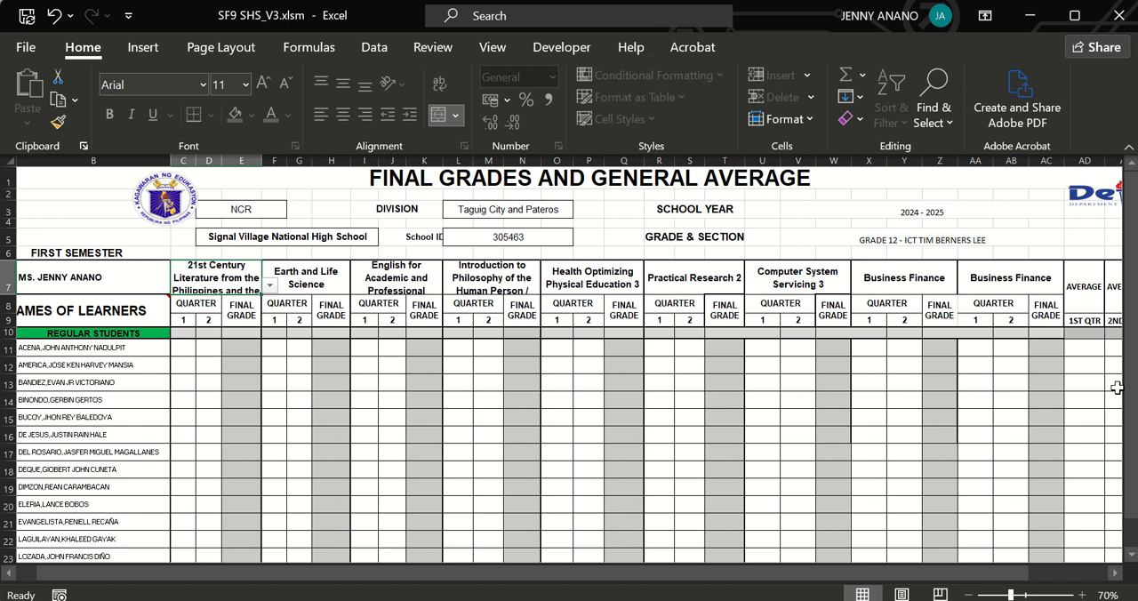
{"action": "left_click_drag", "start_coordinate": [1128, 411], "coordinate": [1116, 344]}
{"action": "left_click", "coordinate": [1117, 573]}
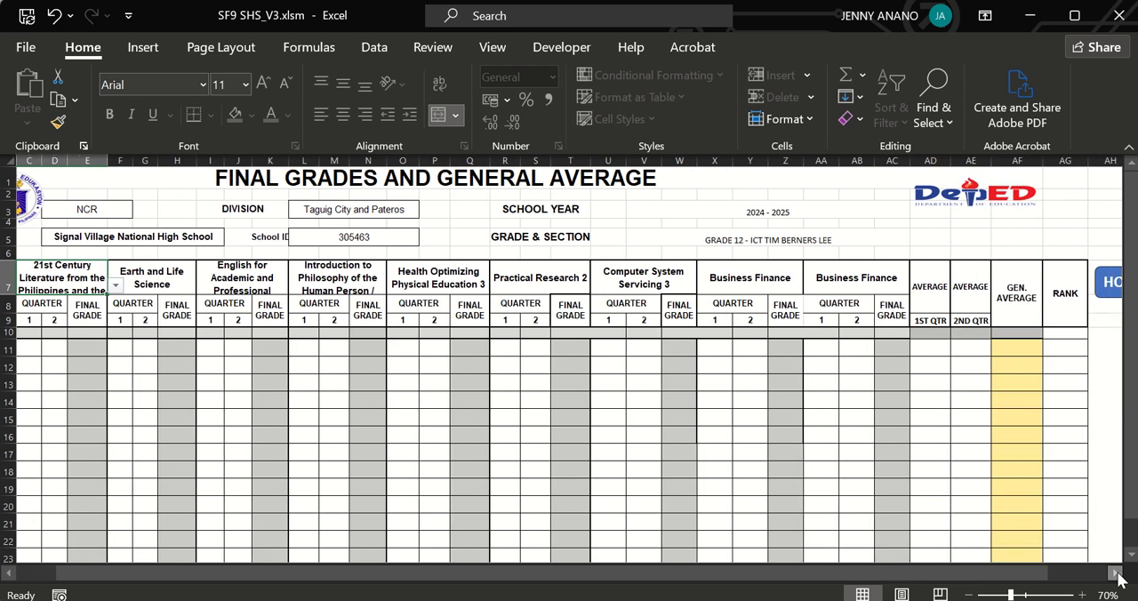
Return to the tool's home page, open the SF 9 BACK sheet and check the first-semester CORE classifications.
{"action": "left_click", "coordinate": [1104, 294]}
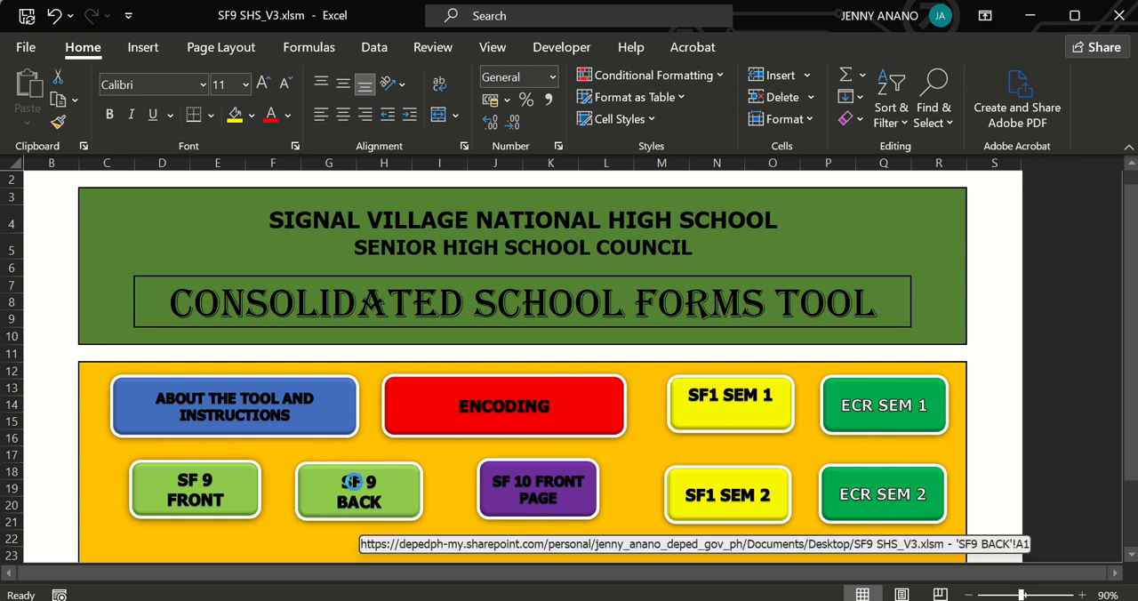
{"action": "left_click", "coordinate": [353, 482]}
{"action": "left_click", "coordinate": [62, 237]}
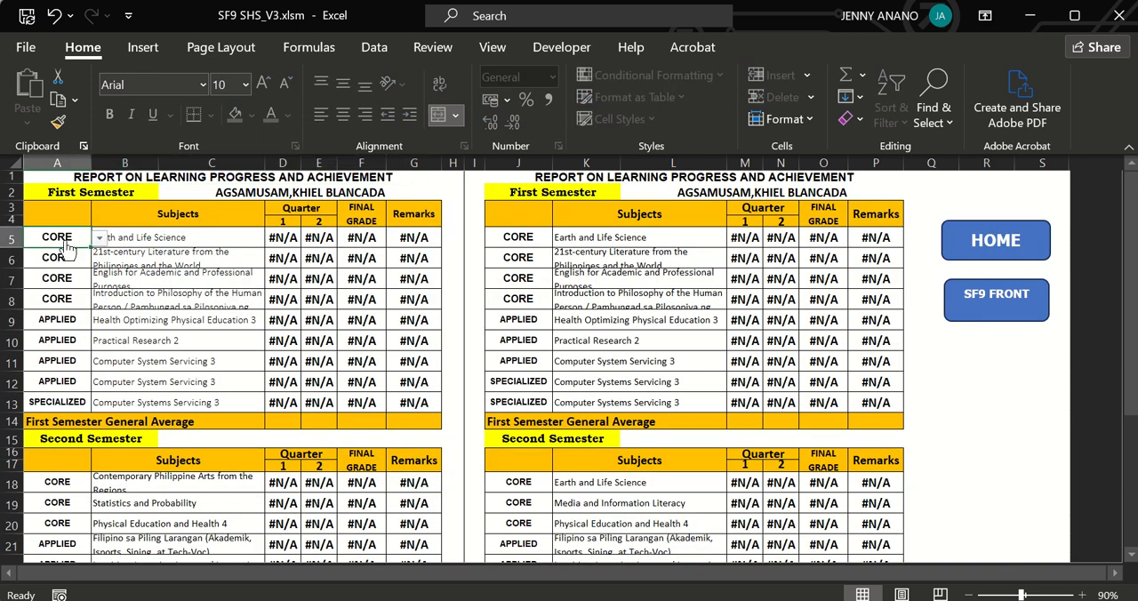
{"action": "left_click", "coordinate": [61, 296]}
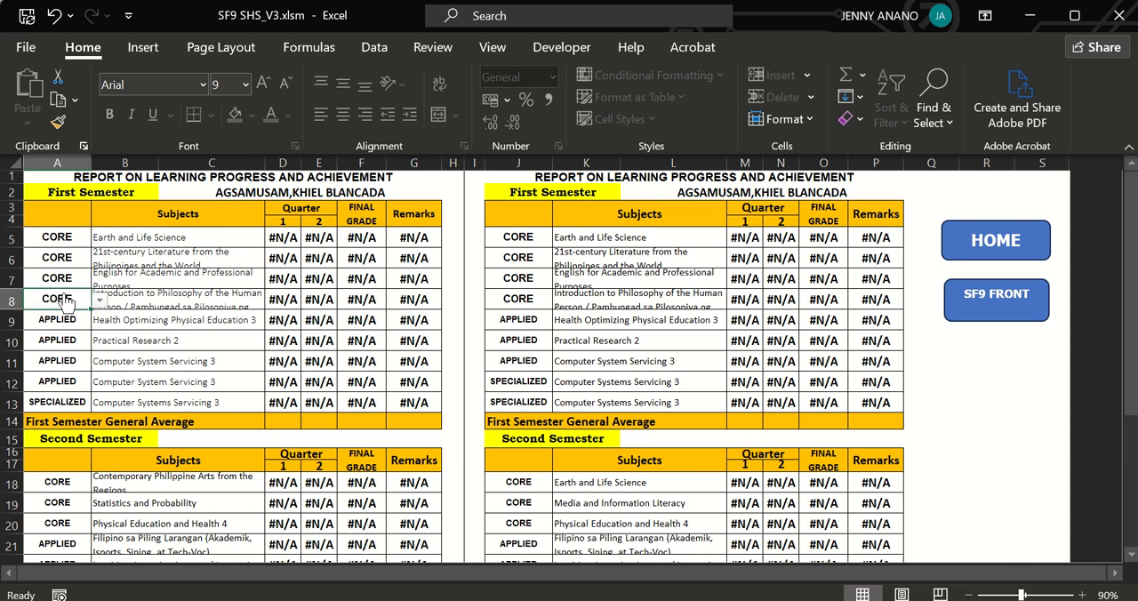
Try to change the classification of Health Optimizing Physical Education 3 in the first semester to SPECIALIZED.
{"action": "left_click", "coordinate": [62, 319]}
{"action": "key", "text": "alt+Down"}
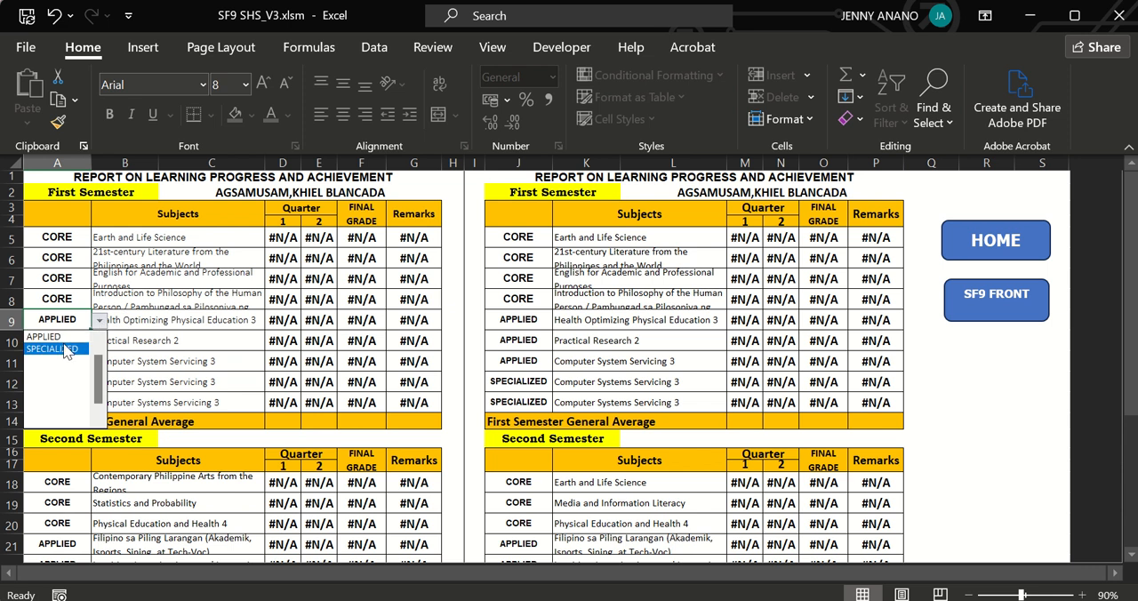
{"action": "left_click", "coordinate": [69, 348]}
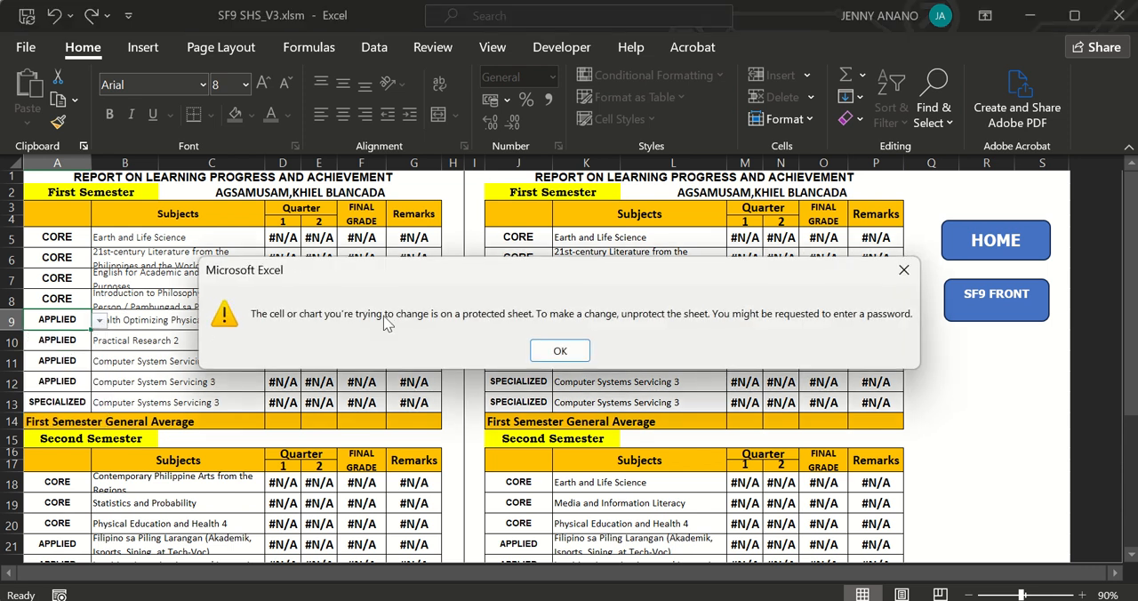
{"action": "left_click", "coordinate": [563, 352]}
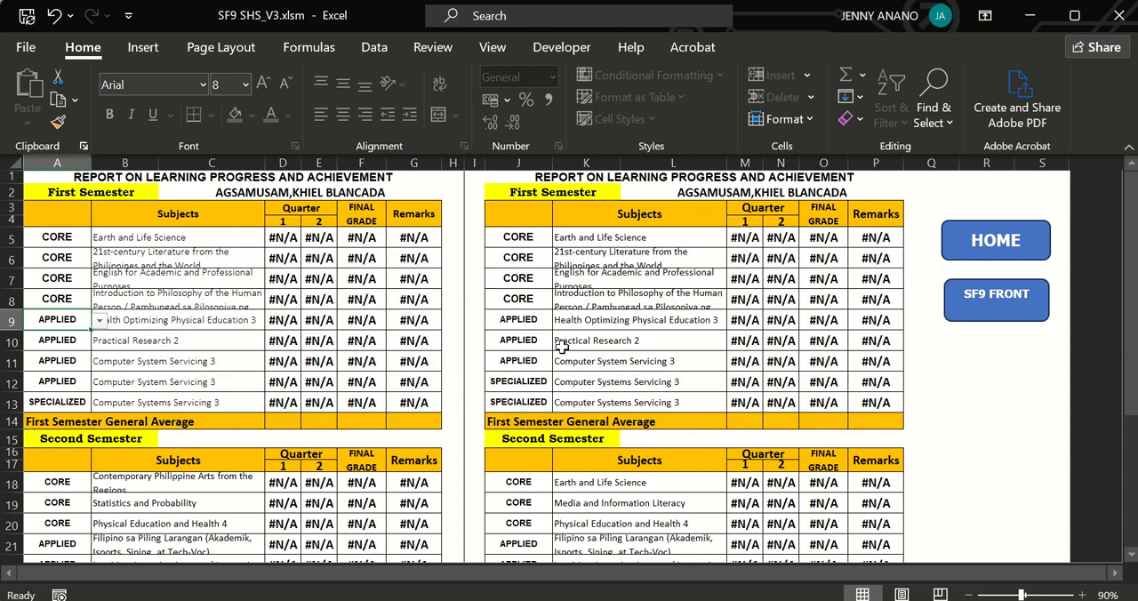
Try to change the first core subject of the first semester from Earth and Life Science to Electrical Installation and Maintenace 1.
{"action": "left_click", "coordinate": [63, 358]}
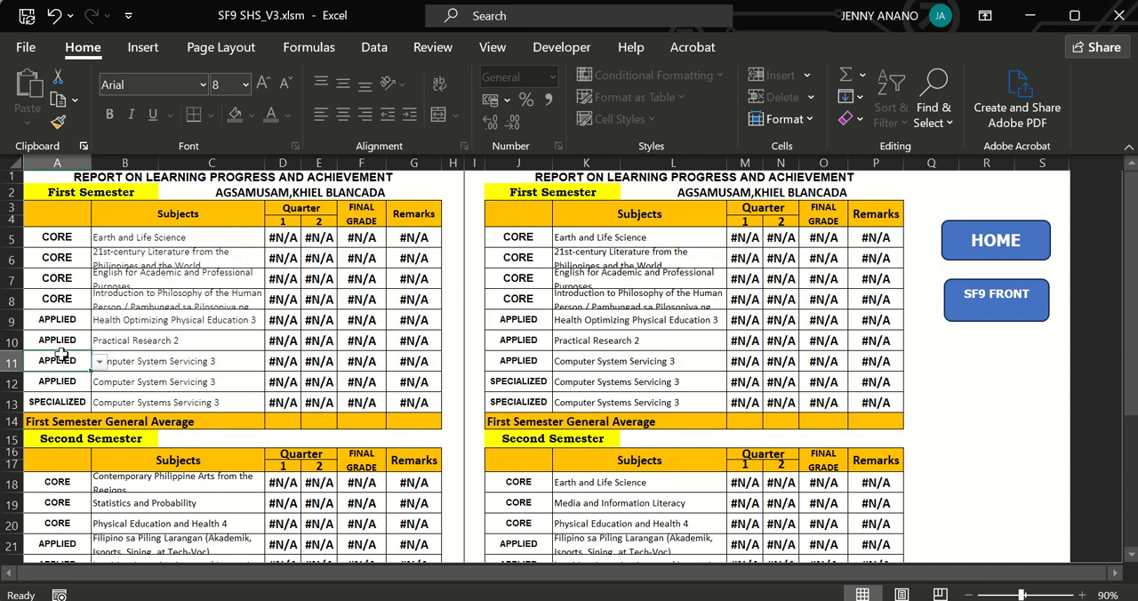
{"action": "left_click", "coordinate": [64, 238]}
{"action": "left_click", "coordinate": [135, 240]}
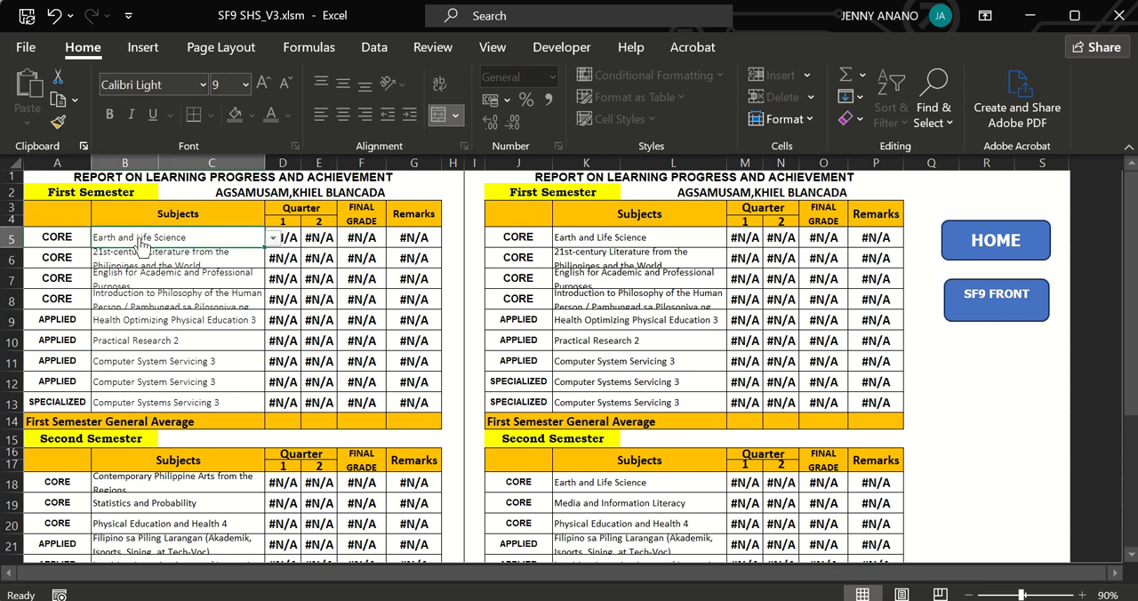
{"action": "key", "text": "alt+Down"}
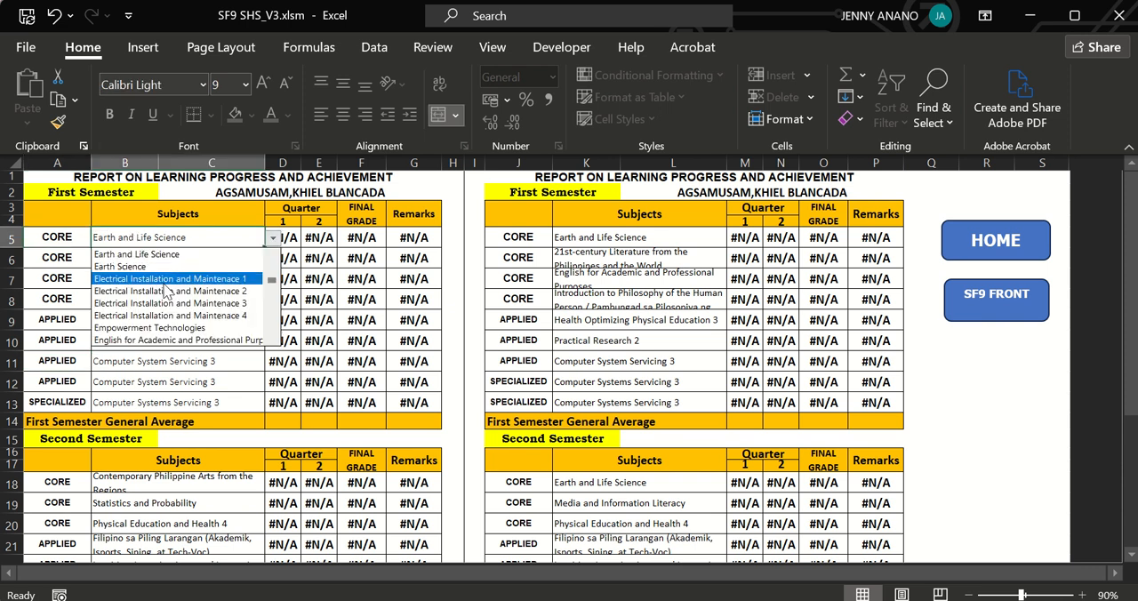
{"action": "left_click", "coordinate": [164, 285]}
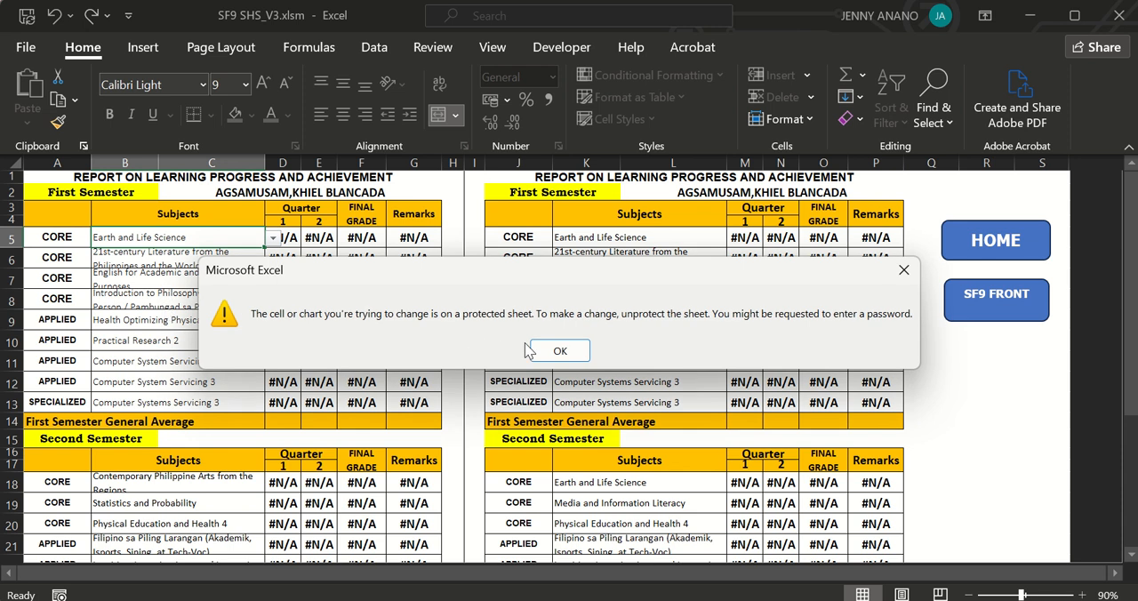
{"action": "left_click", "coordinate": [557, 351]}
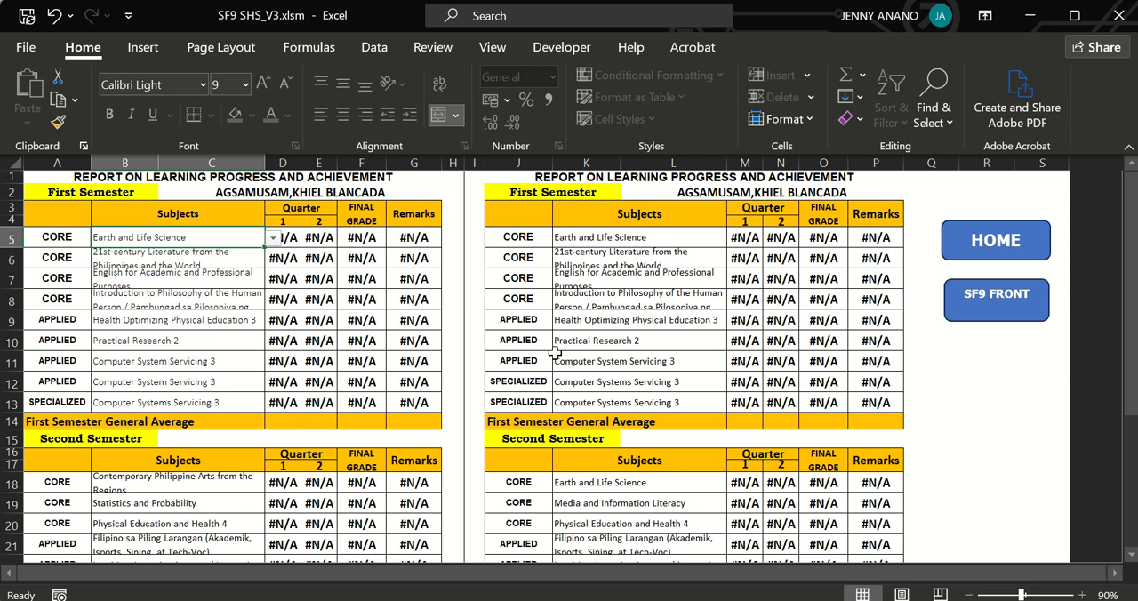
Return to the tool's home page, open ECR SEM 1 and enter 90 as the first learner's first-quarter 21st Century Literature grade.
{"action": "left_click", "coordinate": [992, 256]}
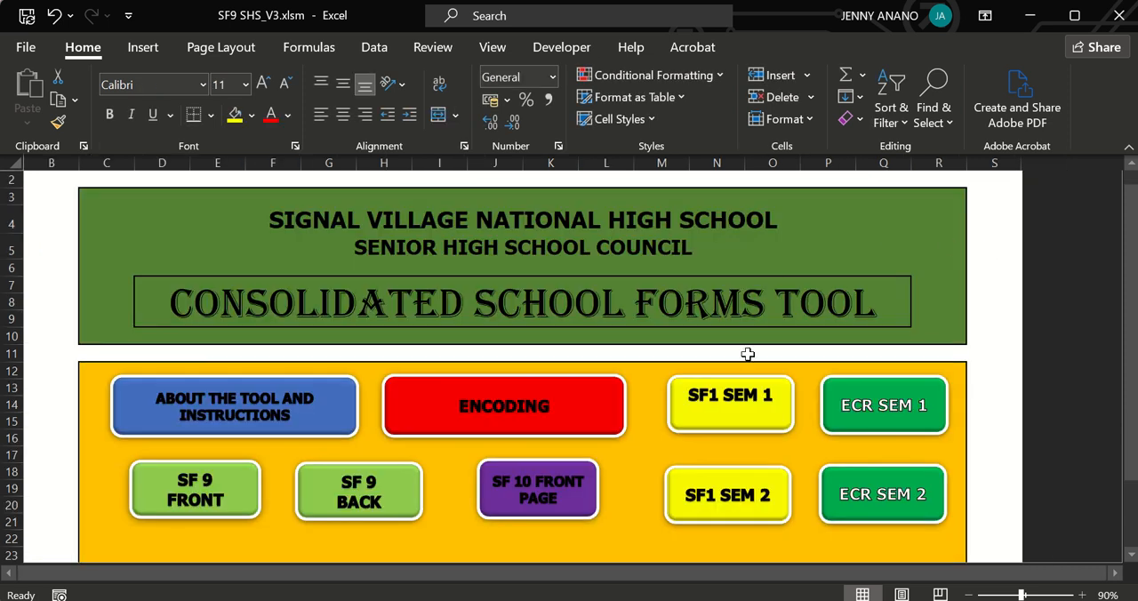
{"action": "left_click", "coordinate": [861, 419]}
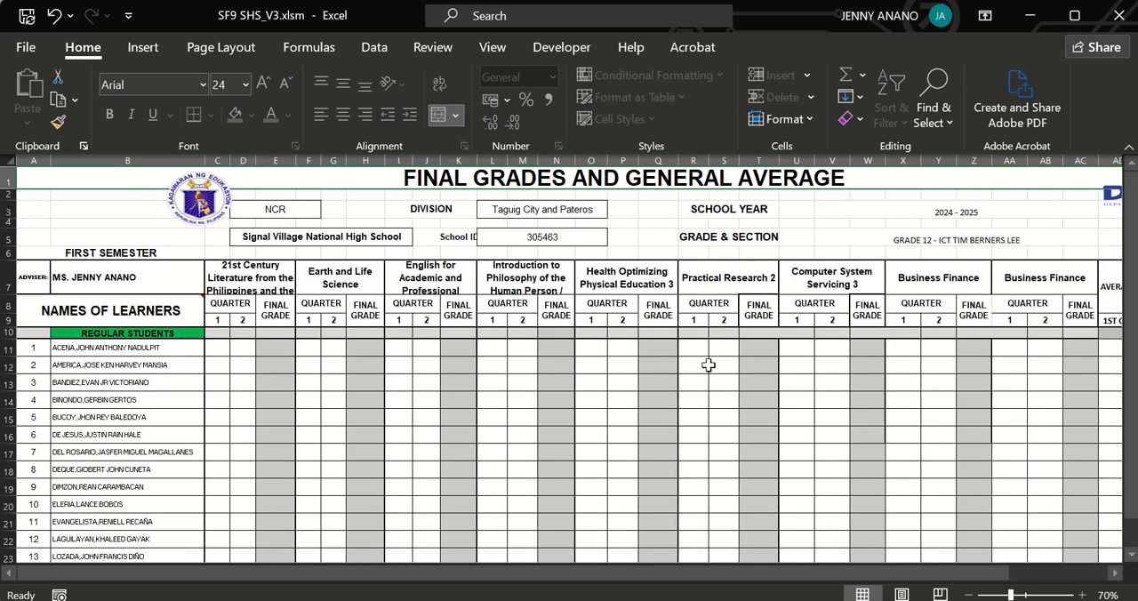
{"action": "left_click", "coordinate": [221, 347]}
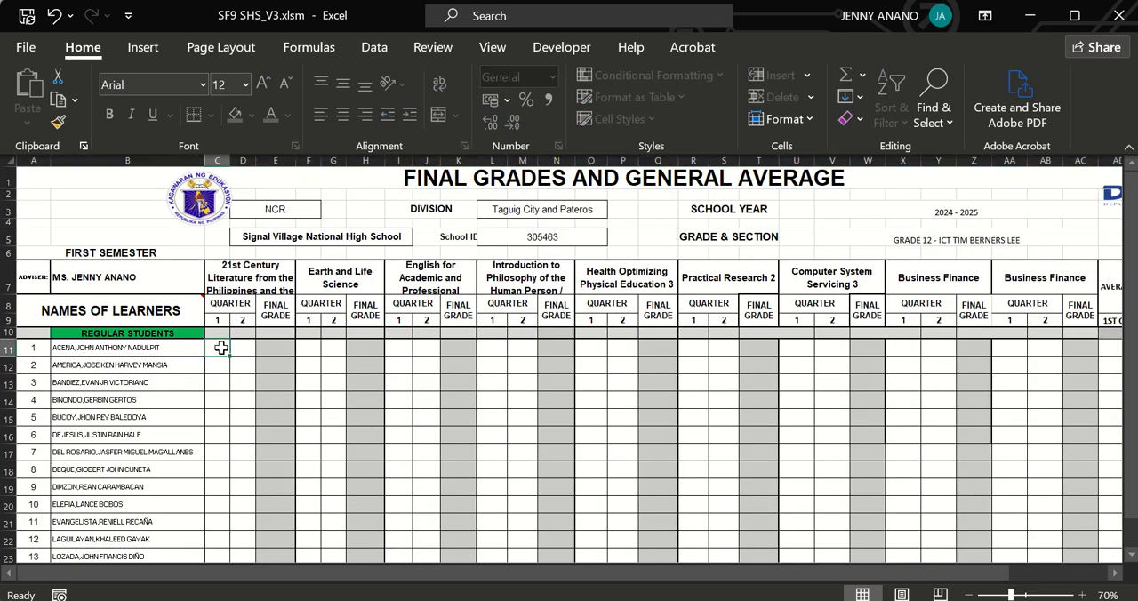
{"action": "type", "text": "90"}
{"action": "key", "text": "Tab"}
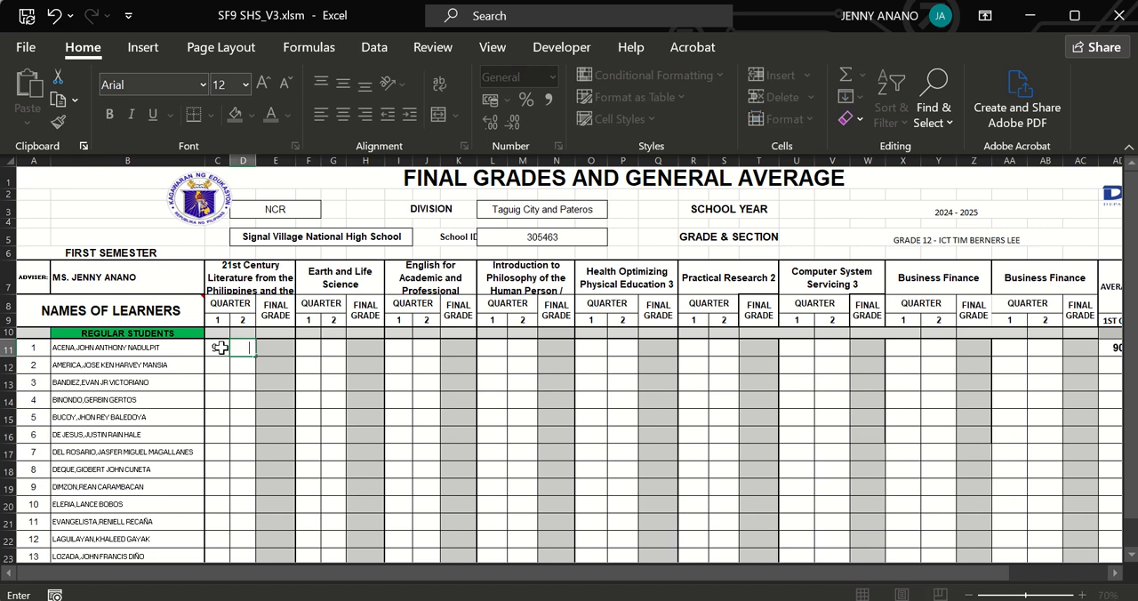
{"action": "key", "text": "Tab"}
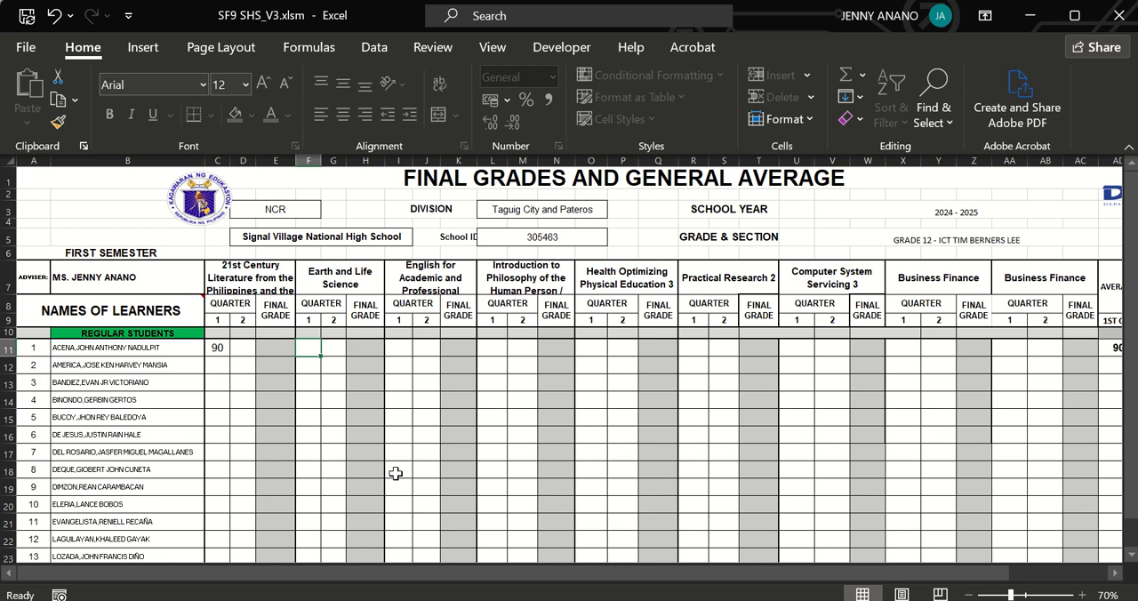
Enter 90 as the first learner's first-quarter Earth and Life Science grade and clear the stray second-quarter entry.
{"action": "type", "text": "90"}
{"action": "key", "text": "Tab"}
{"action": "type", "text": "88"}
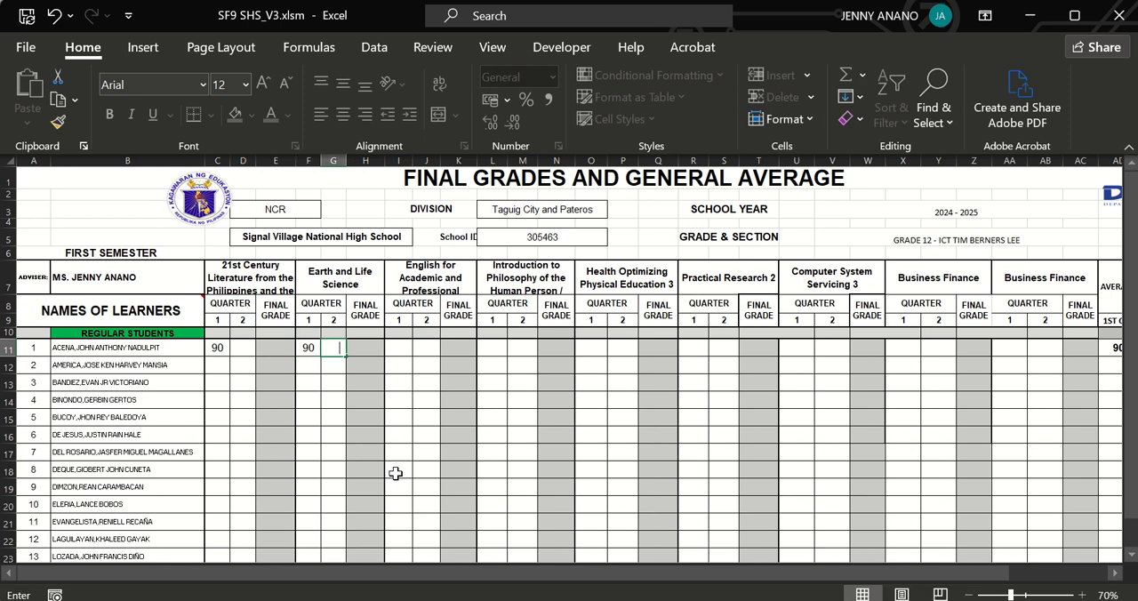
{"action": "key", "text": "Tab"}
{"action": "key", "text": "Left"}
{"action": "key", "text": "Left"}
{"action": "key", "text": "Delete"}
{"action": "key", "text": "Right"}
{"action": "key", "text": "Right"}
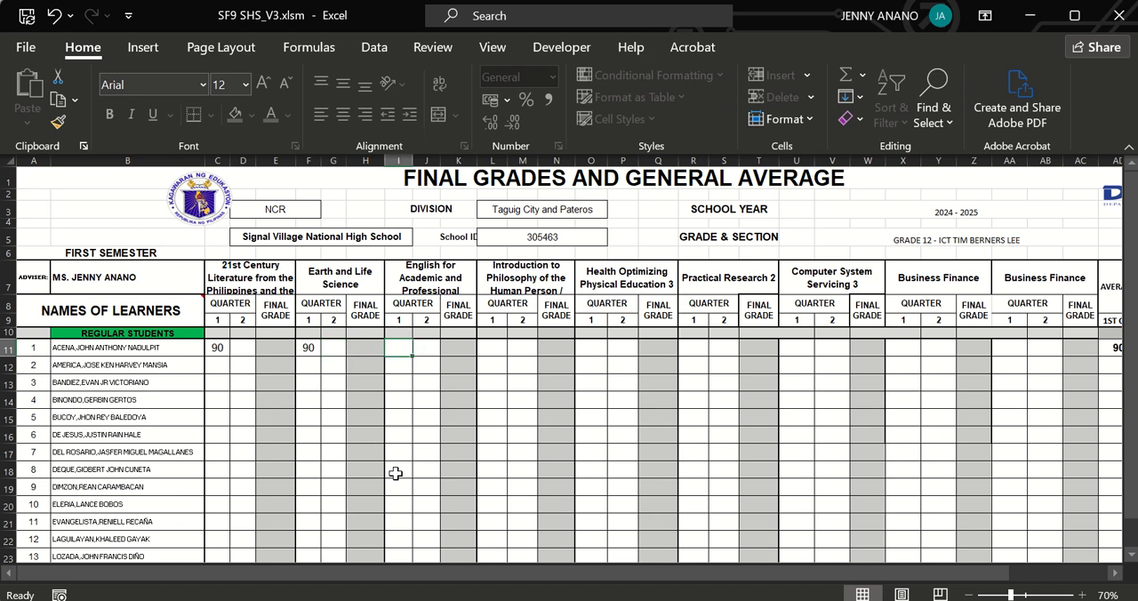
Enter first-quarter grades of 88 for English for Academic and Professional and 91 for Introduction to Philosophy, clearing the misplaced second-quarter grade.
{"action": "type", "text": "88"}
{"action": "key", "text": "Tab"}
{"action": "type", "text": "91"}
{"action": "key", "text": "Tab"}
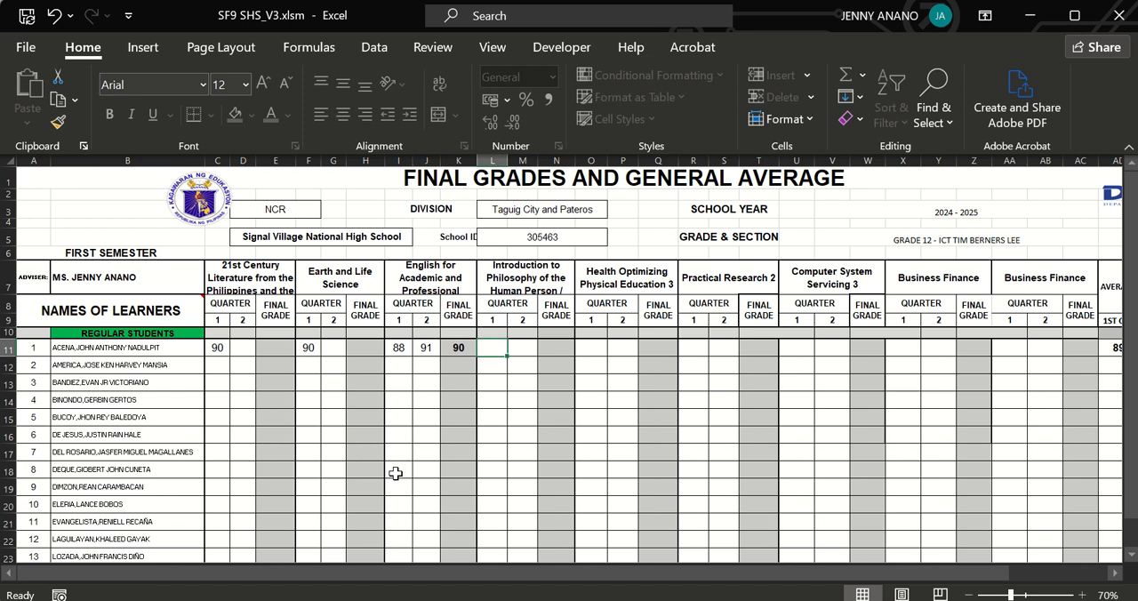
{"action": "left_click", "coordinate": [428, 350]}
{"action": "key", "text": "Delete"}
{"action": "key", "text": "Tab"}
{"action": "type", "text": "91"}
{"action": "key", "text": "Tab"}
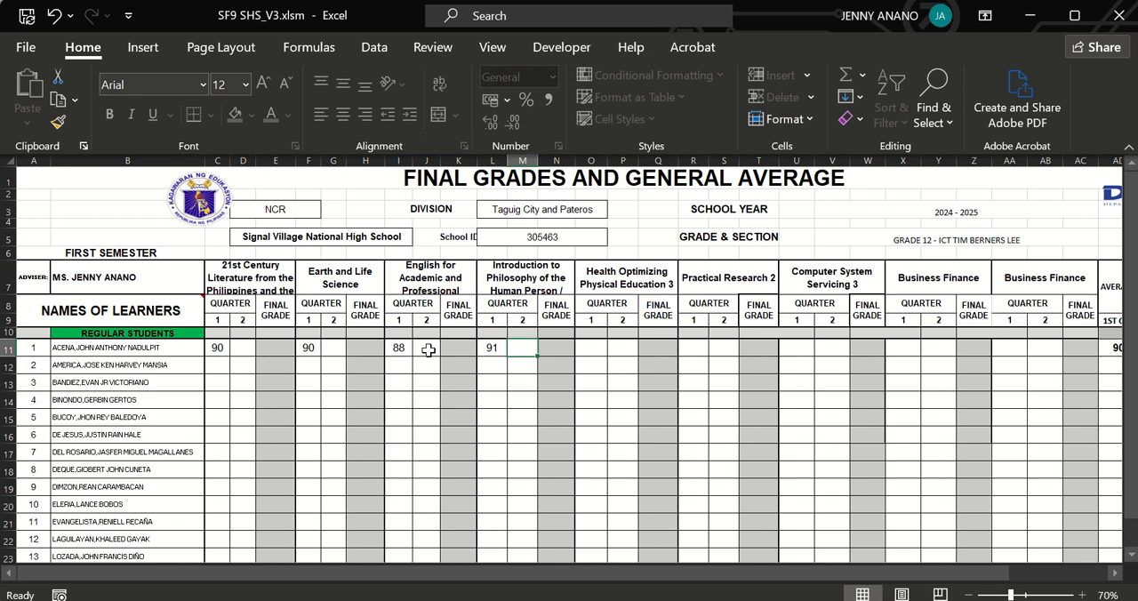
Enter 92 as the first-quarter Health Optimizing Physical Education 3 grade and keep the second-quarter Philosophy grade empty.
{"action": "type", "text": "92"}
{"action": "key", "text": "Tab"}
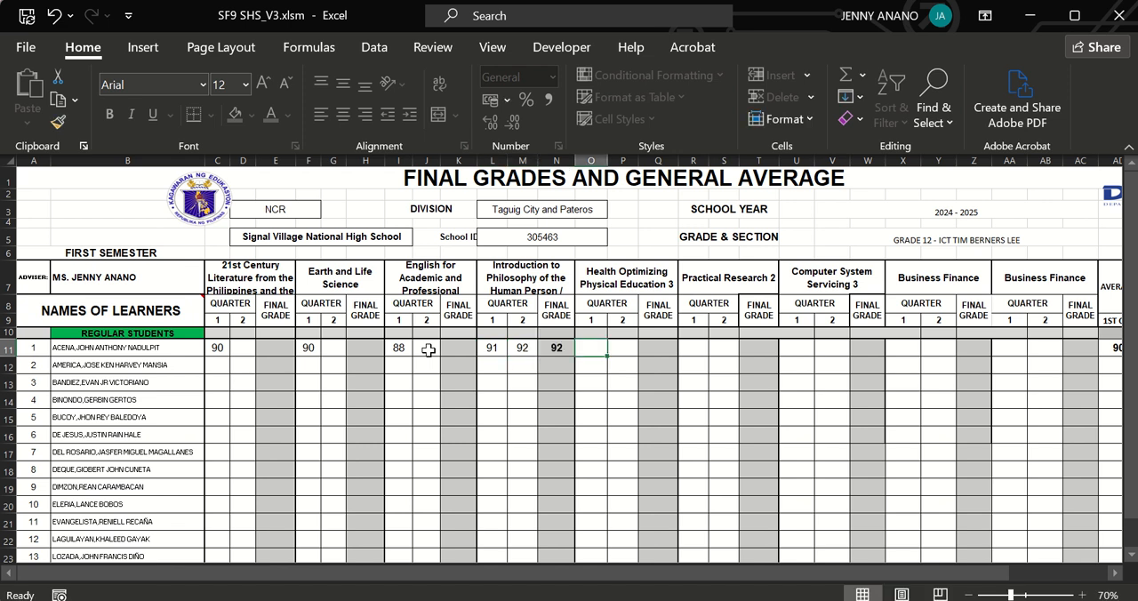
{"action": "left_click", "coordinate": [521, 348]}
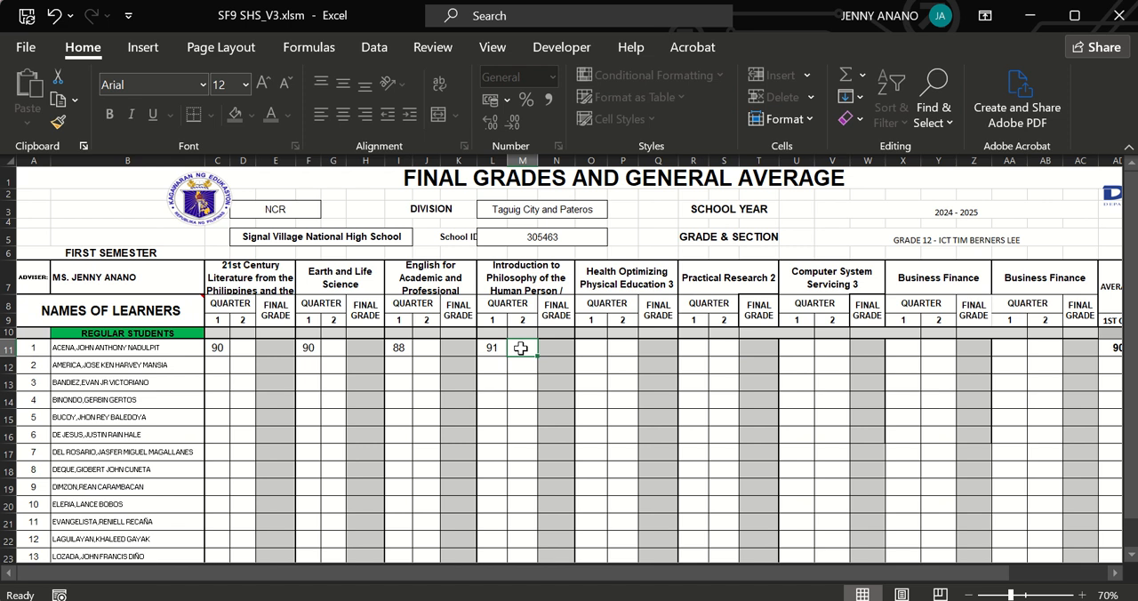
{"action": "key", "text": "Tab"}
{"action": "type", "text": "92"}
{"action": "key", "text": "Tab"}
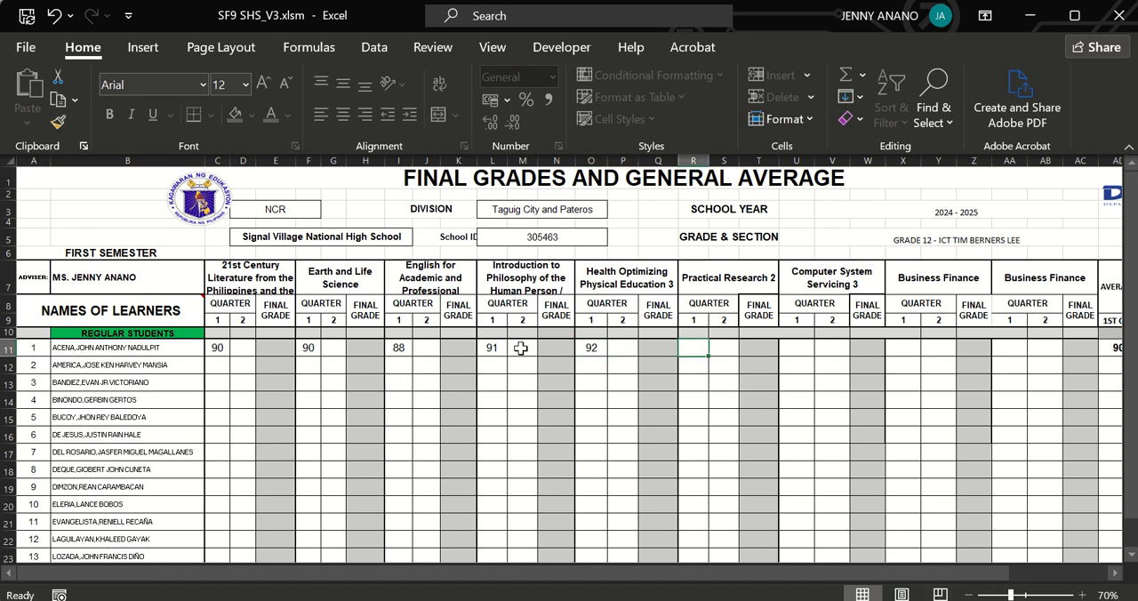
Enter the learner's first-quarter grades of 94 for Practical Research 2 and 87 for Computer System Servicing 3.
{"action": "type", "text": "9"}
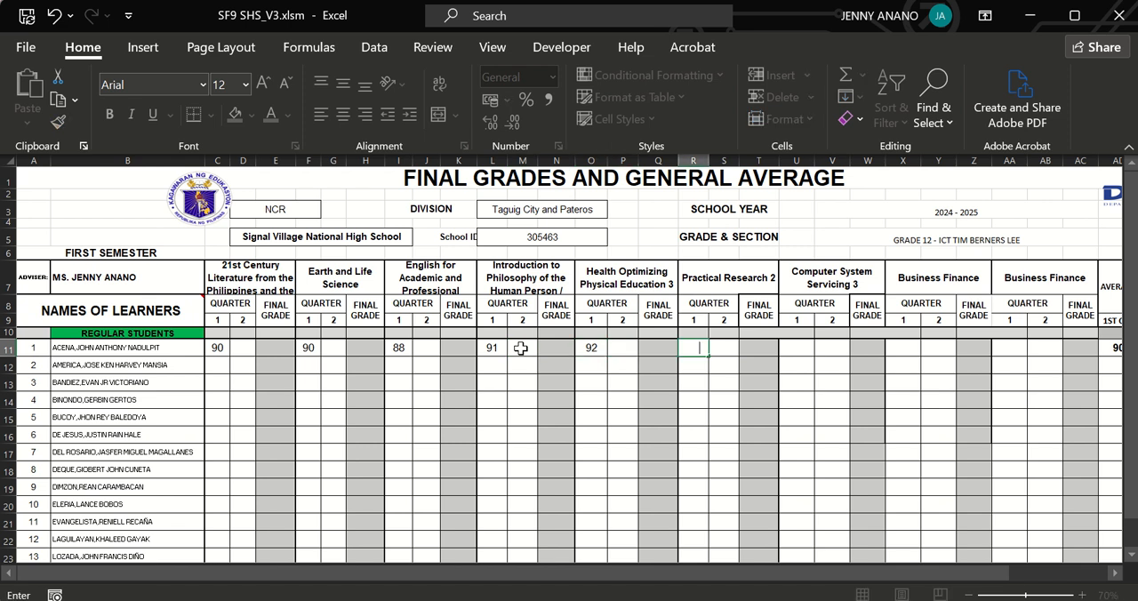
{"action": "type", "text": "4"}
{"action": "key", "text": "Tab"}
{"action": "key", "text": "Tab"}
{"action": "type", "text": "87"}
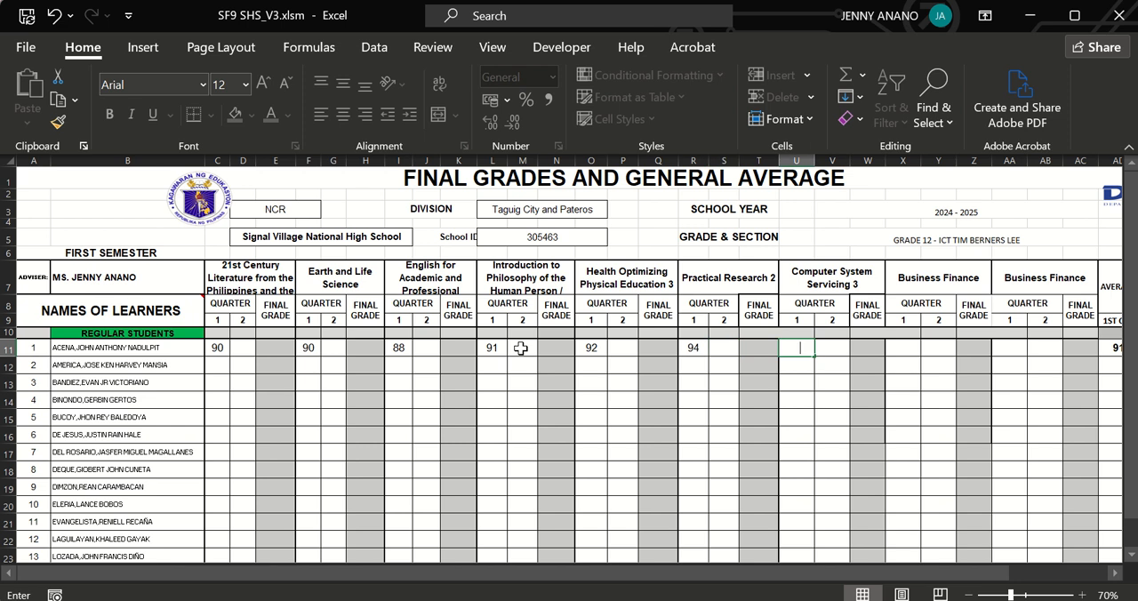
{"action": "key", "text": "Tab"}
Enter first-quarter grades of 87 and 86 in the two Business Finance subjects for the first learner.
{"action": "key", "text": "Tab"}
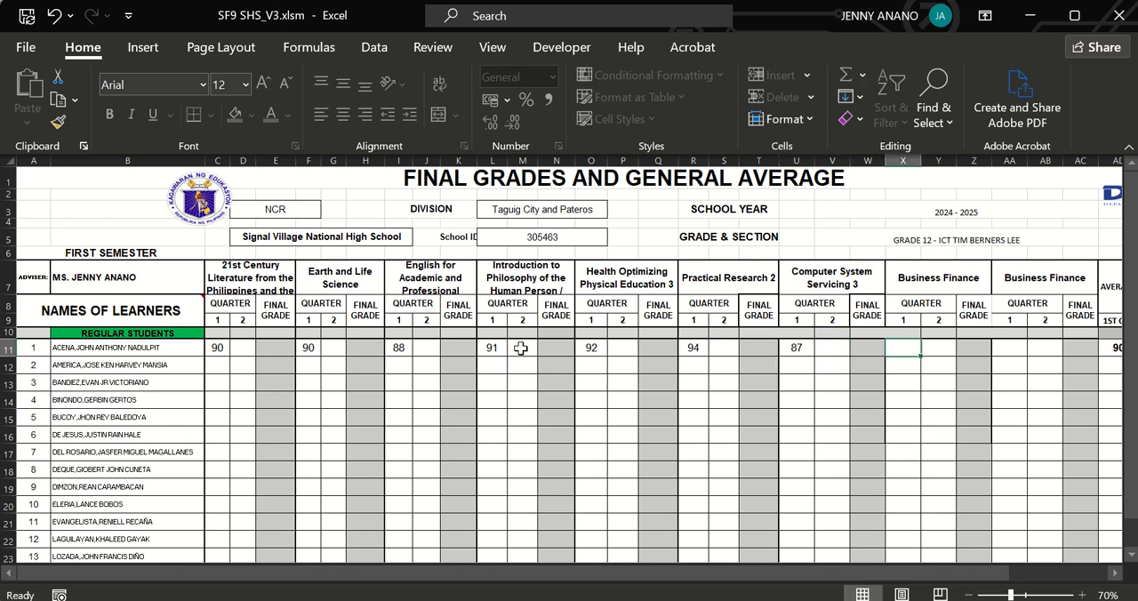
{"action": "type", "text": "87"}
{"action": "key", "text": "Tab"}
{"action": "key", "text": "Tab"}
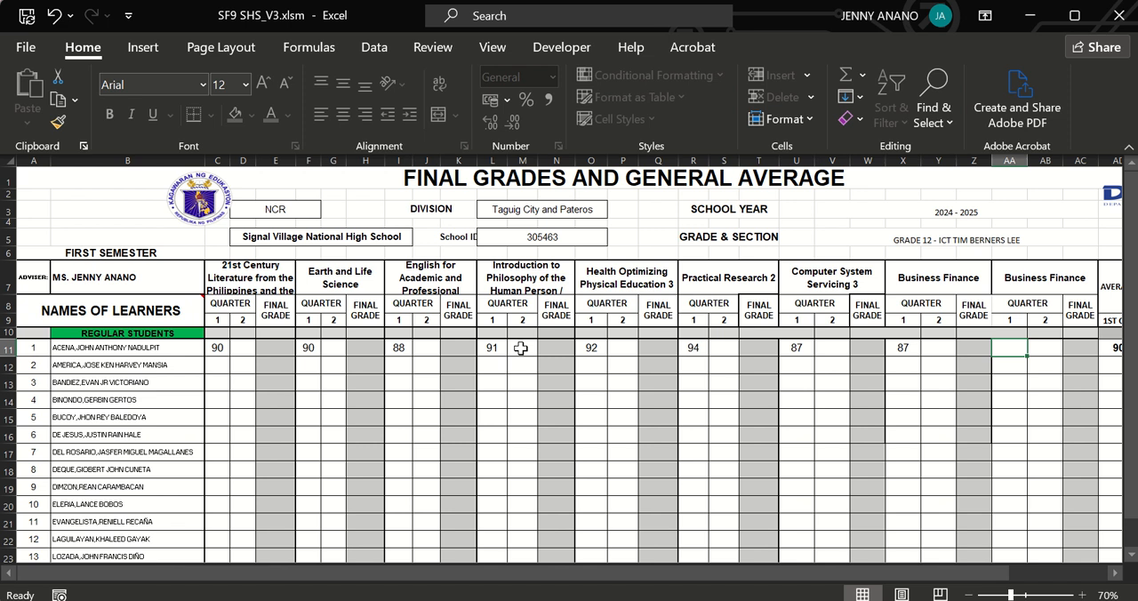
{"action": "key", "text": "BackSpace"}
{"action": "type", "text": "86"}
Check the first learner's quarterly average, general average and rank in ECR SEM 1.
{"action": "key", "text": "Tab"}
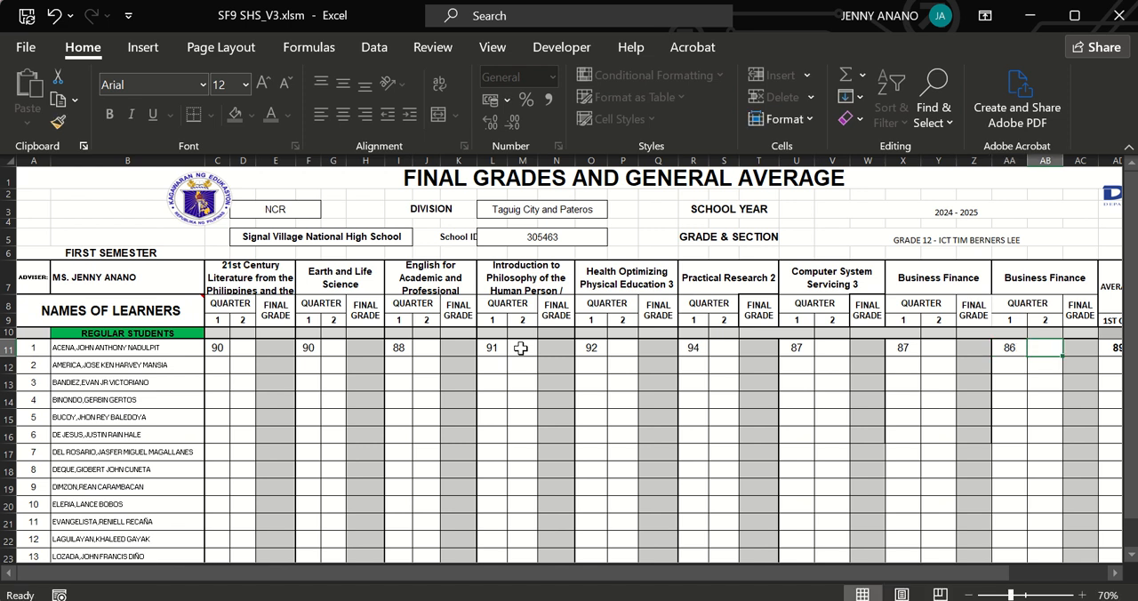
{"action": "key", "text": "Tab"}
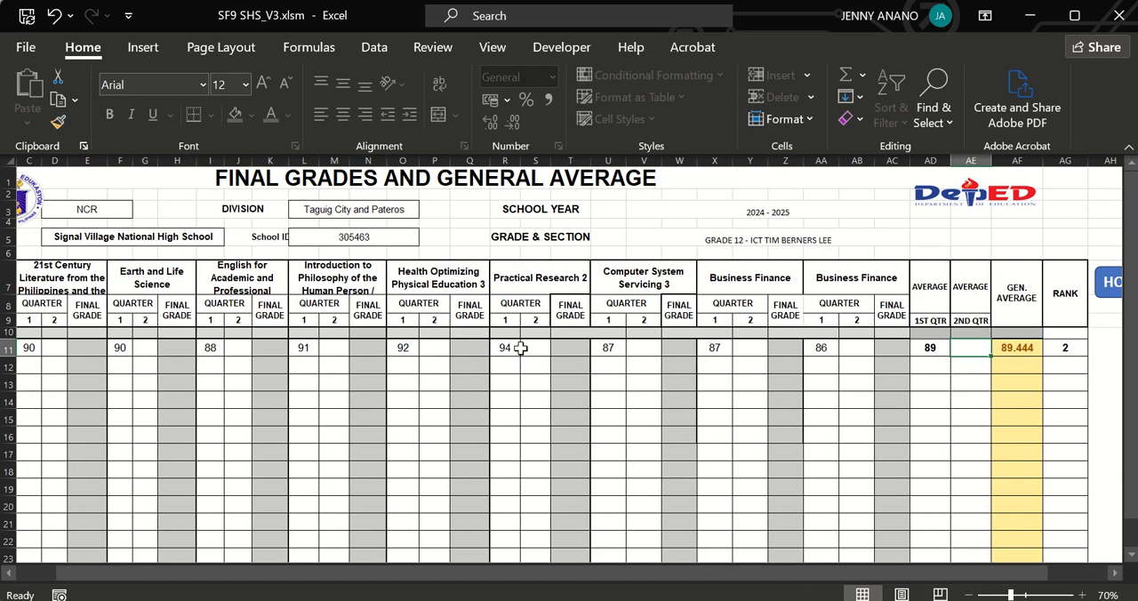
{"action": "left_click", "coordinate": [1003, 348]}
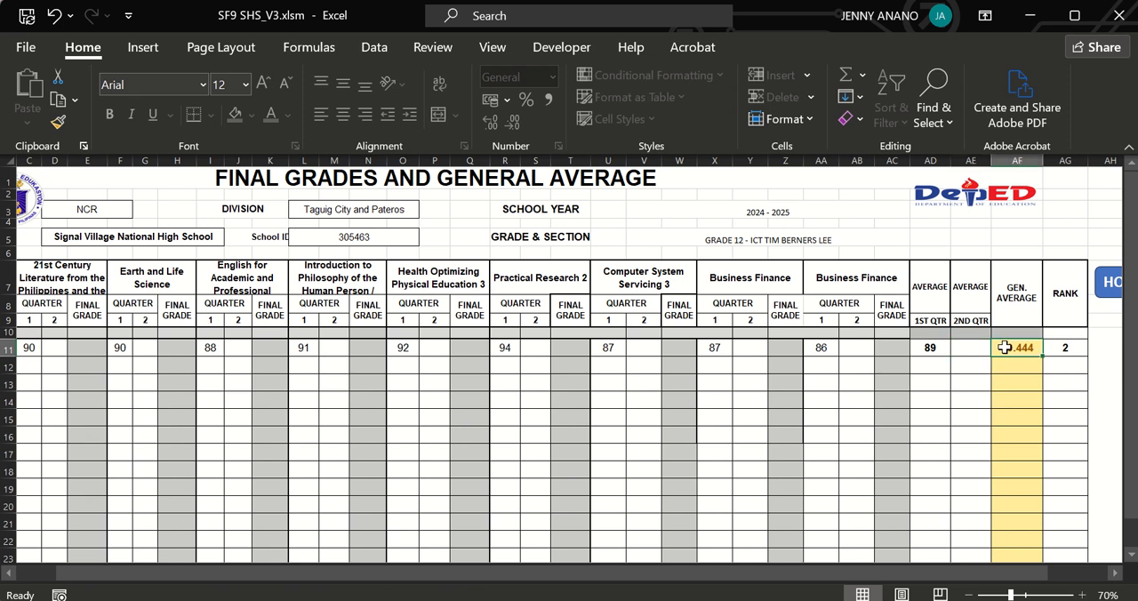
{"action": "left_click", "coordinate": [1054, 348]}
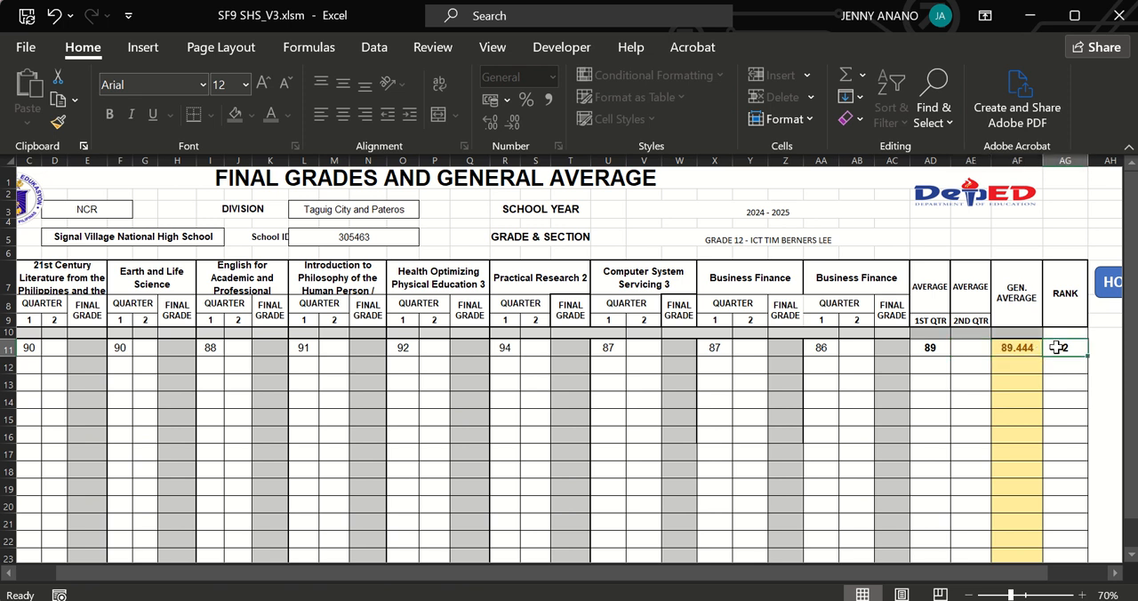
Open the SF 9 BACK sheet from the home page, choose the first listed learner for the first report and check the first-semester general average row.
{"action": "left_click", "coordinate": [1108, 293]}
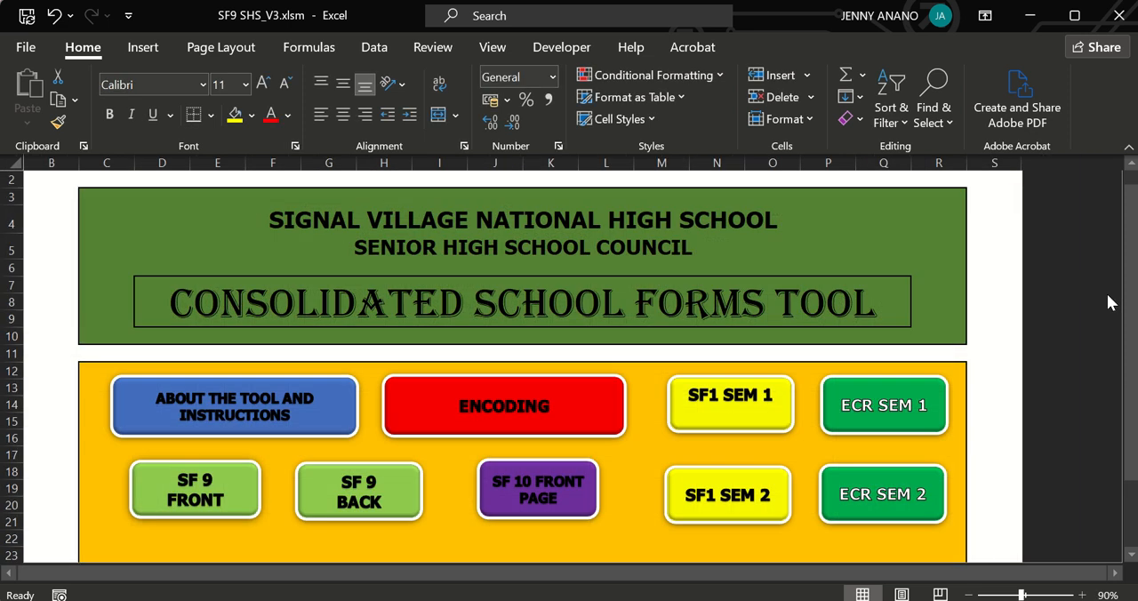
{"action": "left_click", "coordinate": [380, 495]}
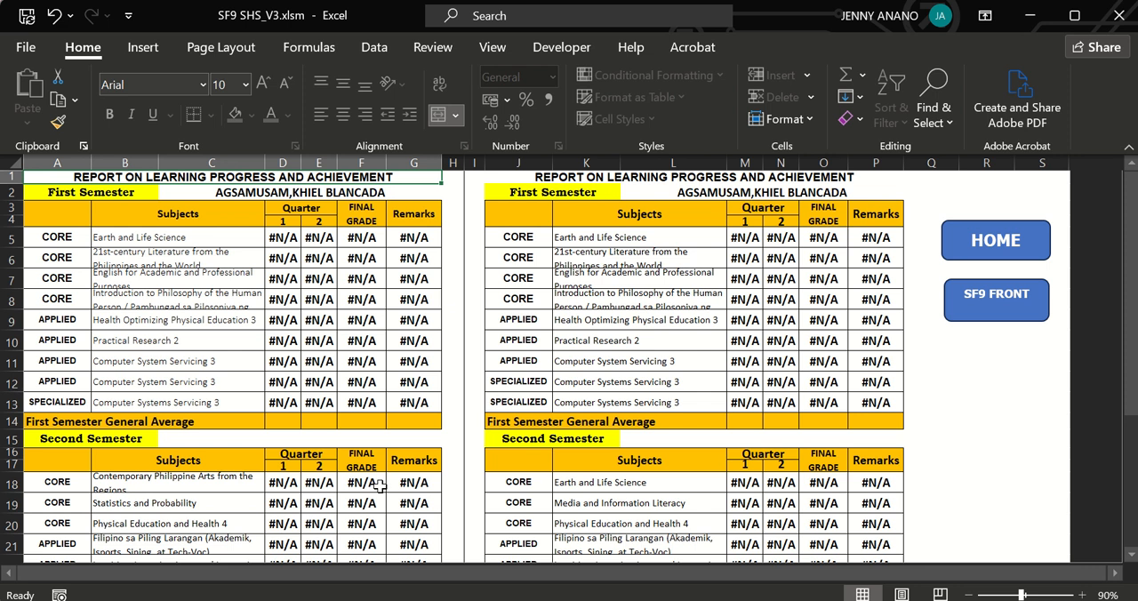
{"action": "left_click", "coordinate": [400, 199]}
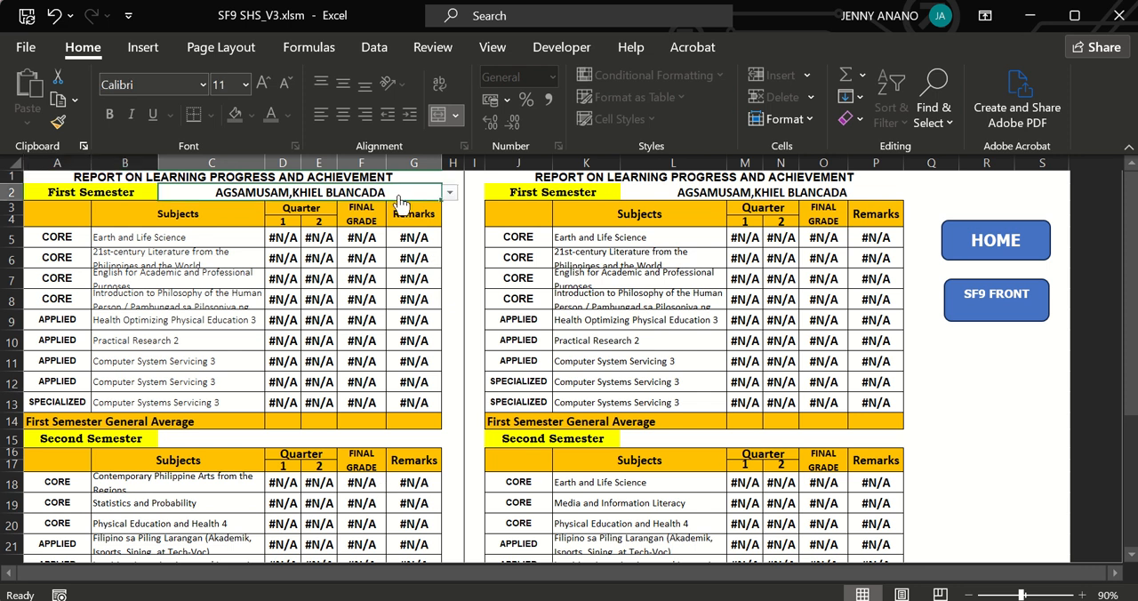
{"action": "left_click", "coordinate": [449, 193]}
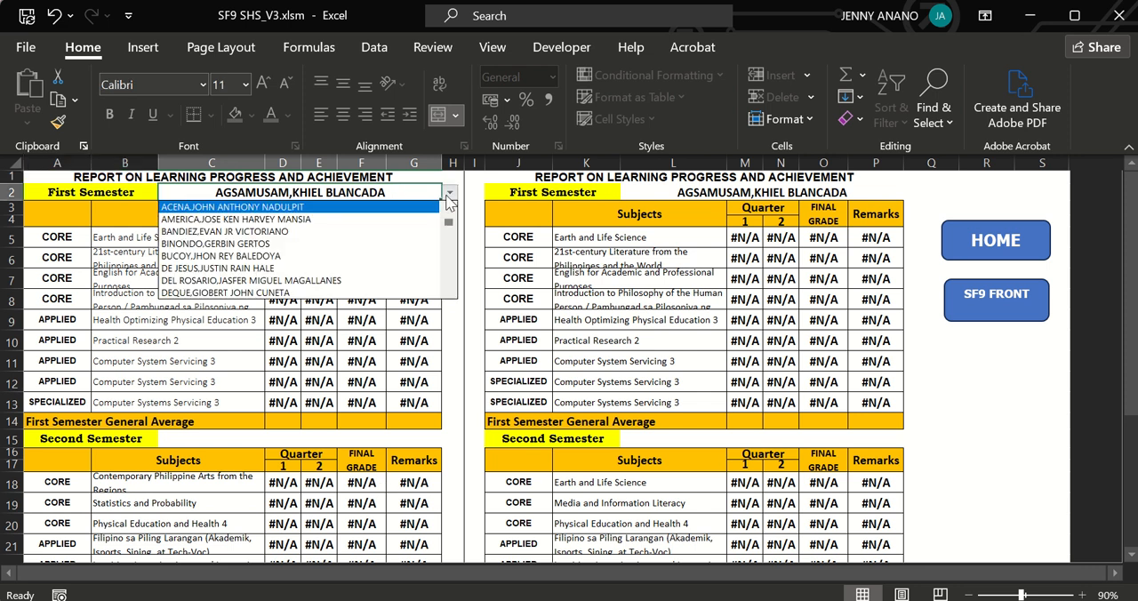
{"action": "left_click", "coordinate": [413, 208]}
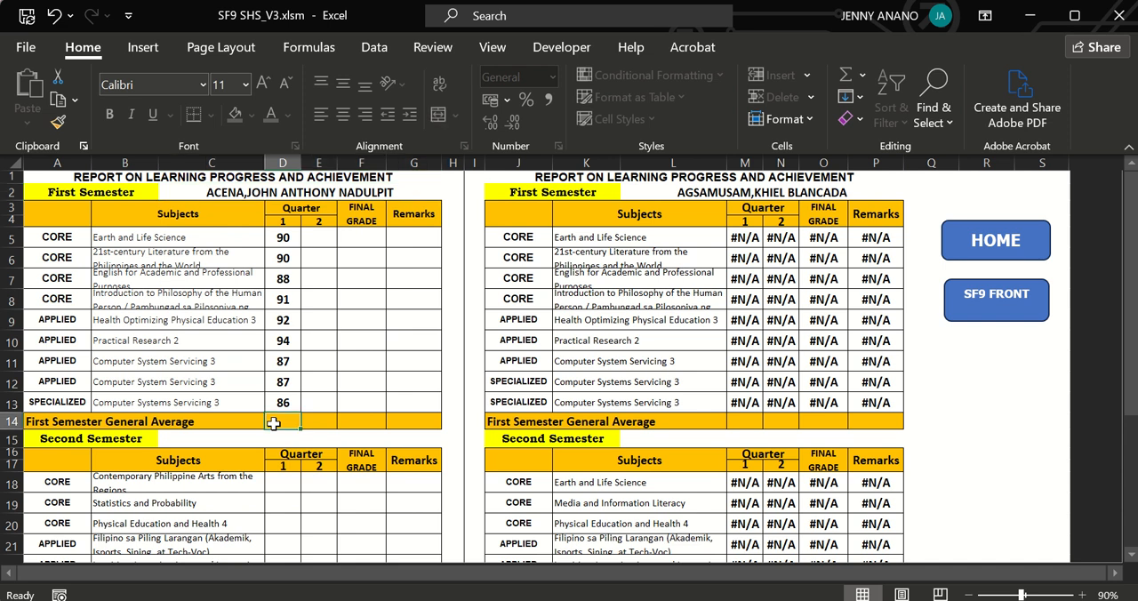
{"action": "left_click", "coordinate": [321, 421]}
{"action": "left_click", "coordinate": [355, 421]}
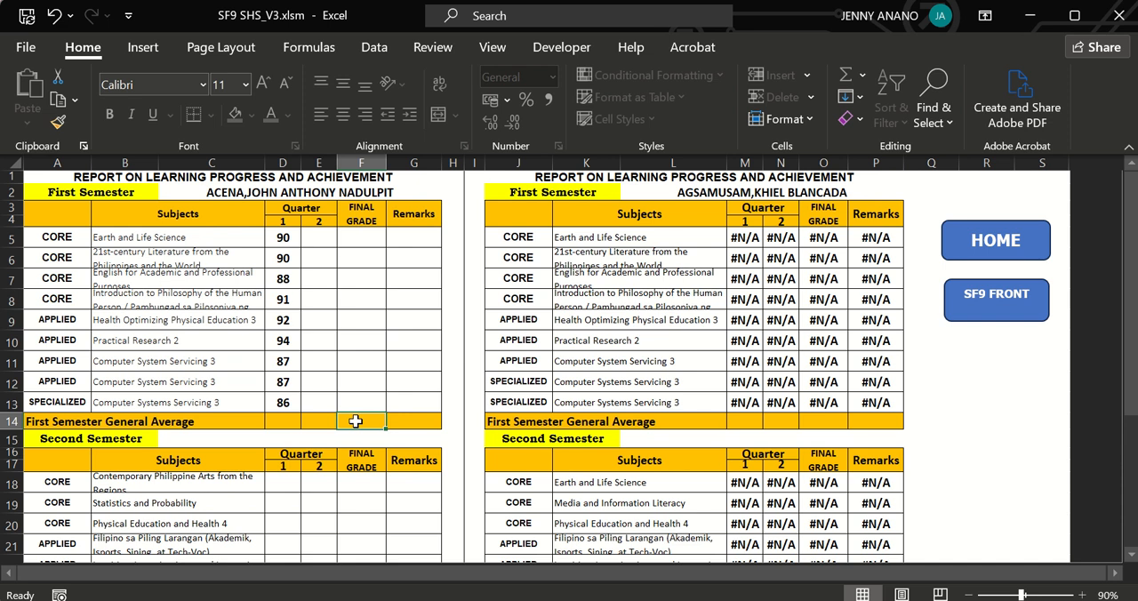
Go back to ECR SEM 1 through the home page and enter 88 as the first learner's second-quarter 21st Century Literature grade.
{"action": "left_click", "coordinate": [983, 242]}
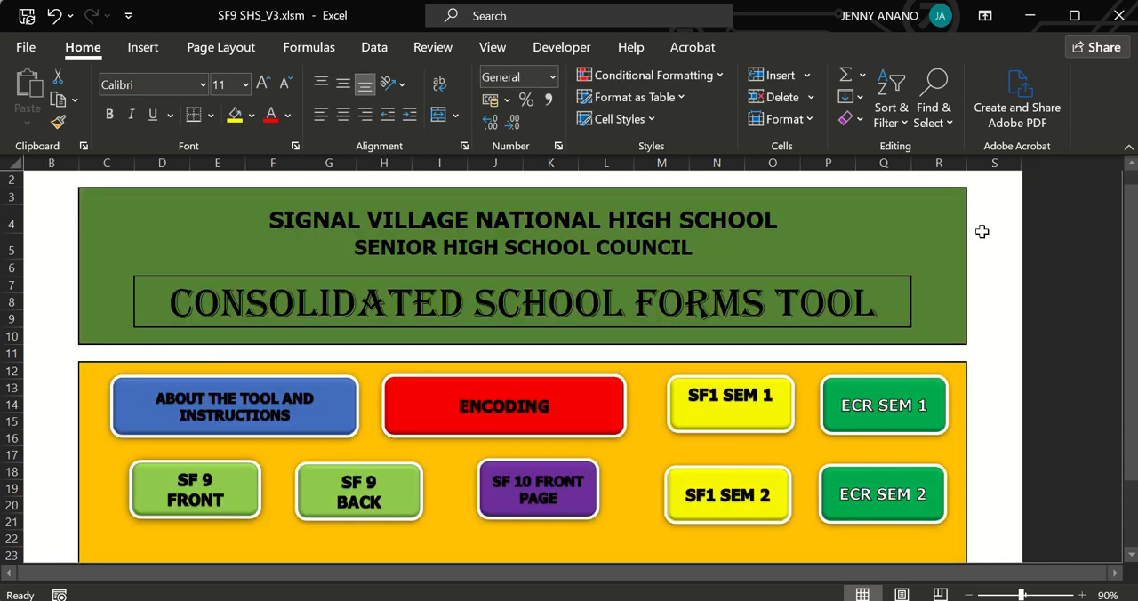
{"action": "left_click", "coordinate": [856, 407]}
{"action": "left_click", "coordinate": [247, 352]}
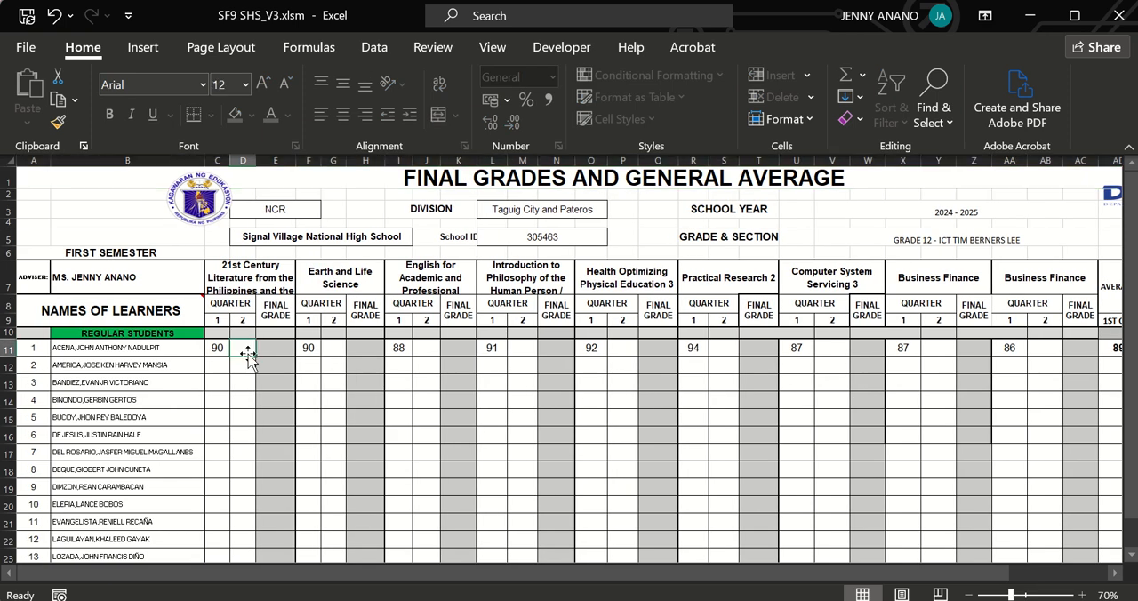
{"action": "type", "text": "88"}
{"action": "key", "text": "Tab"}
{"action": "key", "text": "Tab"}
Enter the learner's second-quarter grades of 88 for Earth and Life Science and 81 for English for Academic and Professional.
{"action": "type", "text": "88"}
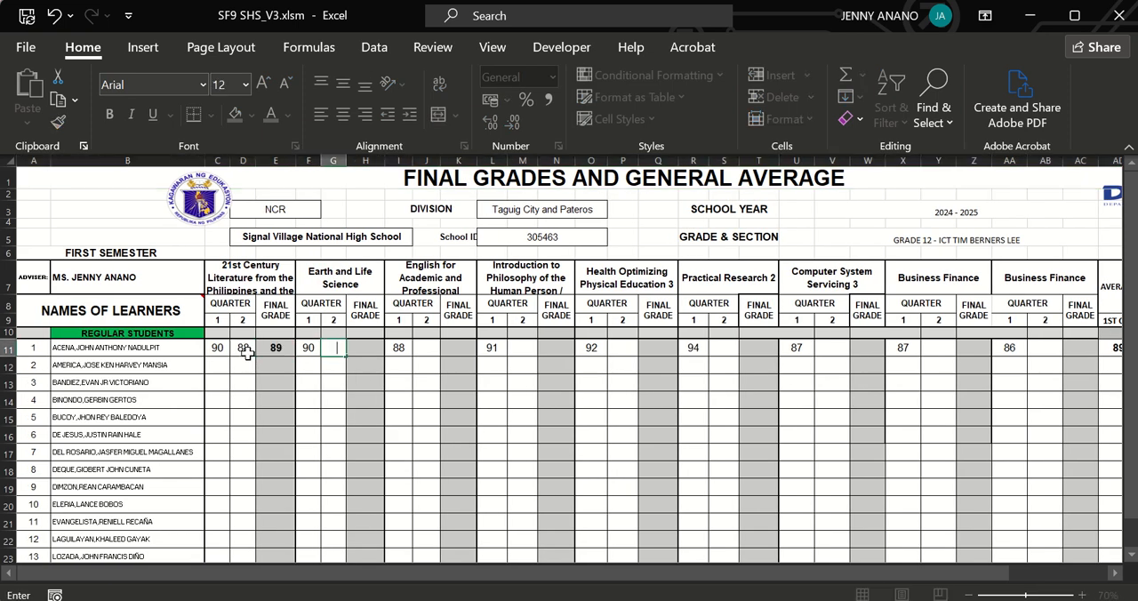
{"action": "key", "text": "Tab"}
{"action": "key", "text": "Tab"}
{"action": "type", "text": "81"}
Enter the first learner's second-quarter grades of 82 for Philosophy, 82 for Health Optimizing Physical Education 3 and 81 for Practical Research 2.
{"action": "key", "text": "Tab"}
{"action": "key", "text": "Tab"}
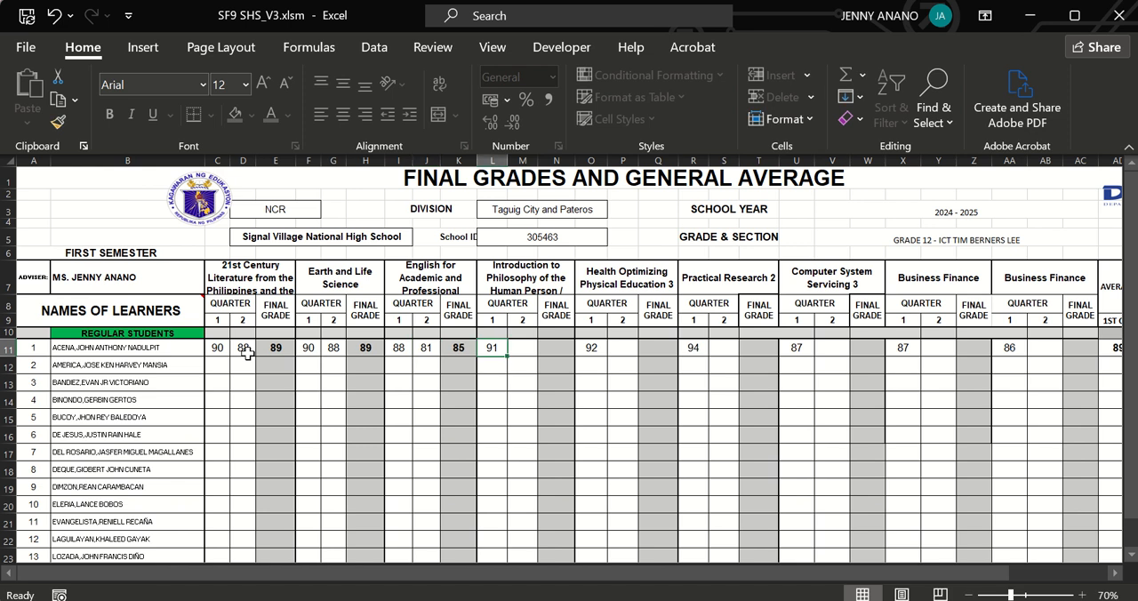
{"action": "type", "text": "82"}
{"action": "key", "text": "Tab"}
{"action": "key", "text": "Tab"}
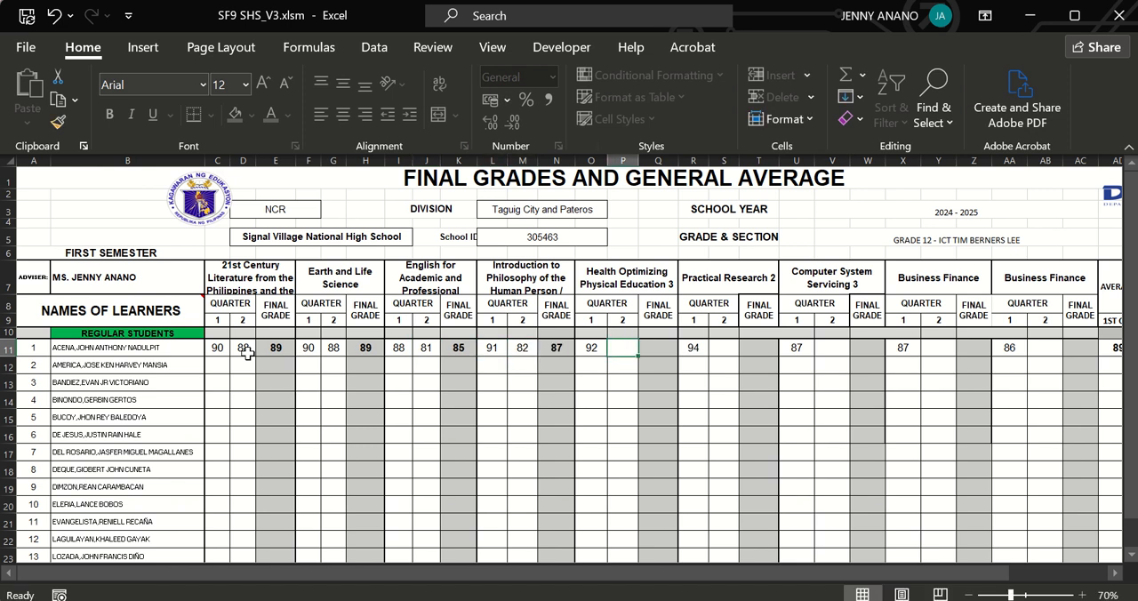
{"action": "type", "text": "82"}
Enter 86 as the first learner's second-quarter grade for Computer System Servicing 3.
{"action": "key", "text": "Tab"}
{"action": "key", "text": "Tab"}
{"action": "type", "text": "81"}
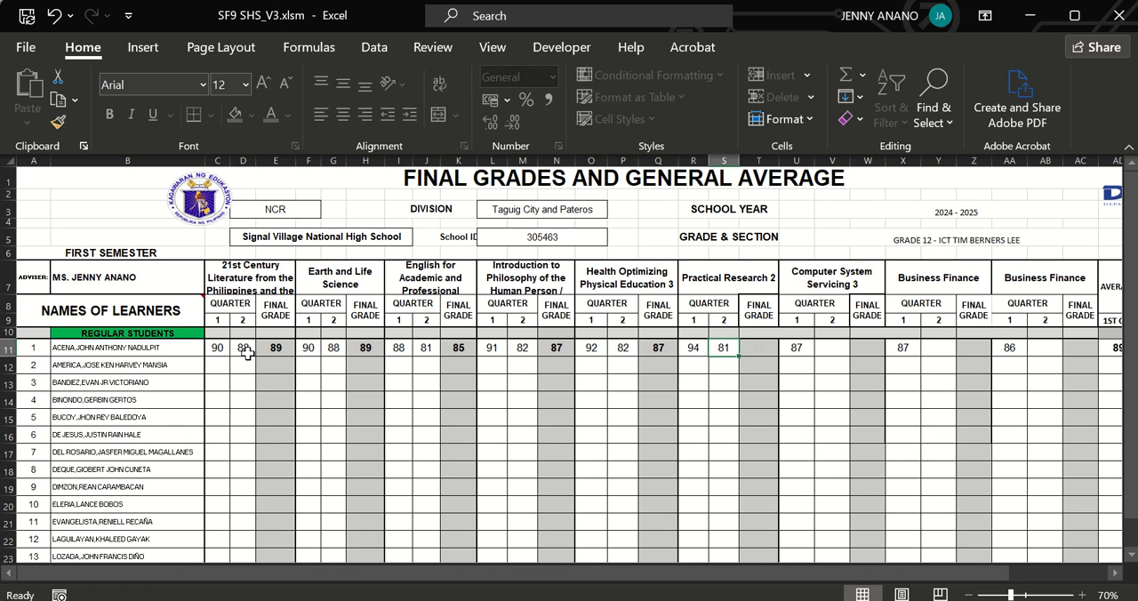
{"action": "key", "text": "Tab"}
{"action": "type", "text": "87"}
{"action": "key", "text": "Tab"}
{"action": "type", "text": "86"}
Enter the first learner's second-quarter grades of 85 and 83 for the two Business Finance subjects.
{"action": "key", "text": "Tab"}
{"action": "key", "text": "Tab"}
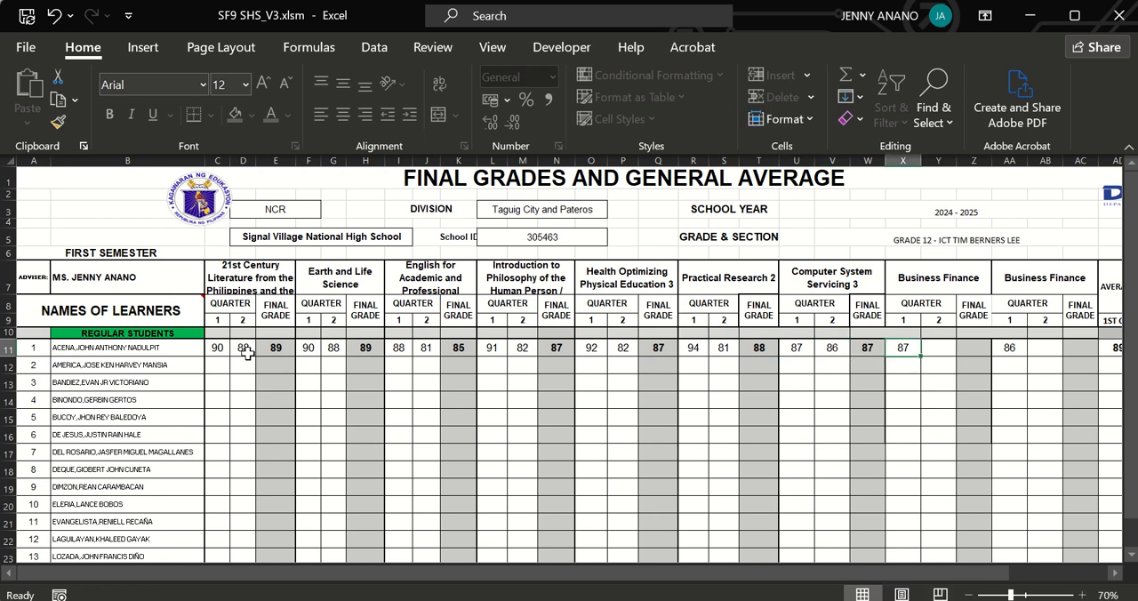
{"action": "type", "text": "85"}
{"action": "key", "text": "Tab"}
{"action": "key", "text": "Tab"}
{"action": "key", "text": "Tab"}
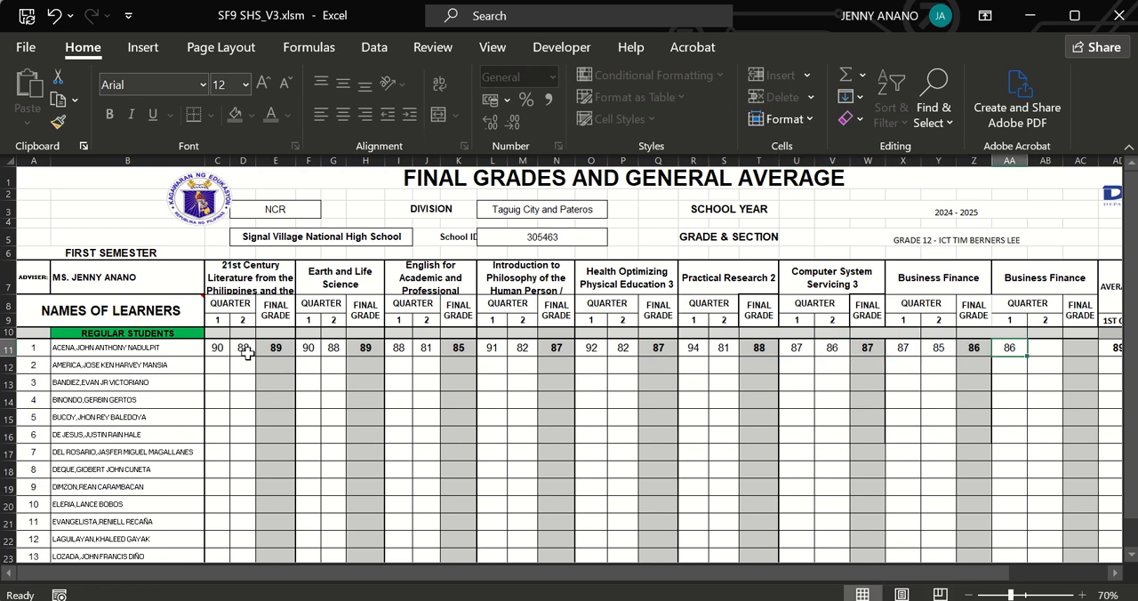
{"action": "type", "text": "83"}
{"action": "key", "text": "Tab"}
{"action": "key", "text": "Tab"}
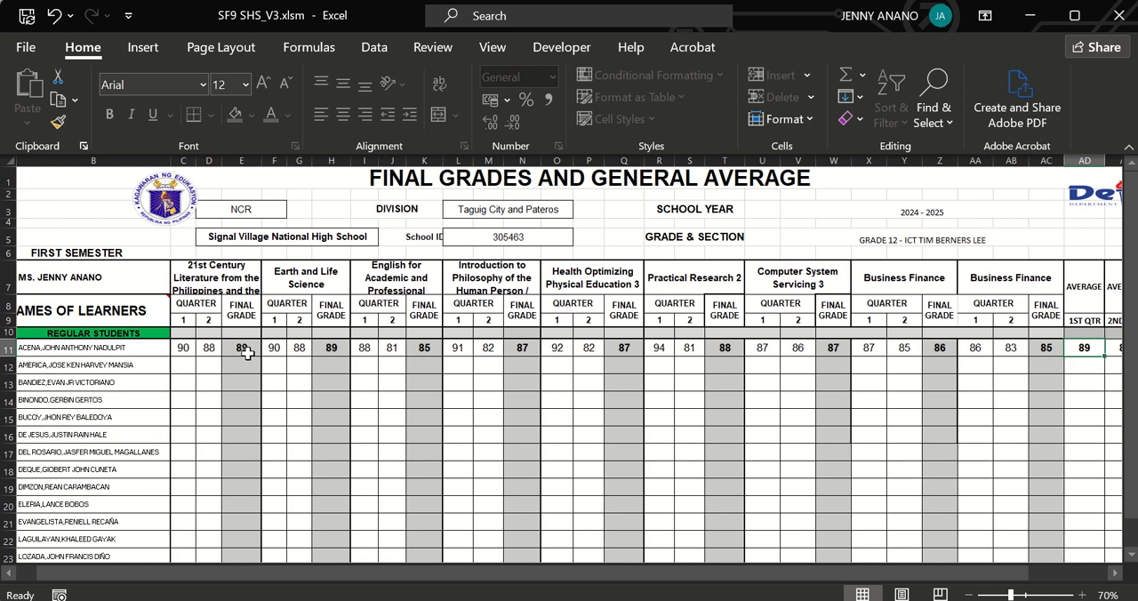
Open the SF 9 BACK sheet through the home page and check the first learner's first-semester general average and its remark.
{"action": "left_click_drag", "start_coordinate": [760, 578], "coordinate": [856, 581]}
{"action": "left_click", "coordinate": [1027, 277]}
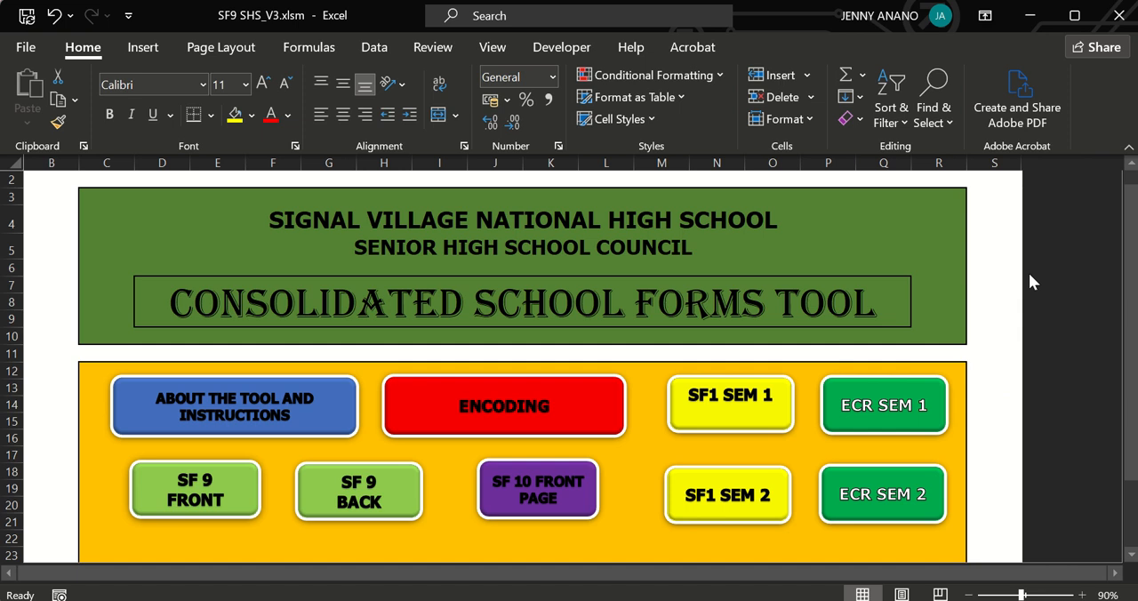
{"action": "left_click", "coordinate": [380, 491]}
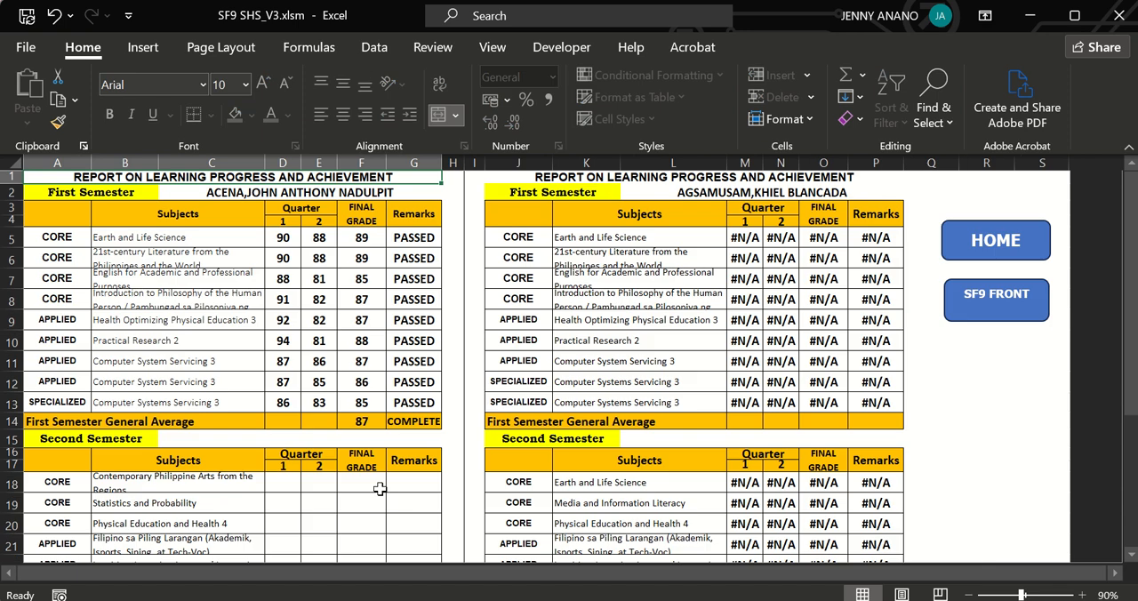
{"action": "left_click", "coordinate": [374, 421]}
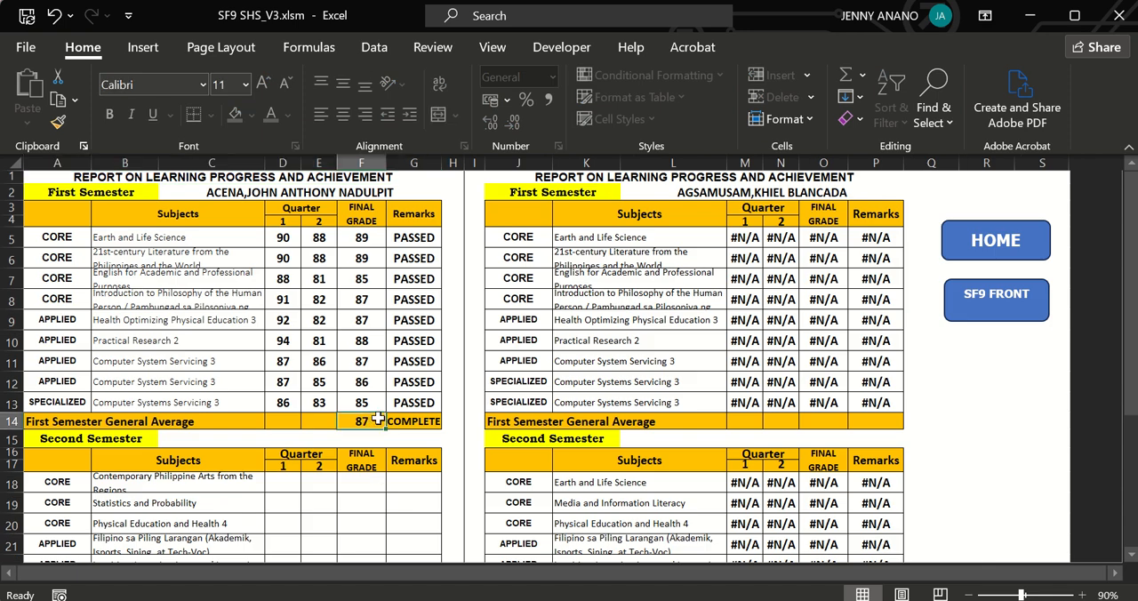
{"action": "left_click", "coordinate": [402, 419]}
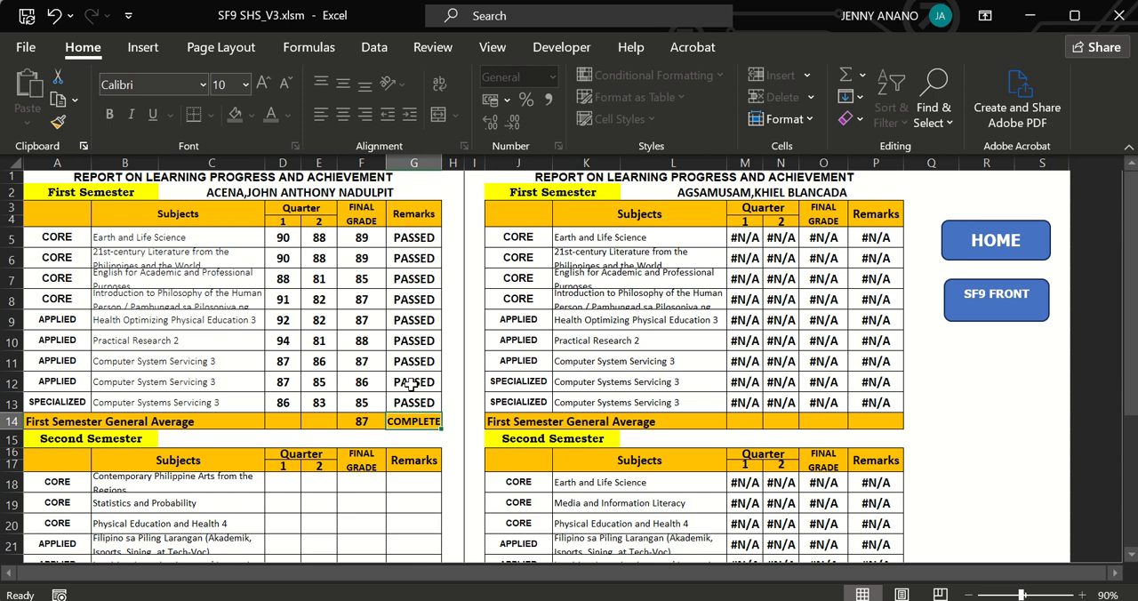
Return to ECR SEM 1 through the home page and clear the first learner's second-quarter grades for 21st Century Literature, Earth and Life Science and English.
{"action": "left_click", "coordinate": [970, 245]}
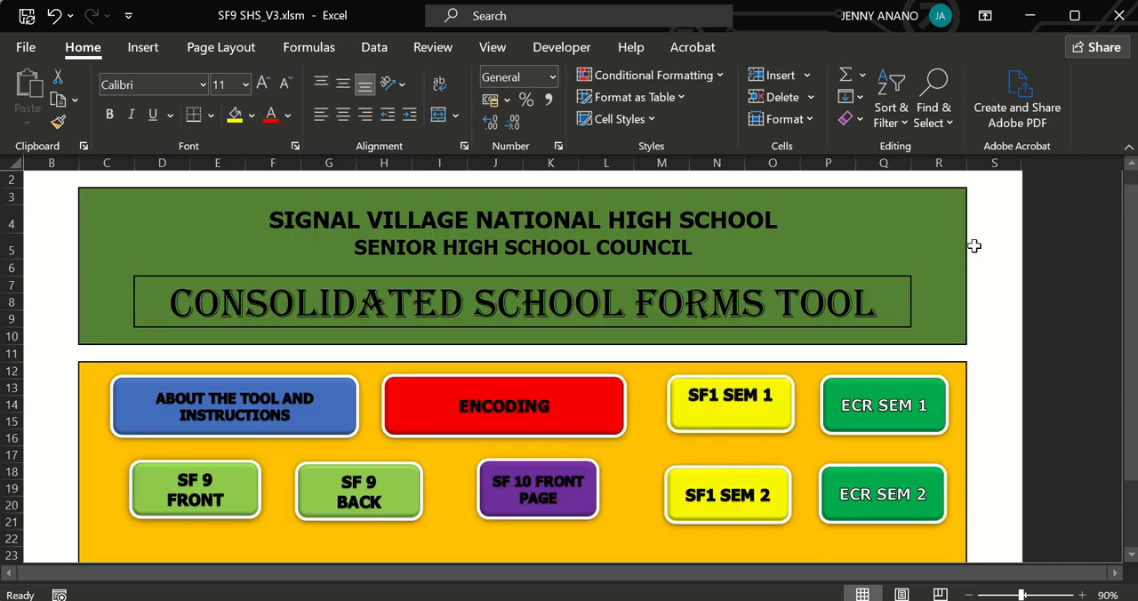
{"action": "left_click", "coordinate": [863, 404]}
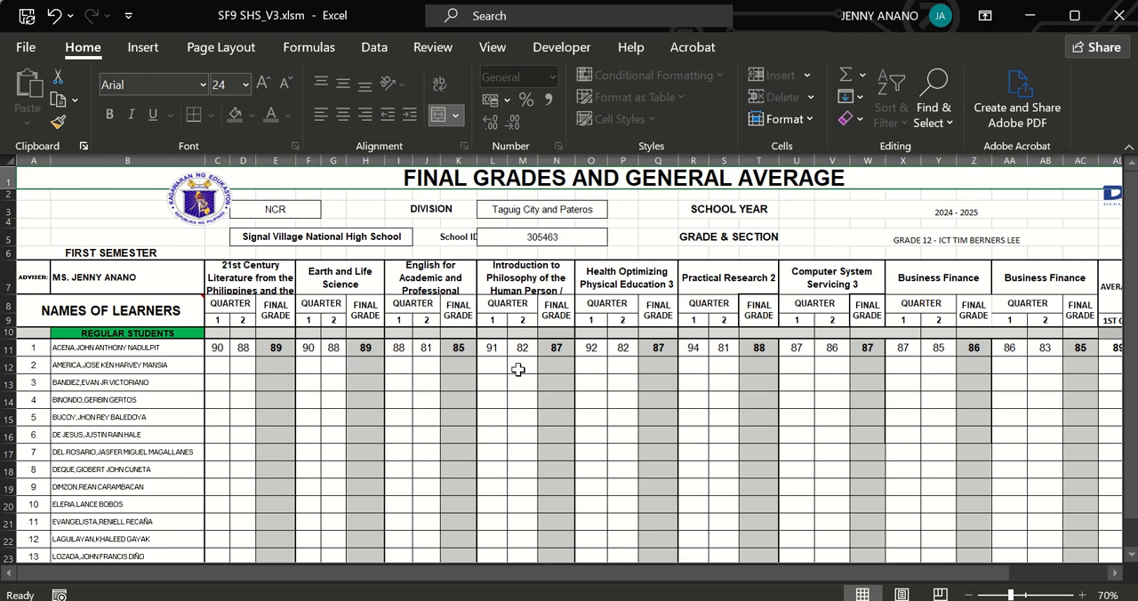
{"action": "left_click", "coordinate": [240, 347]}
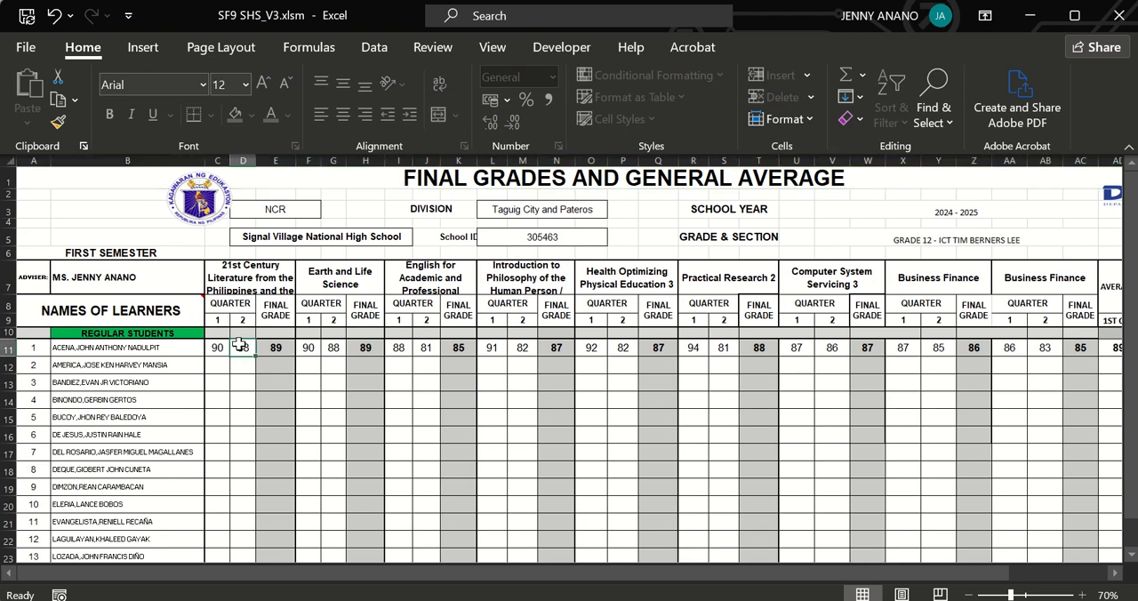
{"action": "key", "text": "Delete"}
{"action": "key", "text": "Right"}
{"action": "key", "text": "Right"}
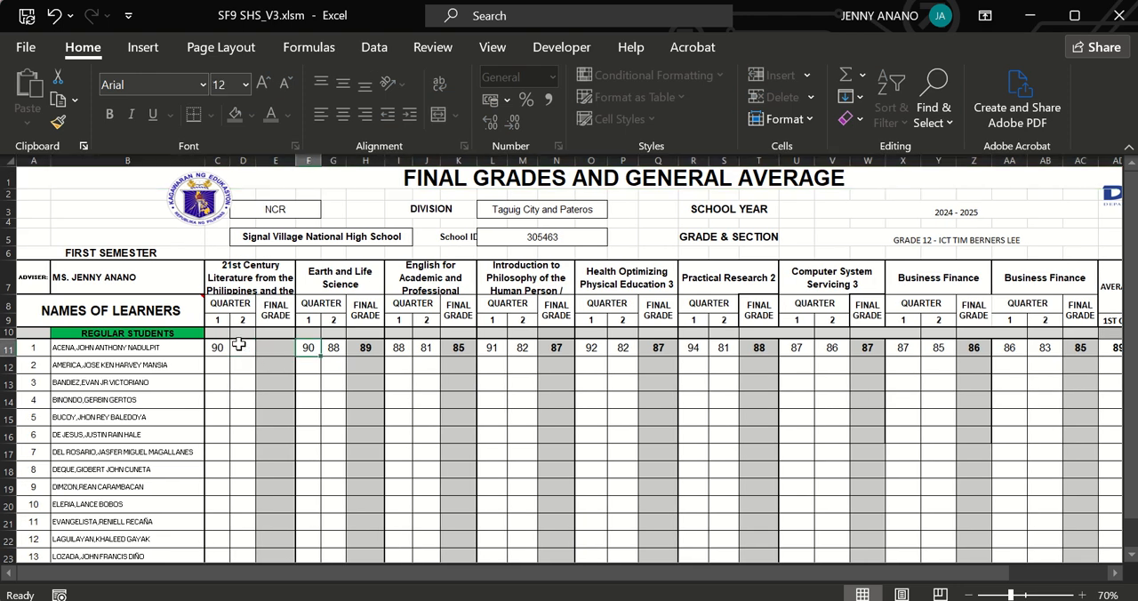
{"action": "key", "text": "Right"}
{"action": "key", "text": "Delete"}
{"action": "key", "text": "Right"}
{"action": "key", "text": "Right"}
{"action": "key", "text": "Right"}
{"action": "key", "text": "Delete"}
{"action": "key", "text": "Right"}
{"action": "key", "text": "Right"}
{"action": "key", "text": "Right"}
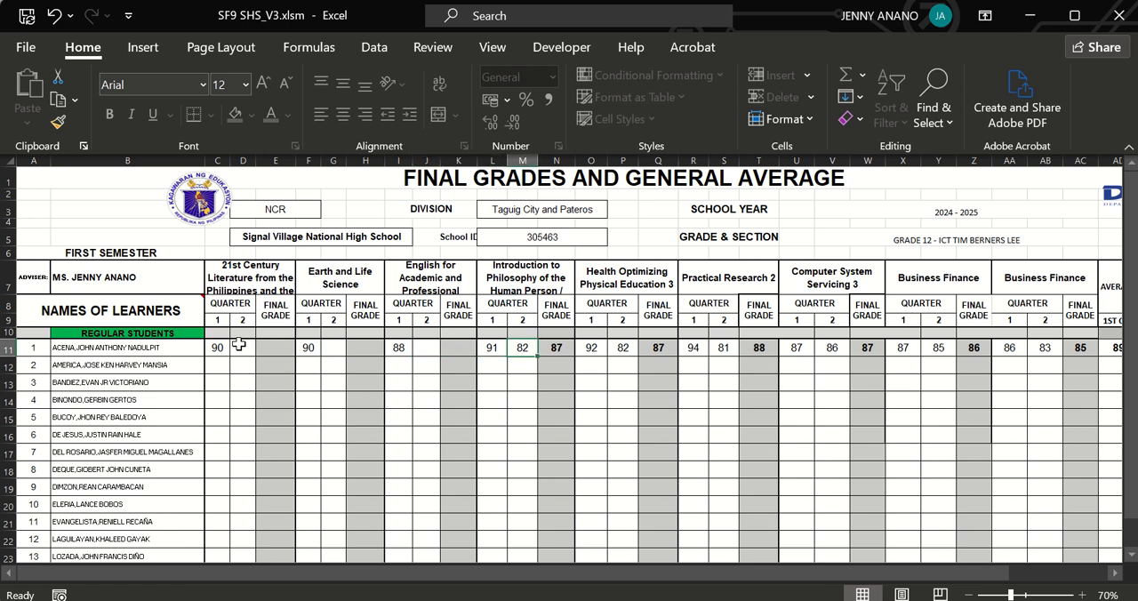
Clear the first learner's second-quarter grades for Philosophy, Health Optimizing Physical Education 3, Practical Research 2 and Computer System Servicing 3.
{"action": "key", "text": "Delete"}
{"action": "key", "text": "Right"}
{"action": "key", "text": "Right"}
{"action": "key", "text": "Right"}
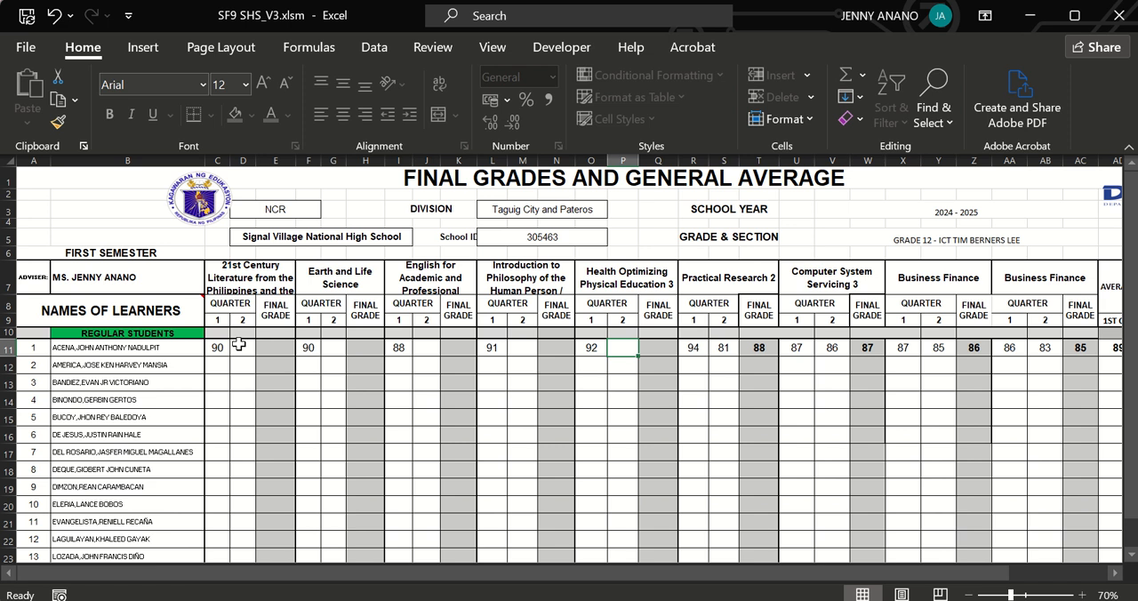
{"action": "key", "text": "Right"}
{"action": "key", "text": "Right"}
{"action": "key", "text": "Right"}
{"action": "key", "text": "Delete"}
Clear the first learner's second-quarter grades for both Business Finance subjects.
{"action": "key", "text": "Right"}
{"action": "key", "text": "Right"}
{"action": "key", "text": "Right"}
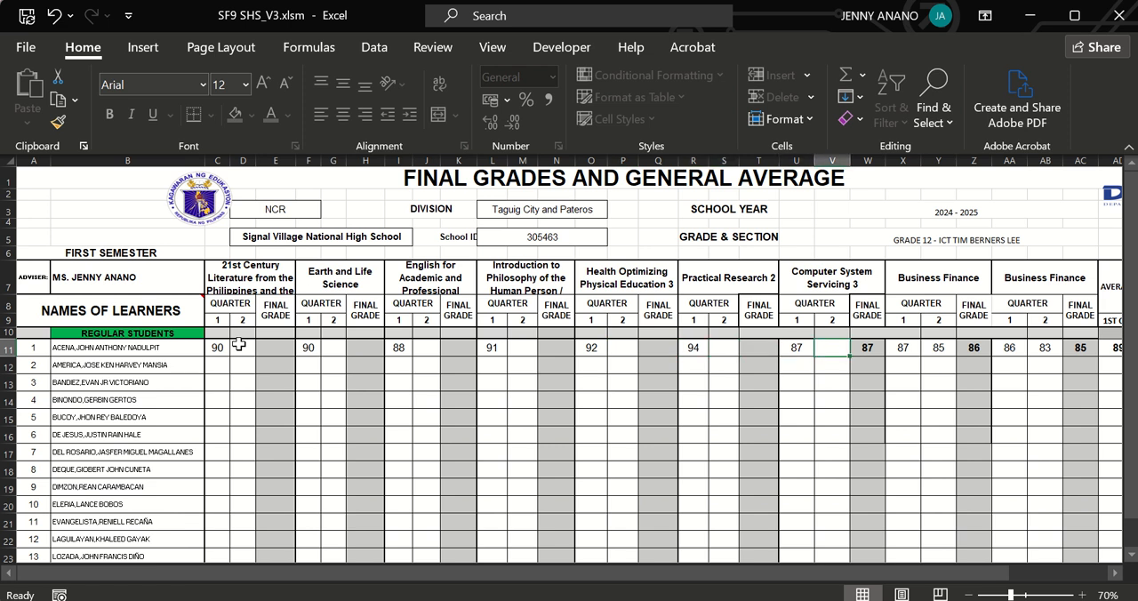
{"action": "key", "text": "Right"}
{"action": "key", "text": "Right"}
{"action": "key", "text": "Right"}
{"action": "key", "text": "Delete"}
{"action": "key", "text": "Right"}
{"action": "key", "text": "Right"}
{"action": "key", "text": "Right"}
{"action": "key", "text": "Delete"}
{"action": "key", "text": "Right"}
{"action": "key", "text": "Right"}
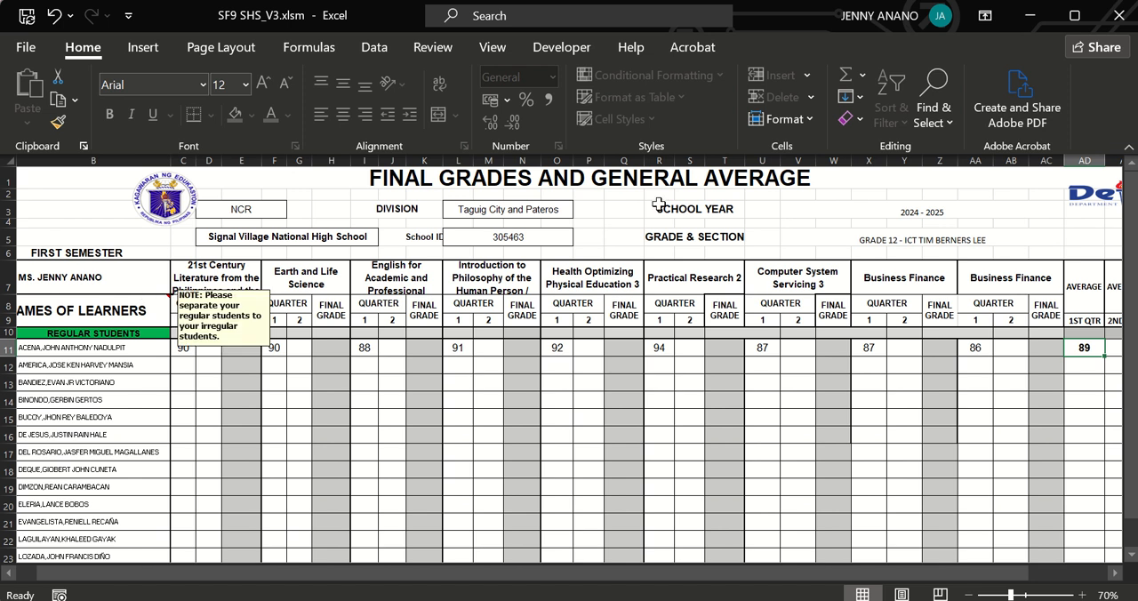
Go from ECR SEM 1 to the SF 9 BACK sheet through the home page.
{"action": "left_click", "coordinate": [1115, 574]}
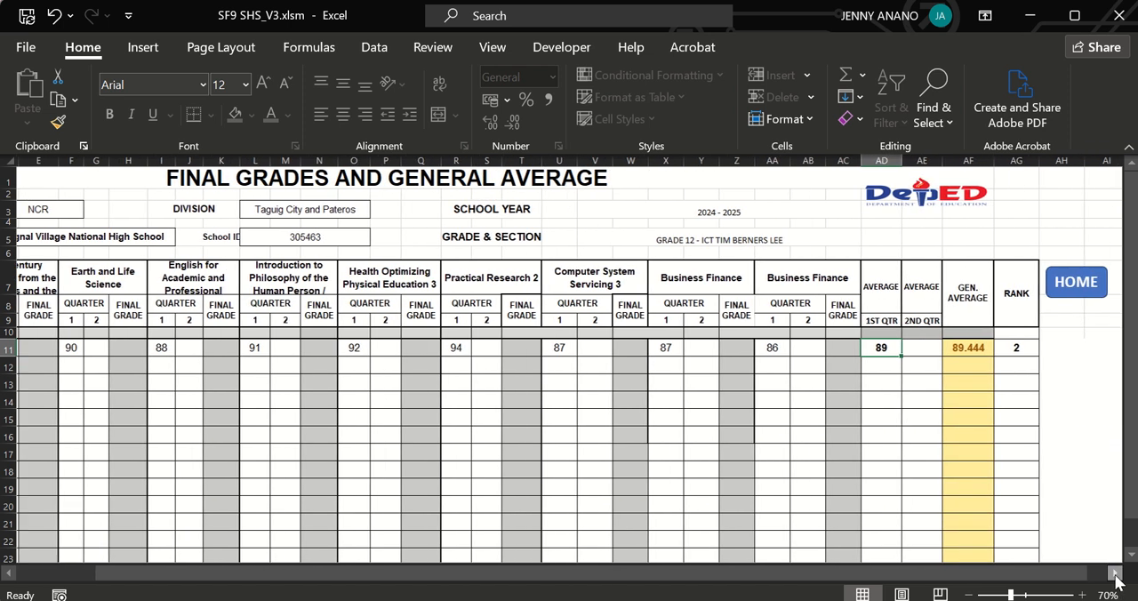
{"action": "left_click", "coordinate": [1060, 284]}
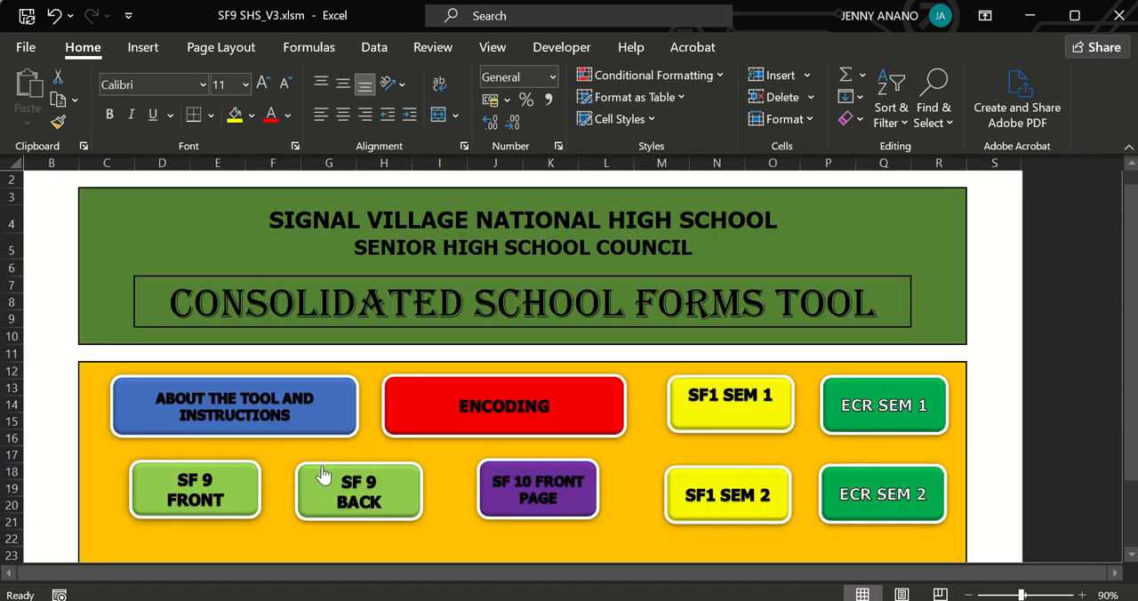
{"action": "left_click", "coordinate": [392, 501]}
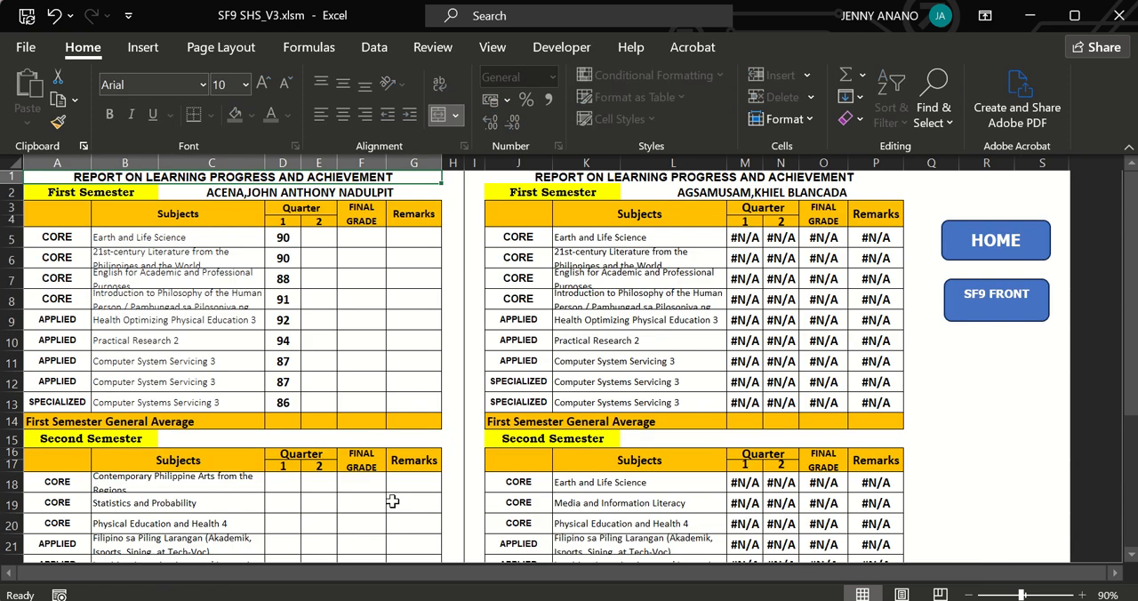
Choose the second listed learner for the second report on SF9 back and preview the two reports for printing.
{"action": "left_click", "coordinate": [836, 193]}
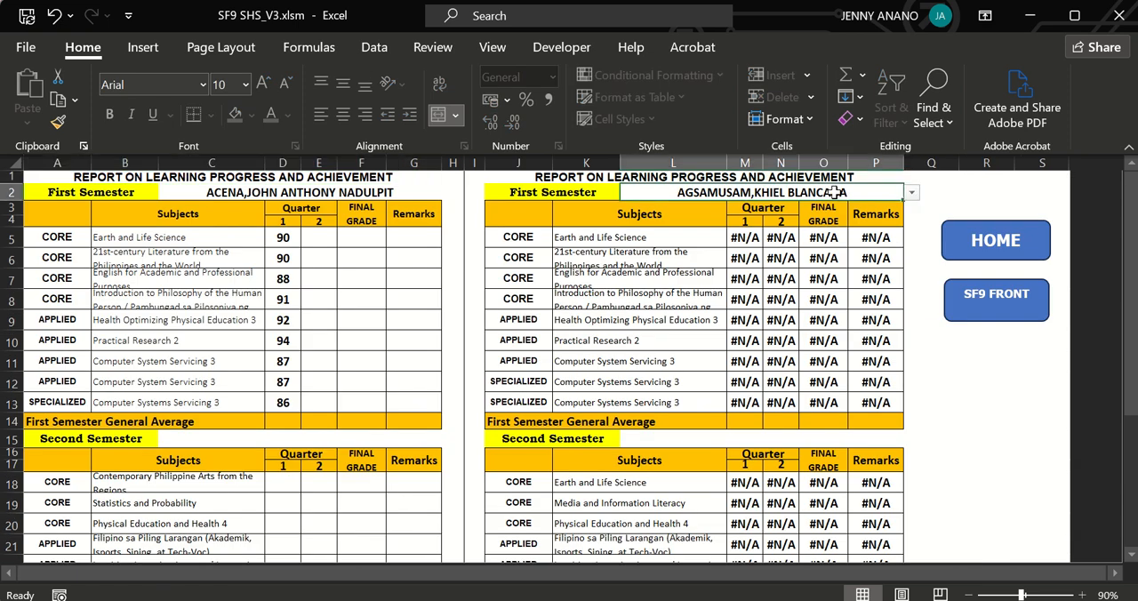
{"action": "left_click", "coordinate": [910, 194]}
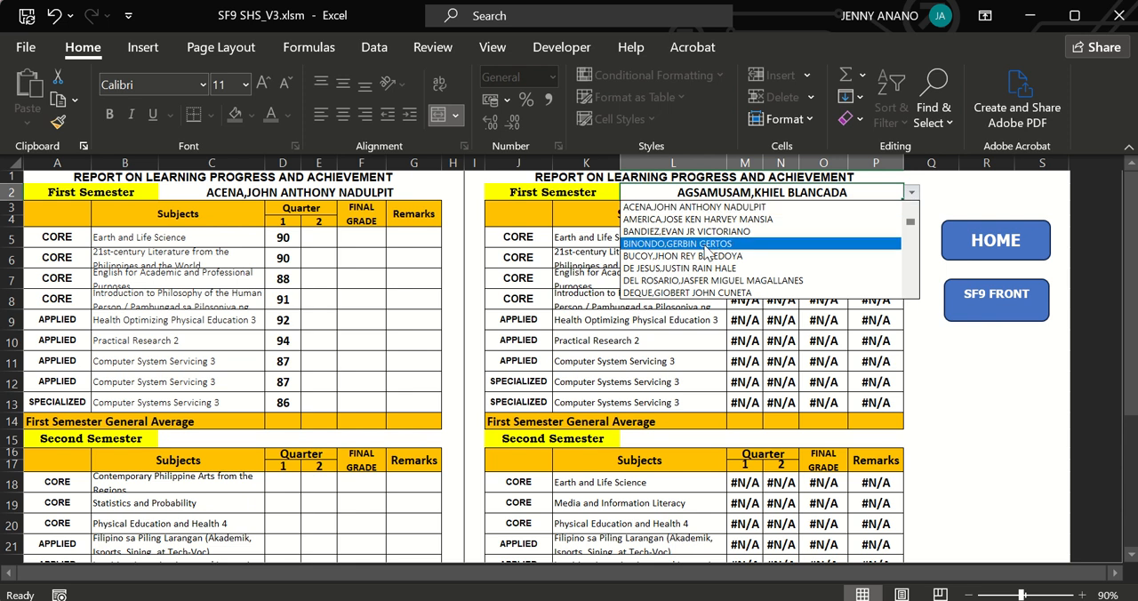
{"action": "left_click", "coordinate": [679, 220]}
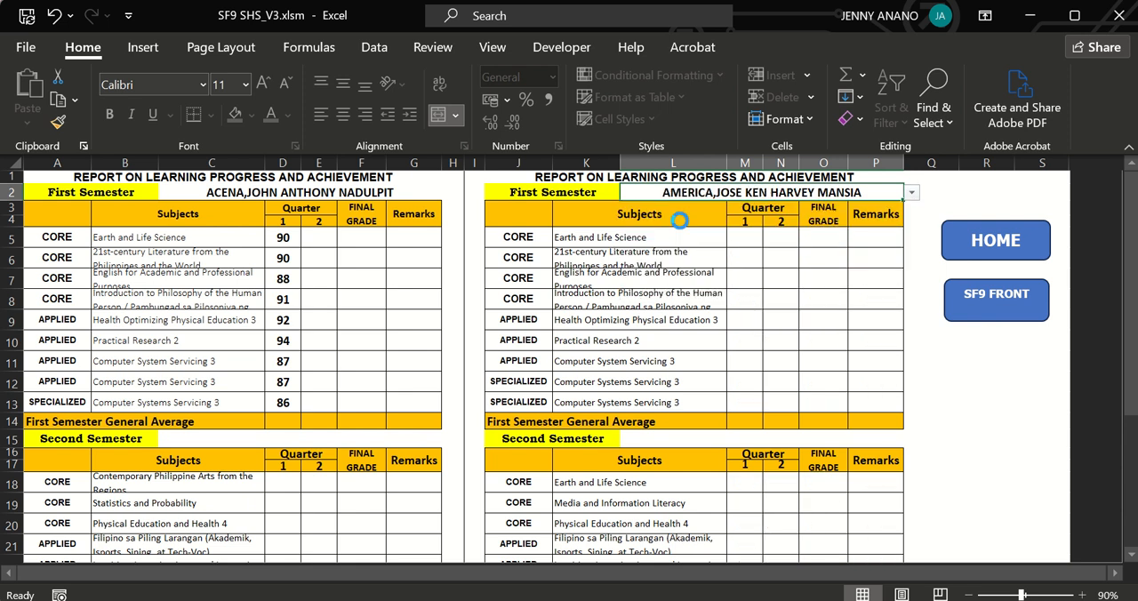
{"action": "key", "text": "ctrl+p"}
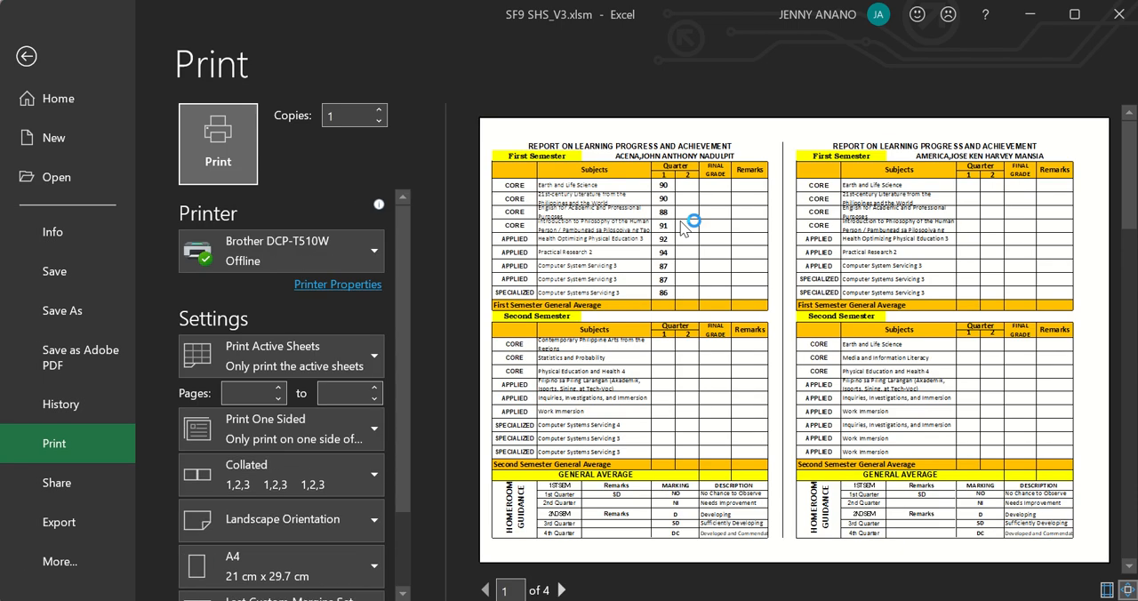
{"action": "left_click", "coordinate": [27, 59]}
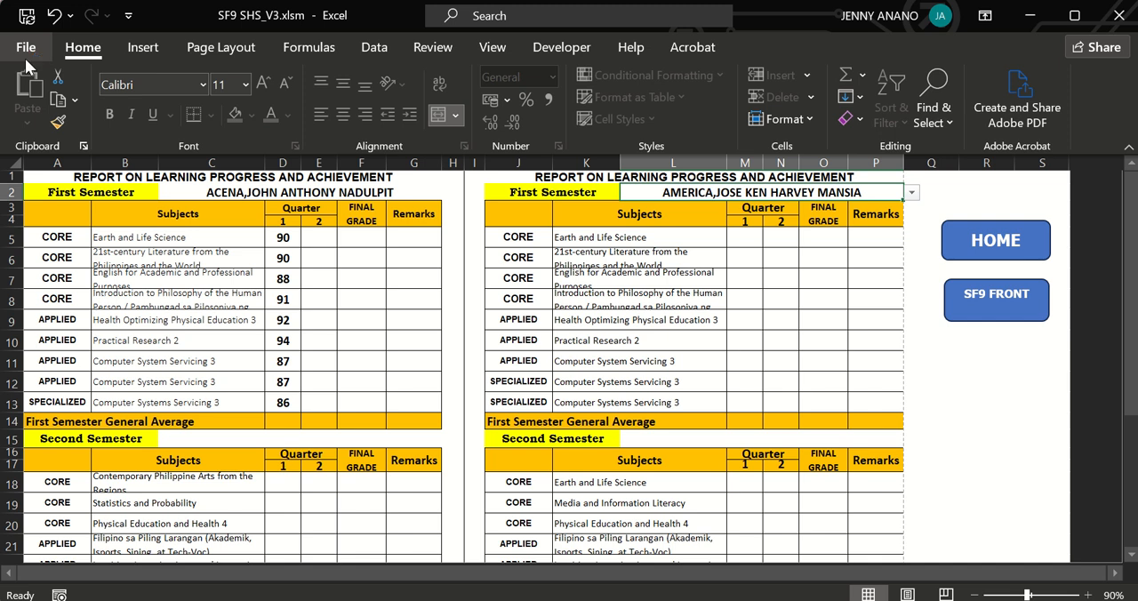
Open the SF9 FRONT sheet and try to choose the first listed learner as the name on the first card.
{"action": "left_click", "coordinate": [988, 307]}
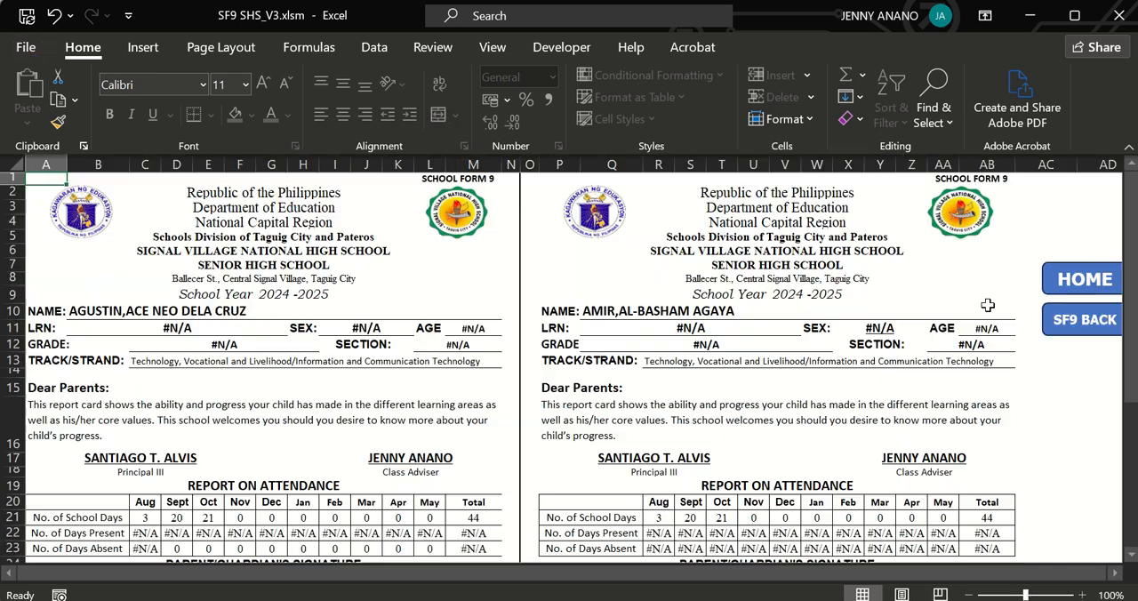
{"action": "left_click", "coordinate": [349, 310]}
{"action": "left_click", "coordinate": [509, 312]}
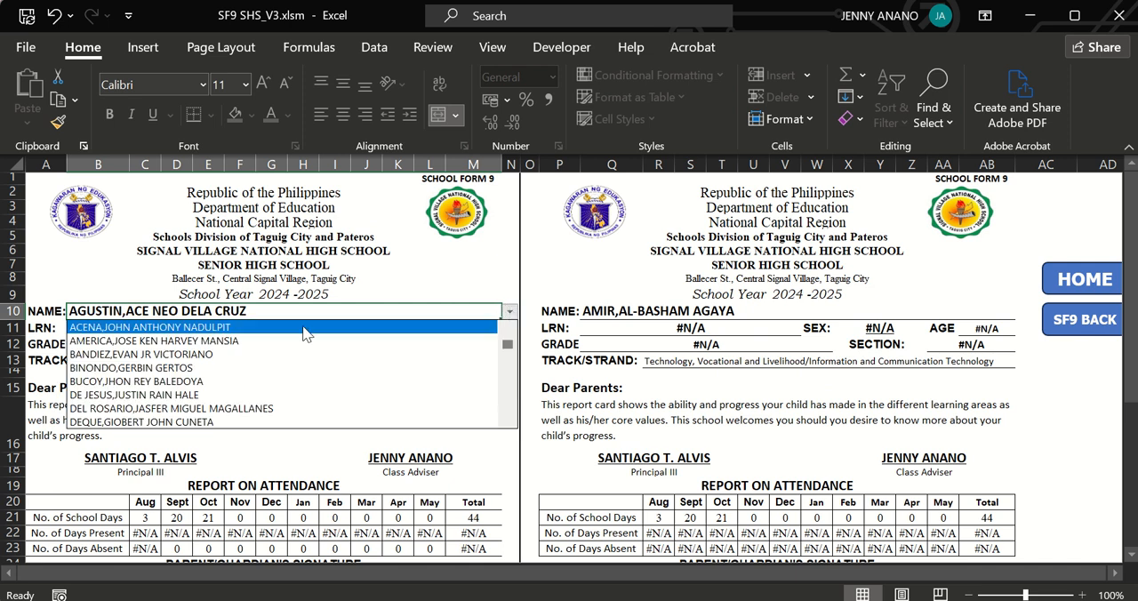
{"action": "left_click", "coordinate": [280, 330]}
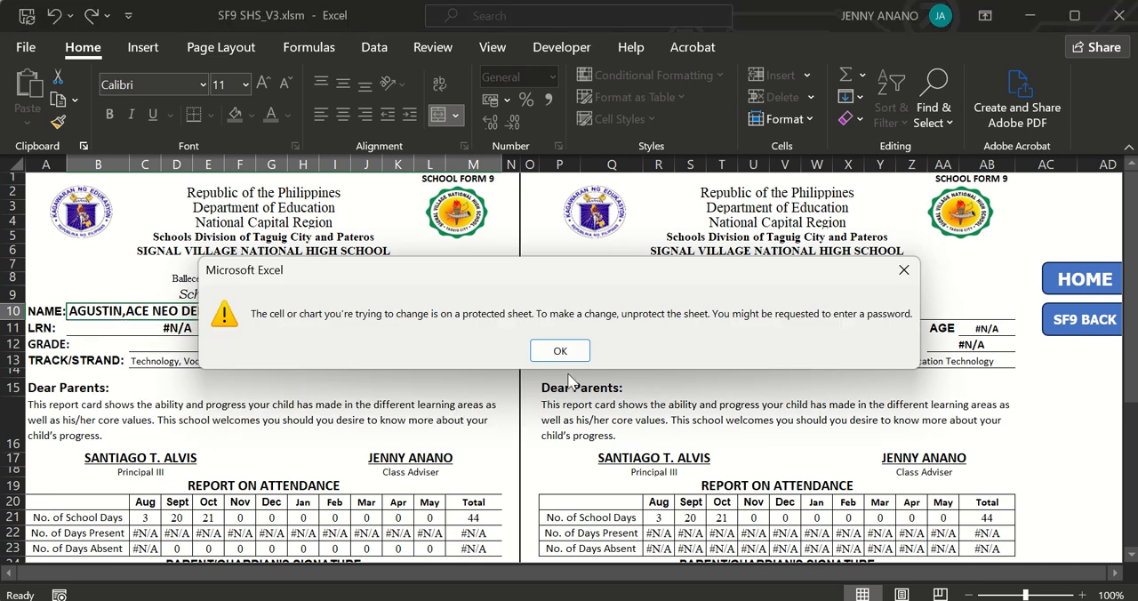
{"action": "left_click", "coordinate": [560, 352]}
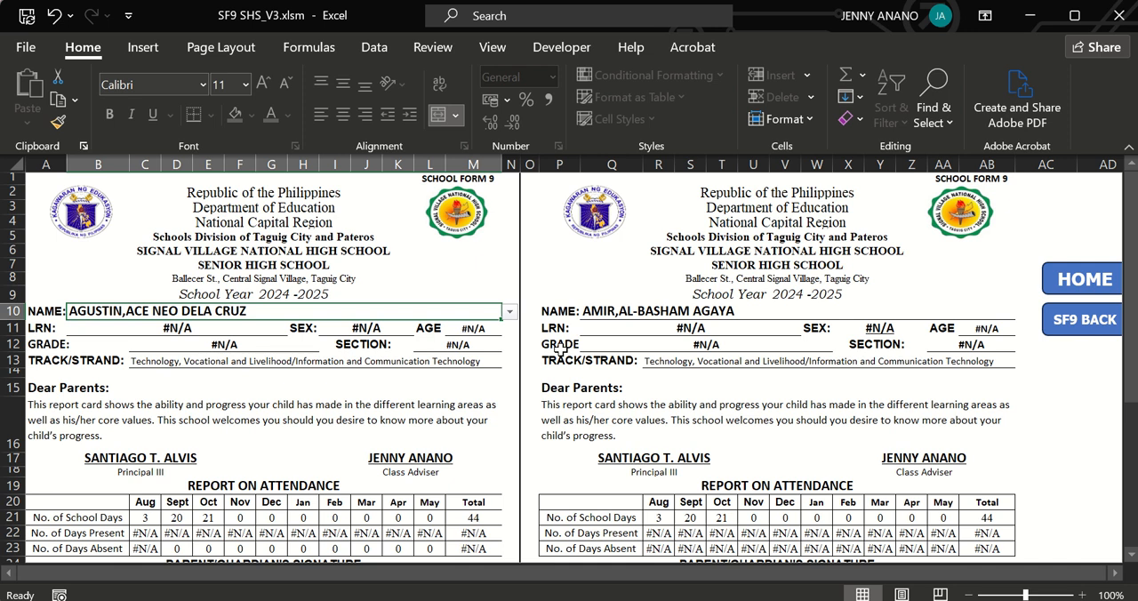
Unprotect the SF9 front sheet by entering the sheet password.
{"action": "left_click", "coordinate": [668, 318]}
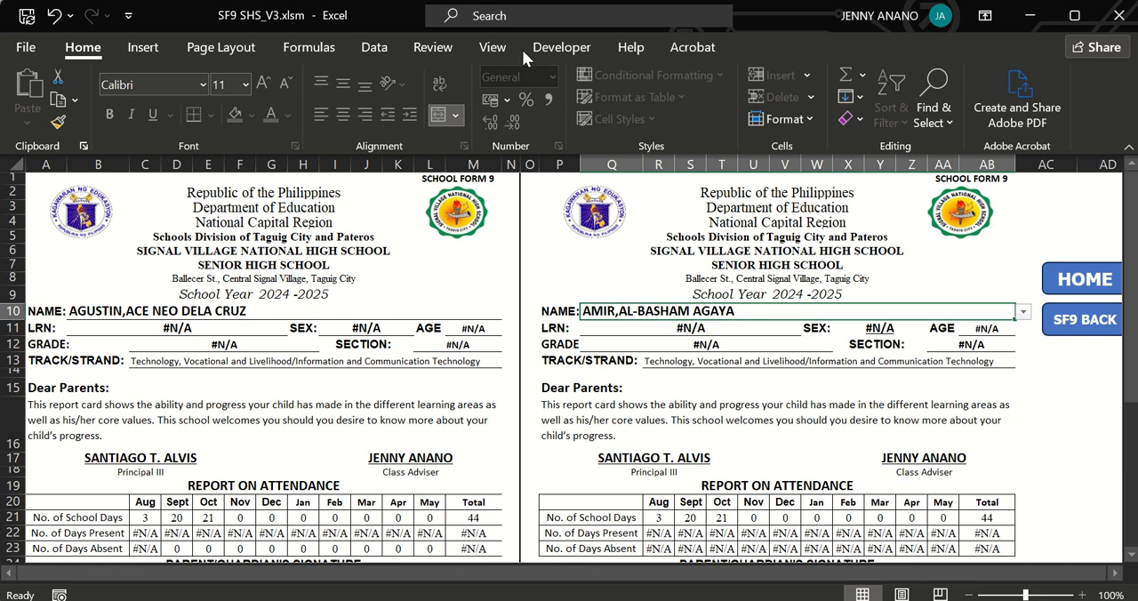
{"action": "left_click", "coordinate": [434, 47]}
{"action": "left_click", "coordinate": [761, 116]}
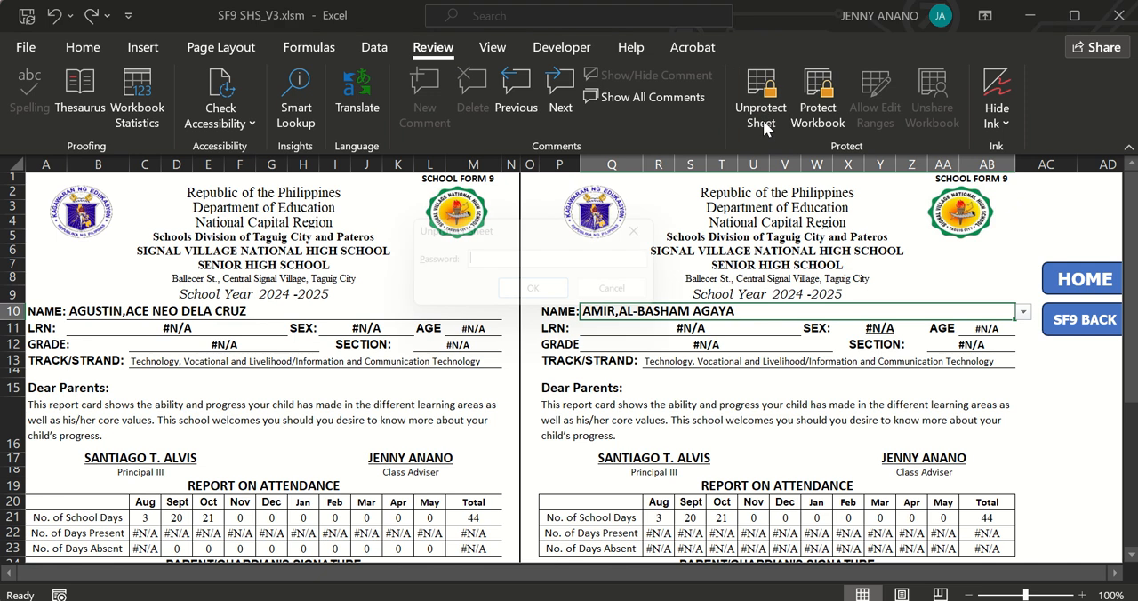
{"action": "type", "text": "****"}
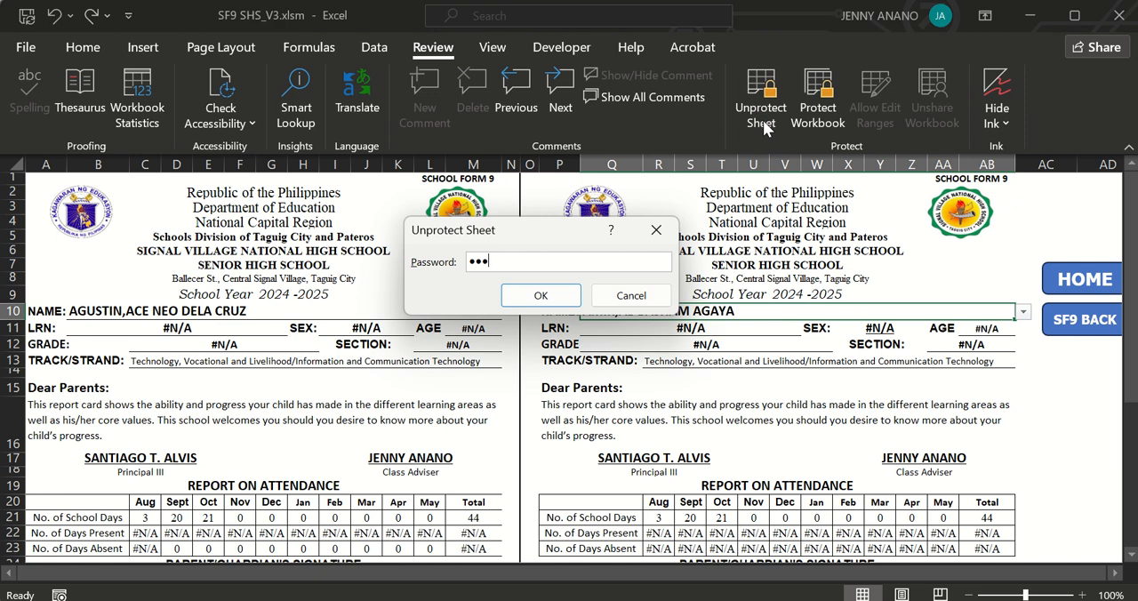
{"action": "key", "text": "Return"}
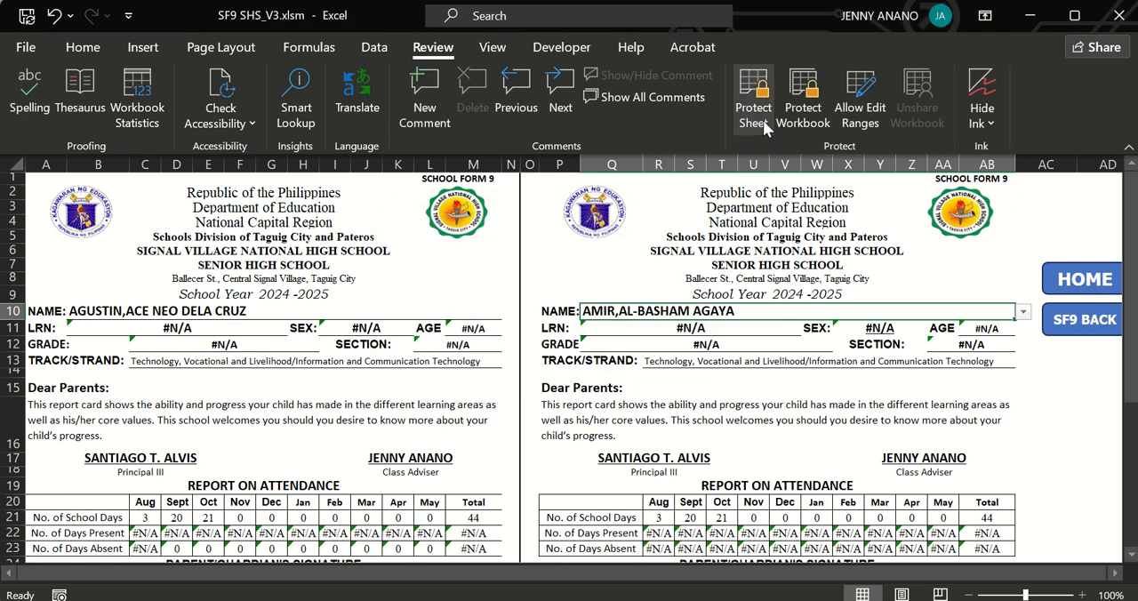
Choose the first listed learner as the name on the first SF9 front card.
{"action": "left_click", "coordinate": [449, 314]}
{"action": "left_click", "coordinate": [510, 312]}
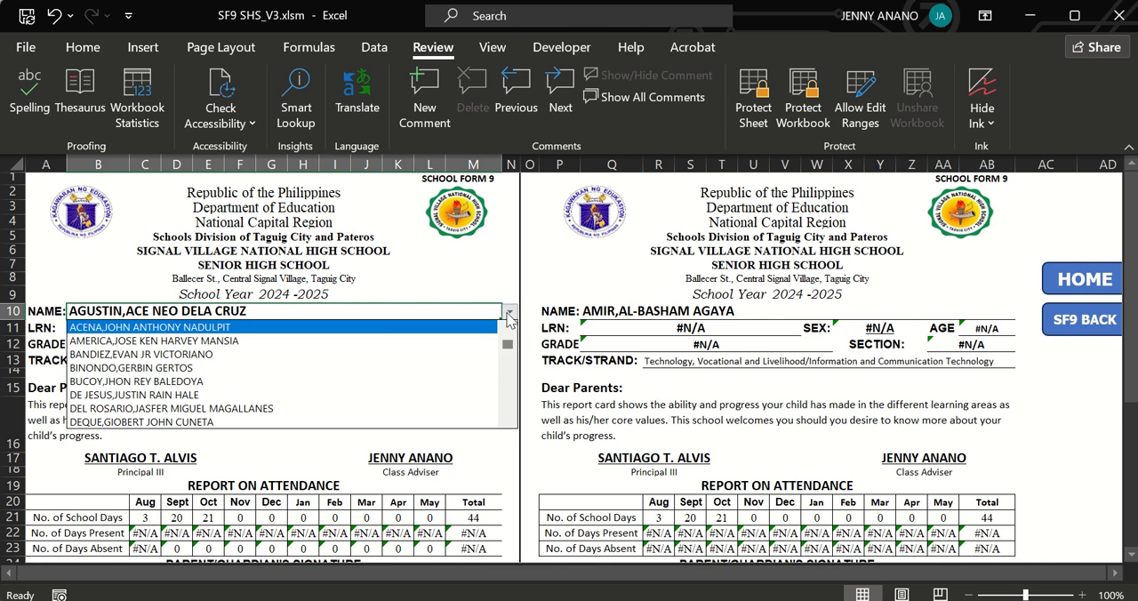
{"action": "left_click", "coordinate": [343, 329]}
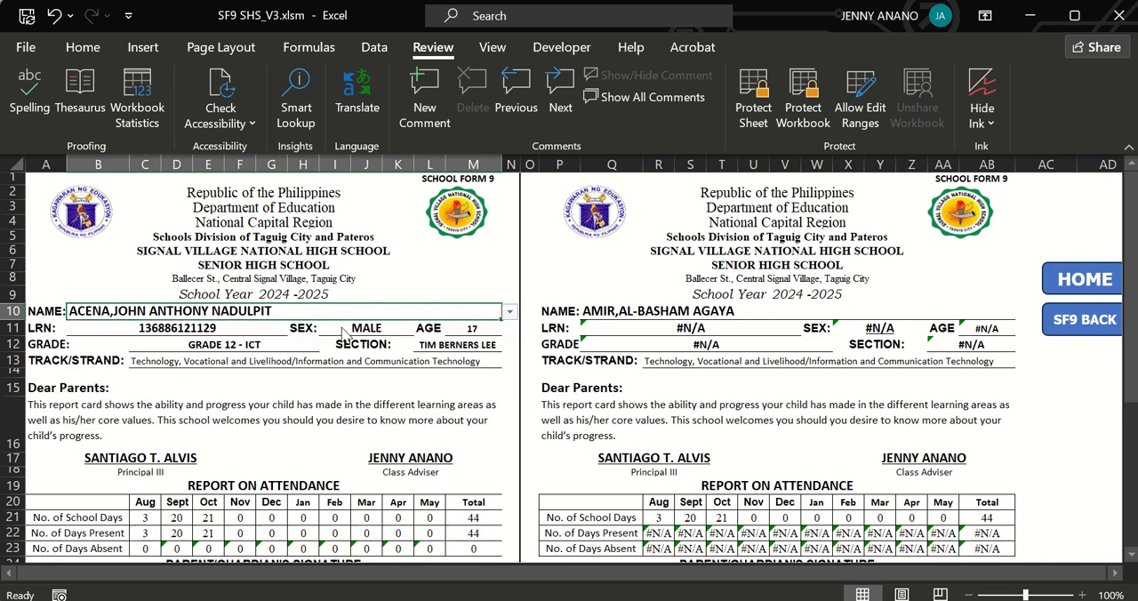
Choose the first listed learner as the name on the second SF9 front card.
{"action": "left_click", "coordinate": [1129, 554]}
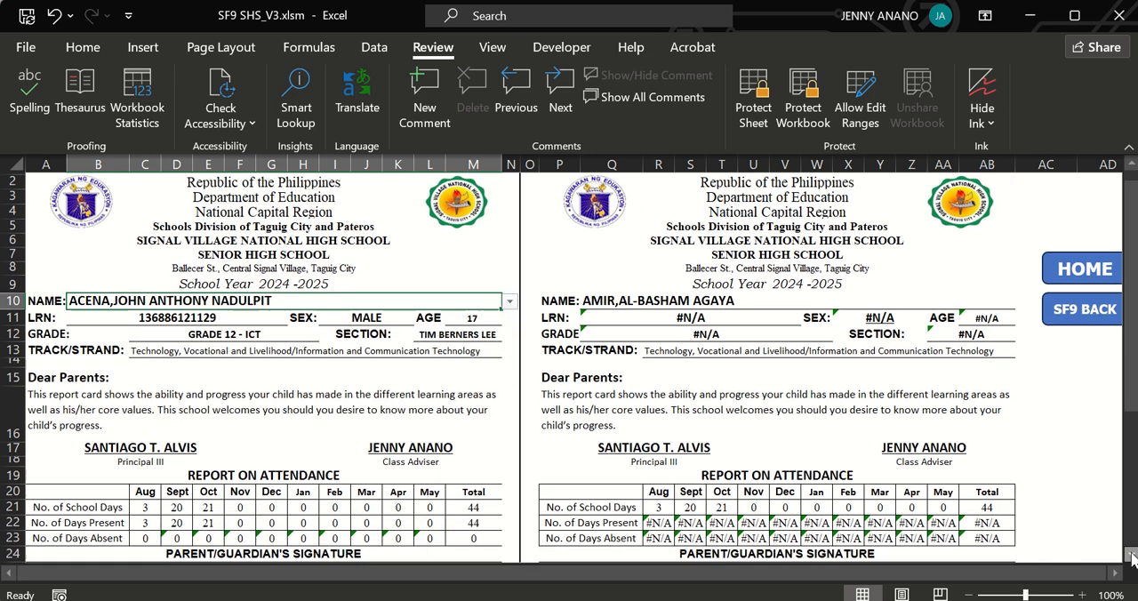
{"action": "left_click", "coordinate": [1129, 553]}
{"action": "left_click", "coordinate": [866, 283]}
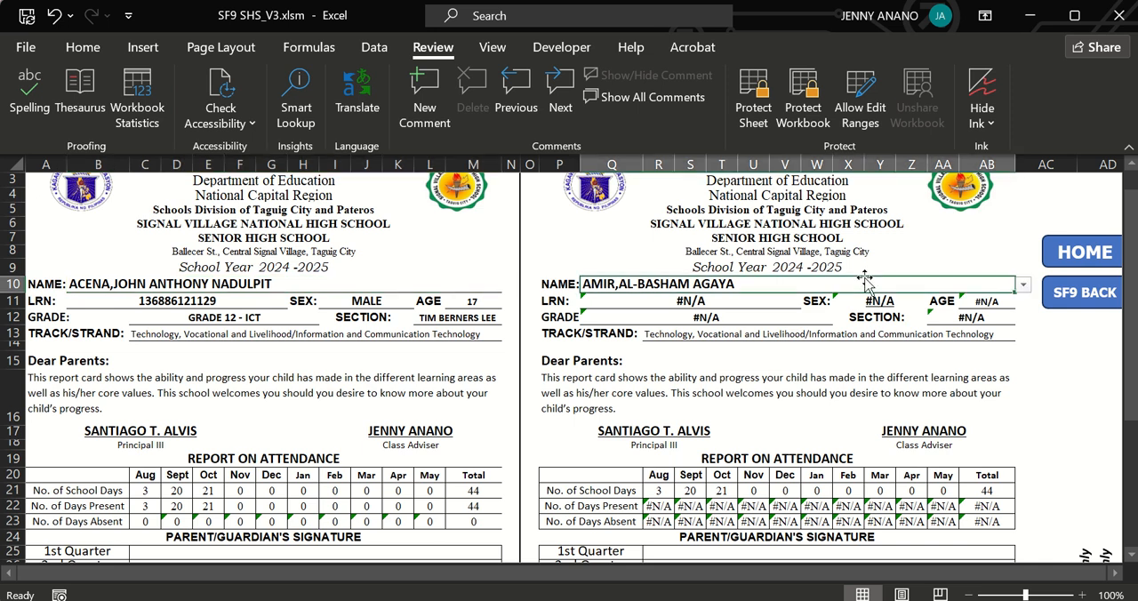
{"action": "left_click", "coordinate": [1022, 286]}
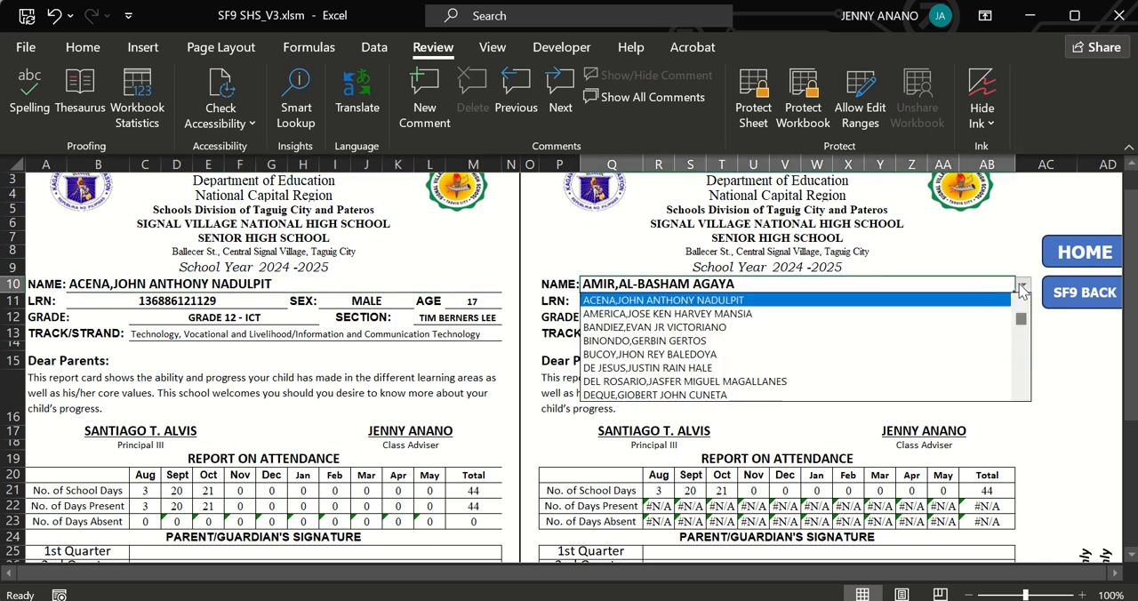
{"action": "left_click", "coordinate": [767, 301]}
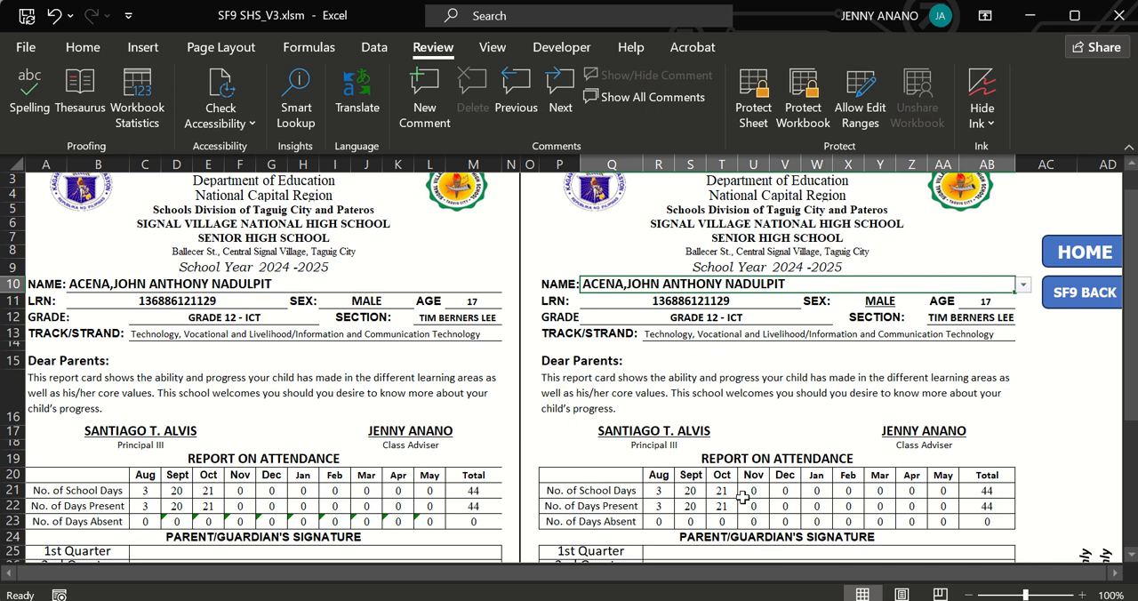
Open the SF9 BACK sheet and unprotect it by entering the sheet password.
{"action": "left_click", "coordinate": [1071, 302]}
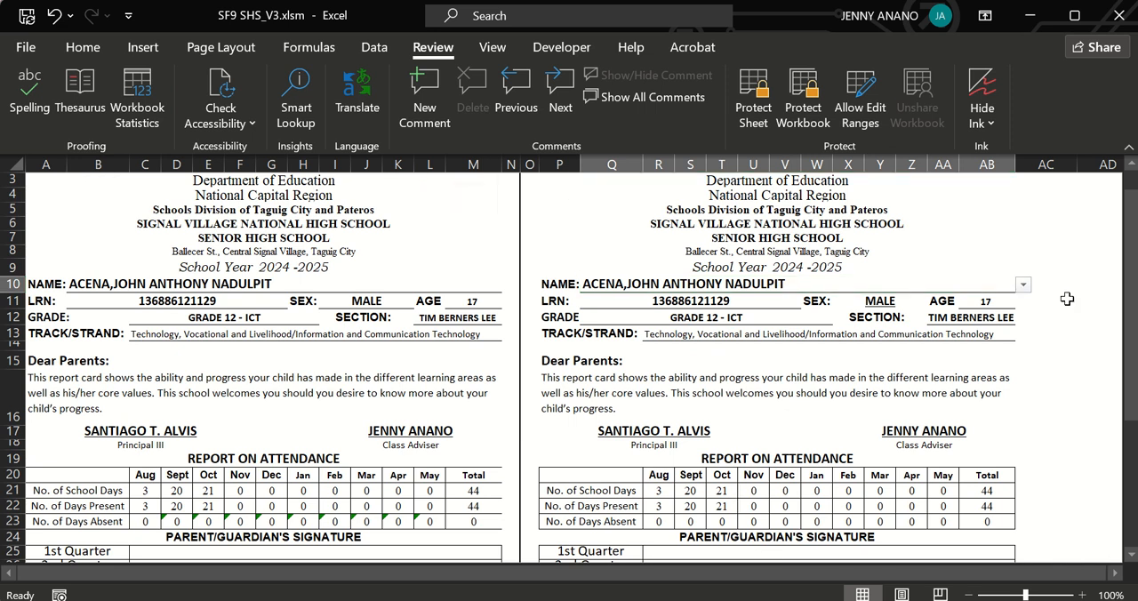
{"action": "left_click", "coordinate": [760, 111]}
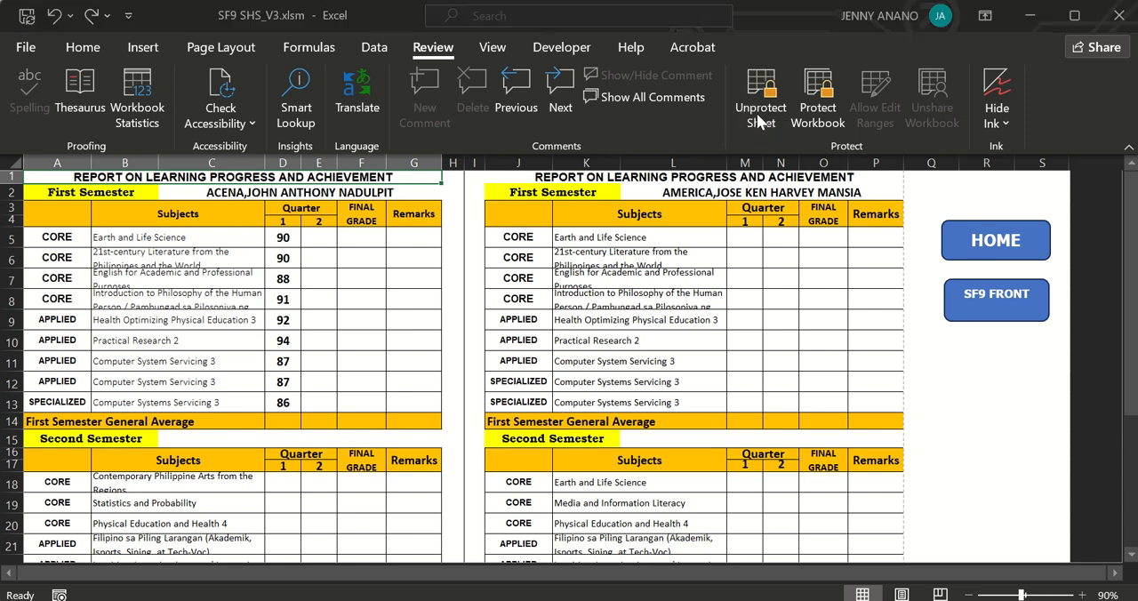
{"action": "type", "text": "123"}
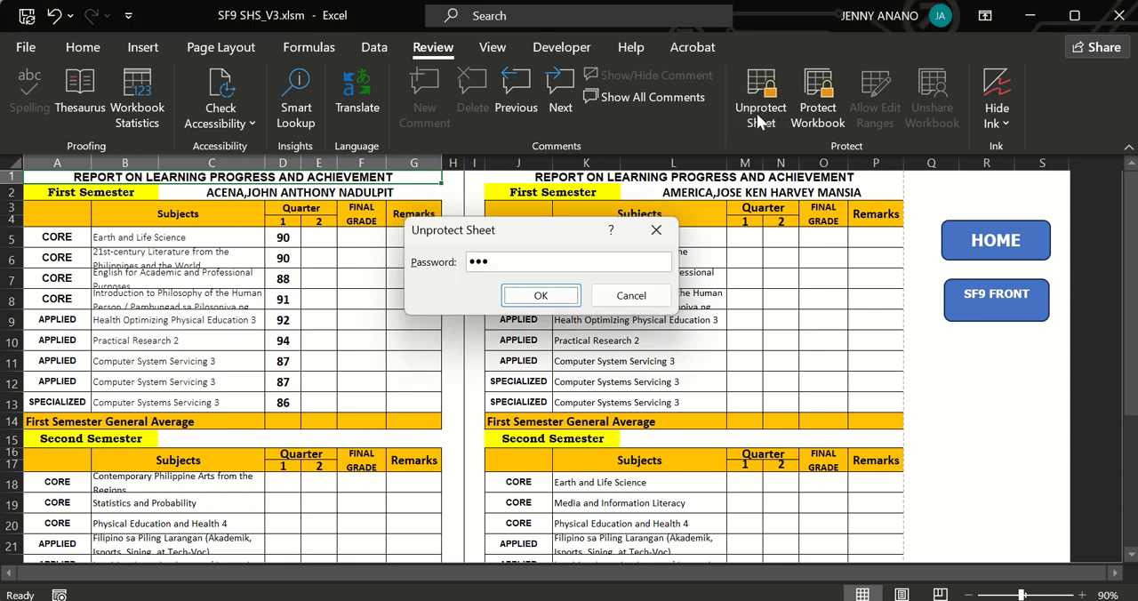
{"action": "key", "text": "Return"}
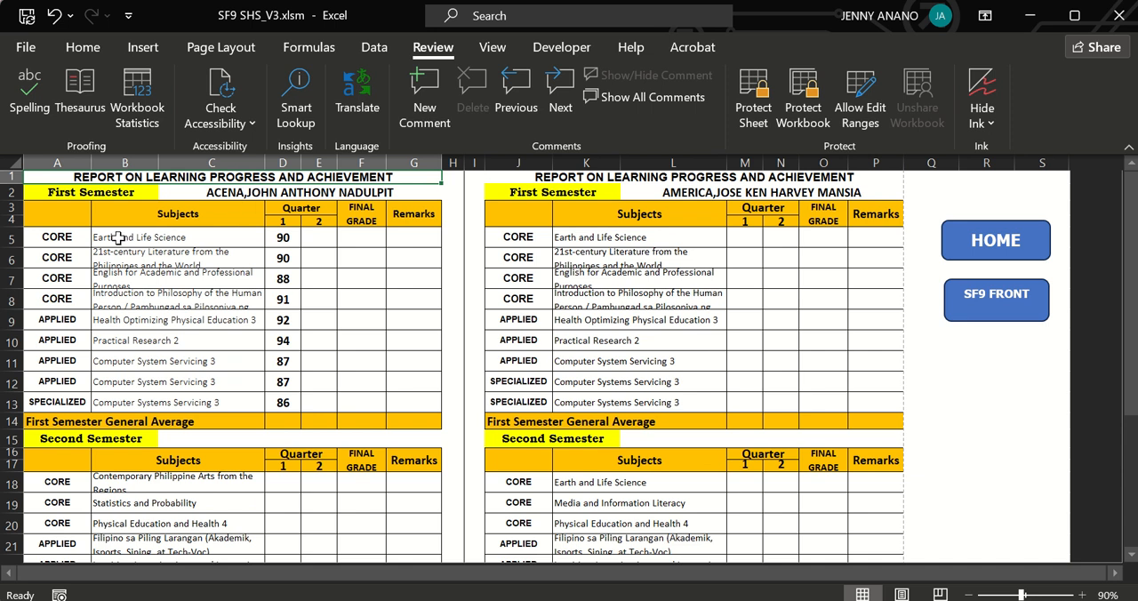
Switch the first subject's category on the first report to APPLIED and back to CORE.
{"action": "left_click", "coordinate": [70, 237]}
{"action": "left_click", "coordinate": [101, 238]}
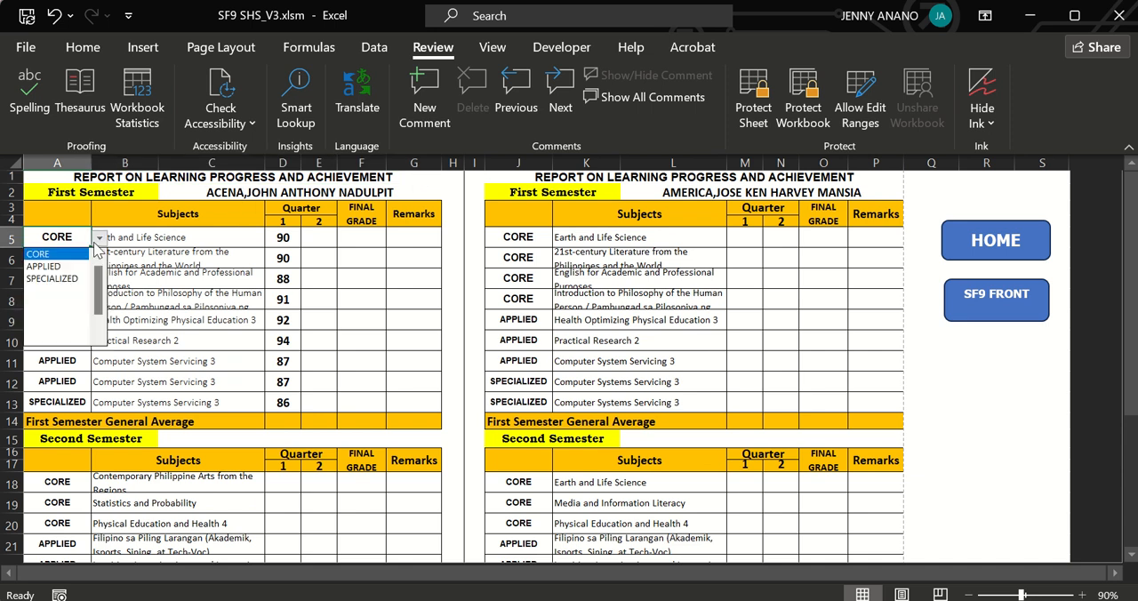
{"action": "left_click", "coordinate": [64, 264]}
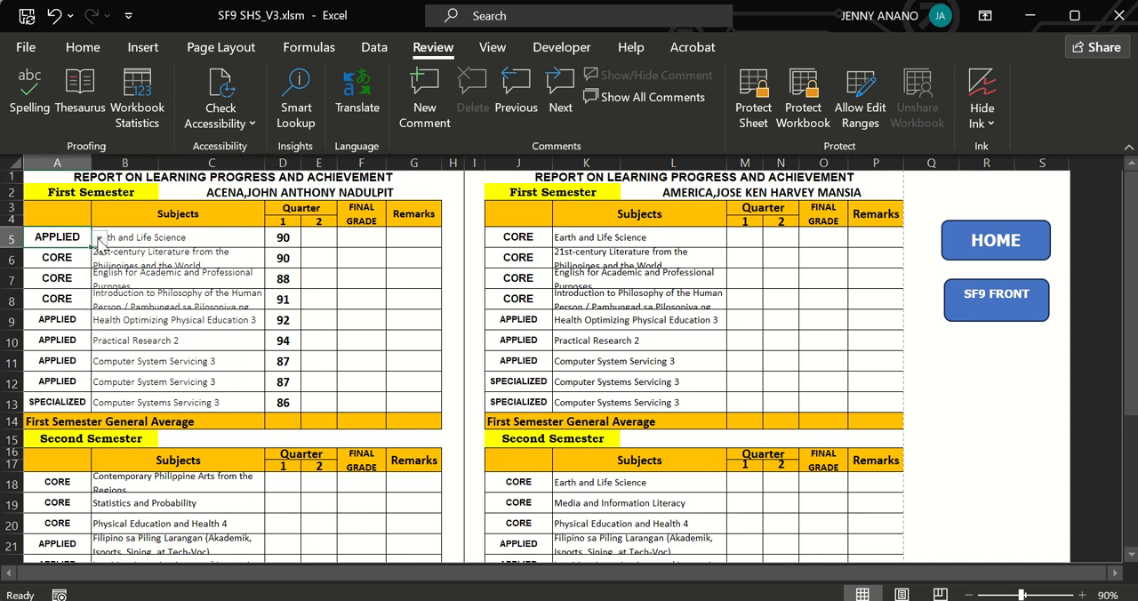
{"action": "left_click", "coordinate": [100, 238]}
{"action": "scroll", "coordinate": [101, 266], "scroll_direction": "up", "scroll_amount": 1}
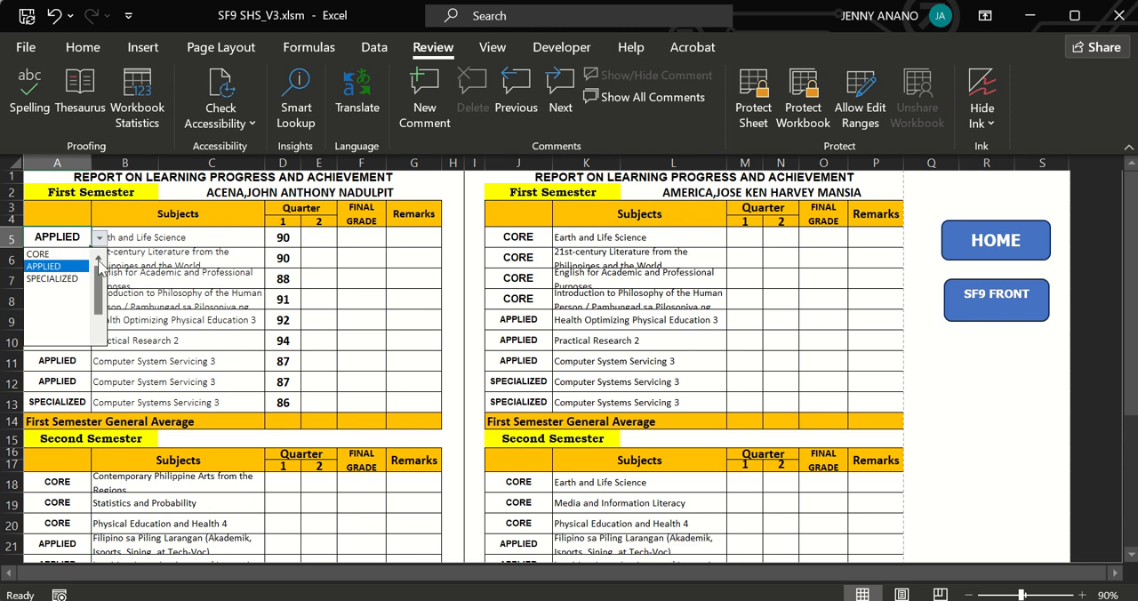
{"action": "left_click", "coordinate": [49, 254]}
Set the first core subject of the first report's first semester to 21st Century Literature from the Philippines and the World.
{"action": "left_click", "coordinate": [157, 235]}
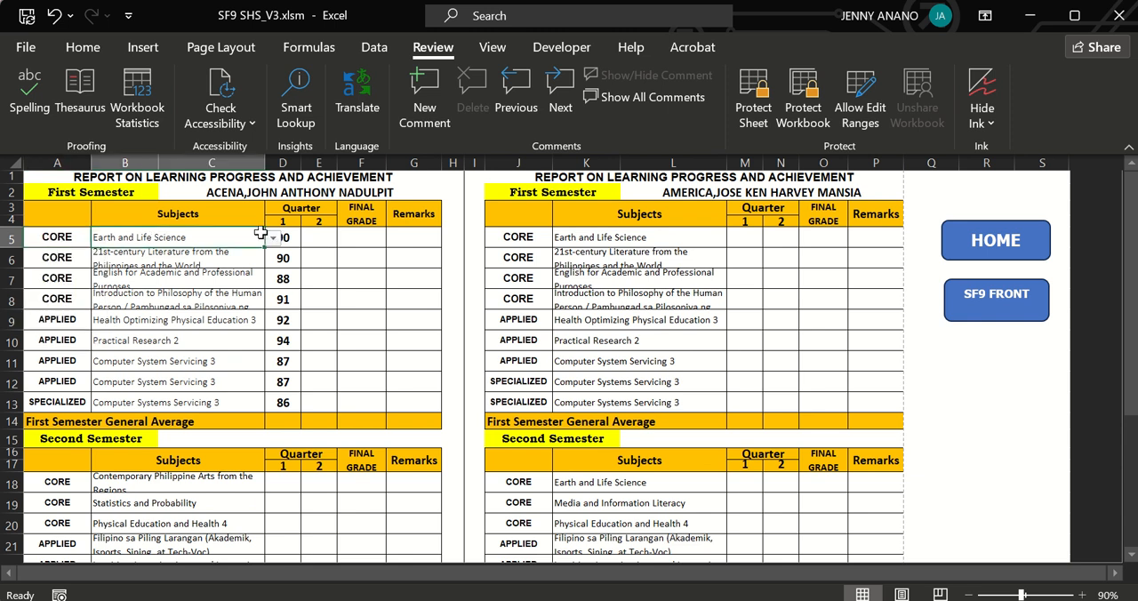
{"action": "left_click", "coordinate": [272, 239]}
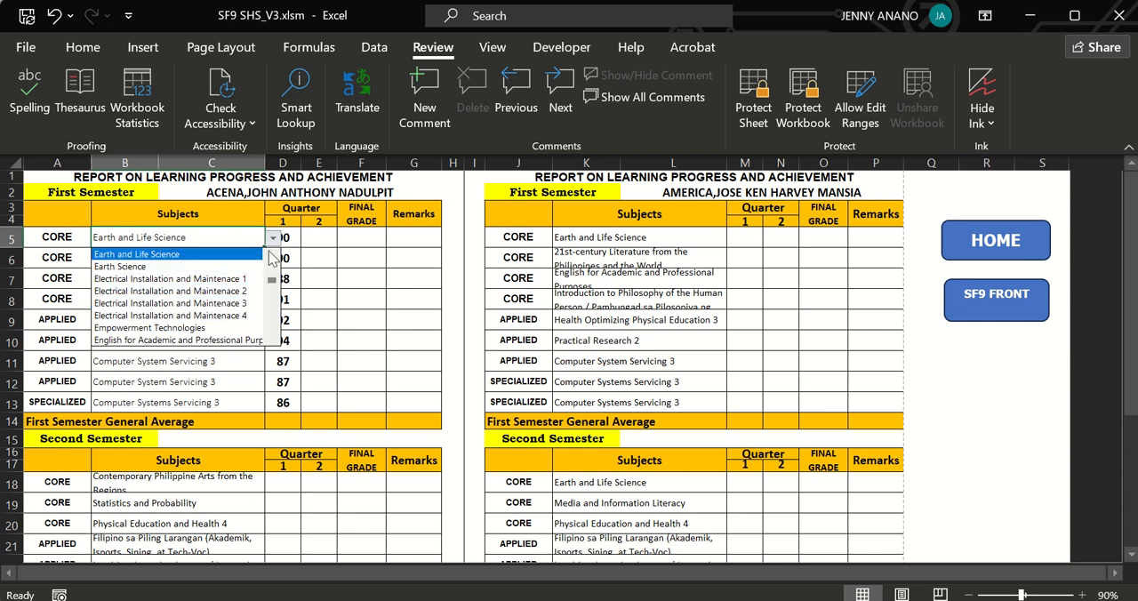
{"action": "left_click", "coordinate": [271, 253]}
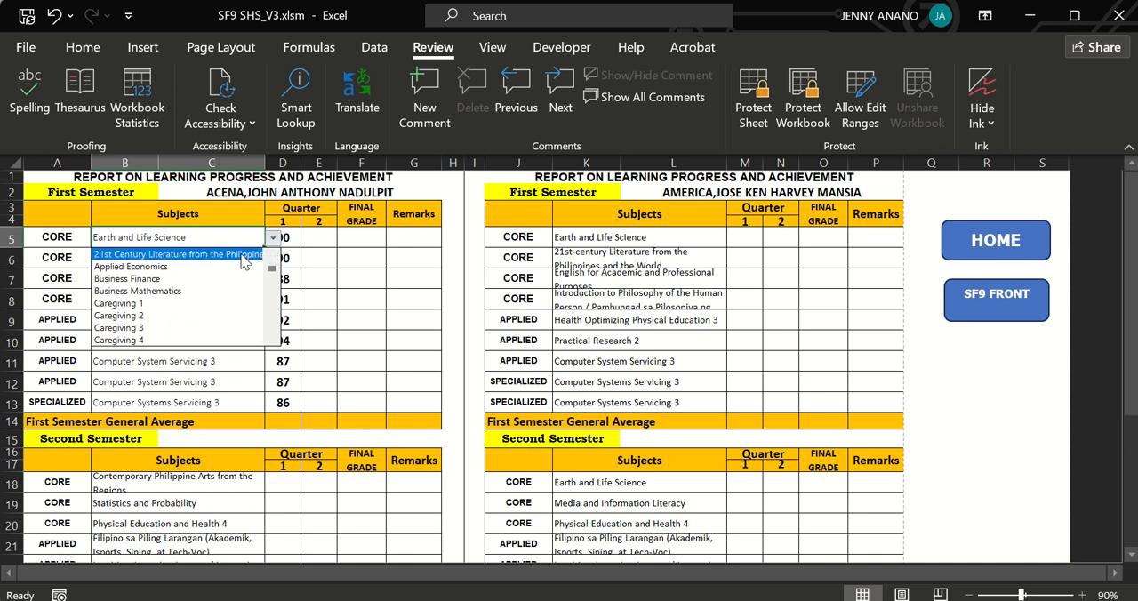
{"action": "left_click", "coordinate": [240, 254]}
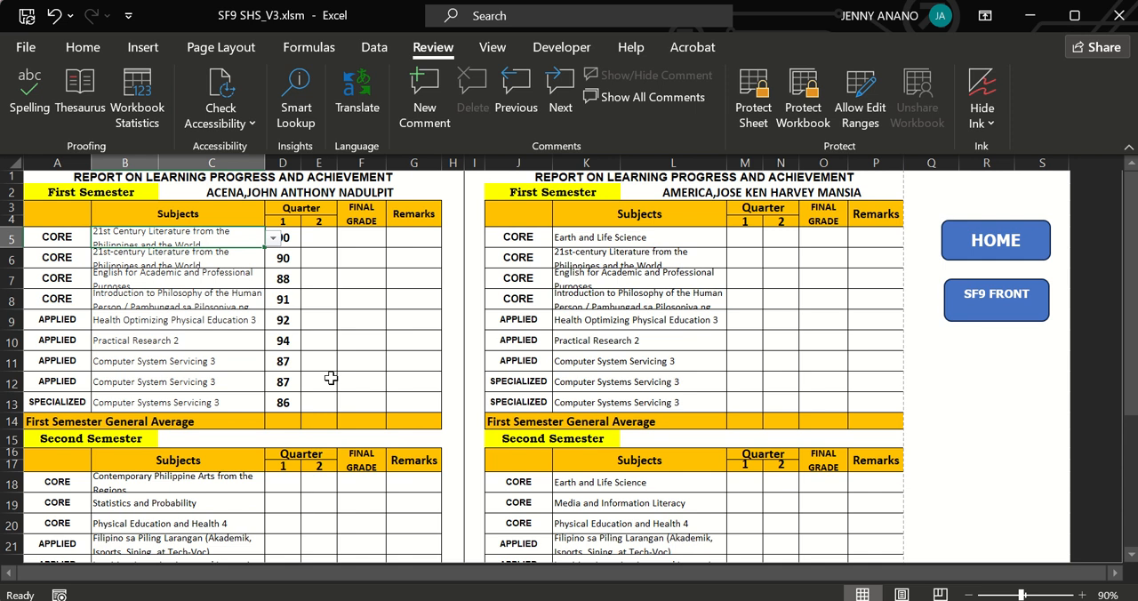
{"action": "left_click", "coordinate": [287, 240]}
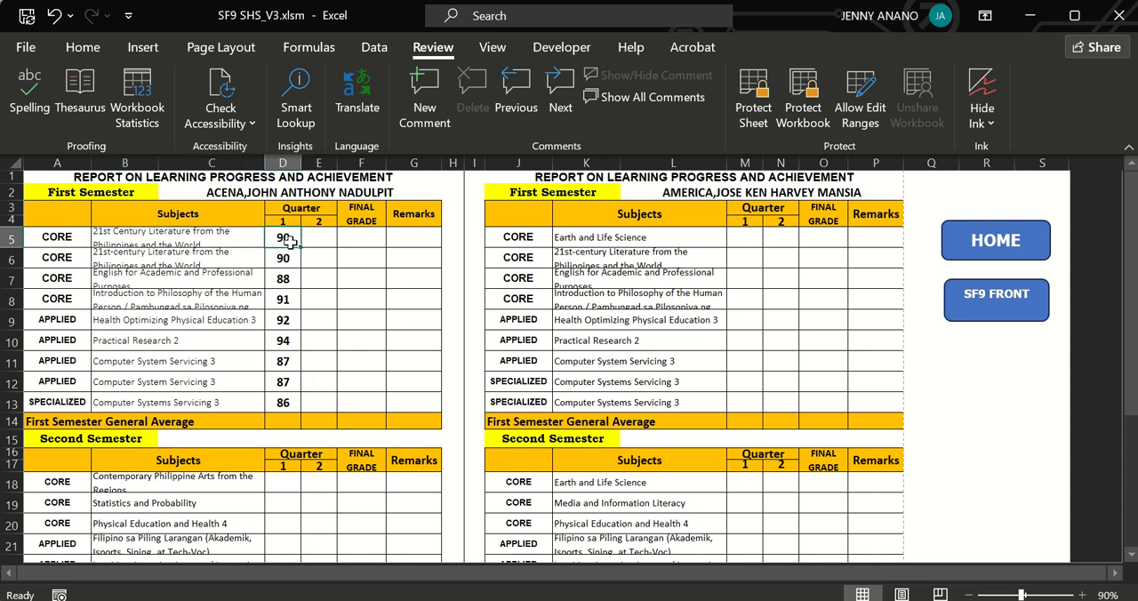
Set the first core subject of the second report's first semester to Electrical Installation and Maintenace 3.
{"action": "left_click", "coordinate": [561, 237]}
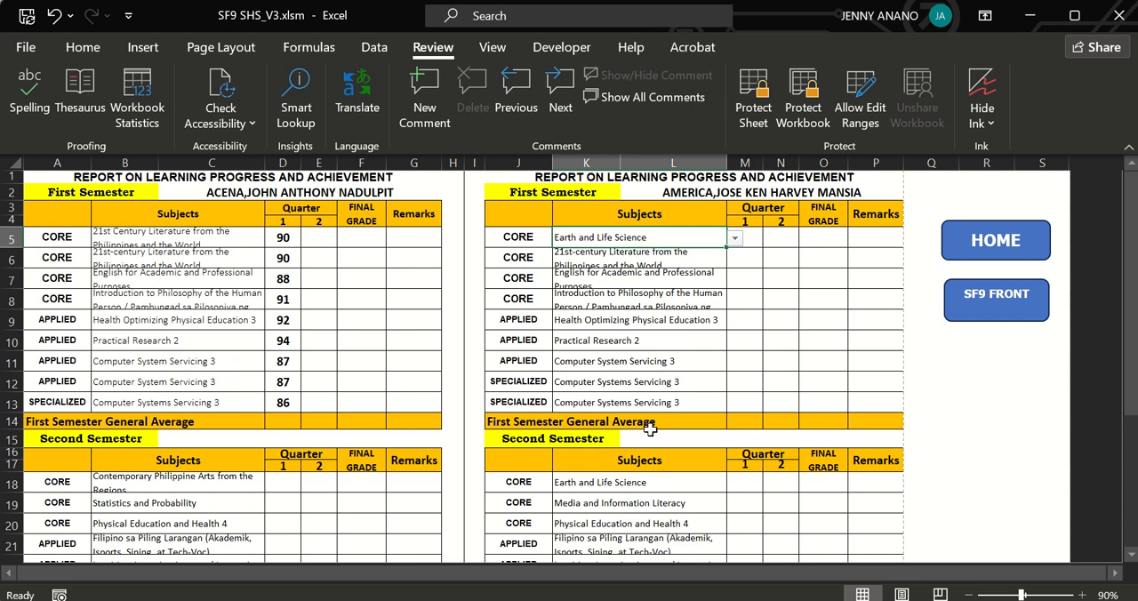
{"action": "left_click", "coordinate": [734, 238]}
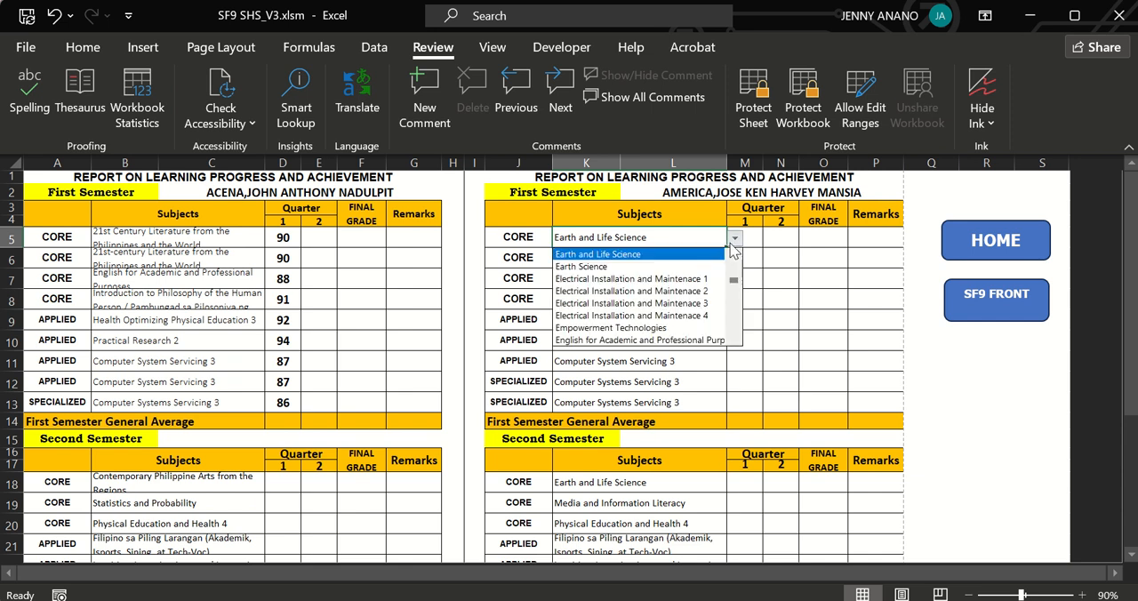
{"action": "left_click", "coordinate": [653, 304]}
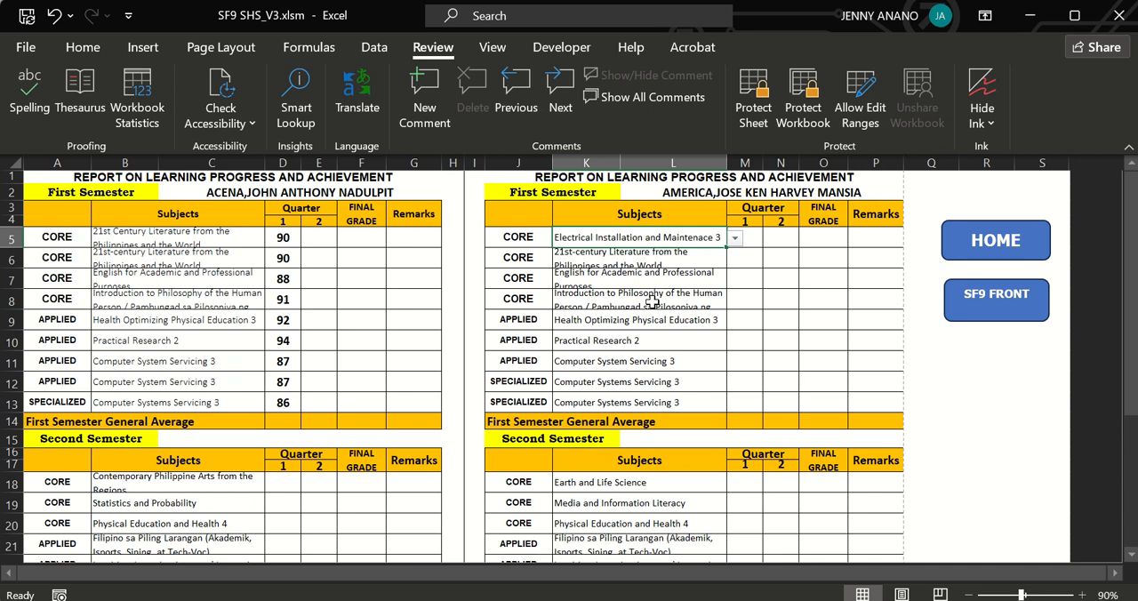
Open the SF9 FRONT sheet, preview its two cards for printing and return to the sheet.
{"action": "left_click", "coordinate": [1002, 310]}
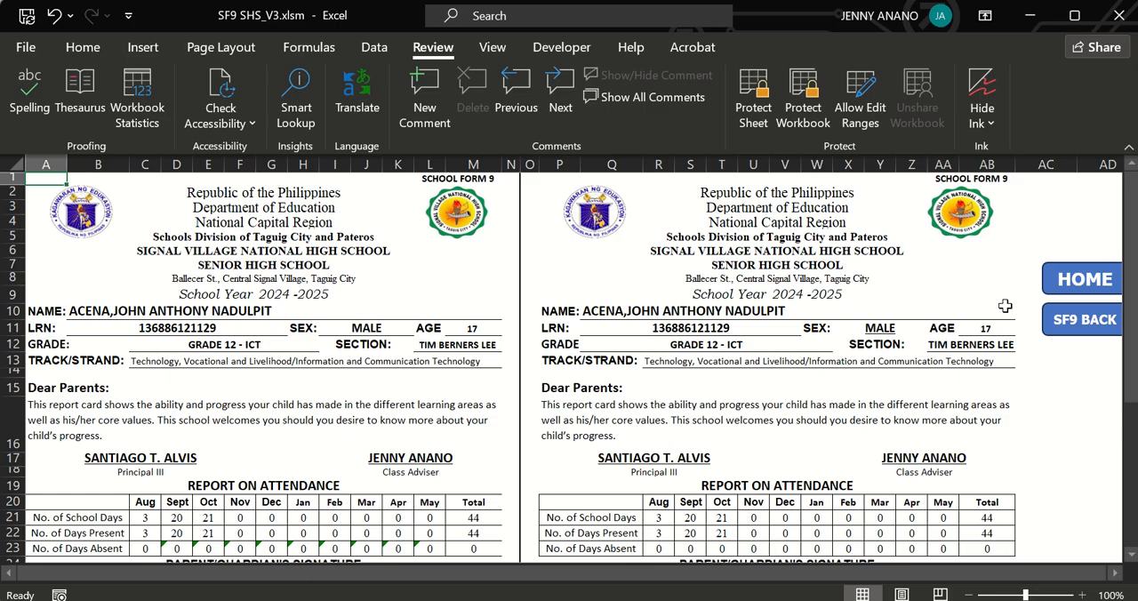
{"action": "key", "text": "ctrl+p"}
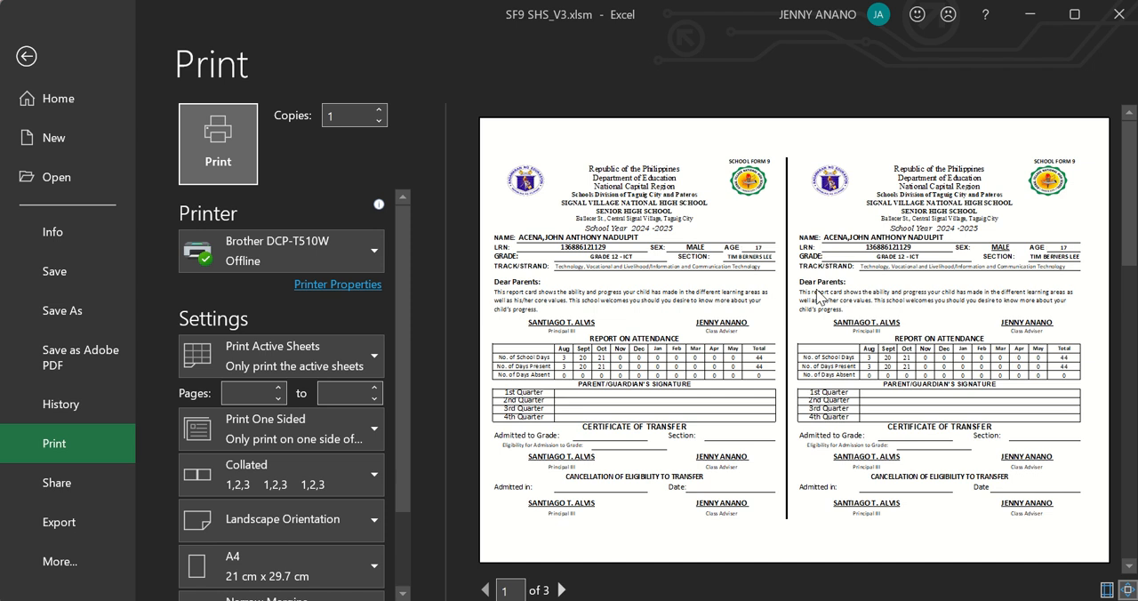
{"action": "left_click", "coordinate": [28, 53]}
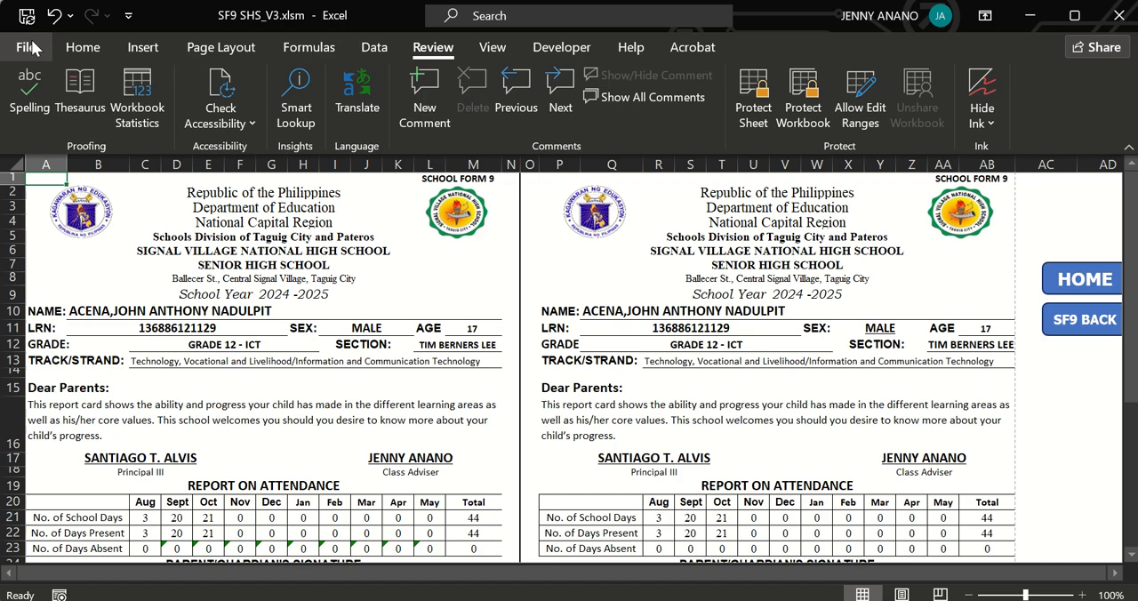
Open the SF9 BACK sheet, preview its two reports for printing and return to the sheet.
{"action": "left_click", "coordinate": [1062, 322]}
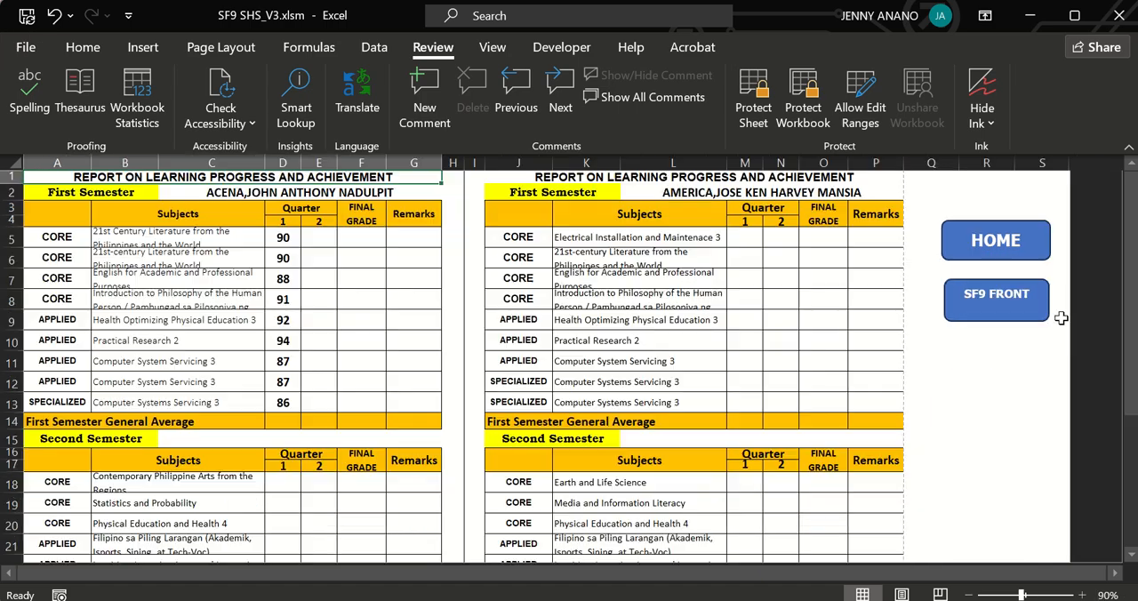
{"action": "key", "text": "ctrl+p"}
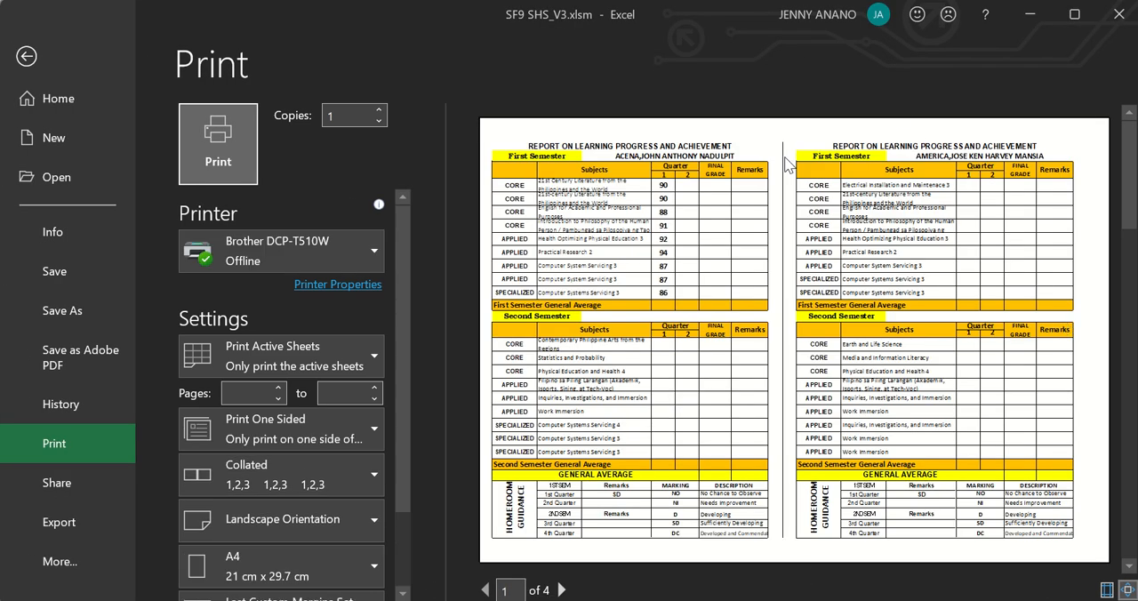
{"action": "left_click", "coordinate": [29, 57]}
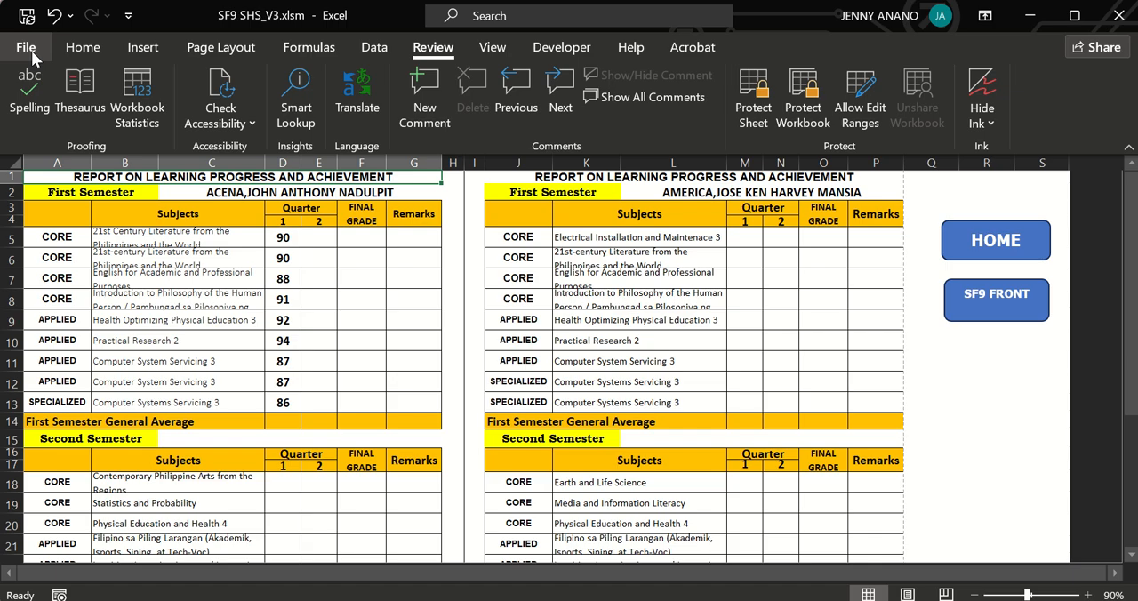
Open the SF 10 FRONT PAGE sheet from the home sheet and try to choose a learner from the list as the full name.
{"action": "left_click", "coordinate": [962, 234]}
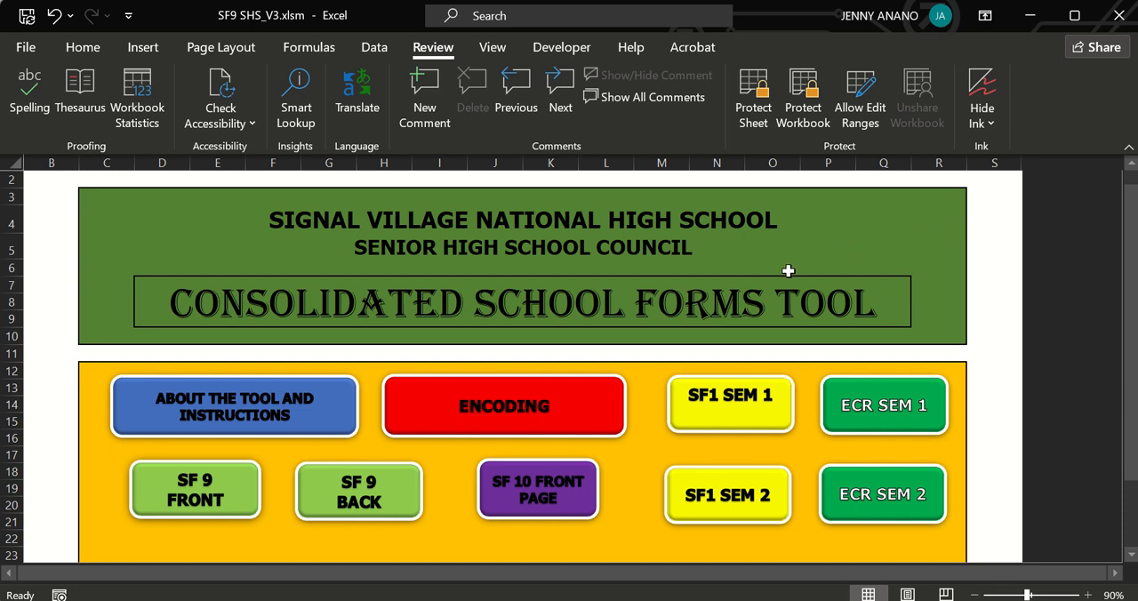
{"action": "left_click", "coordinate": [589, 495]}
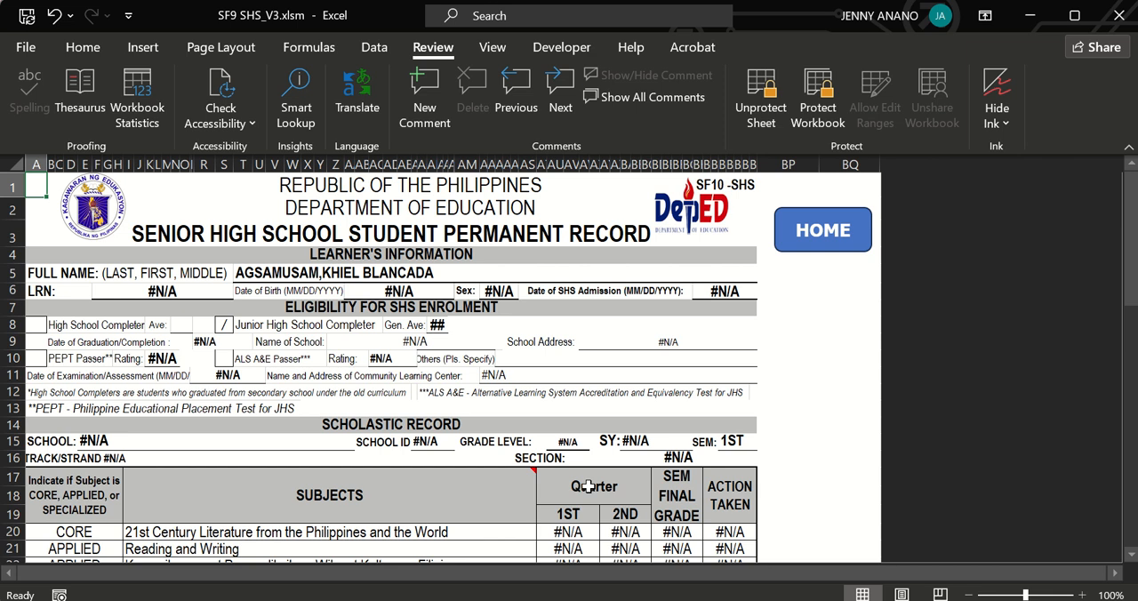
{"action": "left_click", "coordinate": [558, 274]}
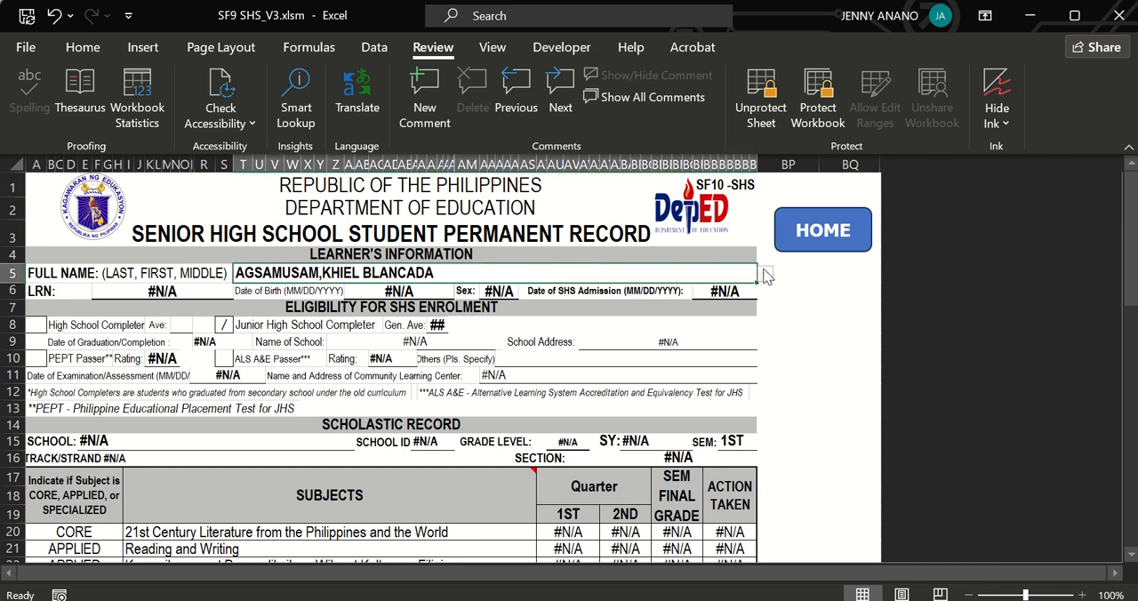
{"action": "left_click", "coordinate": [766, 277]}
{"action": "left_click", "coordinate": [500, 315]}
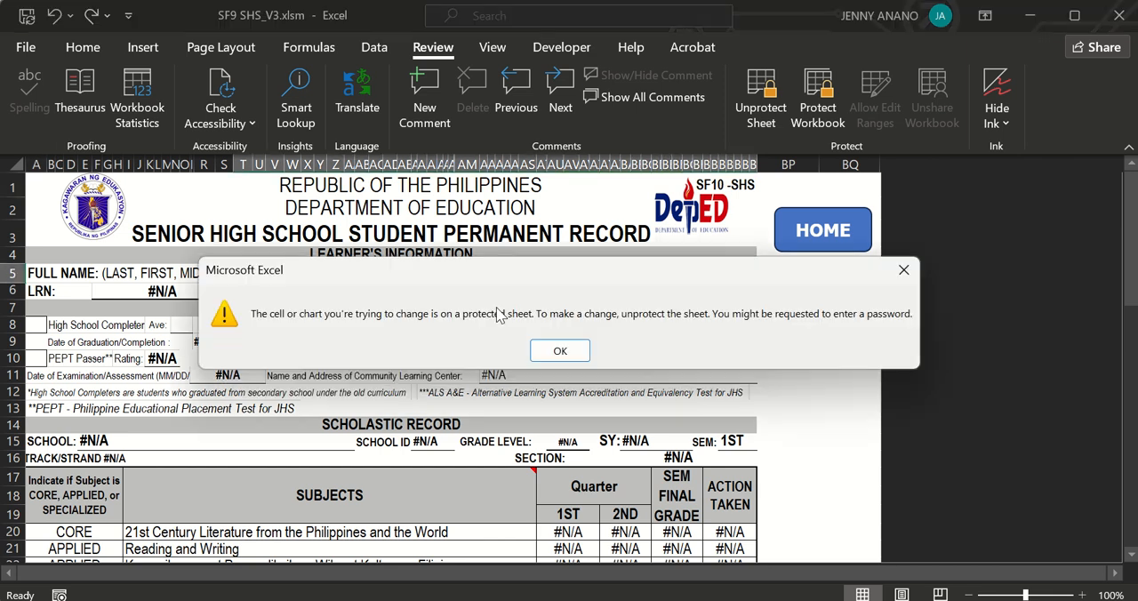
{"action": "left_click", "coordinate": [559, 351]}
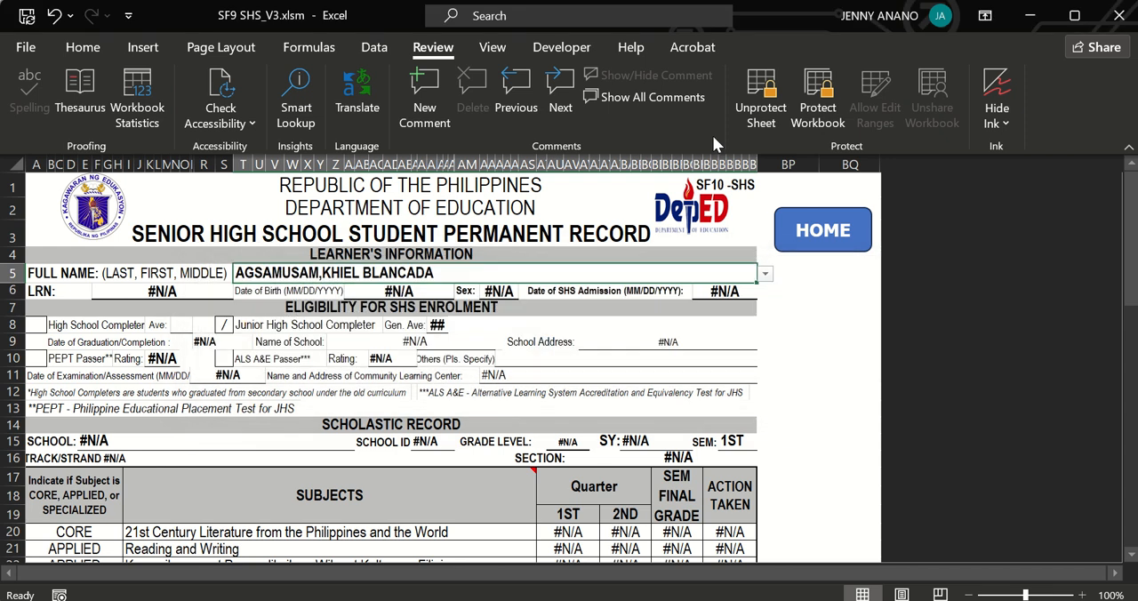
Unprotect the SF10 front sheet by entering the sheet password and choose the first listed learner as the full name.
{"action": "left_click", "coordinate": [760, 114]}
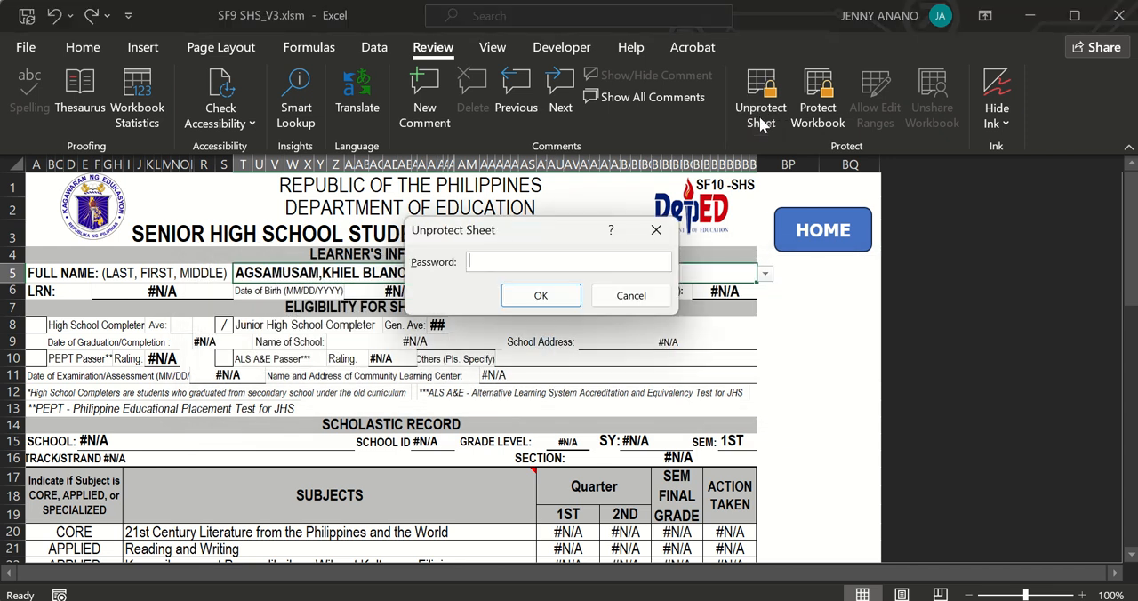
{"action": "type", "text": "123"}
{"action": "key", "text": "Return"}
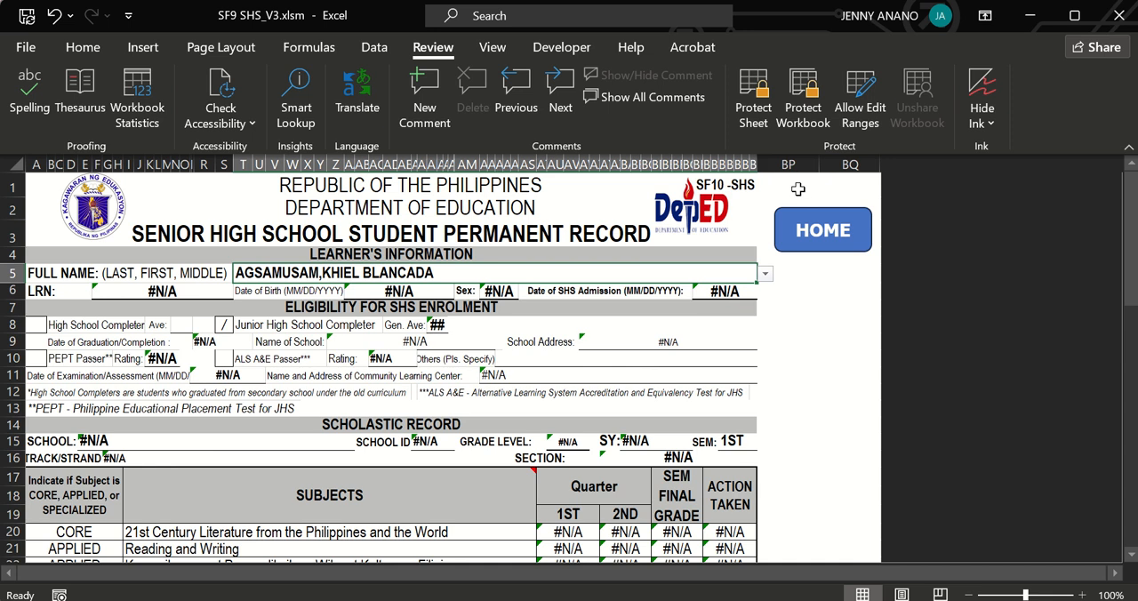
{"action": "left_click", "coordinate": [765, 274]}
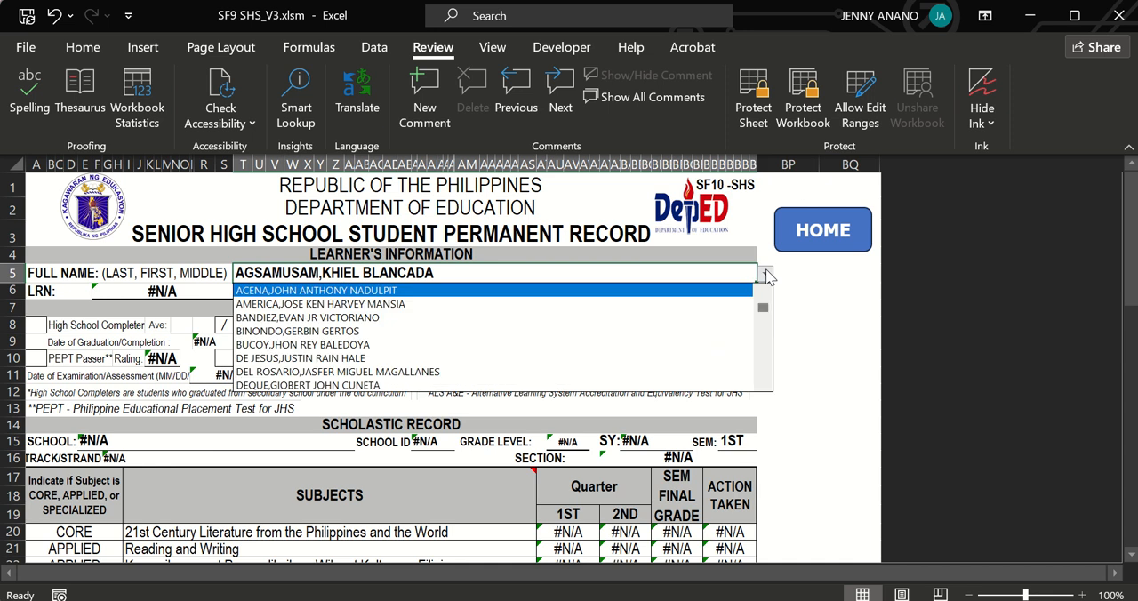
{"action": "left_click", "coordinate": [636, 293]}
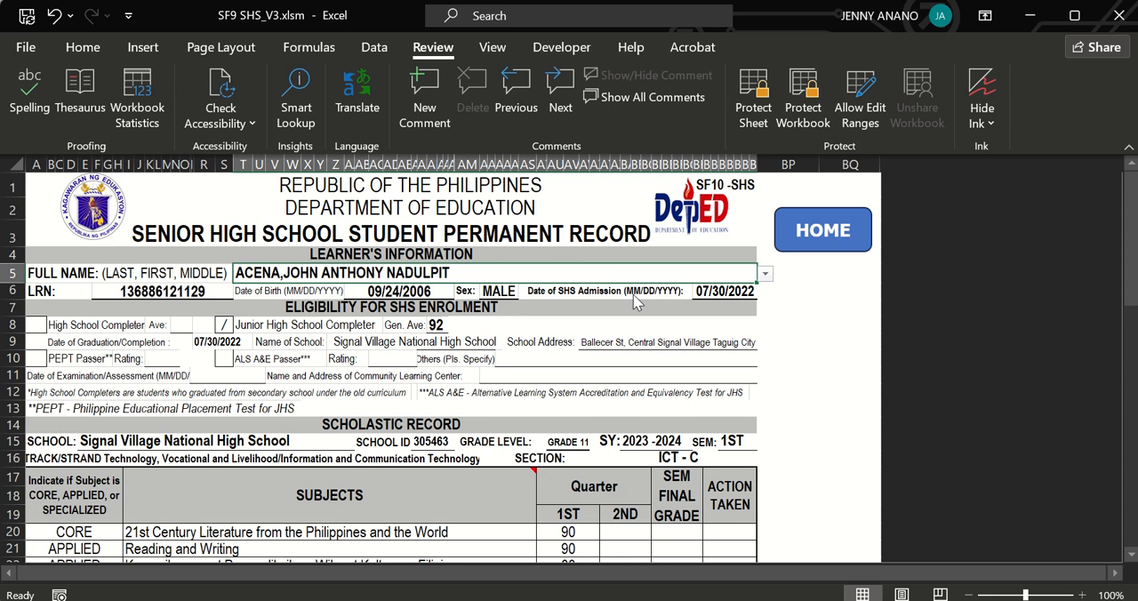
Switch the SF10 full name to the second listed learner and set it back to the first listed learner.
{"action": "left_click", "coordinate": [764, 275]}
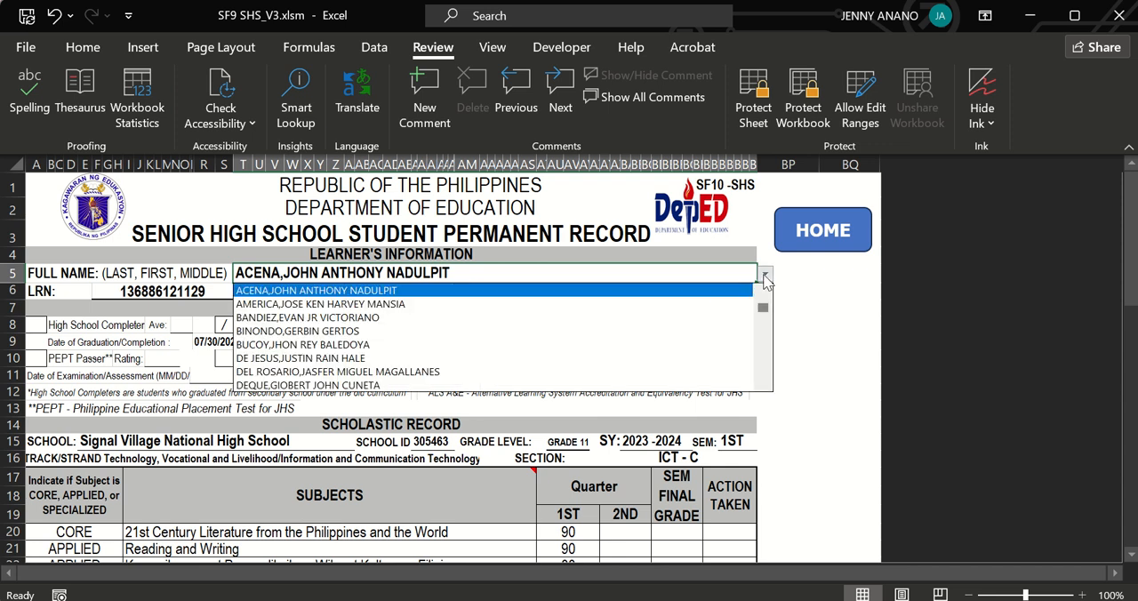
{"action": "left_click", "coordinate": [693, 303]}
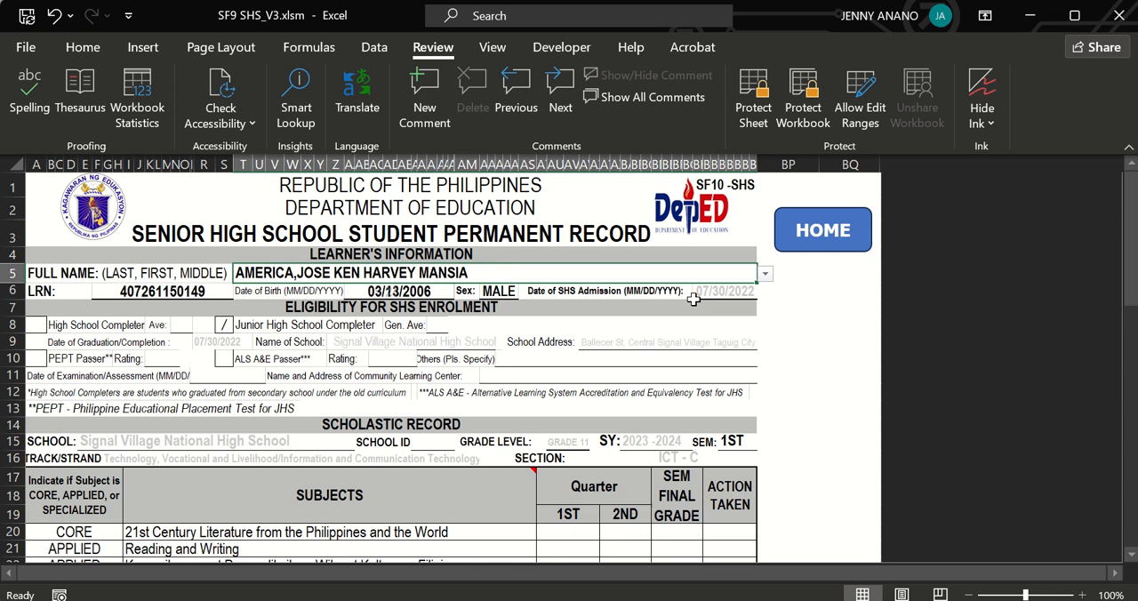
{"action": "left_click", "coordinate": [765, 275]}
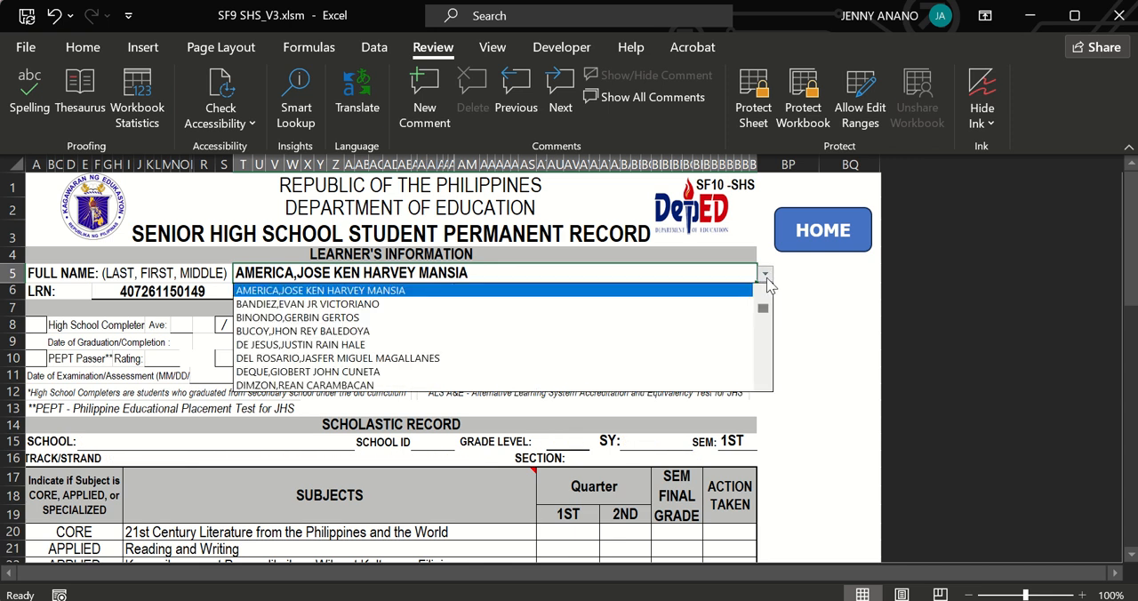
{"action": "scroll", "coordinate": [769, 302], "scroll_direction": "up", "scroll_amount": 1}
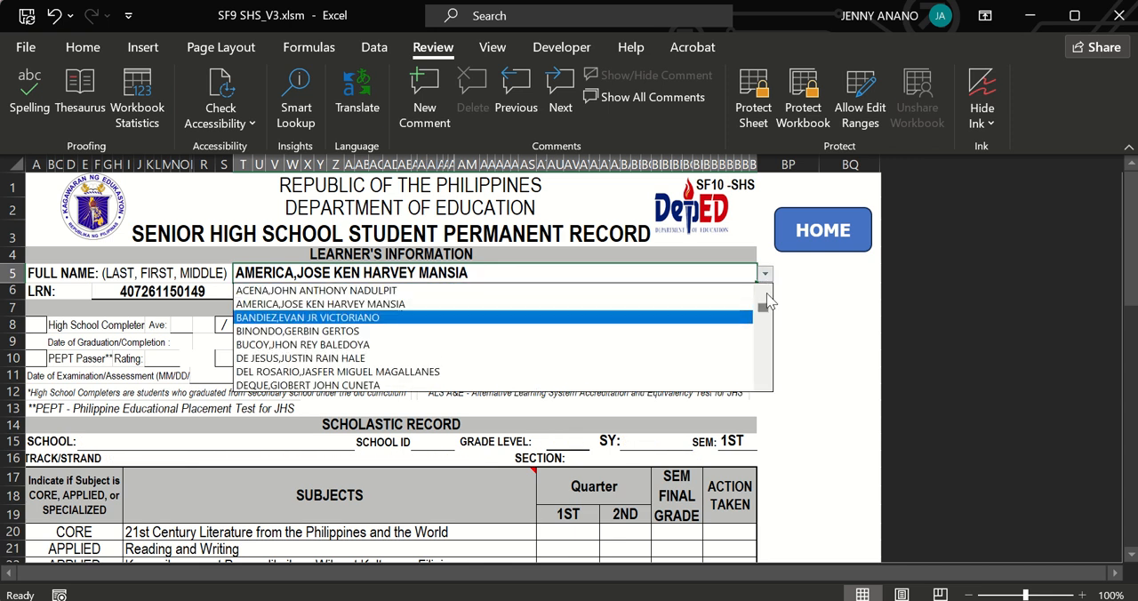
{"action": "left_click", "coordinate": [664, 291]}
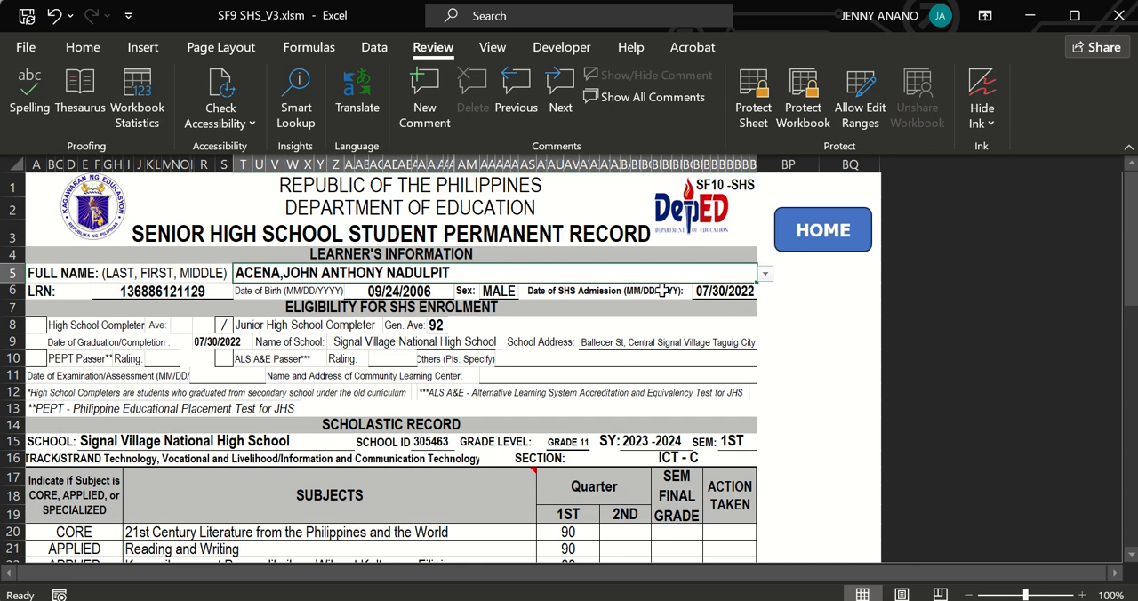
Return to the home sheet, view the ENCODING sheet with the learners' general information and go back to the home sheet.
{"action": "left_click", "coordinate": [801, 237]}
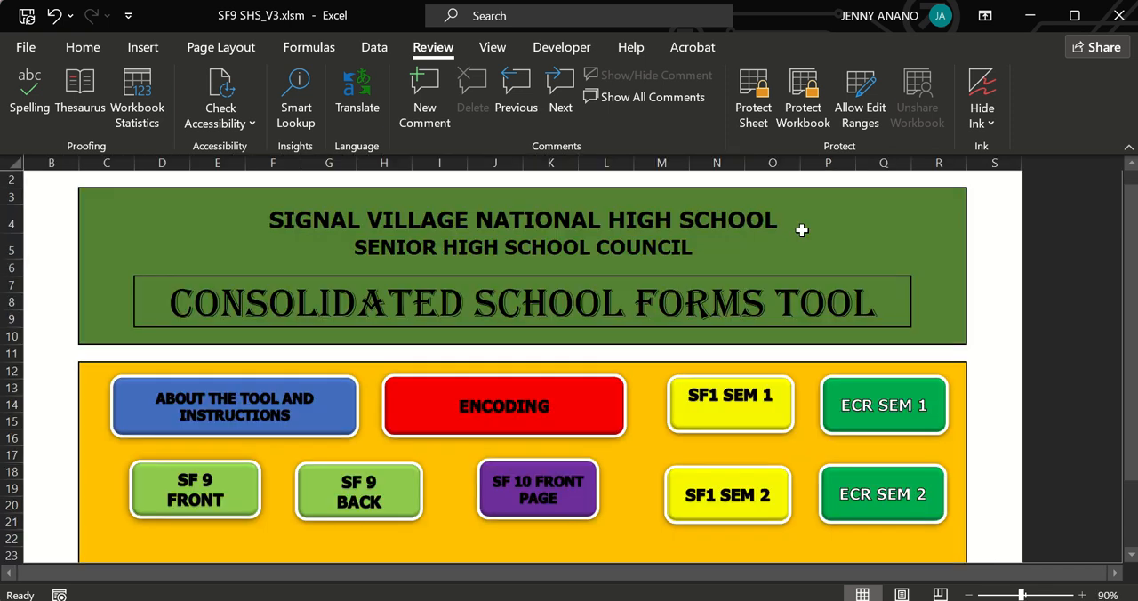
{"action": "left_click", "coordinate": [473, 400]}
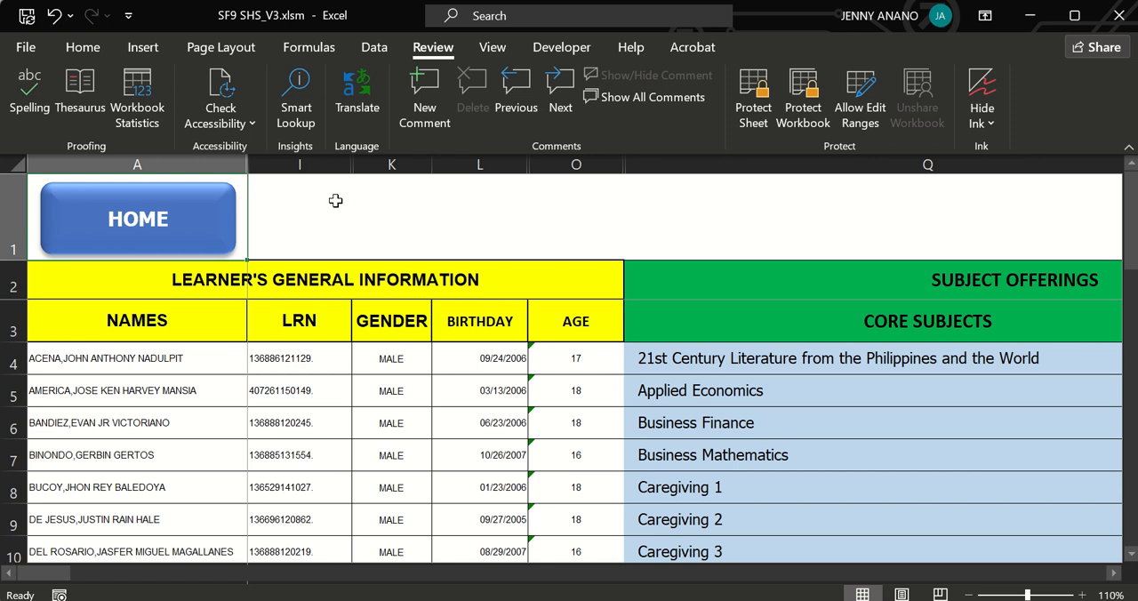
{"action": "left_click", "coordinate": [204, 233]}
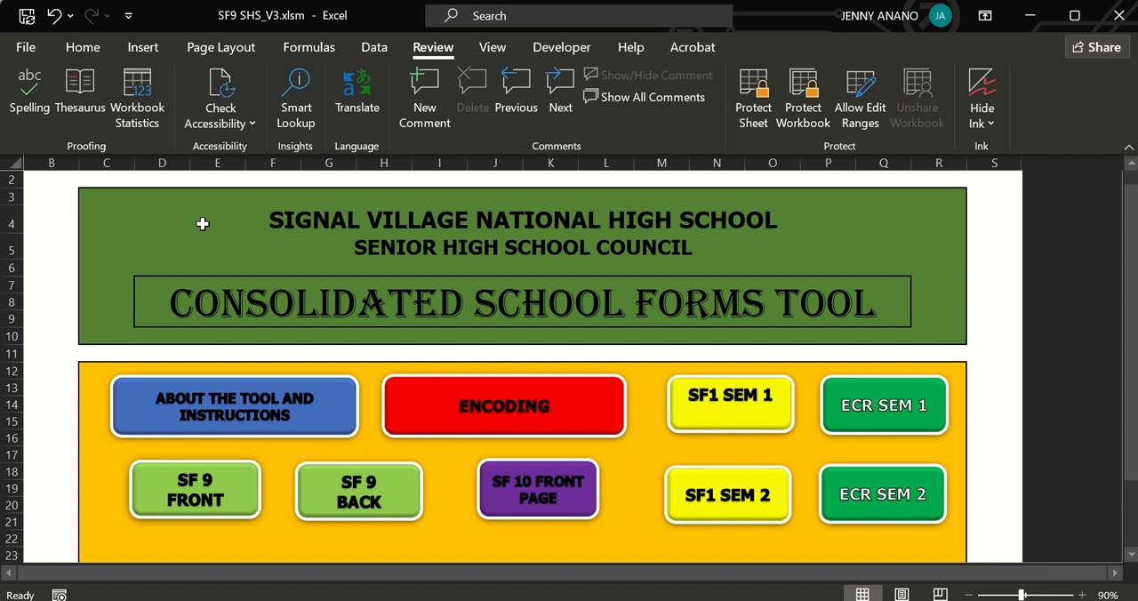
{"action": "mouse_move", "coordinate": [484, 2]}
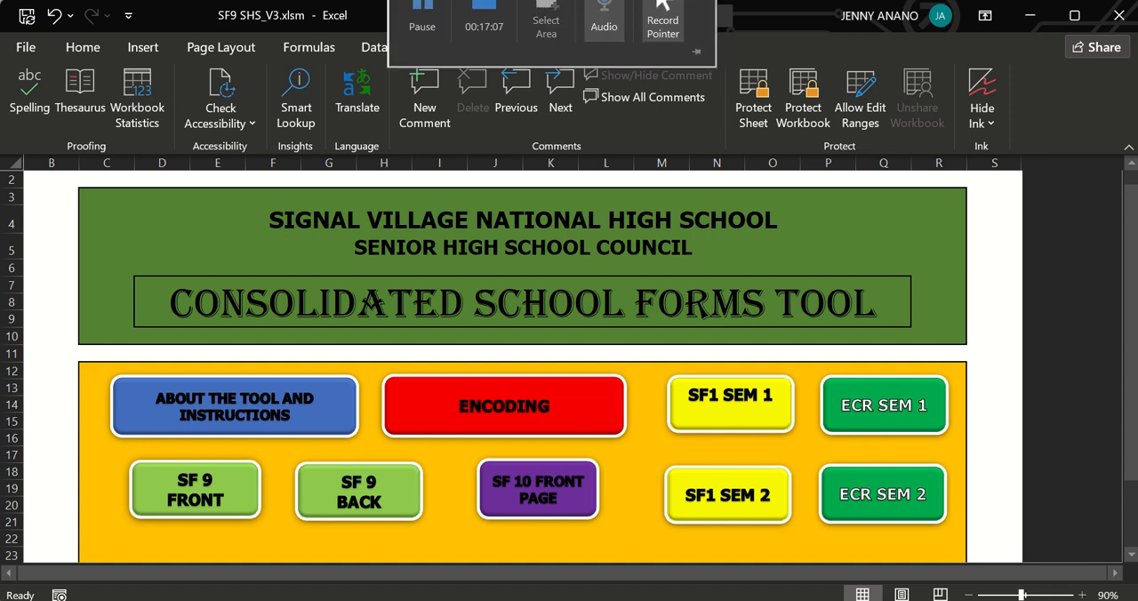